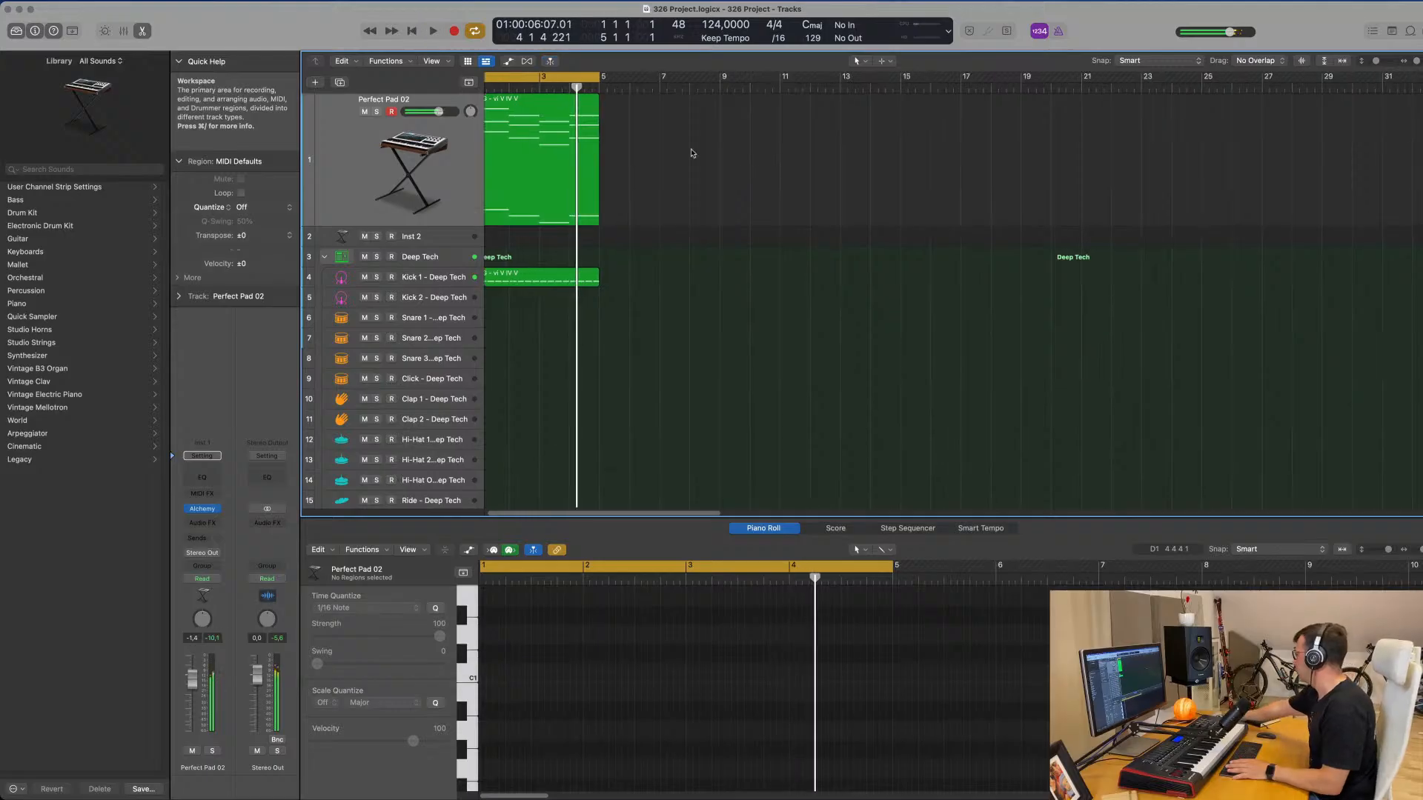
- Set the Perfect Pad 02 track's volume to about -4.9 dB and audition the four-bar loop
click(362, 159)
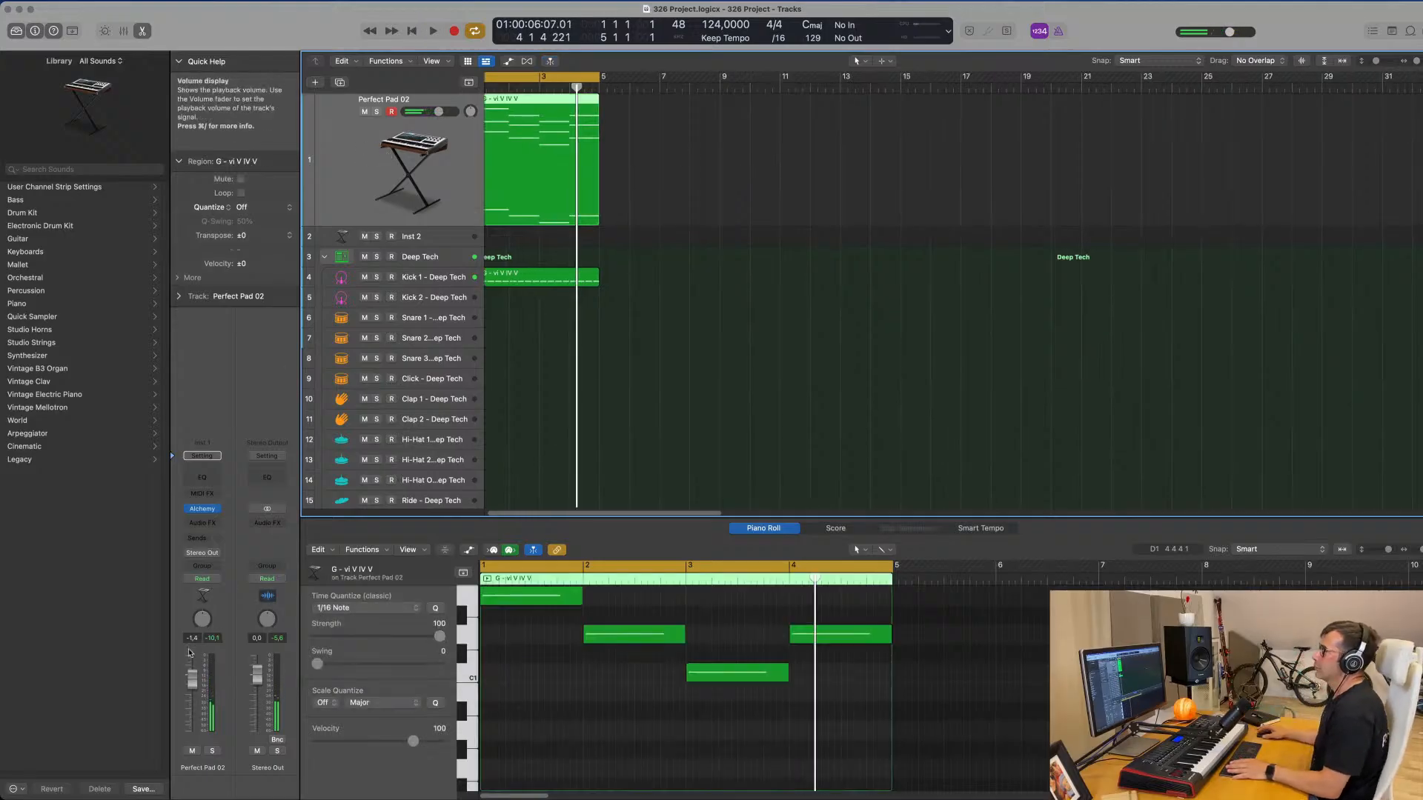
drag(192, 690, 192, 695)
key(space)
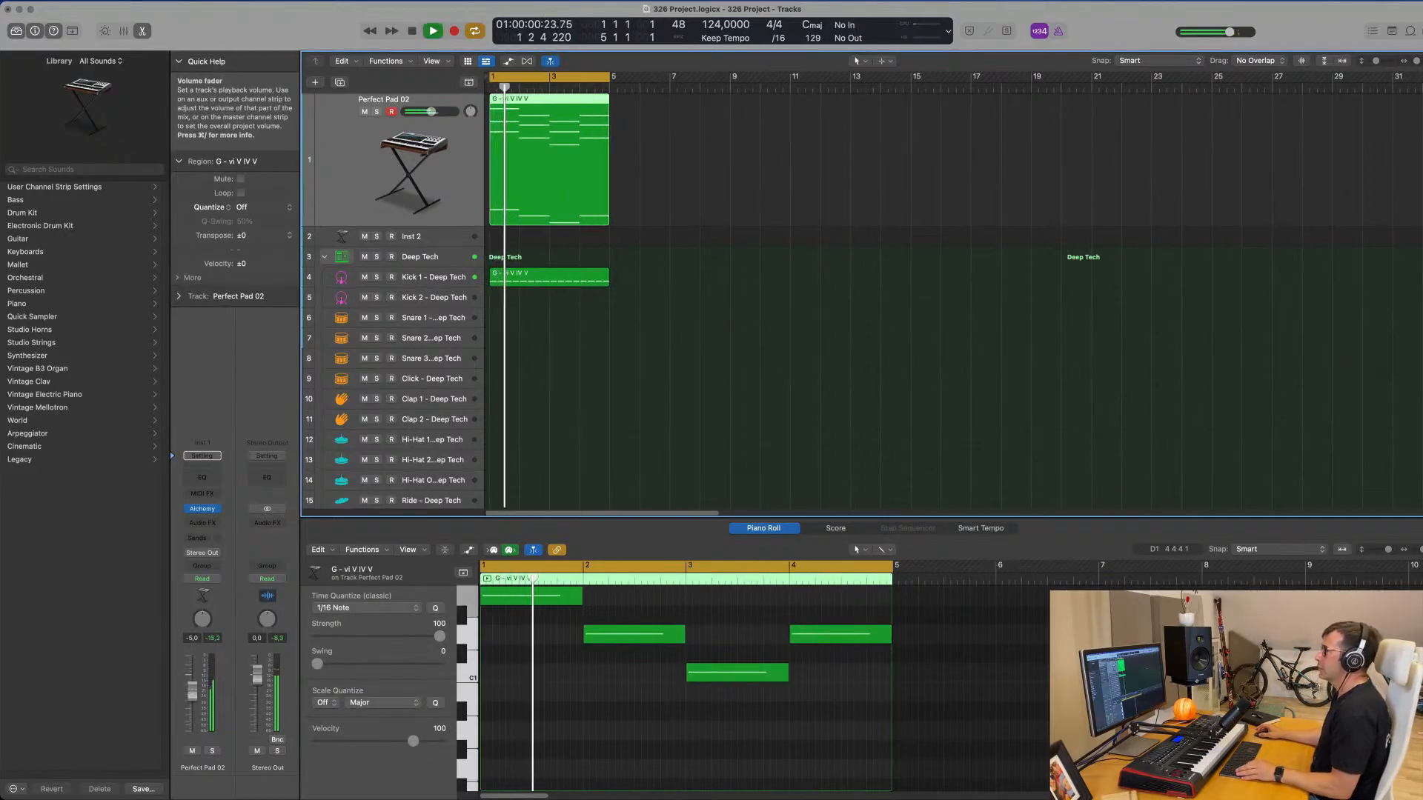
key(space)
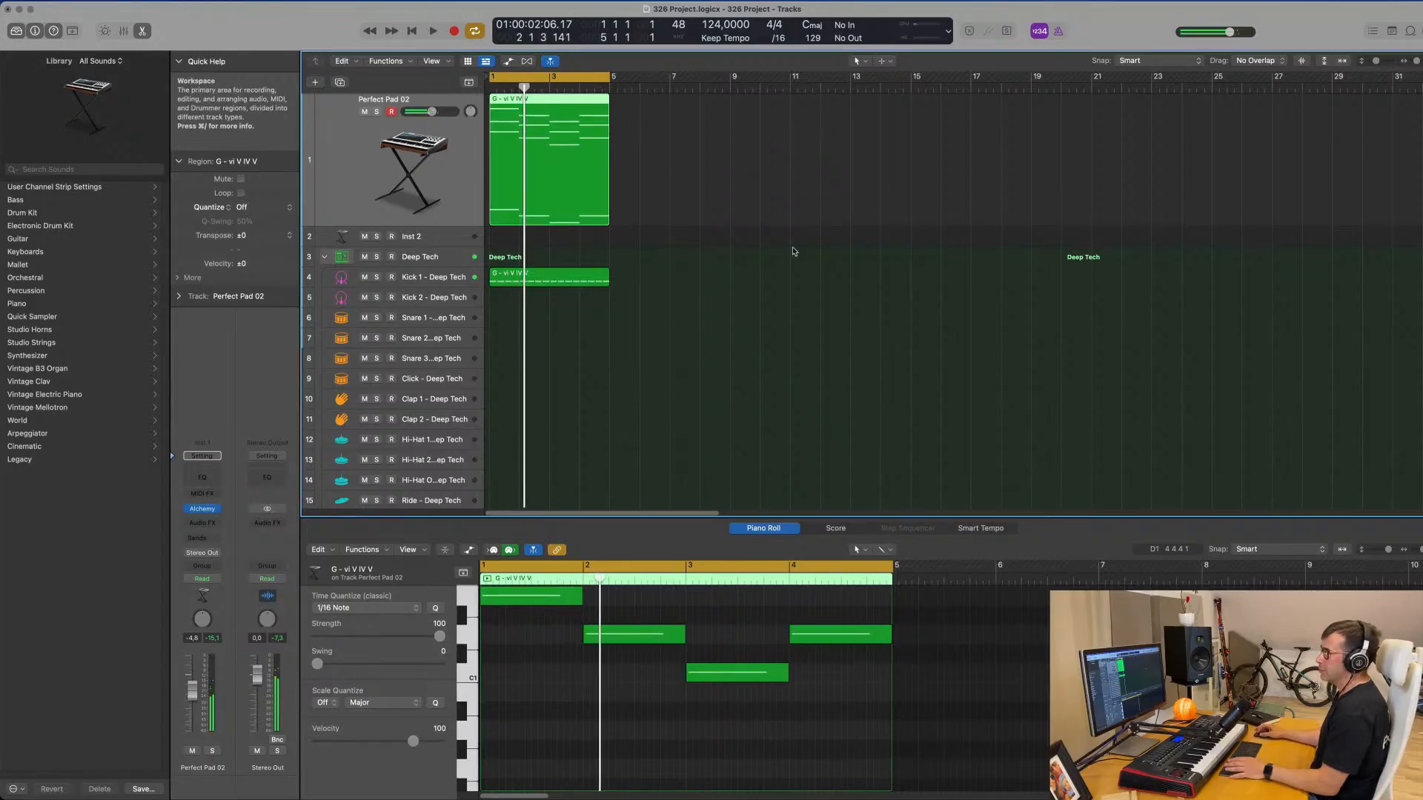
key(space)
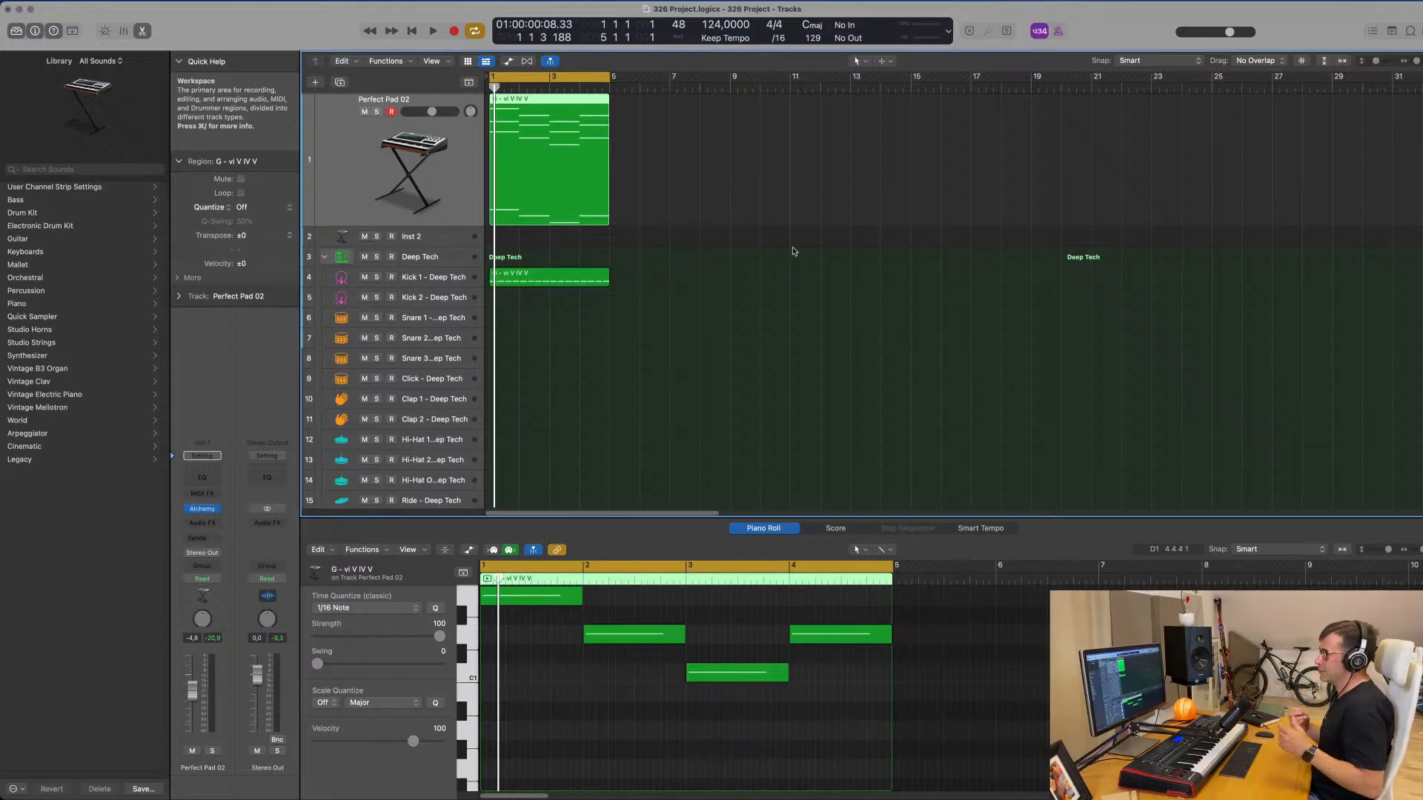
- Adjust the Cutoff to 10.8 % in the Perfect Pad 02 track's Alchemy synth while the loop plays
click(767, 280)
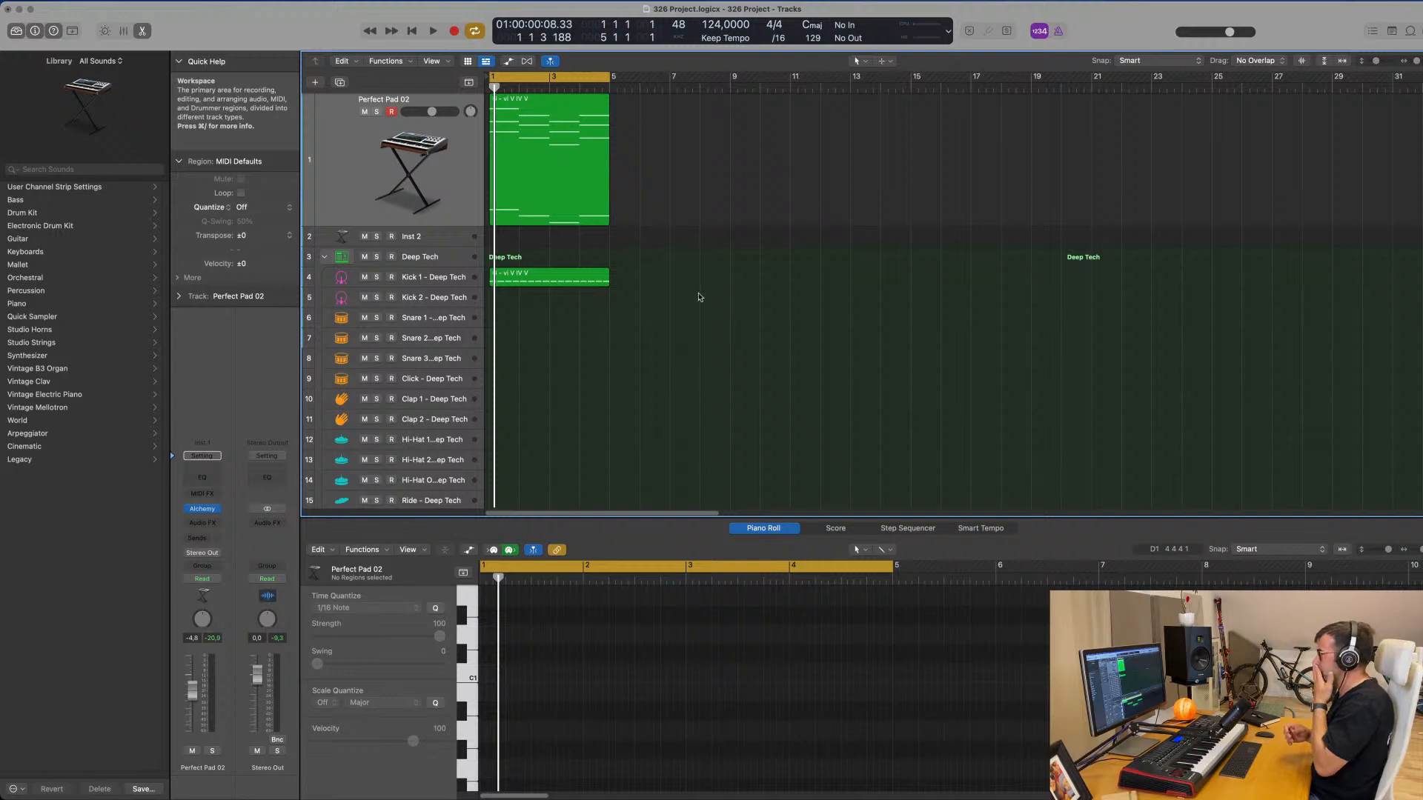
key(space)
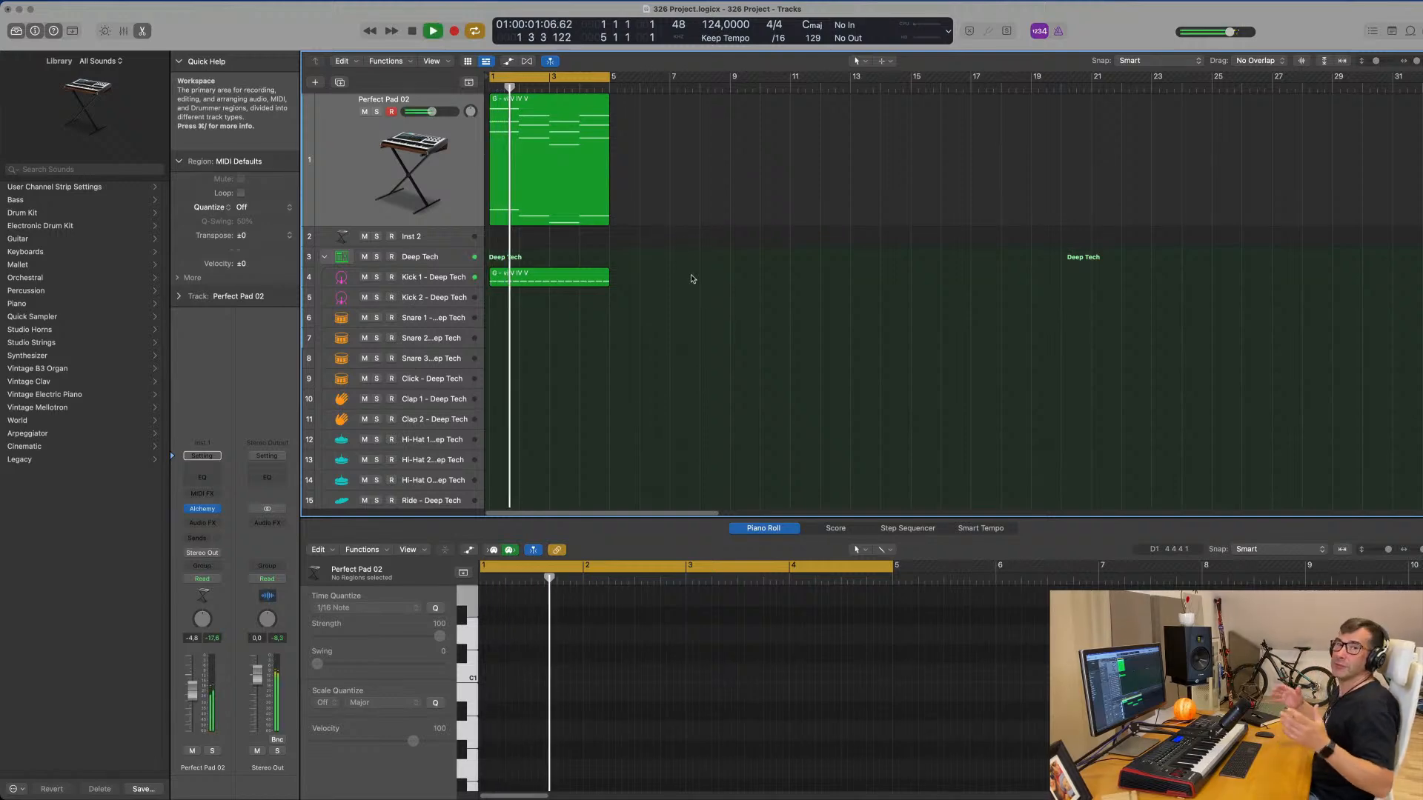
click(455, 182)
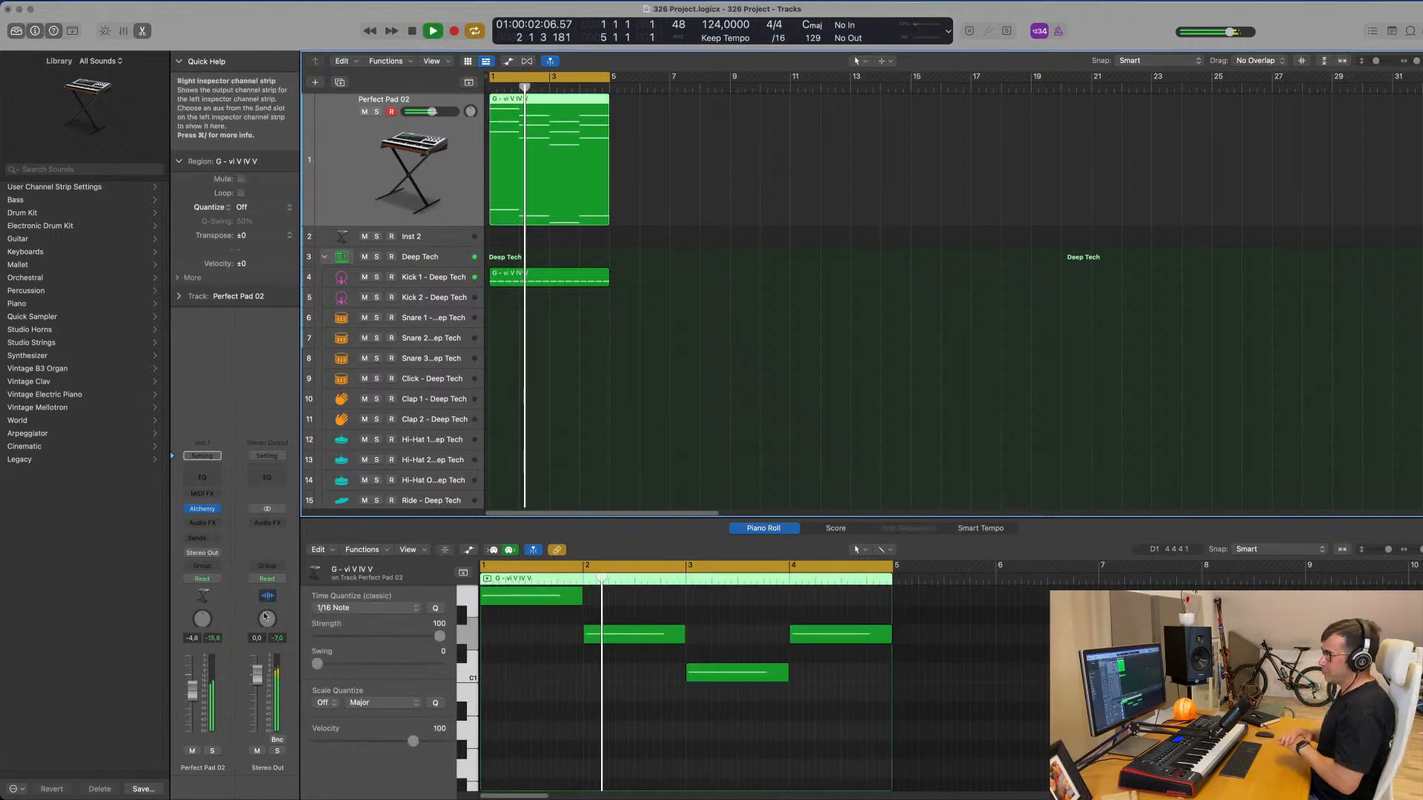
click(204, 509)
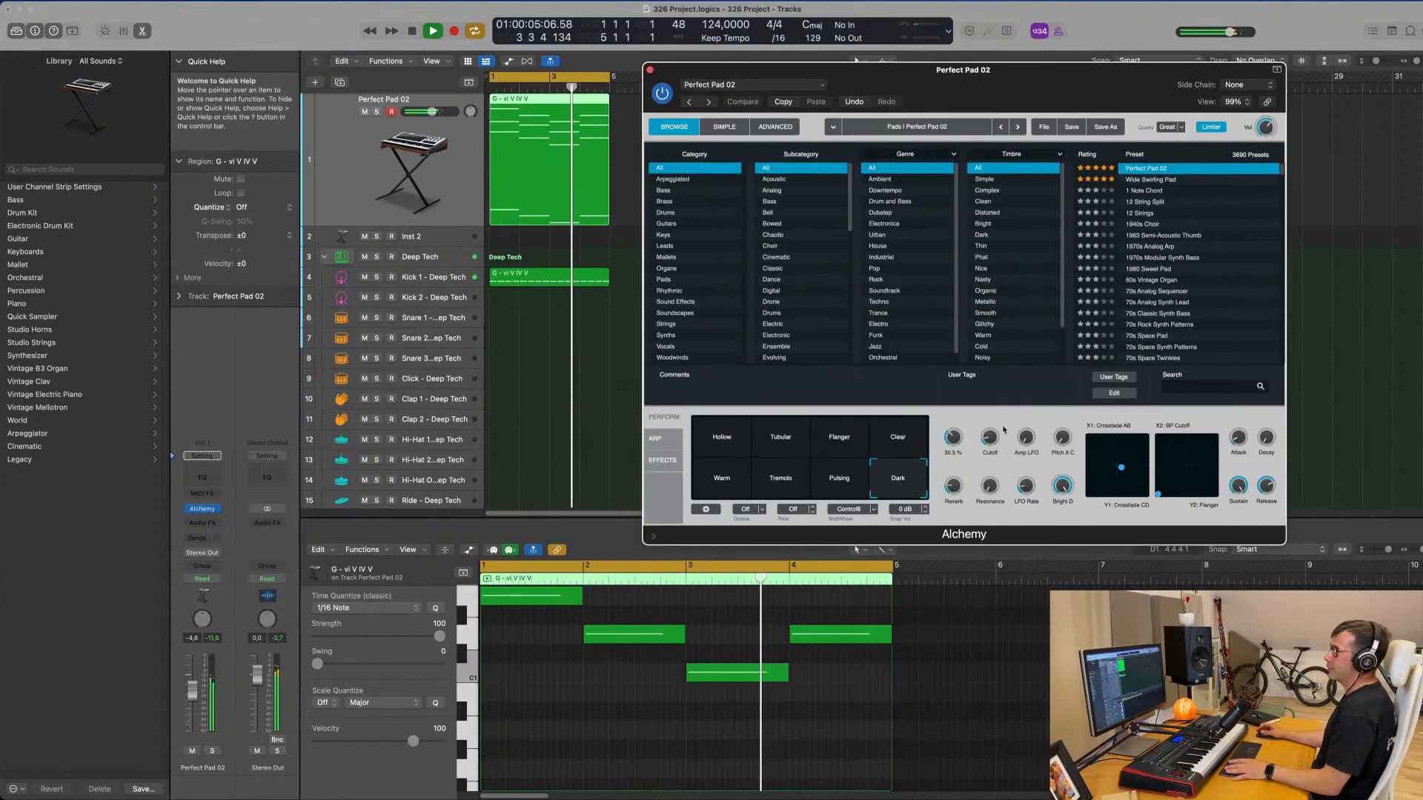
drag(992, 442, 993, 443)
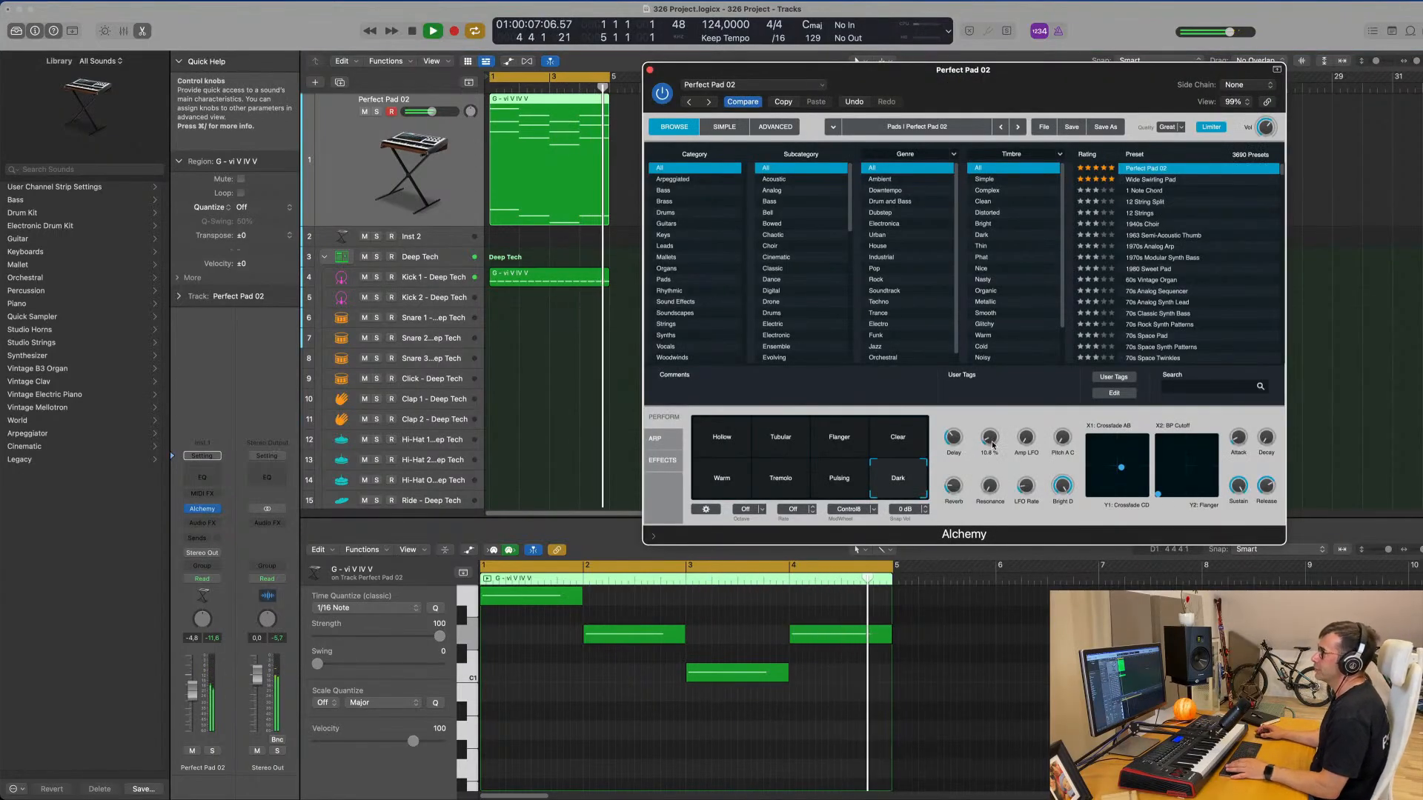
click(649, 70)
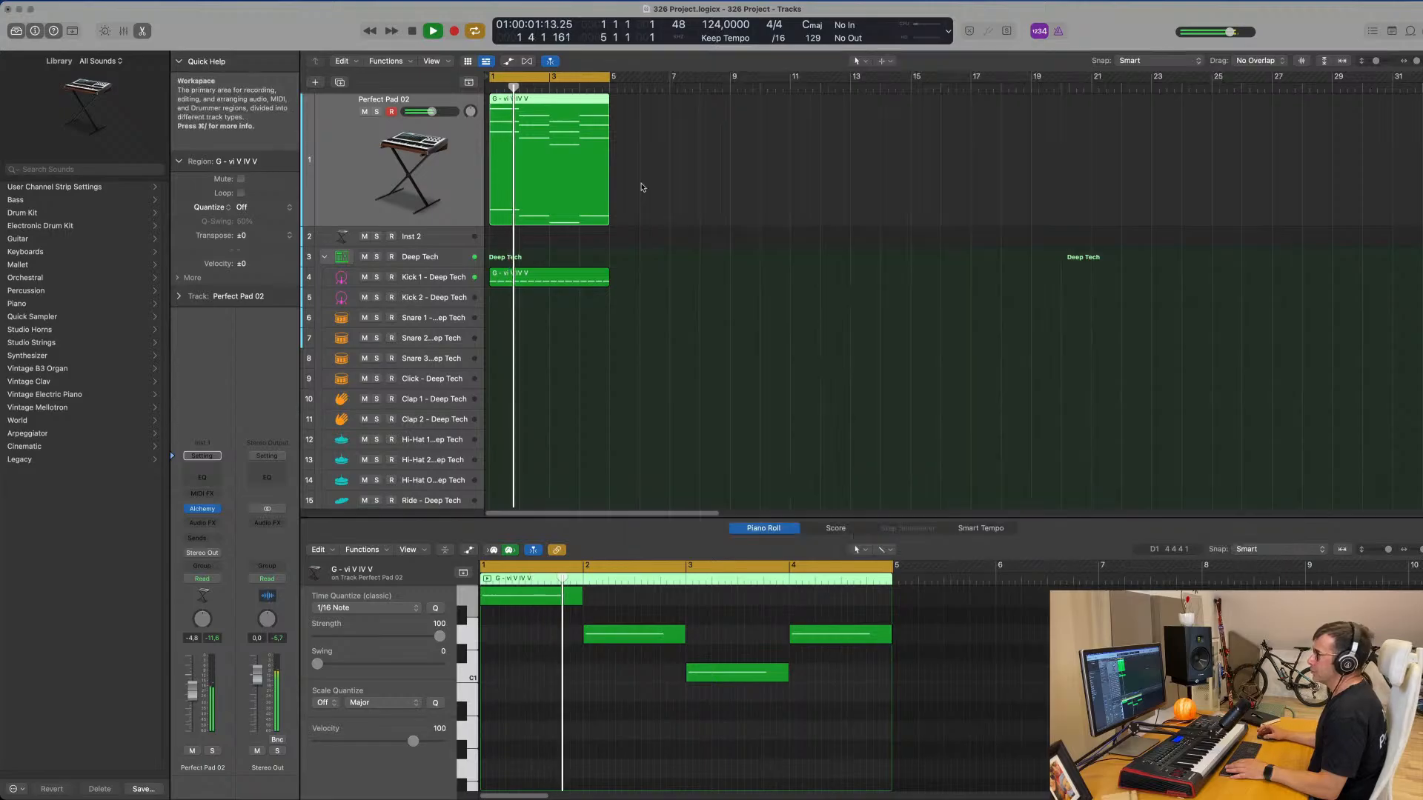
- Copy the Kick 1 region to the Snare 1 track and delete every other note, starting with the first beat
click(538, 274)
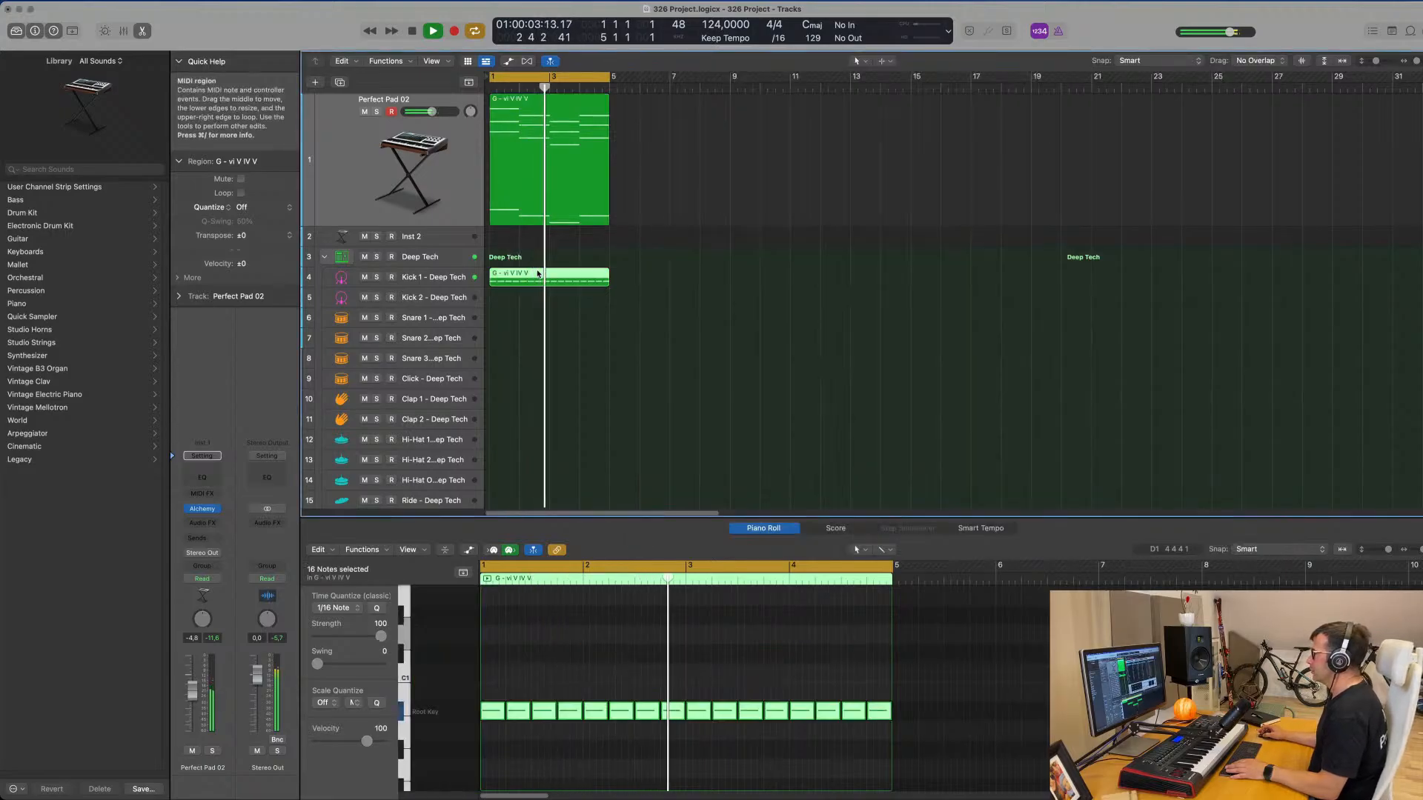
drag(538, 275, 534, 320)
key(space)
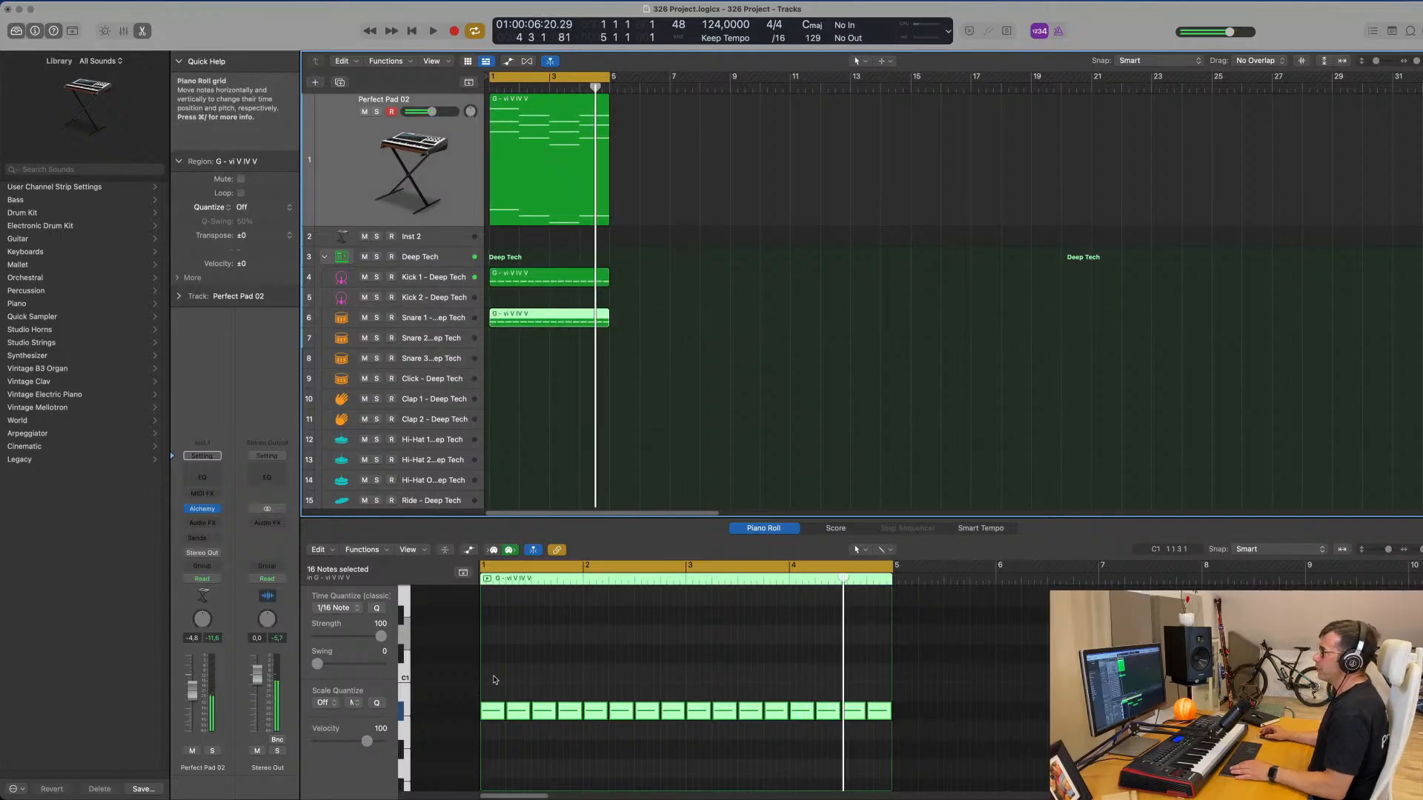
click(522, 680)
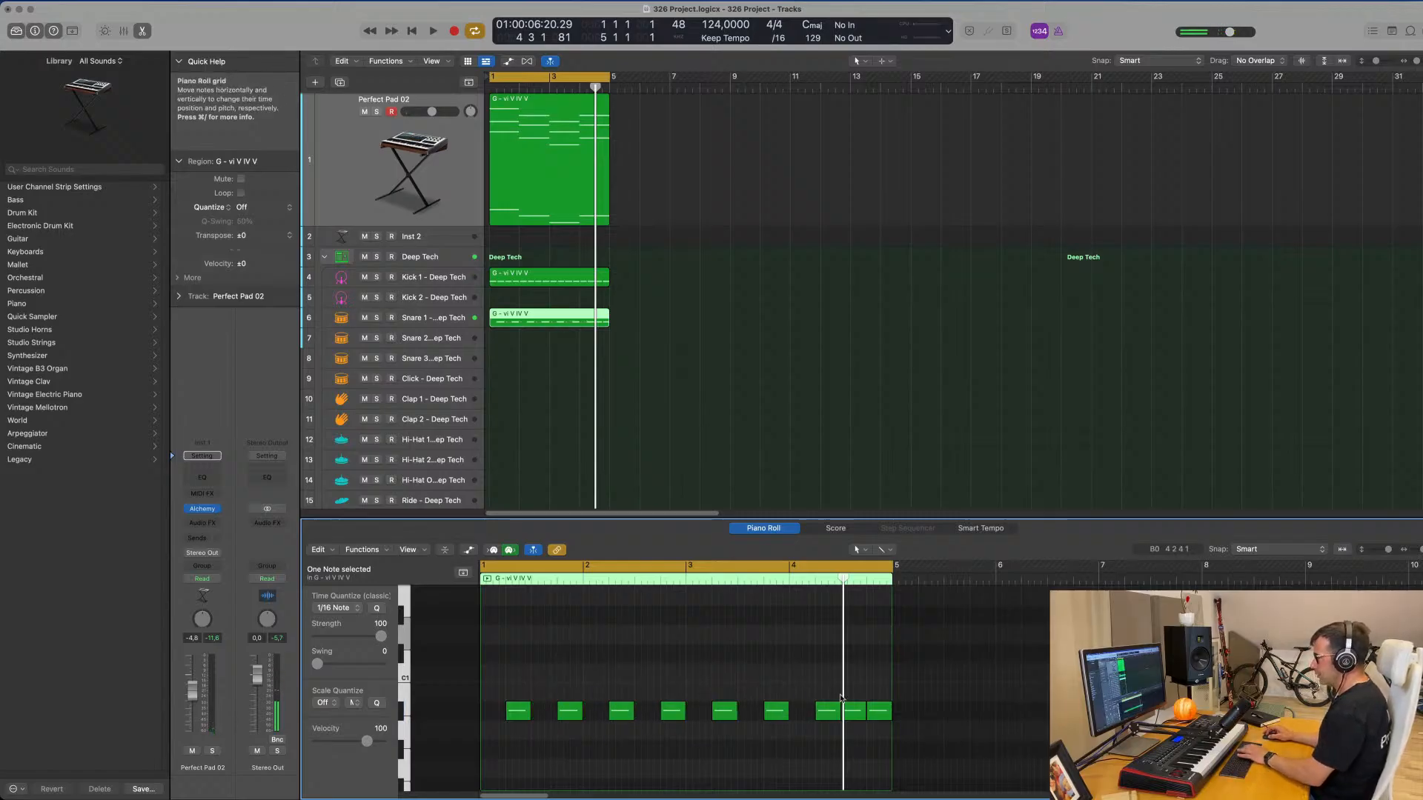
- Transpose all remaining Snare 1 notes up one octave and play the loop
drag(519, 686, 891, 731)
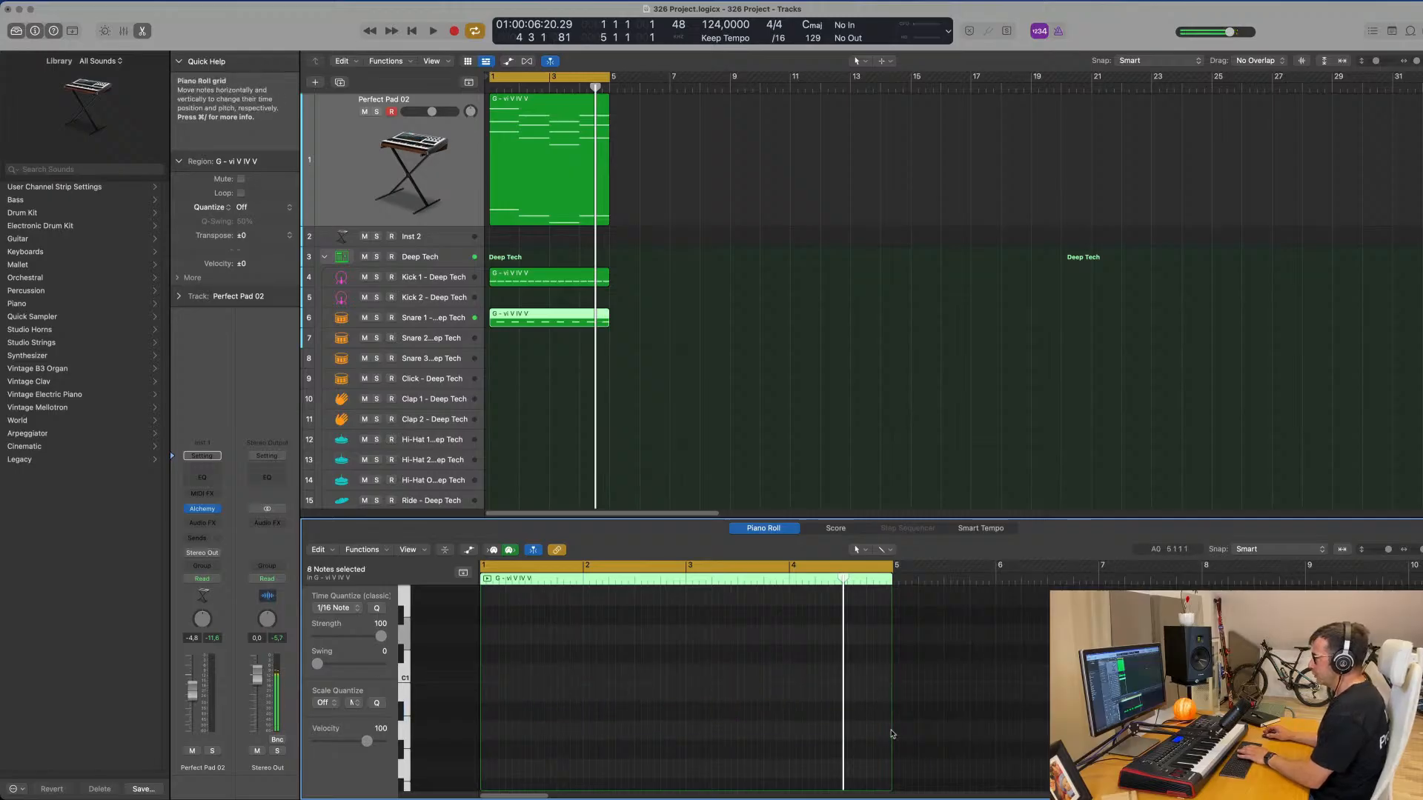
scroll(874, 729, up, 3)
scroll(840, 727, up, 1)
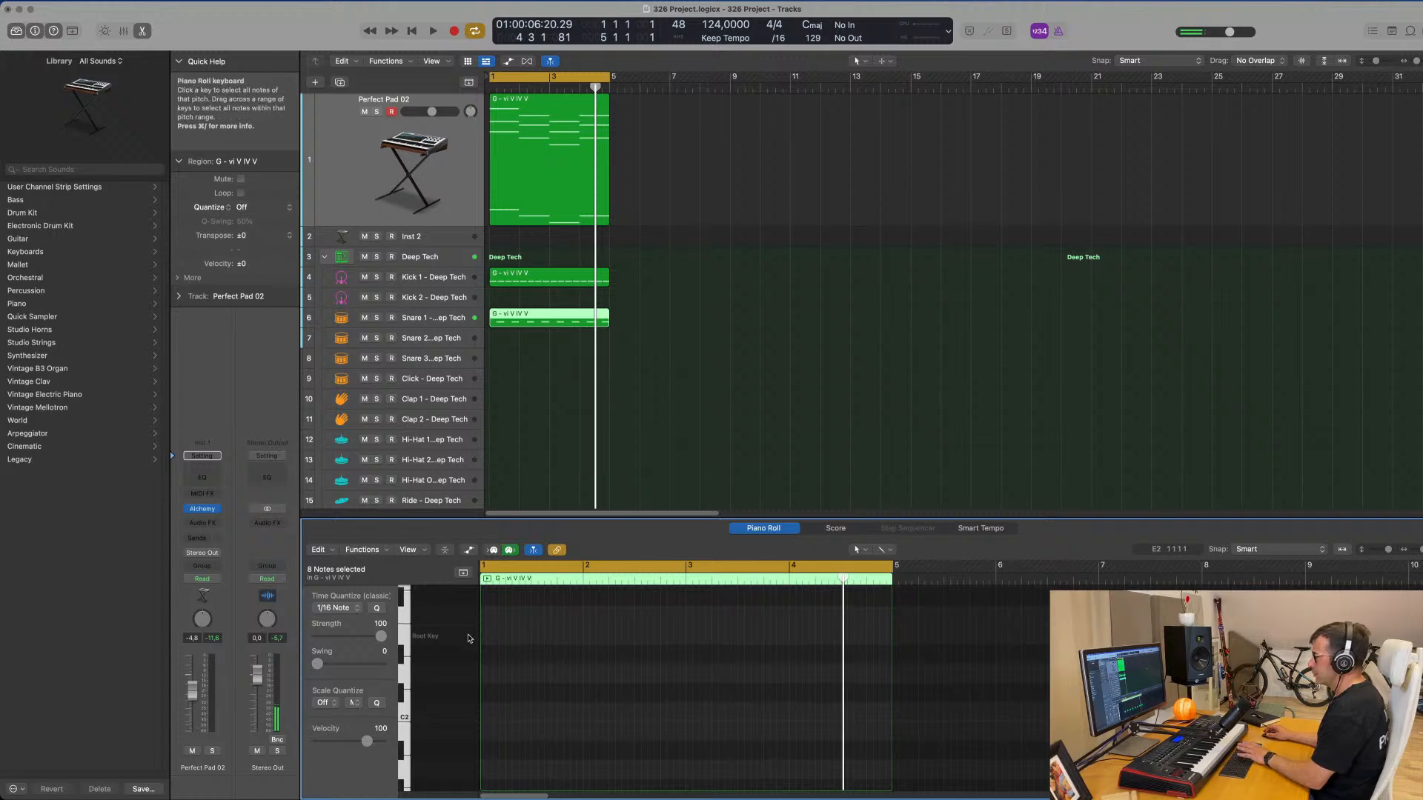
scroll(468, 639, up, 4)
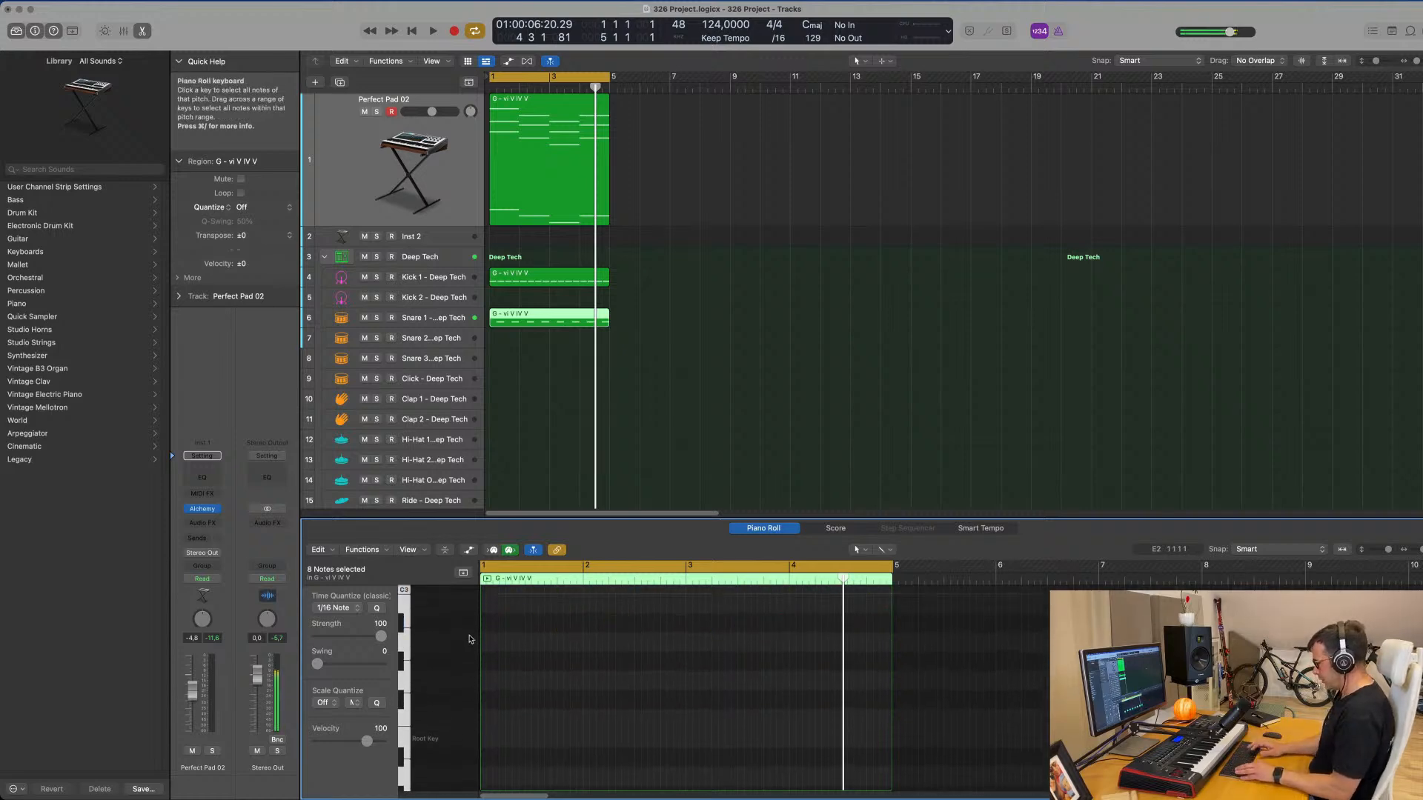
scroll(499, 709, down, 4)
key(space)
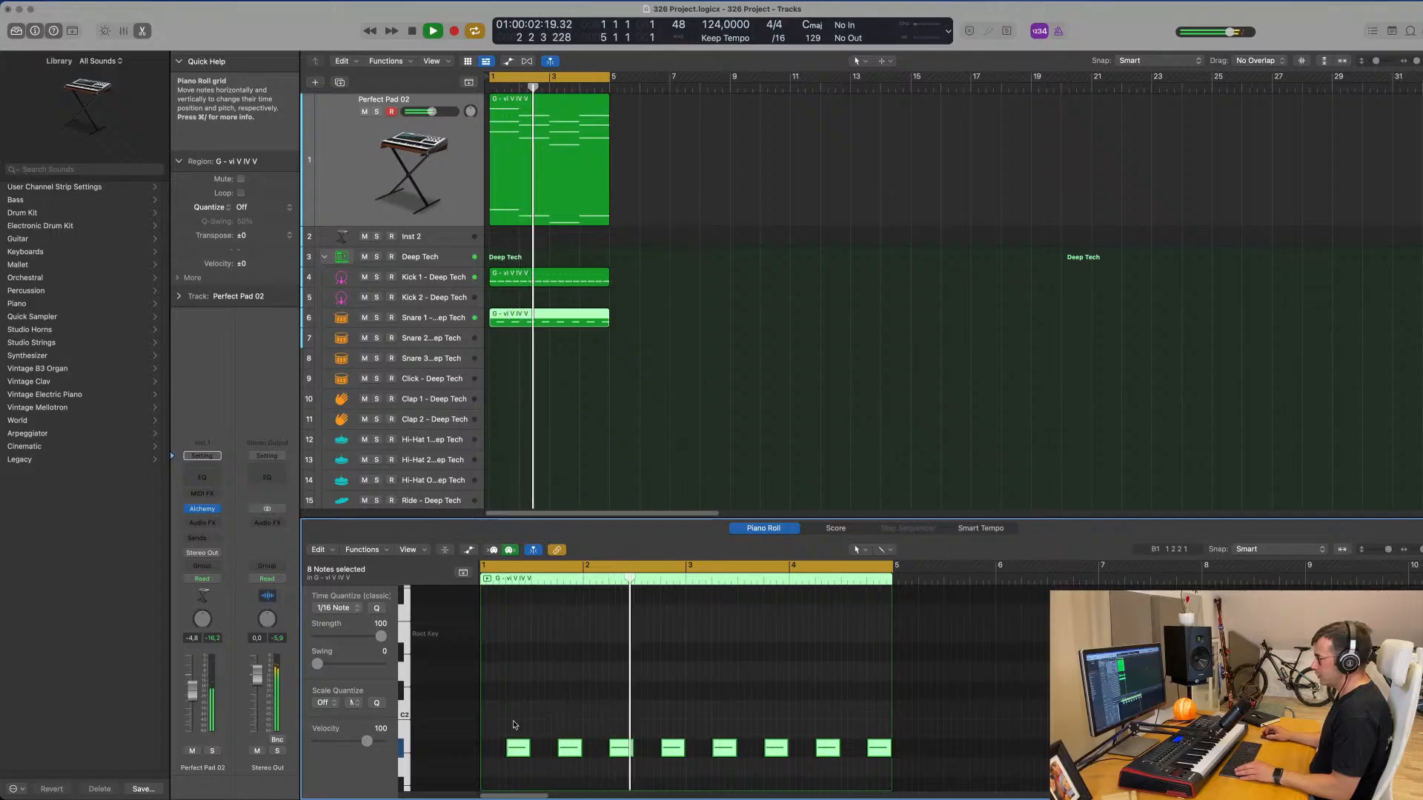
- Select the Snare 1 track and raise all of its notes to E2
click(455, 319)
key(space)
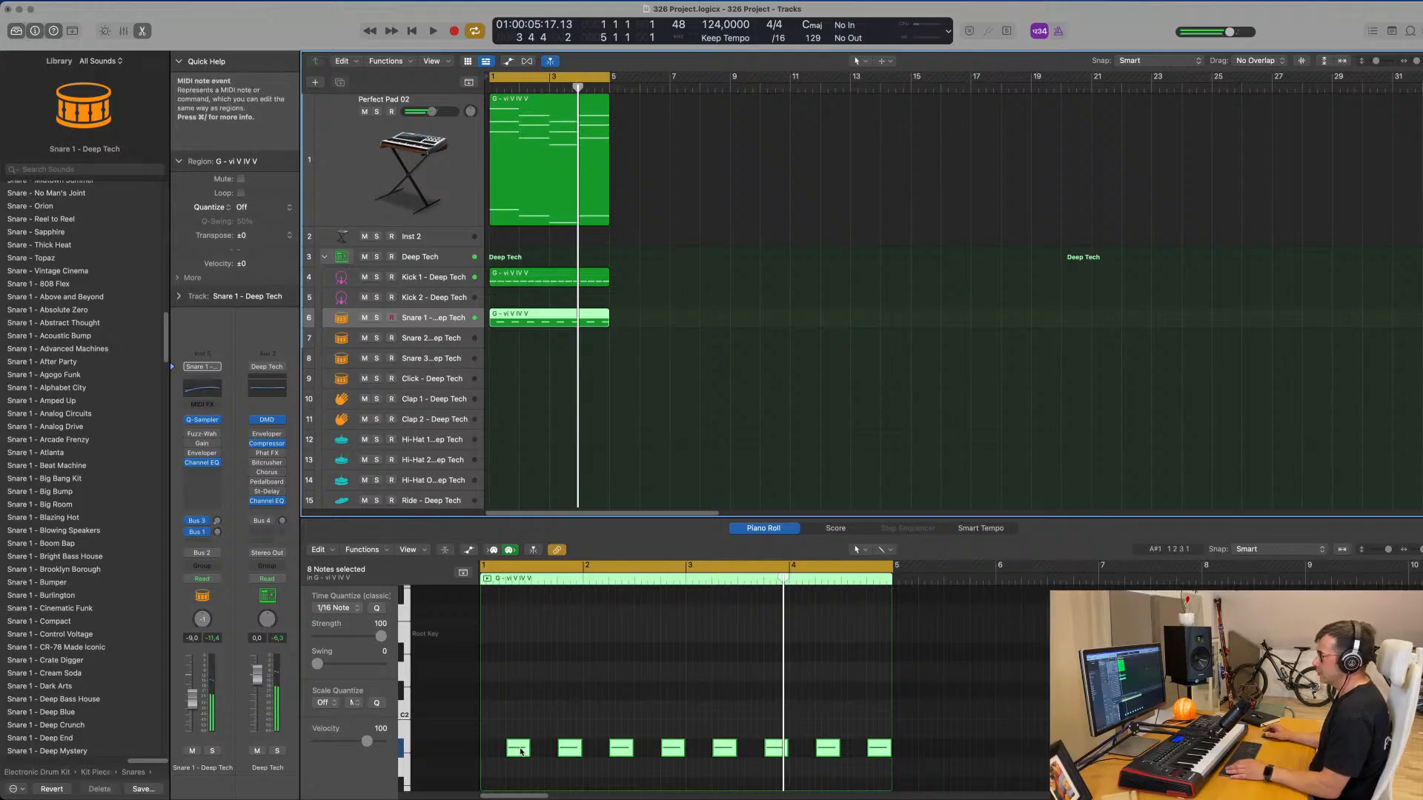
drag(521, 751, 501, 647)
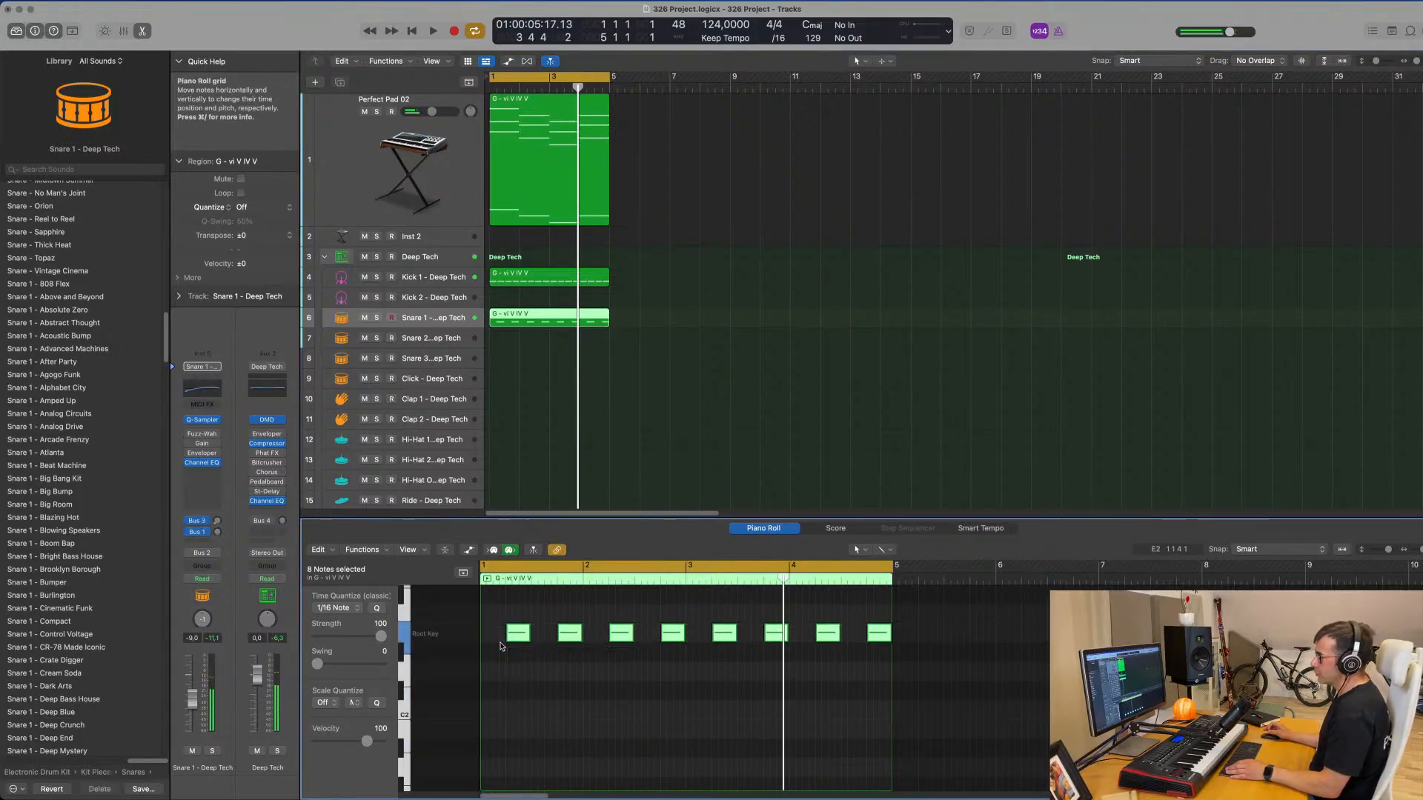
- Audition the loop with the new snare and set the Snare 1 track's volume to -10.0 dB
key(space)
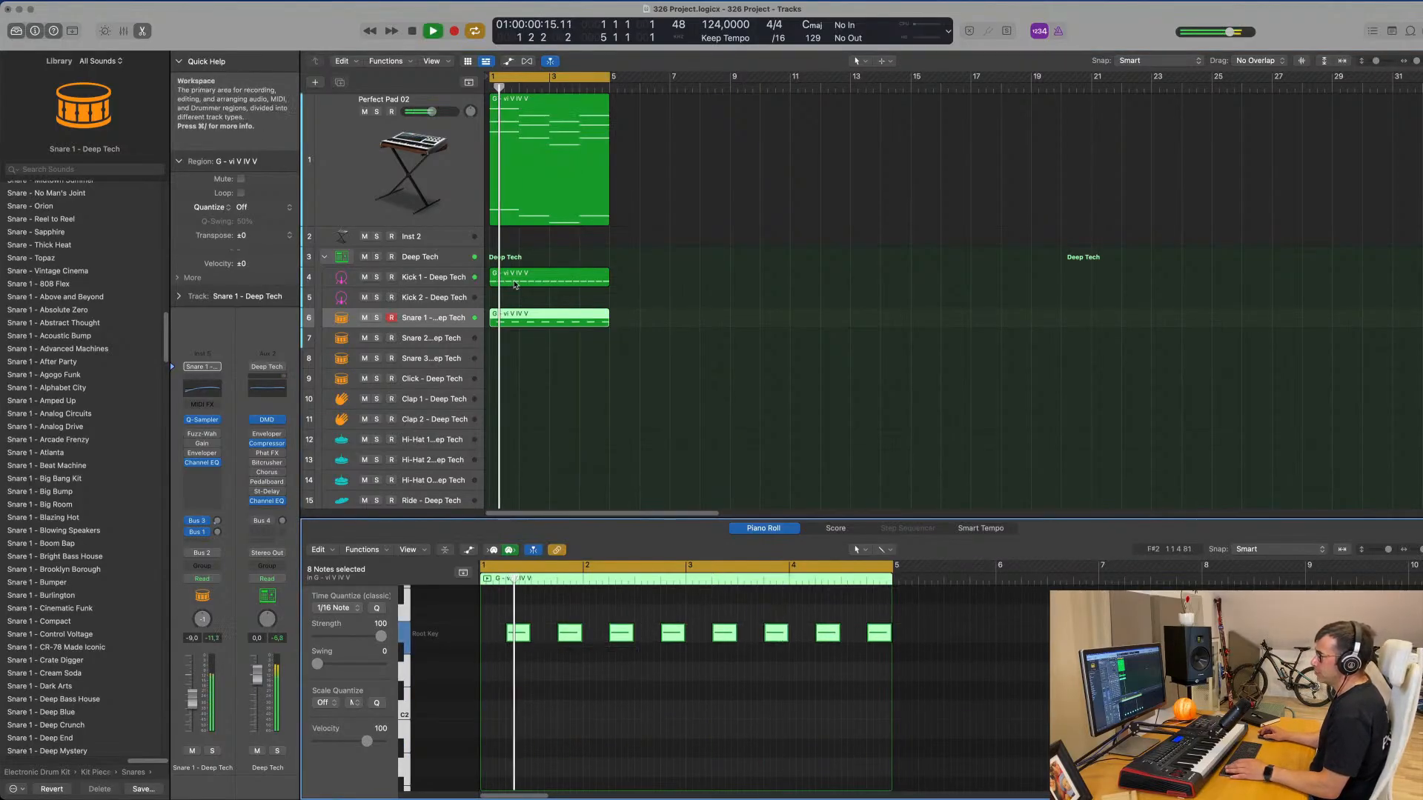
key(space)
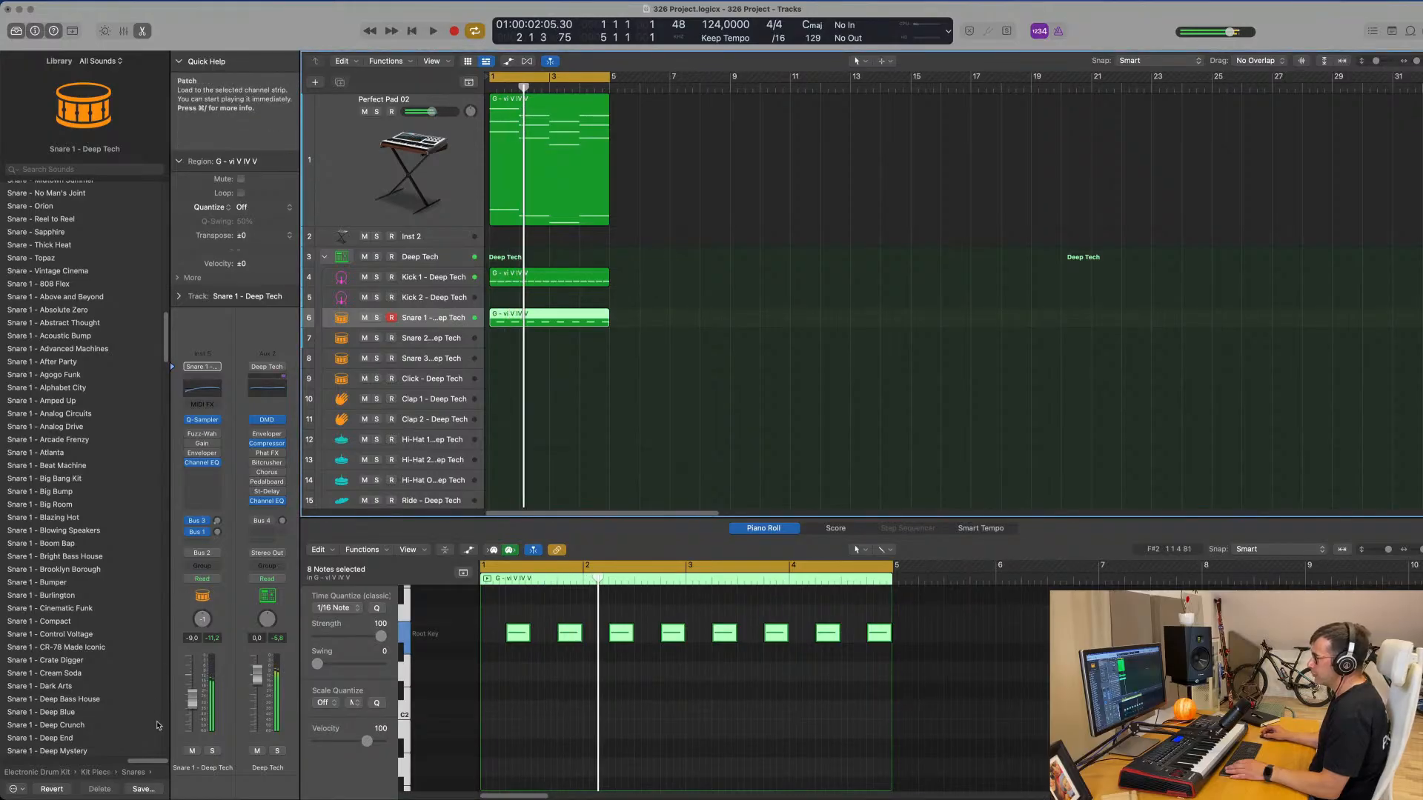
key(space)
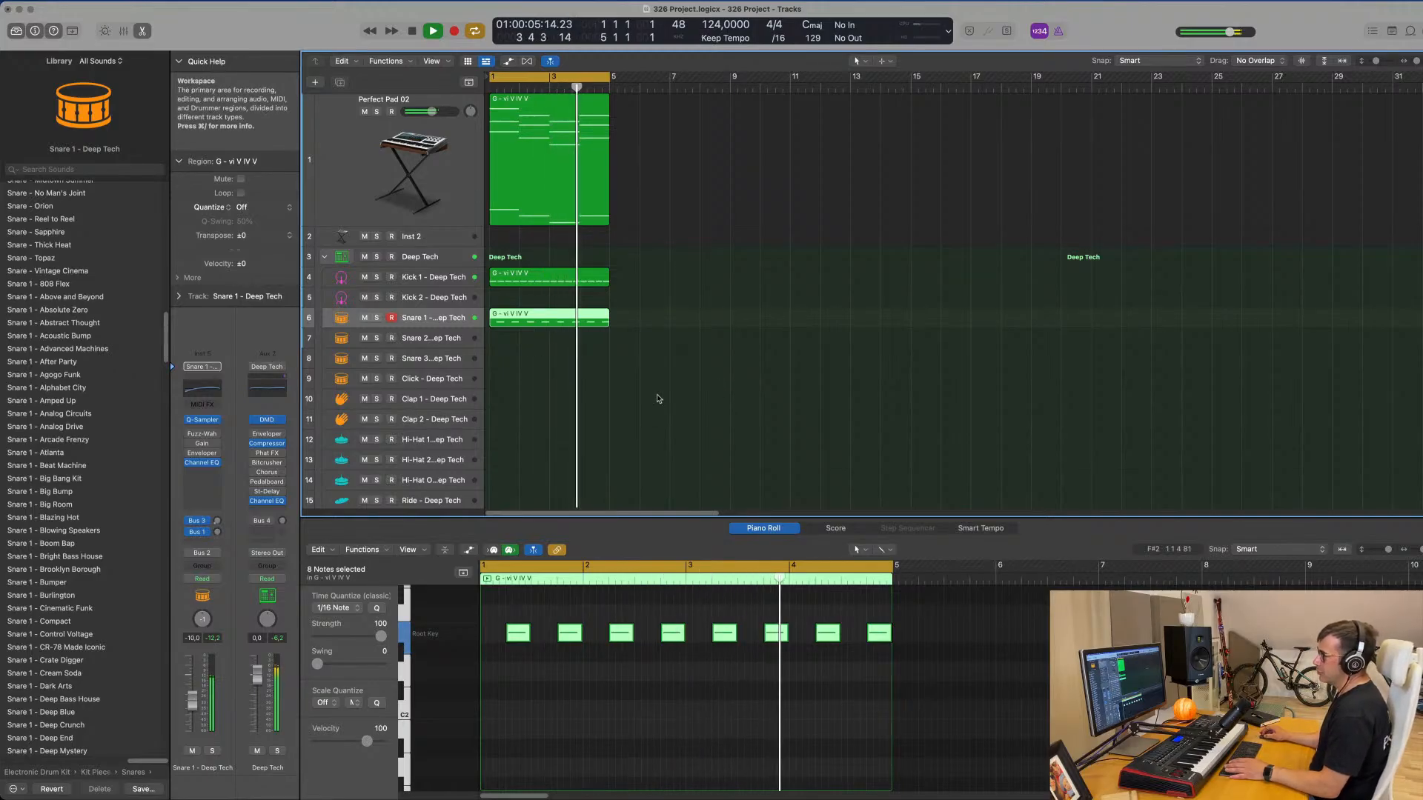
- Copy the Kick 1 region to the Hi-Hat Open track over the same four bars
click(559, 279)
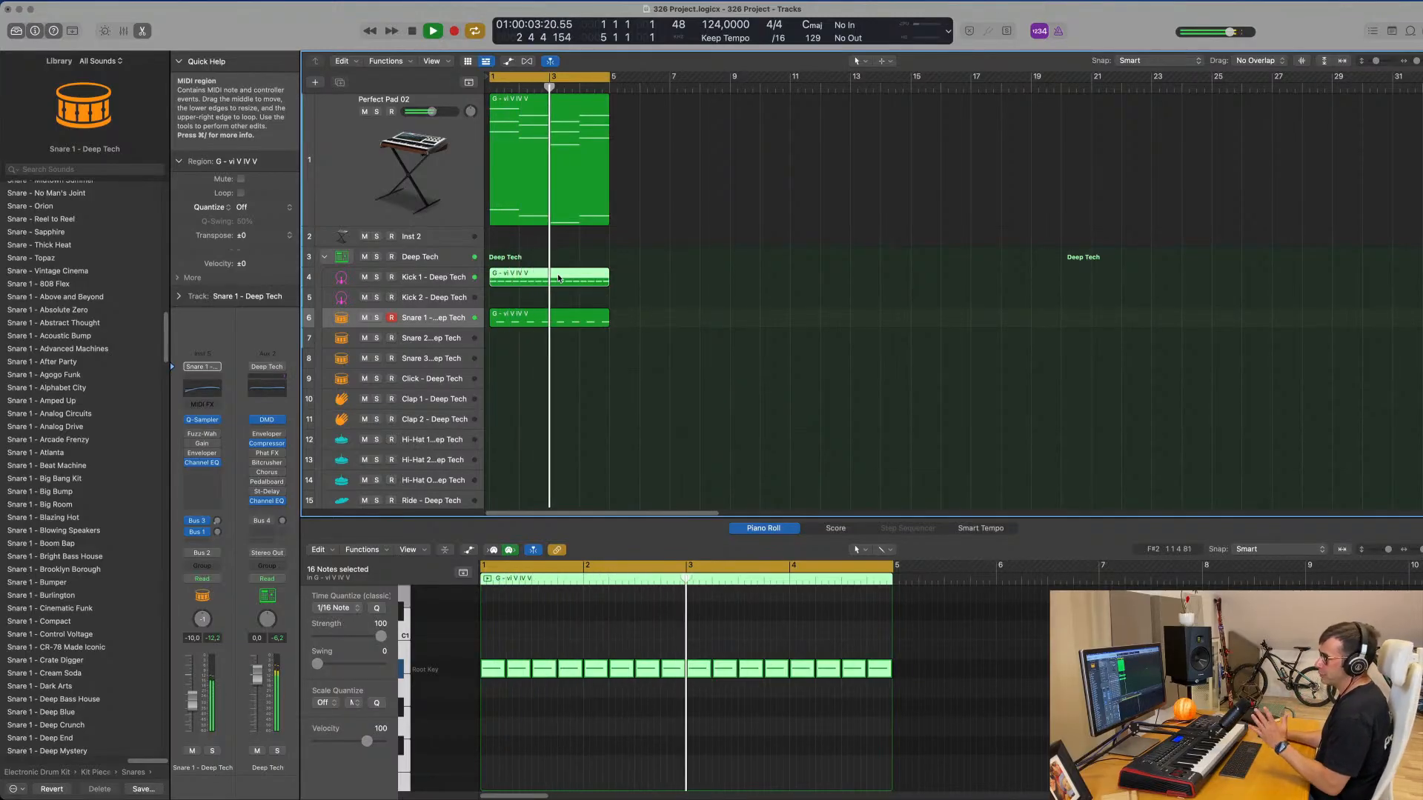
click(601, 358)
click(561, 279)
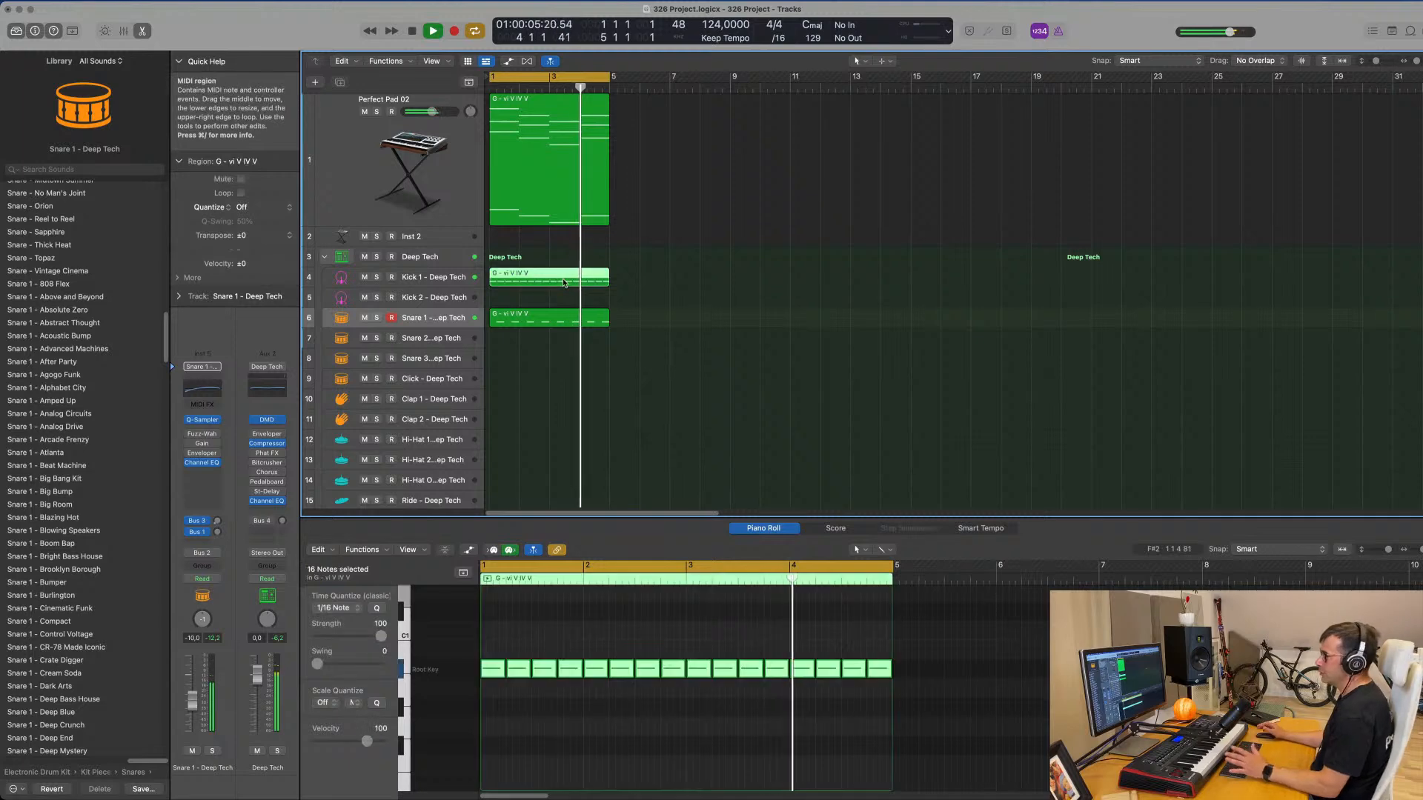
drag(561, 279, 549, 481)
key(space)
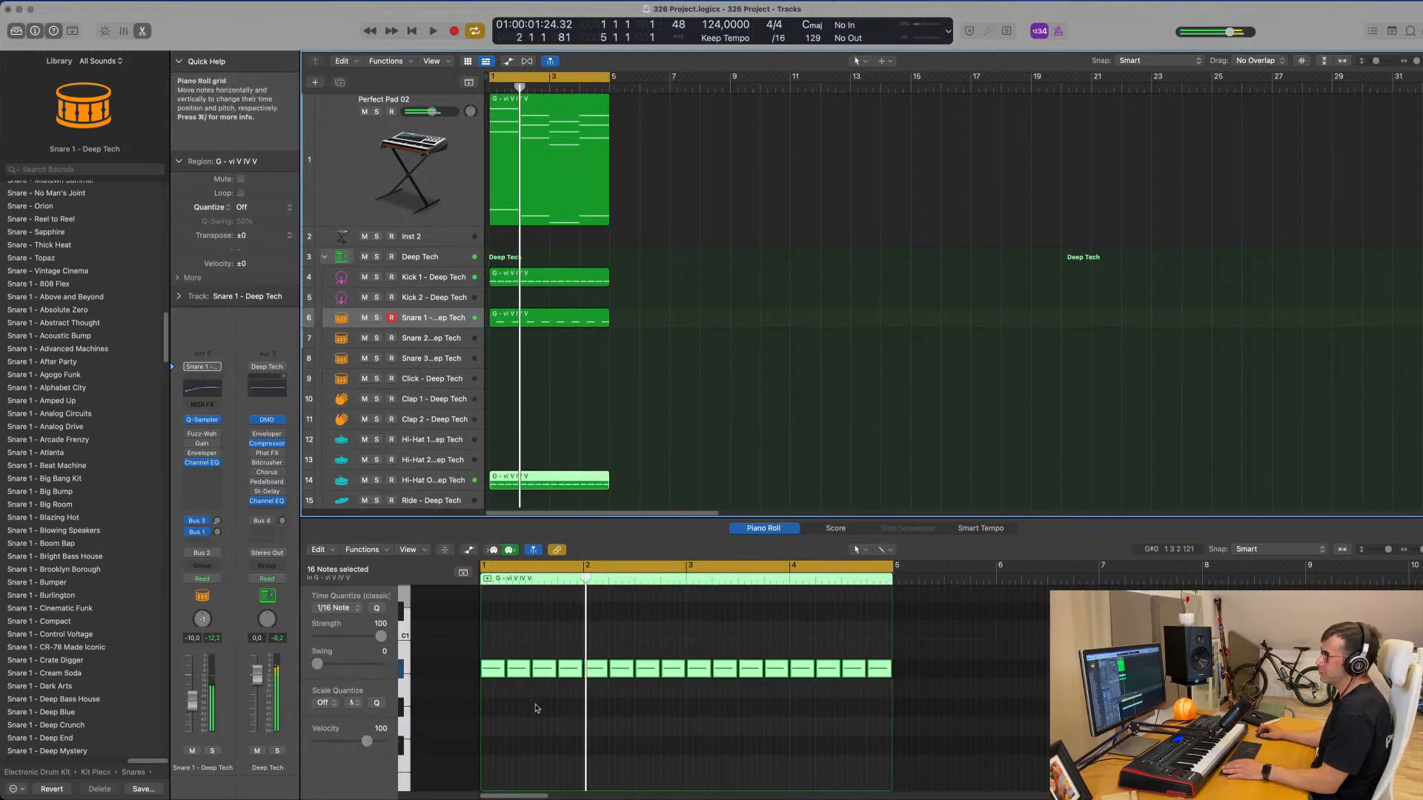
- Shorten all open hi-hat notes to half a beat and move them onto the offbeats at a higher octave
key(super+a)
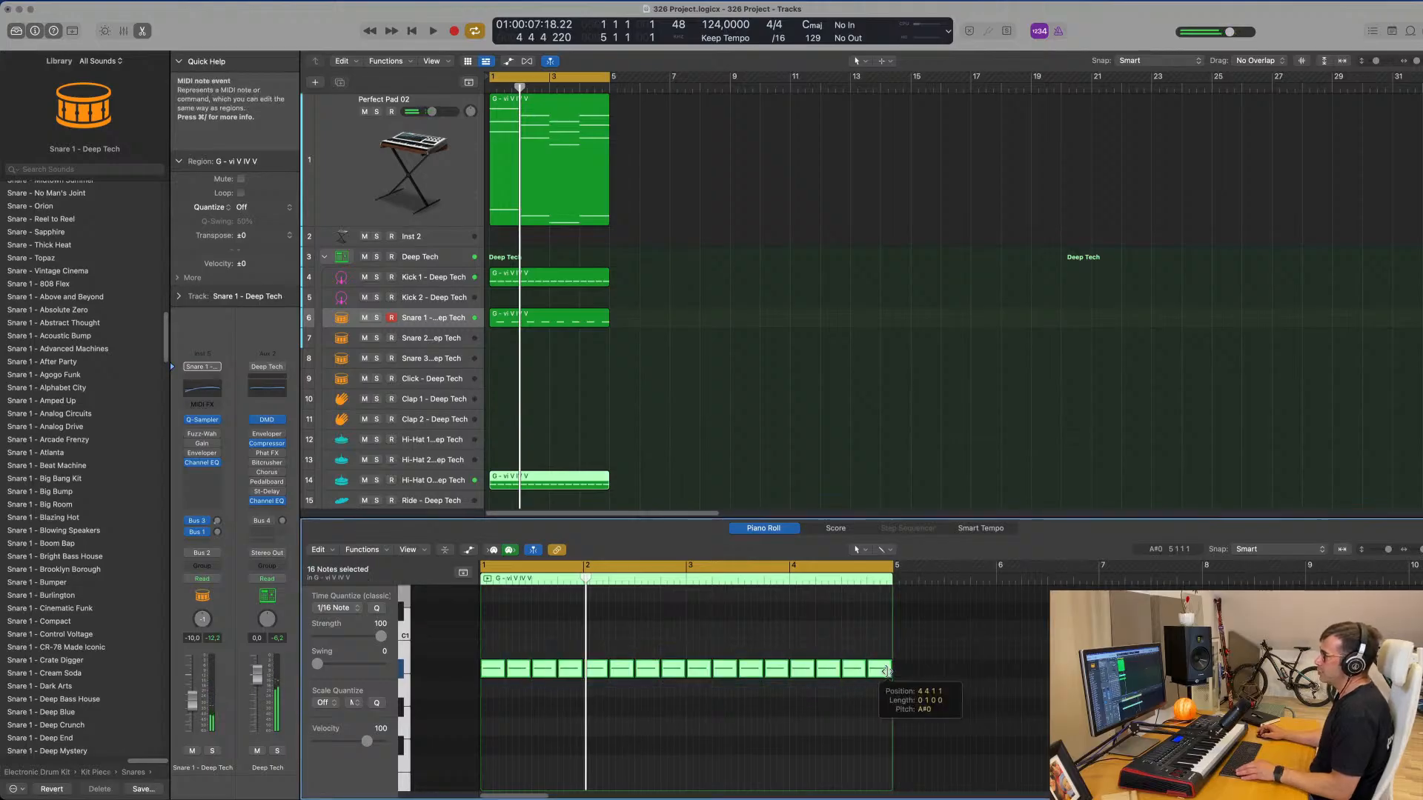
drag(887, 671, 875, 672)
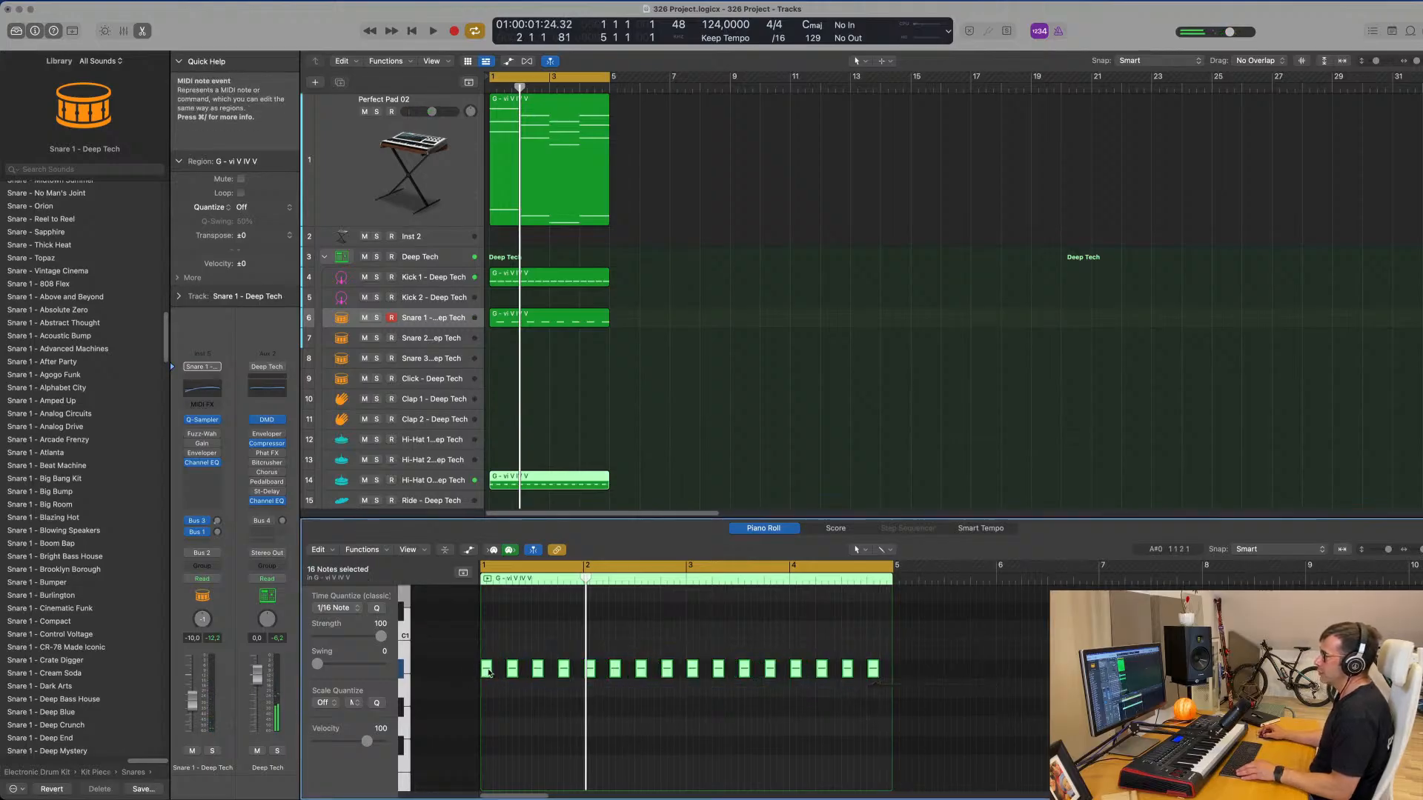
drag(489, 672, 500, 672)
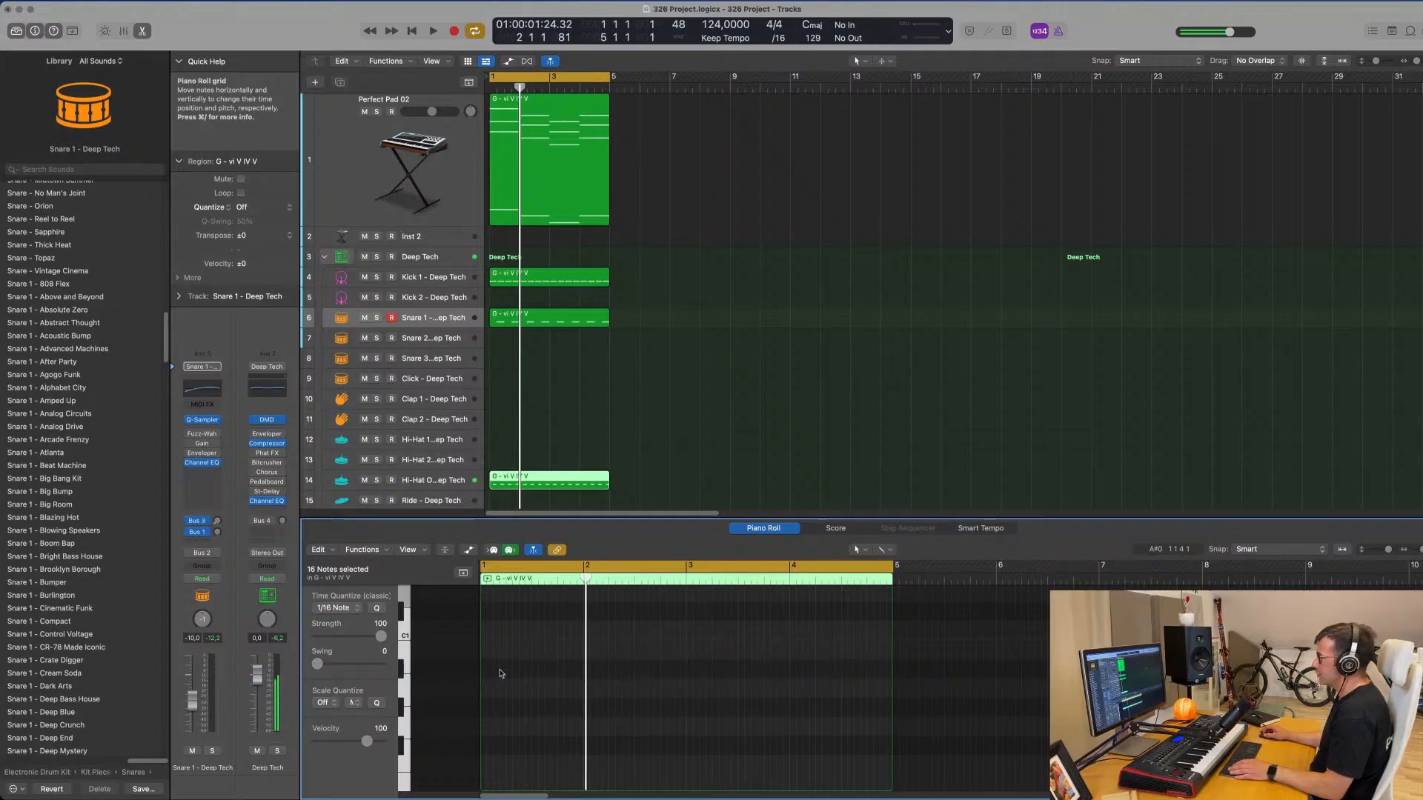
- Audition the open hi-hat in the loop and lower the Hi-Hat Open track's volume to about -18 dB
key(space)
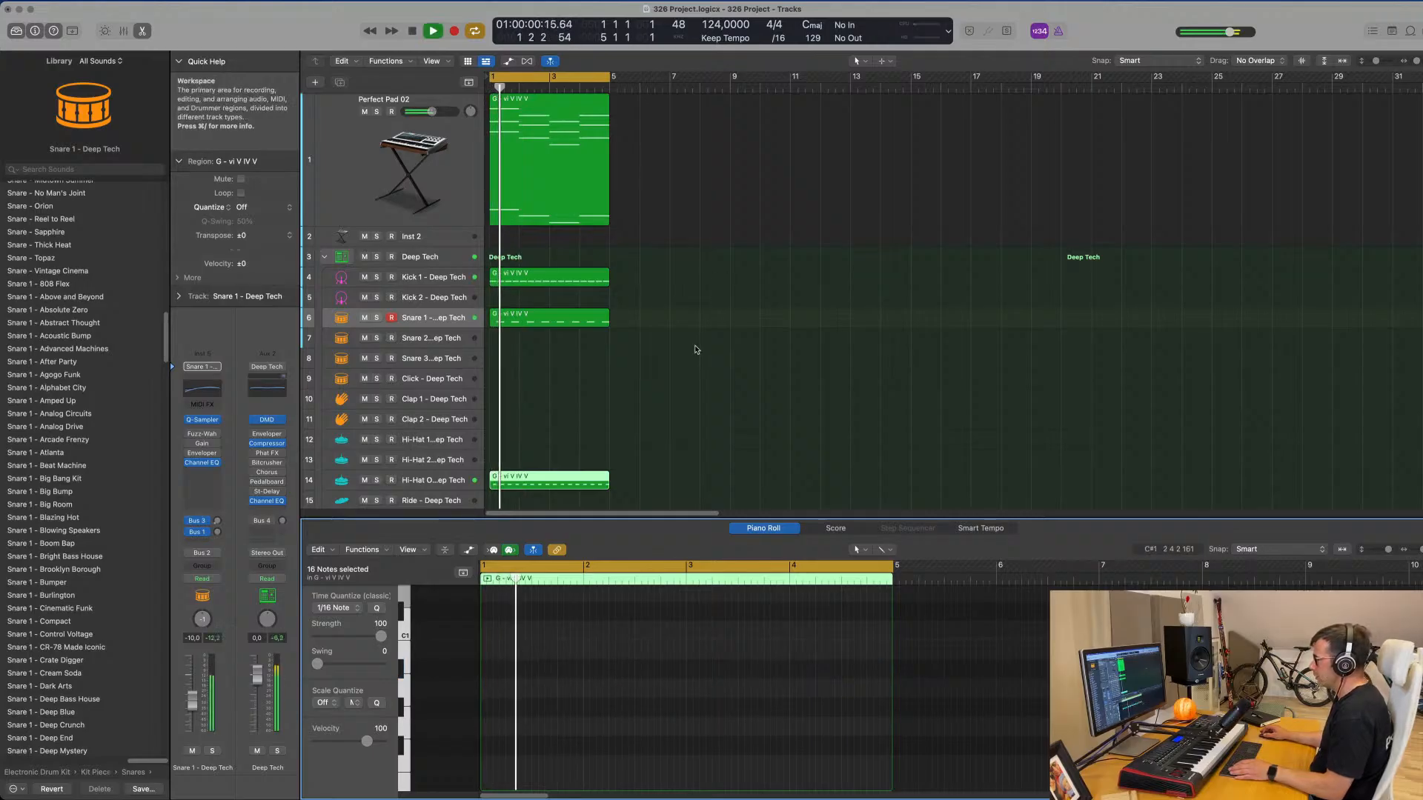
scroll(448, 409, down, 2)
click(448, 410)
key(space)
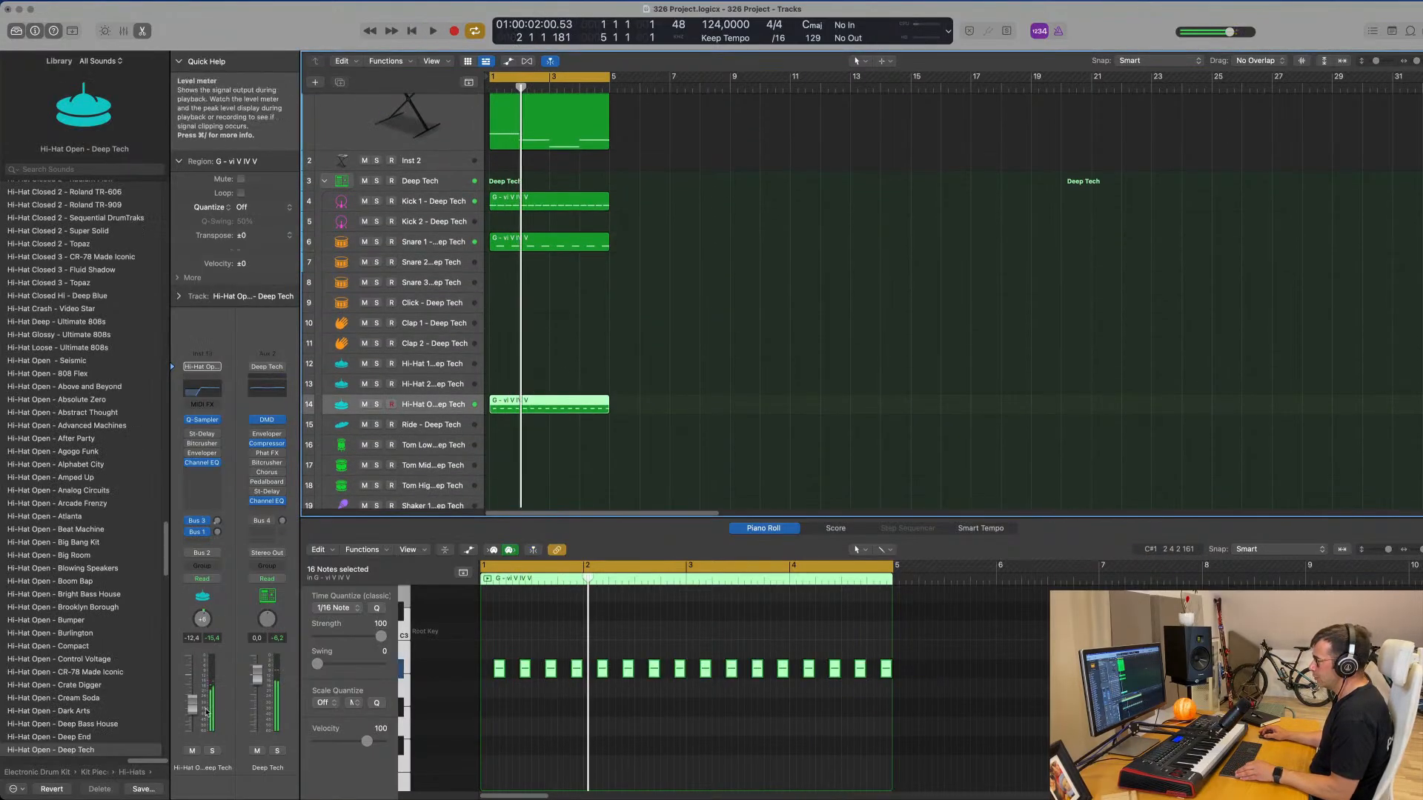
key(space)
drag(193, 720, 193, 718)
scroll(679, 452, up, 3)
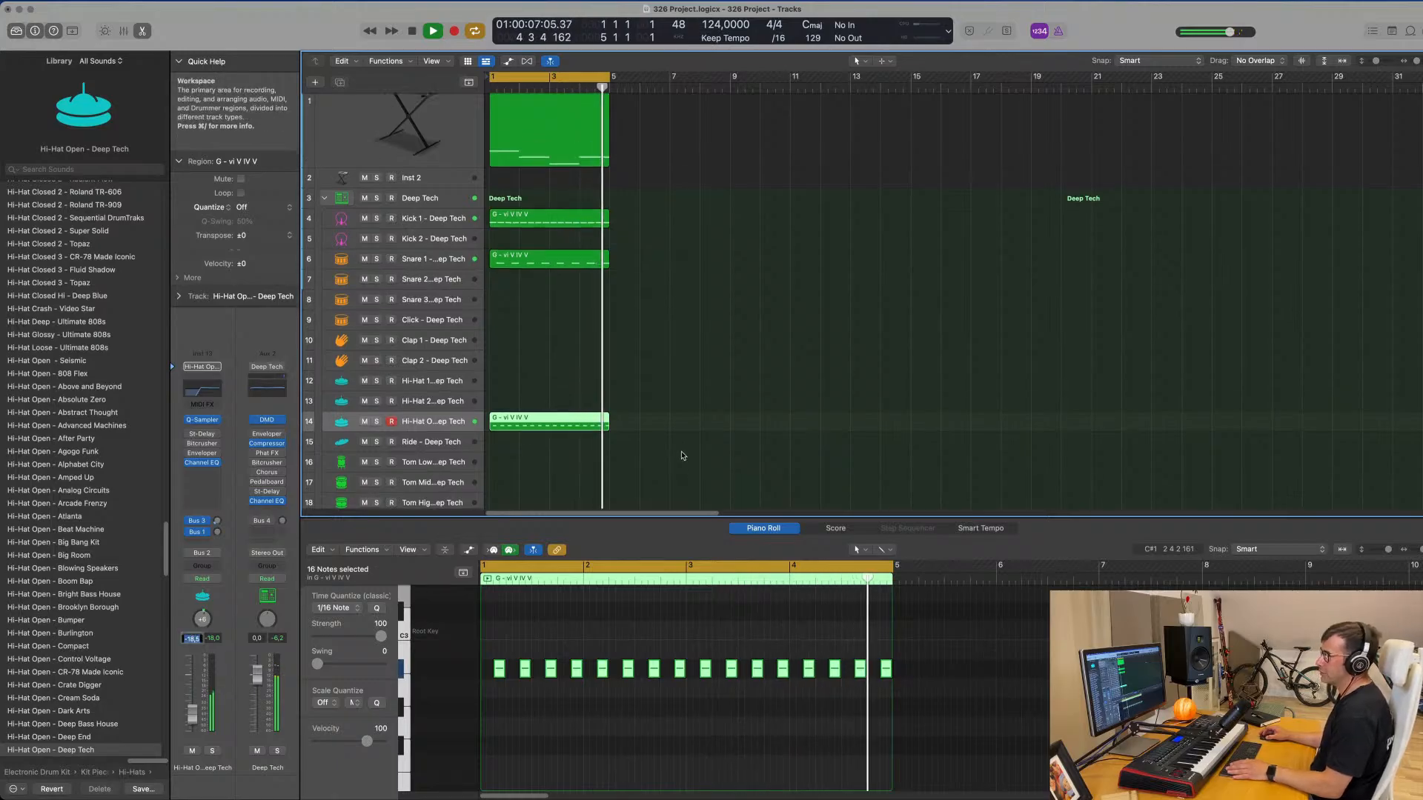
- Duplicate the Perfect Pad 02 track with the same settings
scroll(720, 432, down, 3)
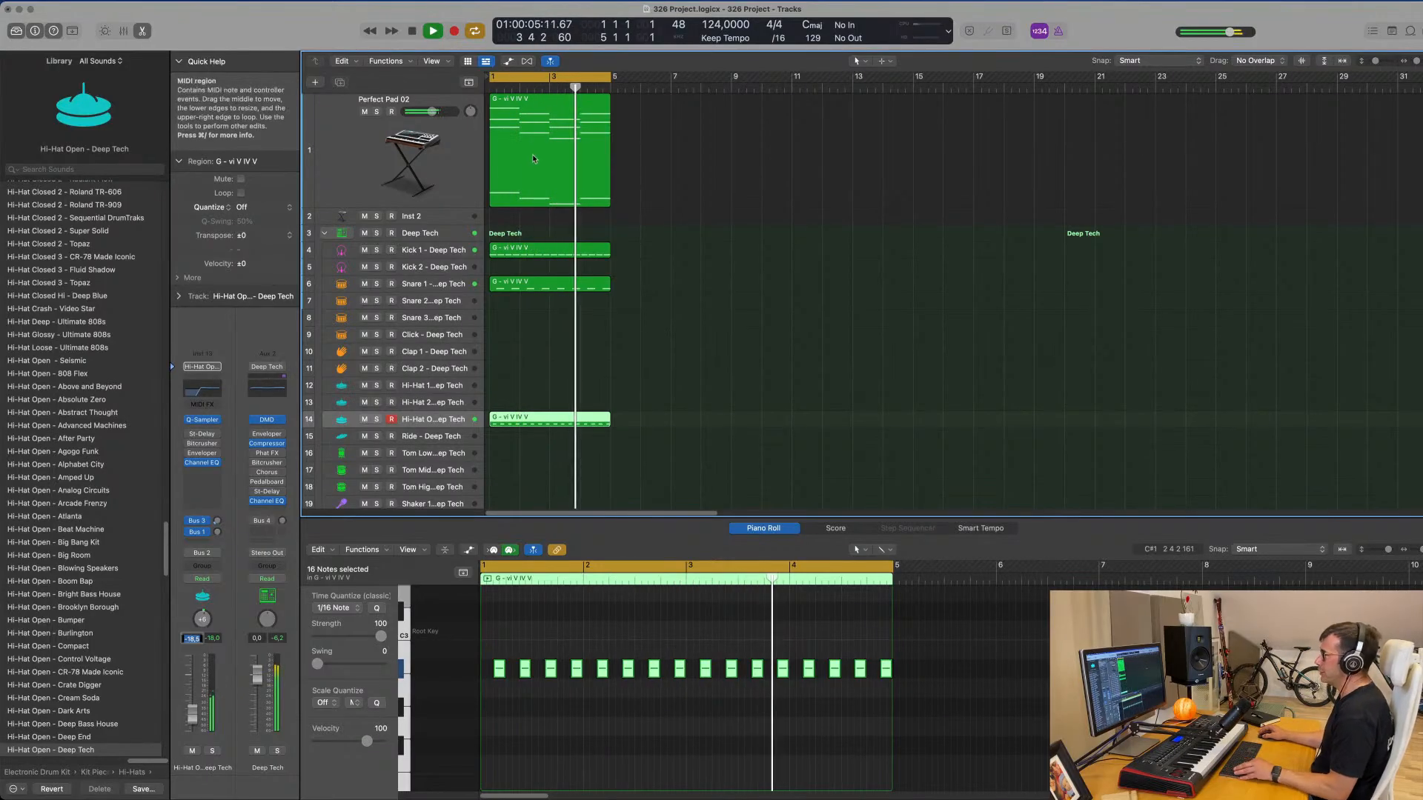
click(452, 152)
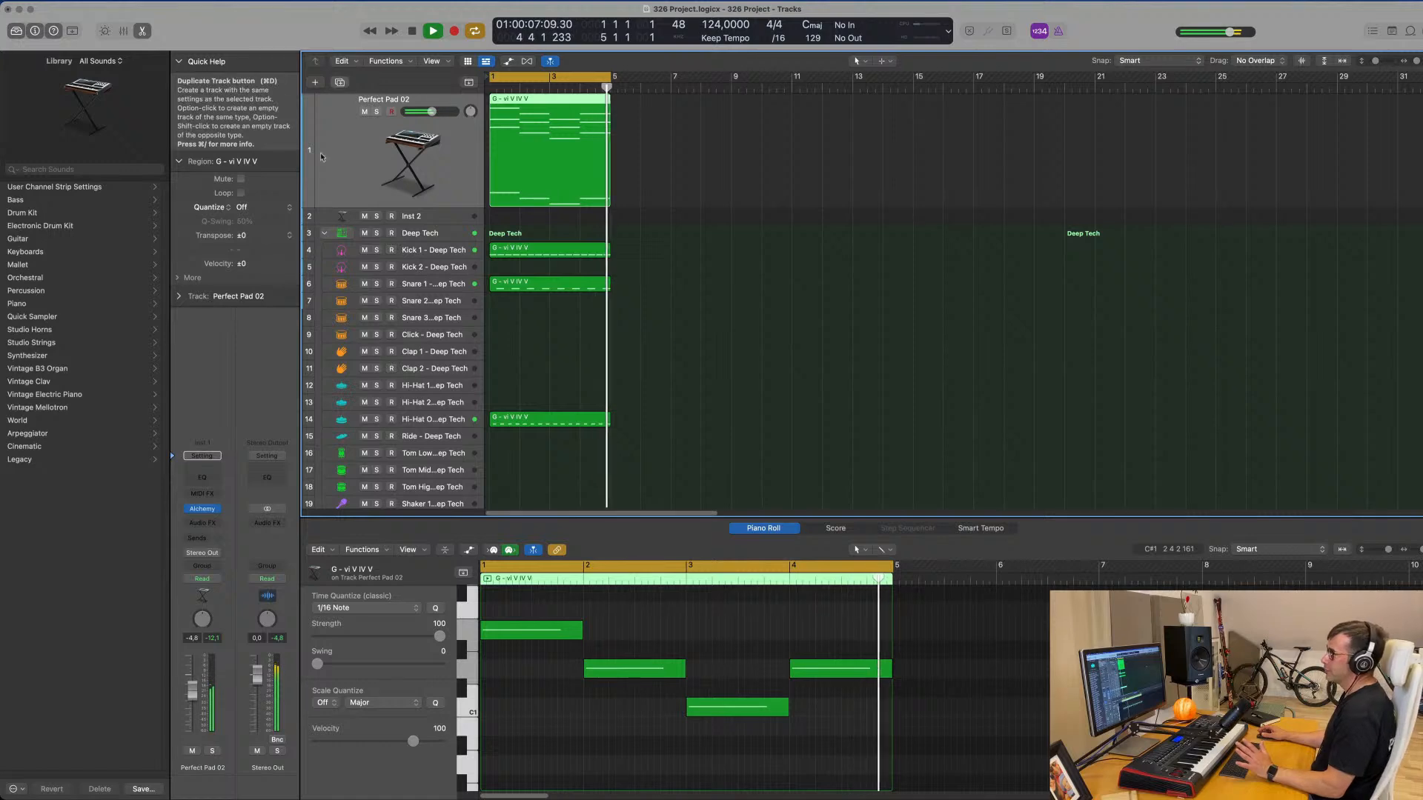
click(340, 81)
- Copy the four-bar chord region from Perfect Pad 02 to the duplicated track and show the copy's notes for editing
click(555, 164)
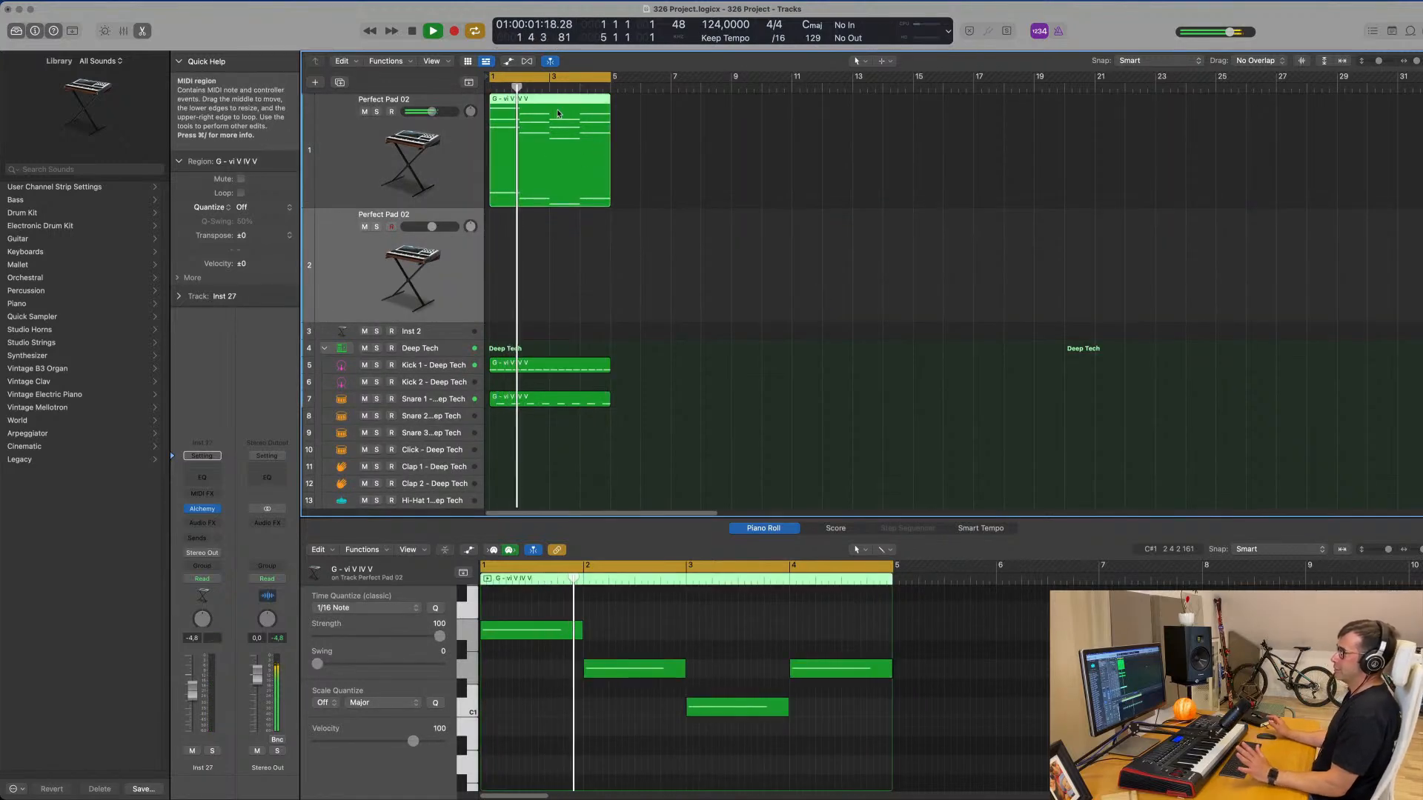
drag(558, 113, 547, 153)
key(space)
click(530, 279)
scroll(567, 677, down, 3)
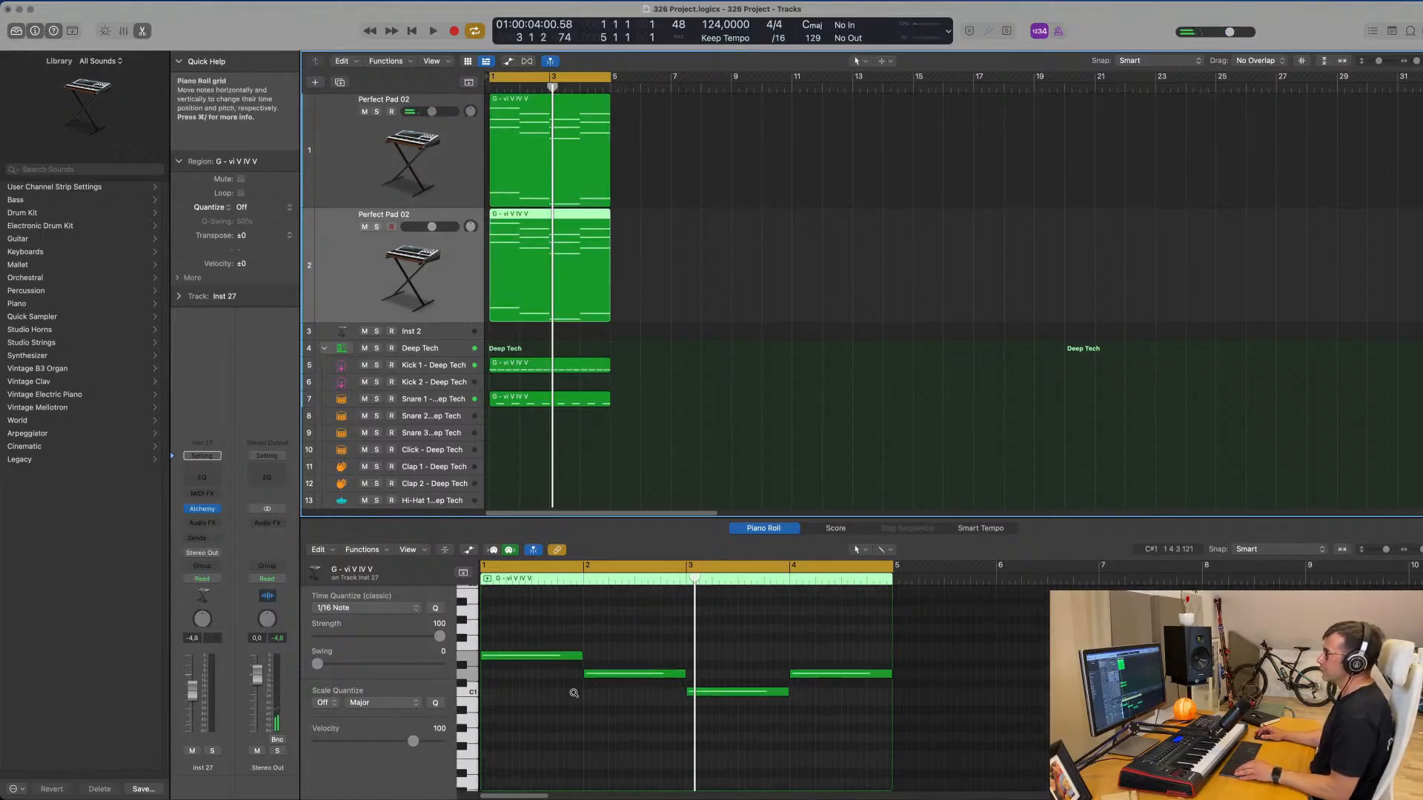
- Delete the upper chord notes from the duplicated pad region, keeping only the four low root notes, and audition the result
scroll(579, 692, up, 10)
drag(557, 671, 878, 764)
key(Delete)
key(Return)
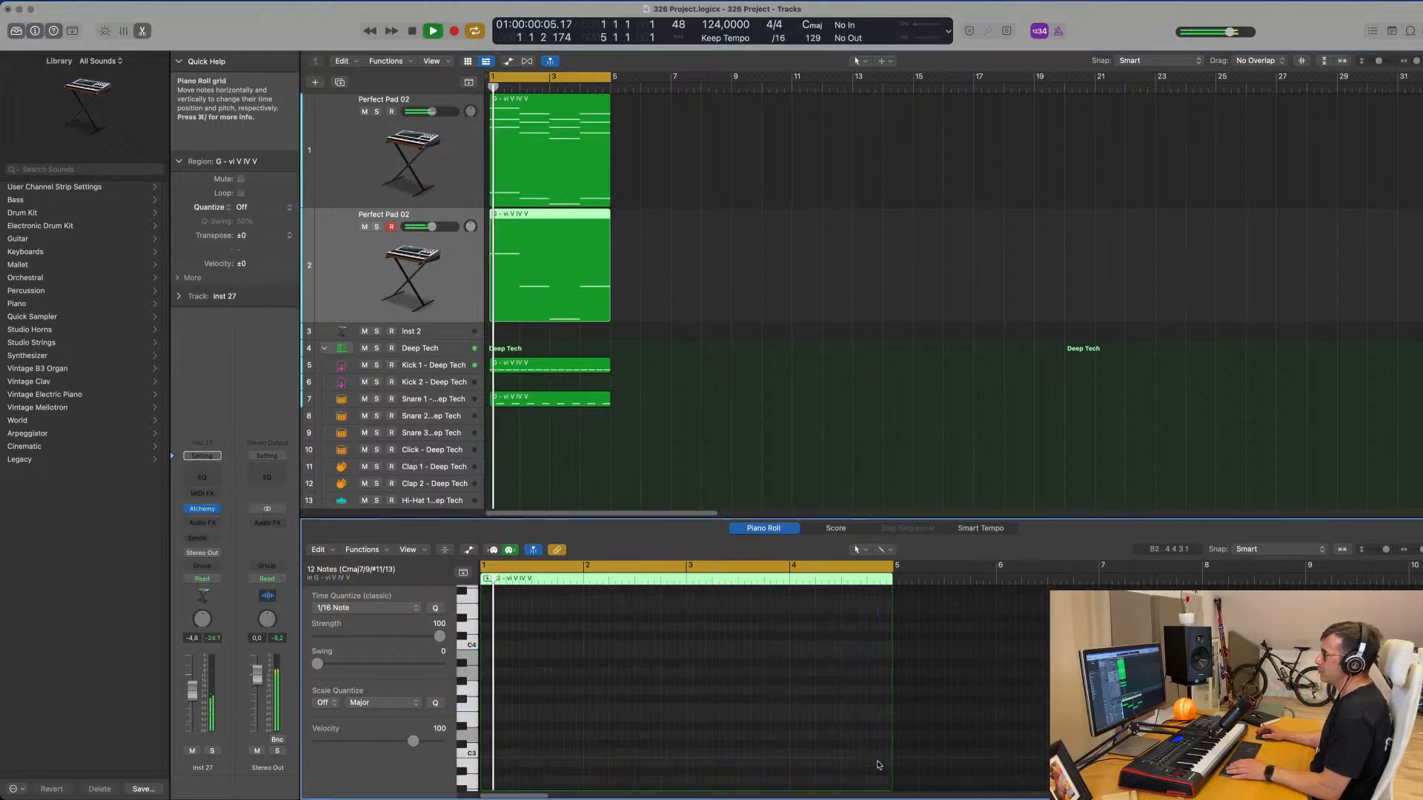
scroll(630, 730, down, 5)
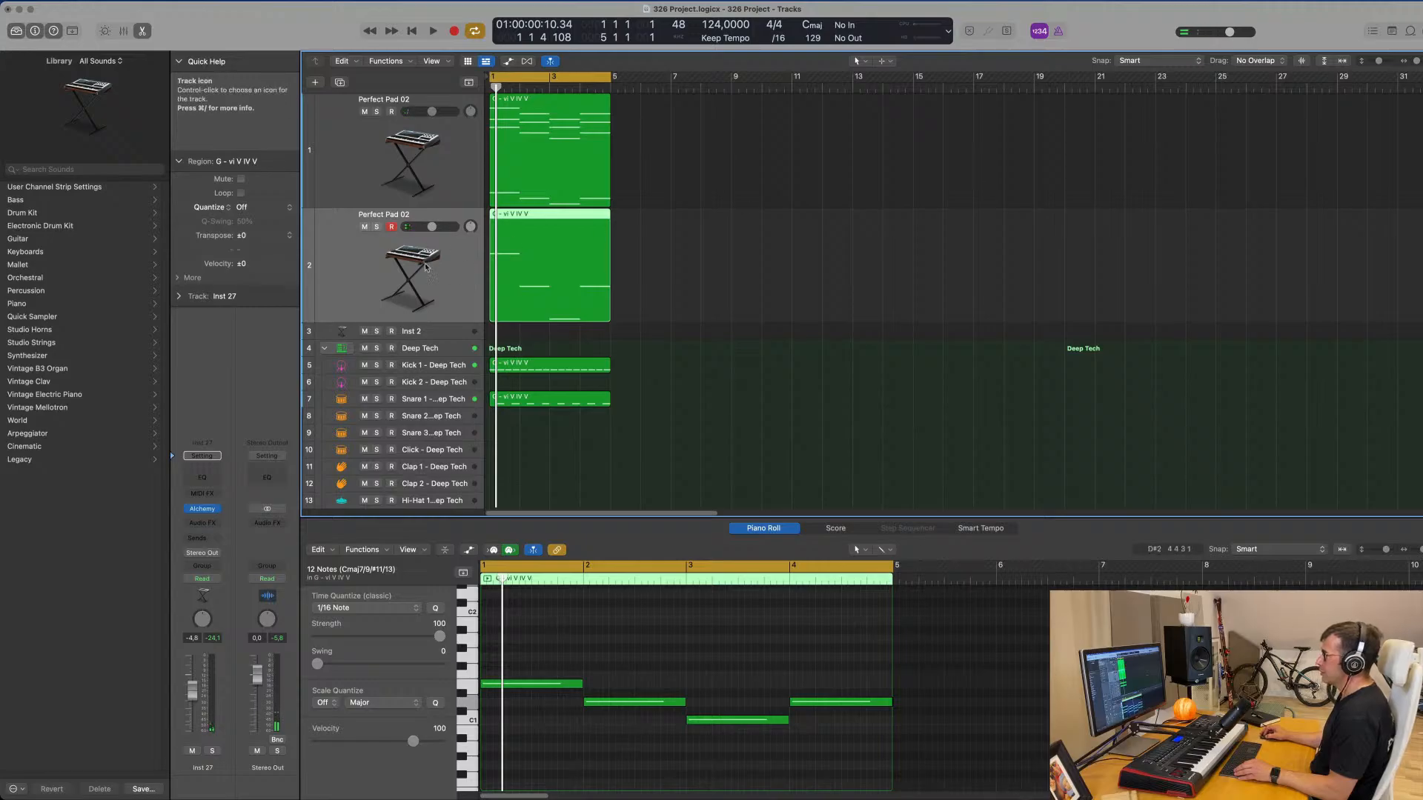
key(space)
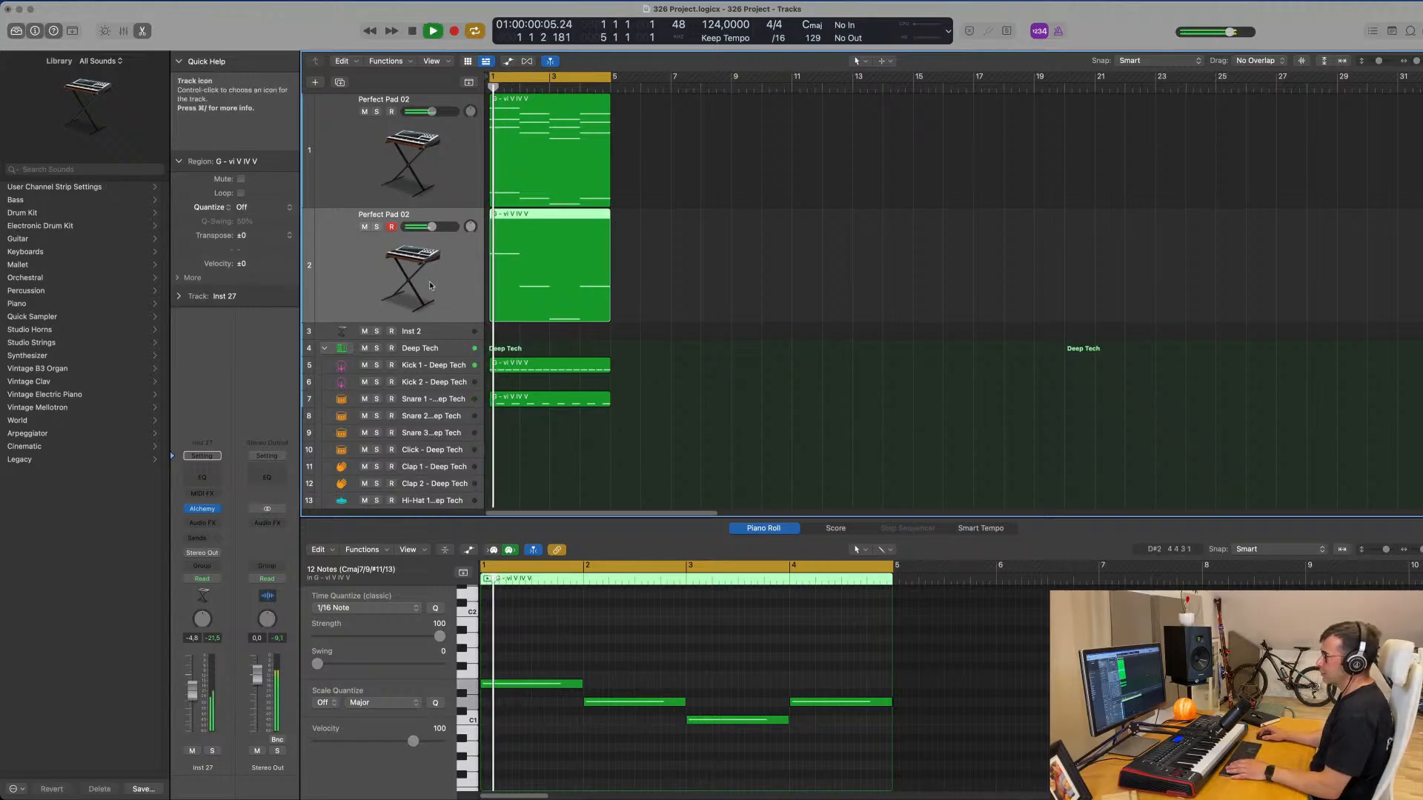
- Load the Melodic Bass 1 preset from Alchemy's Bass category on the duplicated pad track and audition it
click(201, 511)
drag(745, 152, 731, 125)
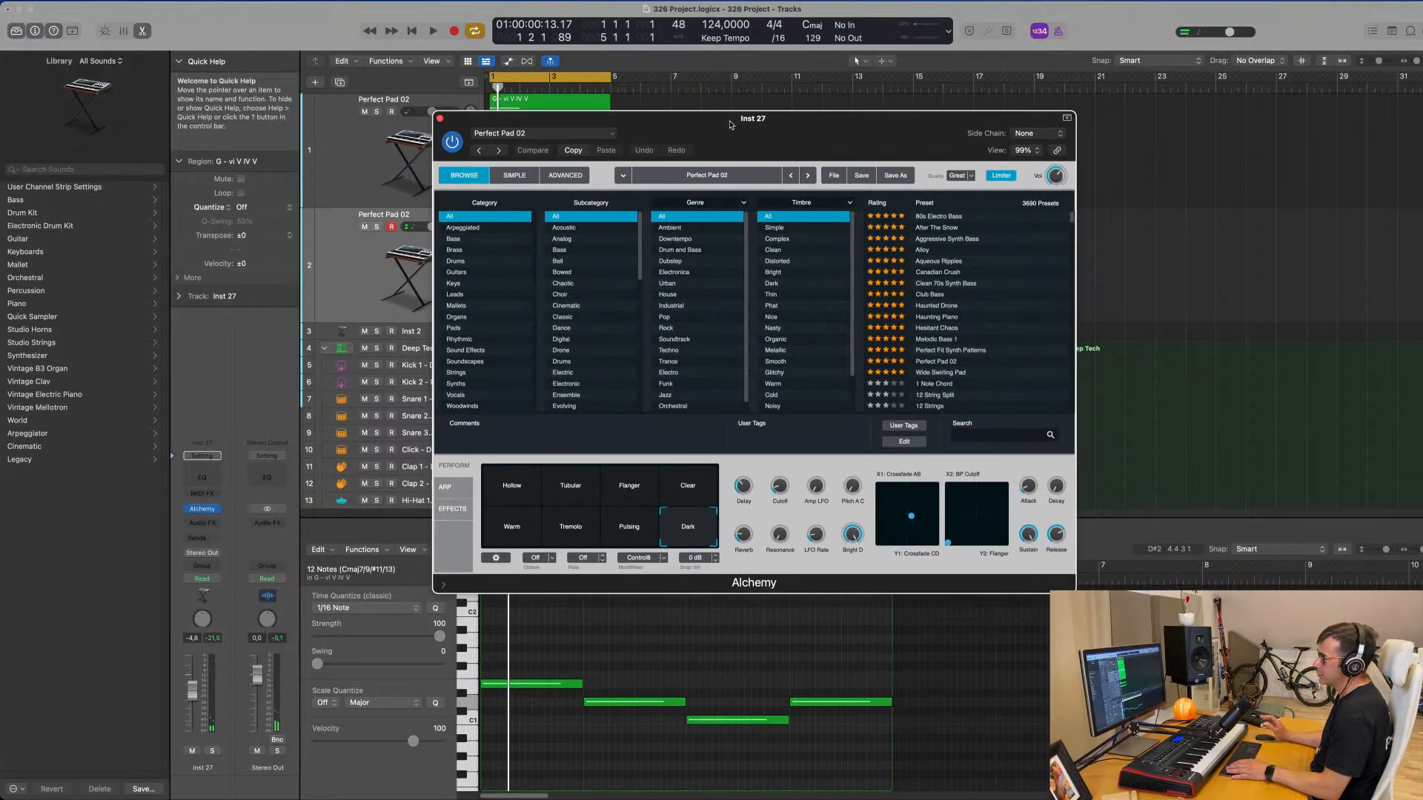
click(452, 238)
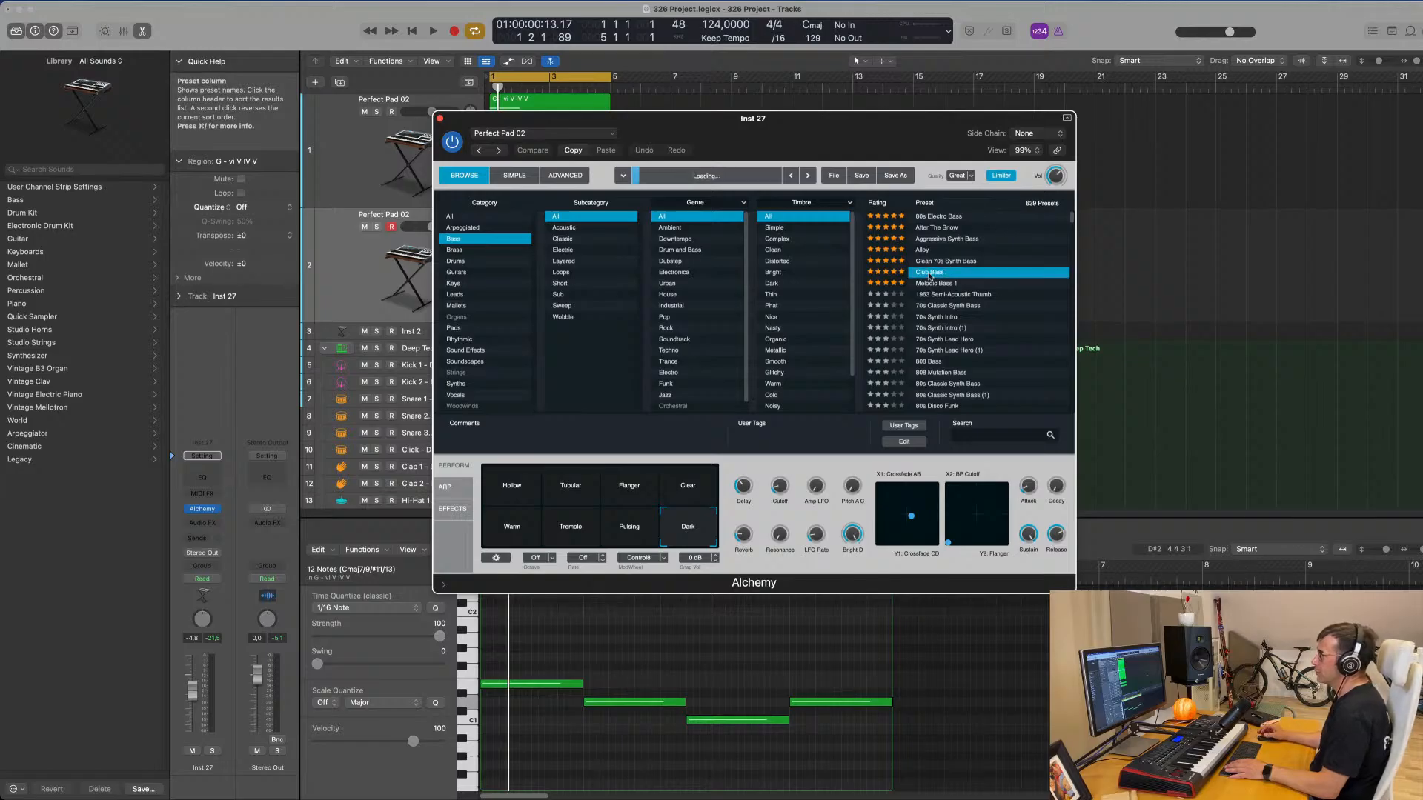
drag(902, 117, 1146, 74)
click(1034, 280)
key(space)
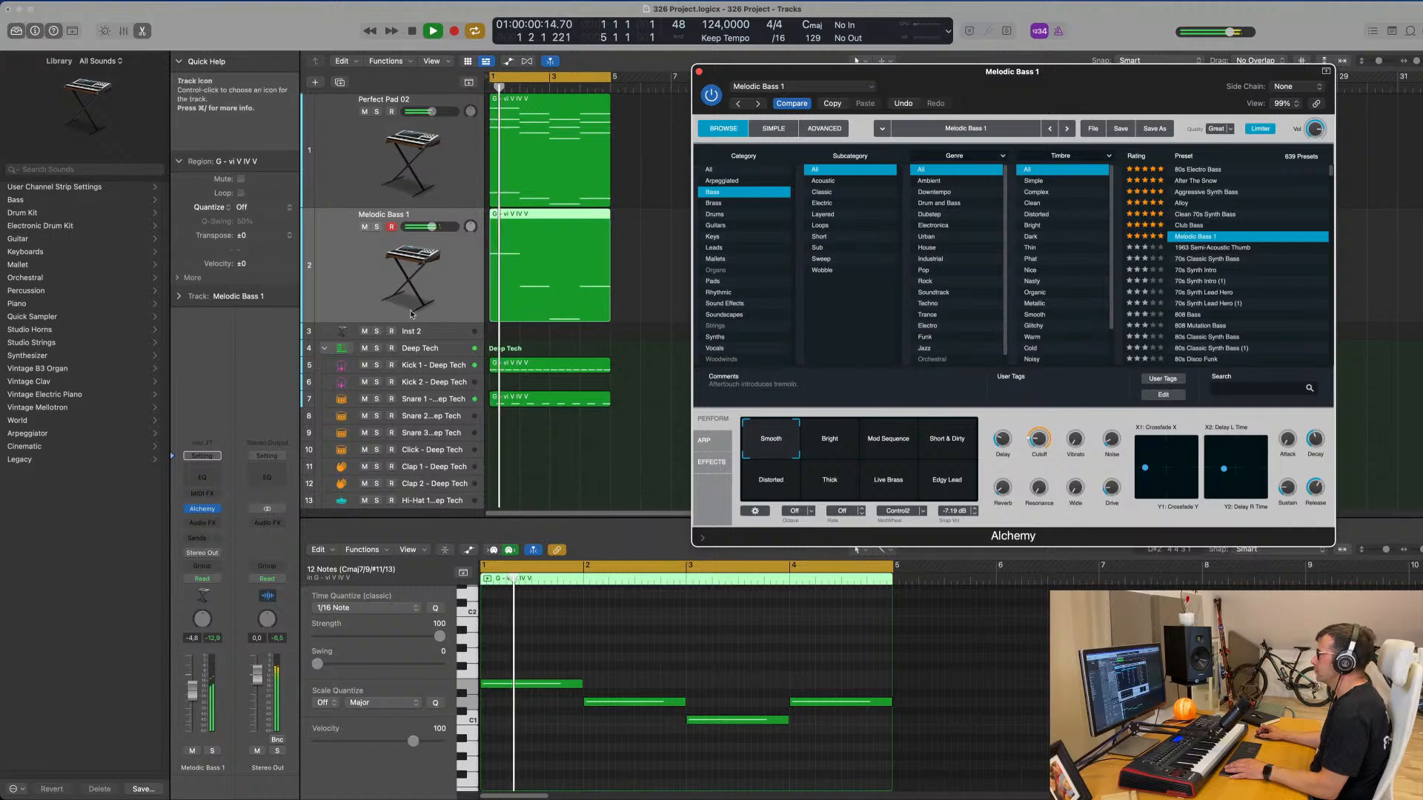
key(space)
- Lower the Melodic Bass 1 track's volume to -11 dB and play the loop
click(457, 300)
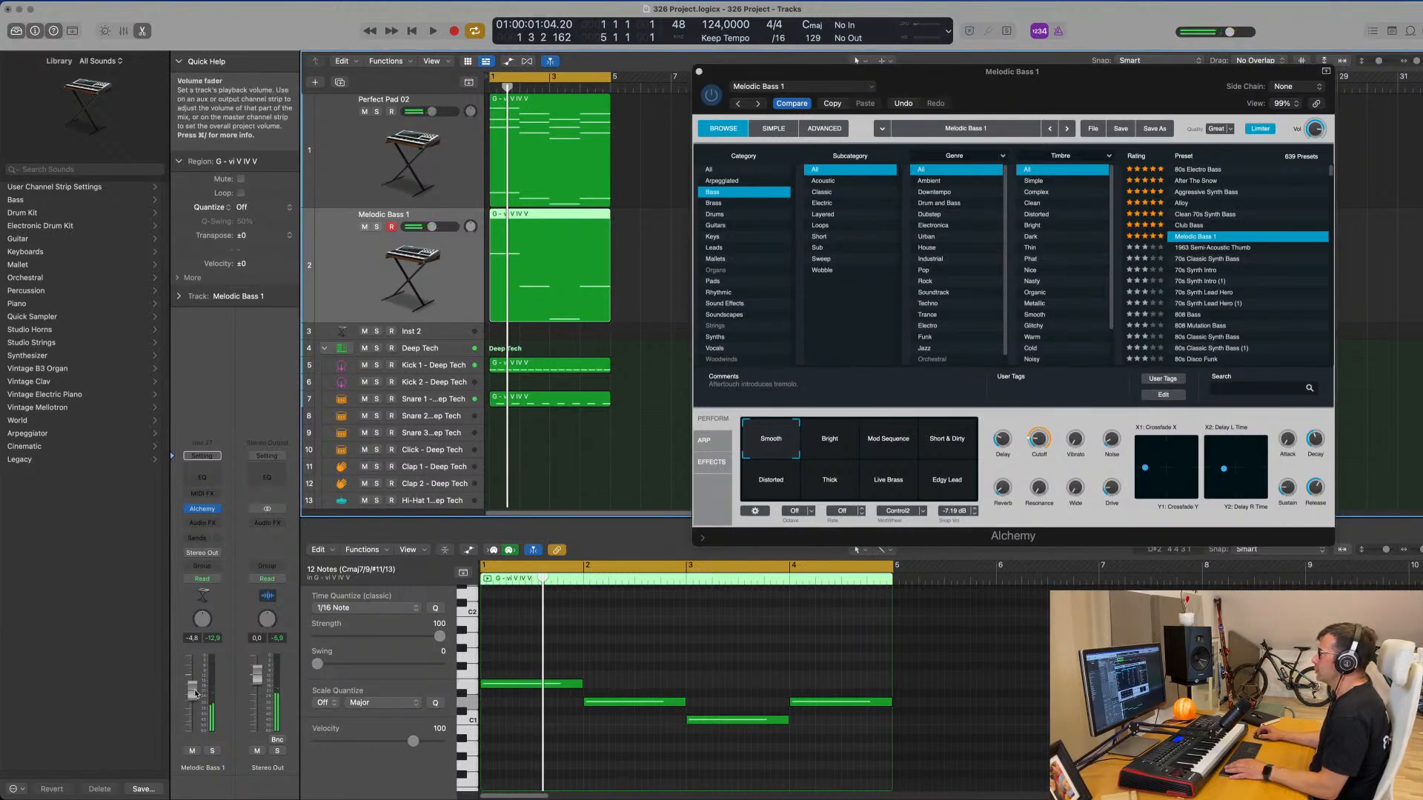
drag(194, 693, 189, 708)
key(space)
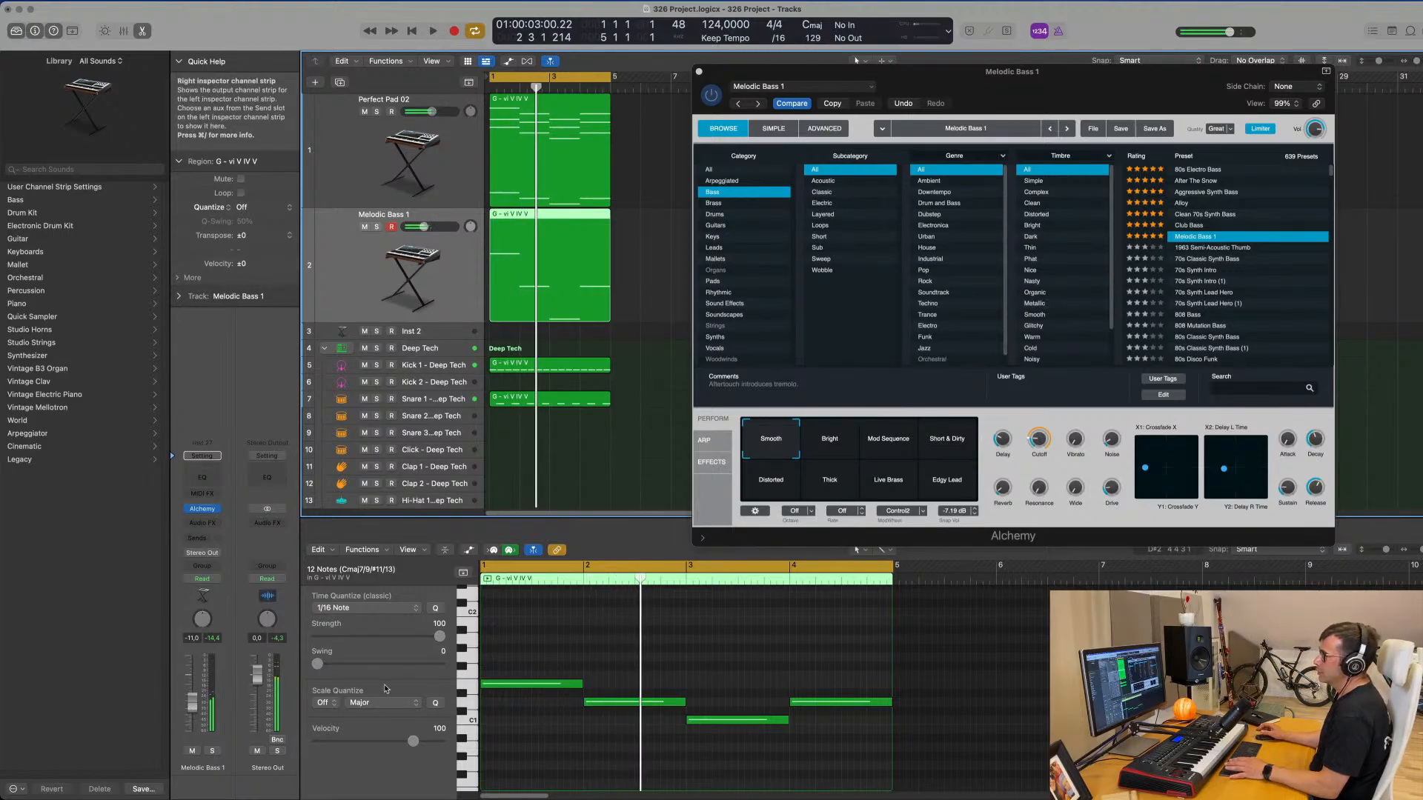
- Shorten all four bass notes to three sixteenths each and audition the loop
drag(546, 651, 828, 749)
drag(891, 703, 808, 710)
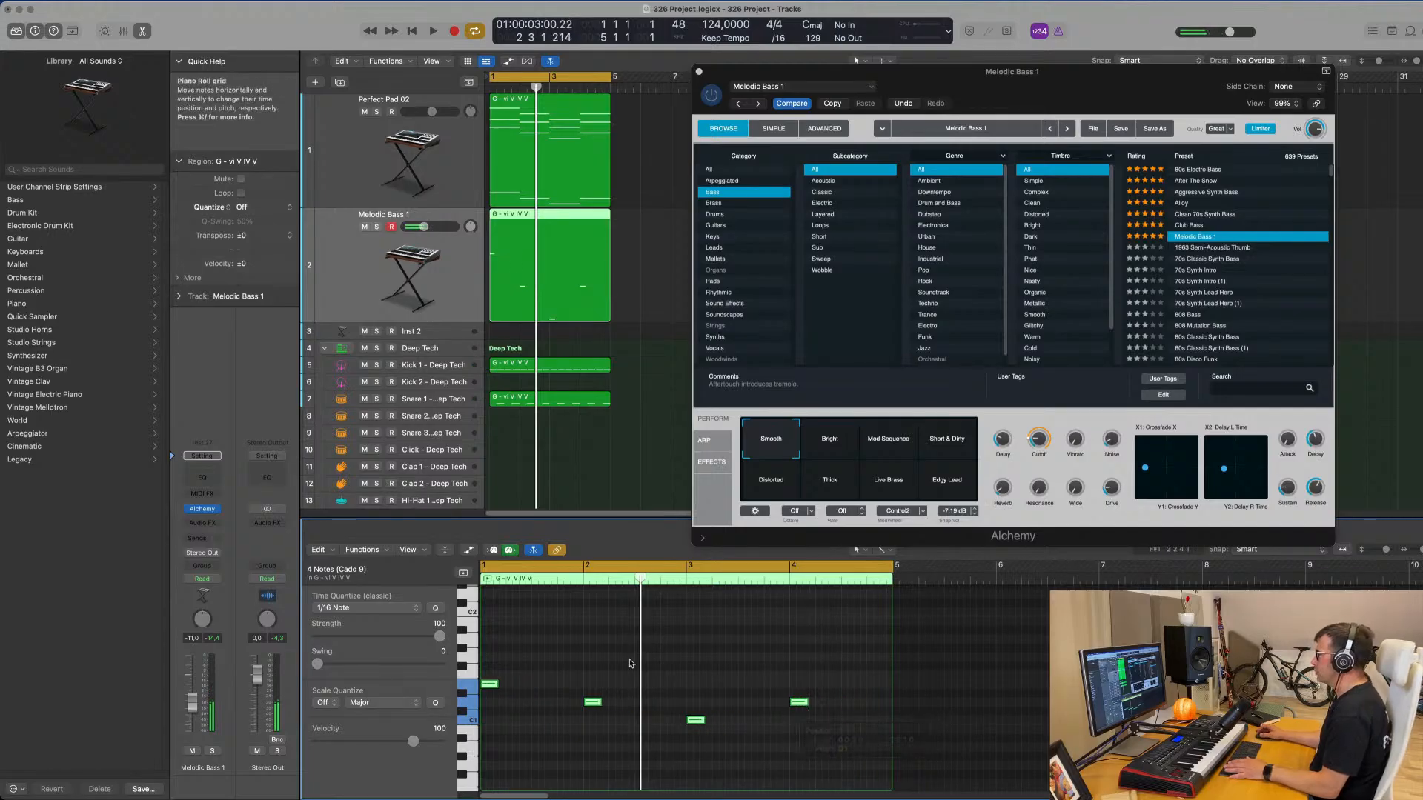
key(space)
key(space)
key(space)
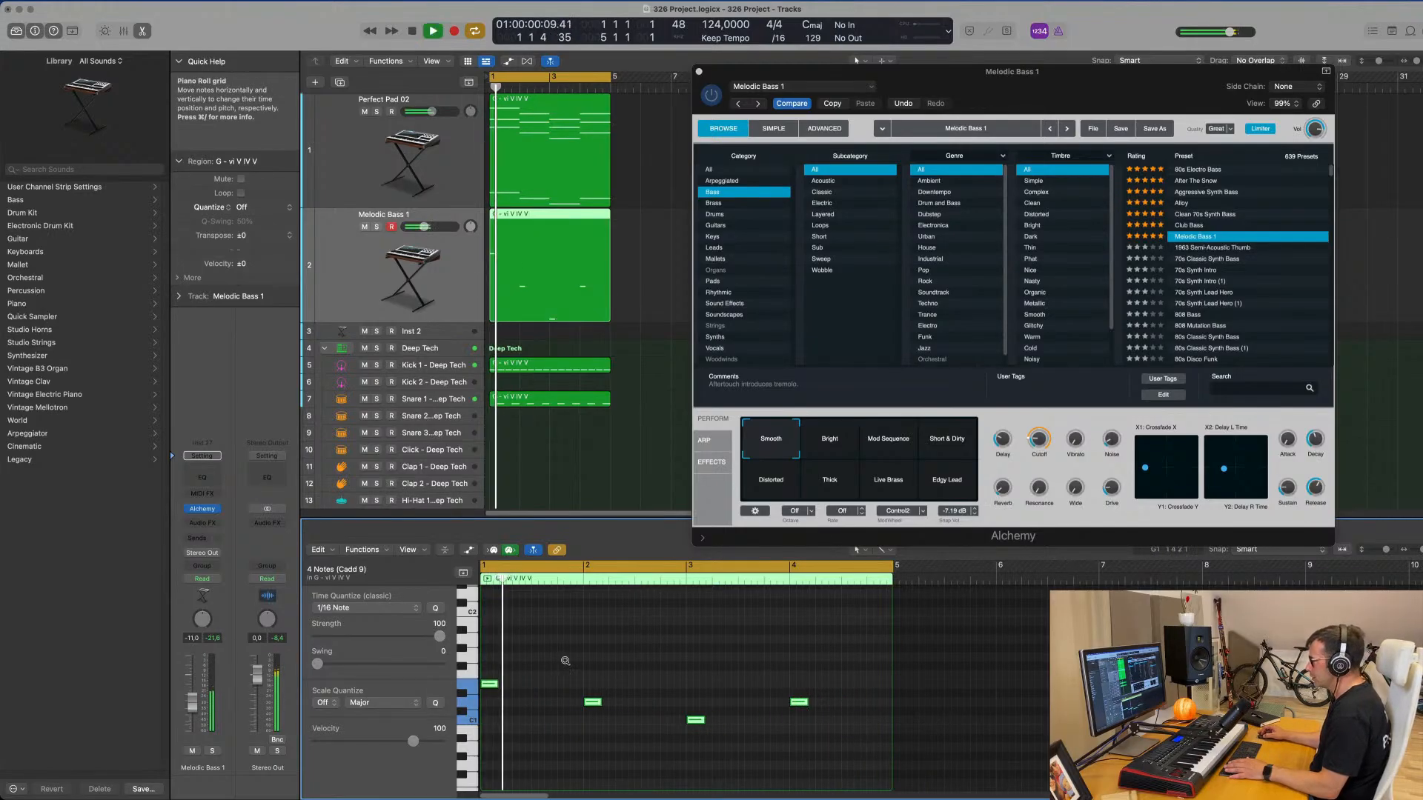
- Reduce the bass synth's Release to about 46% and audition the shorter tail in the loop
scroll(566, 662, up, 3)
key(space)
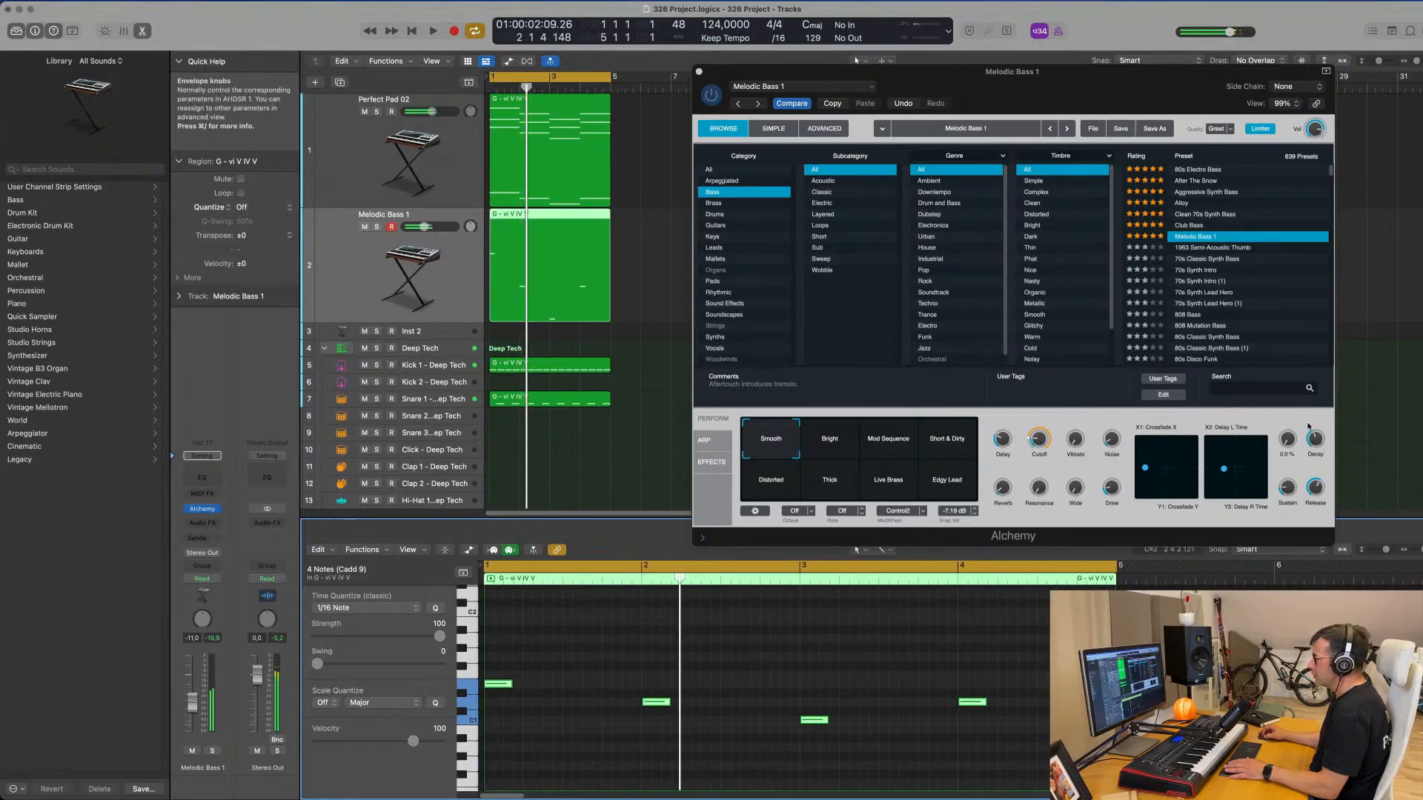
drag(1314, 485, 1315, 503)
key(space)
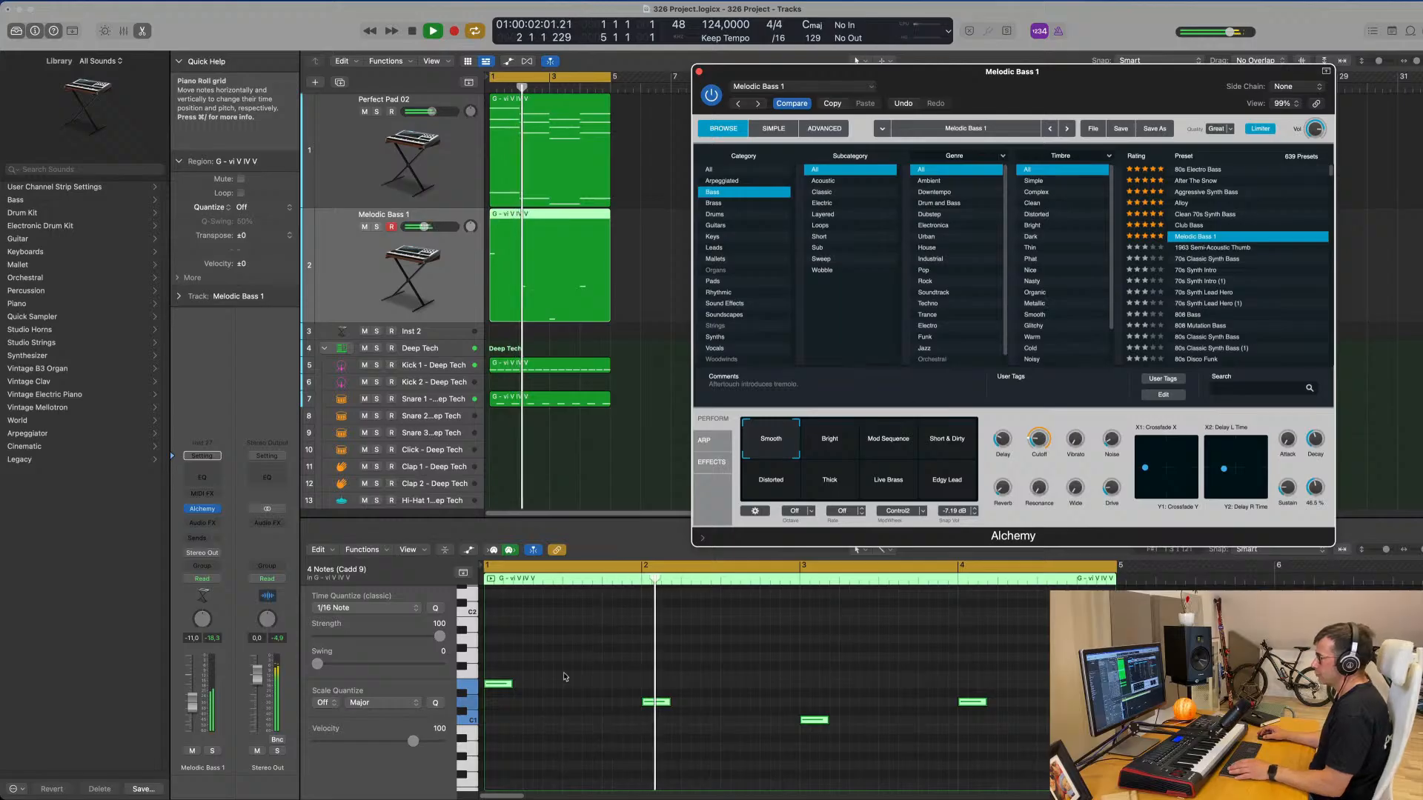
key(space)
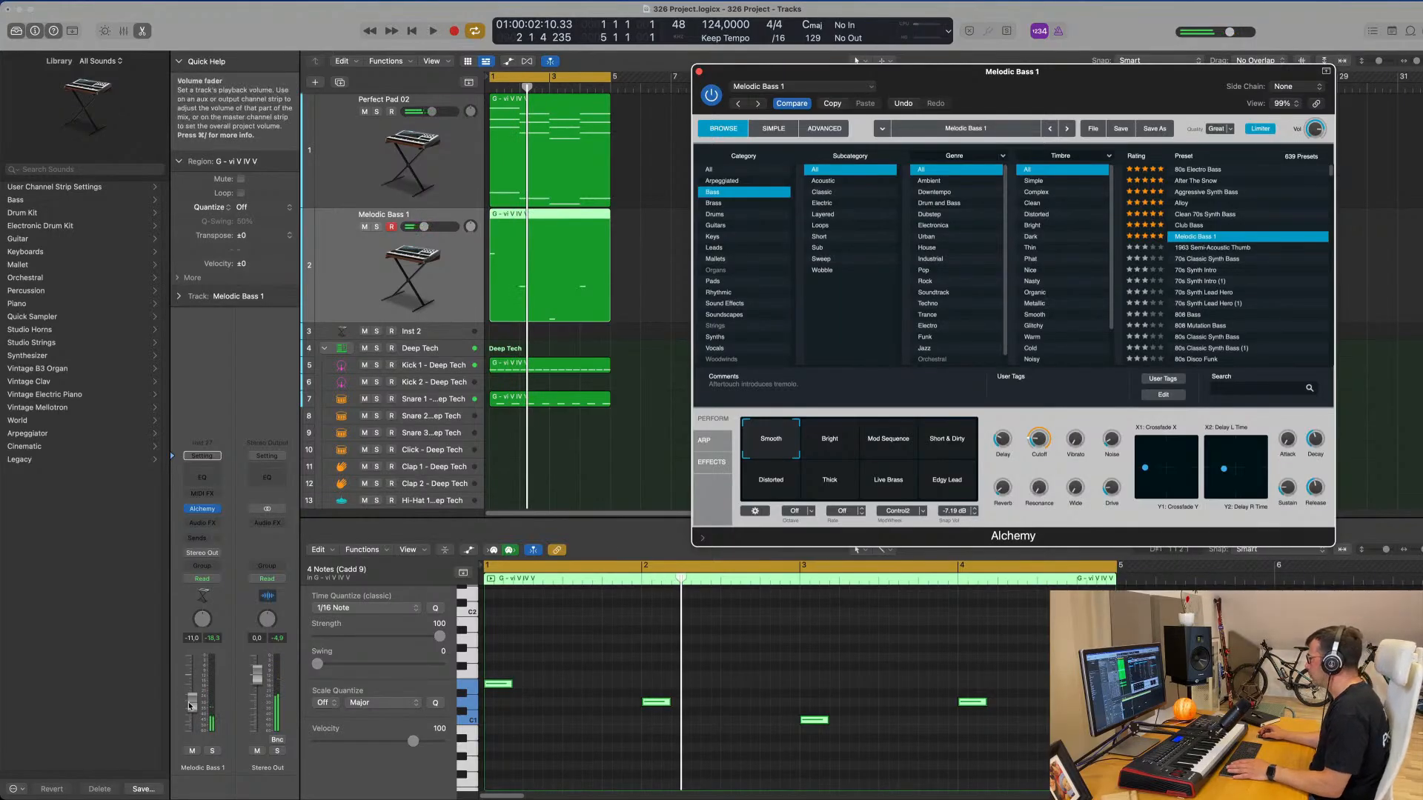
- Raise the Melodic Bass 1 track's volume to about -6 dB and check it in the loop
drag(193, 691, 194, 692)
key(space)
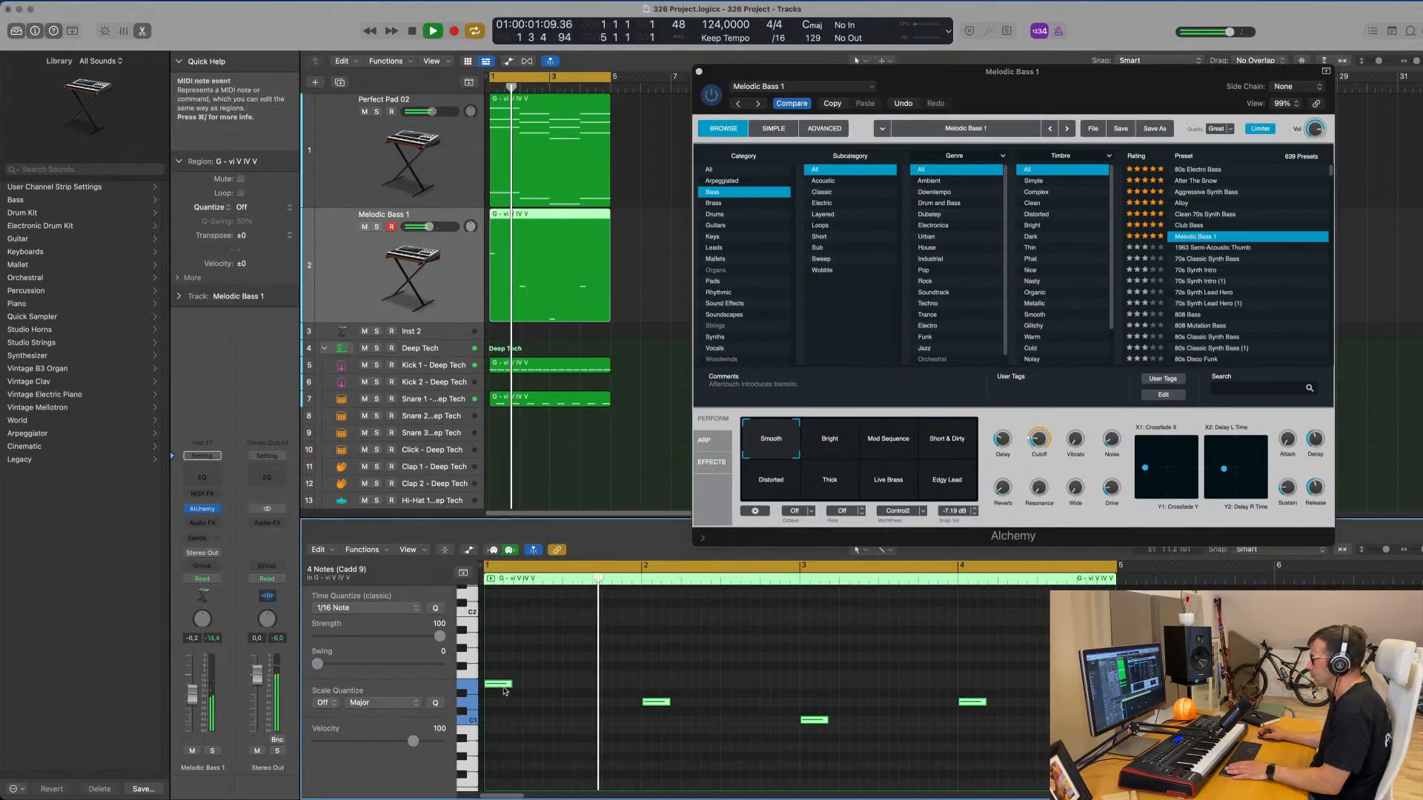
key(space)
- Copy the four bass notes five sixteenths later, so the first copy starts at 1 2 2 1, and play the loop
drag(505, 657, 1028, 746)
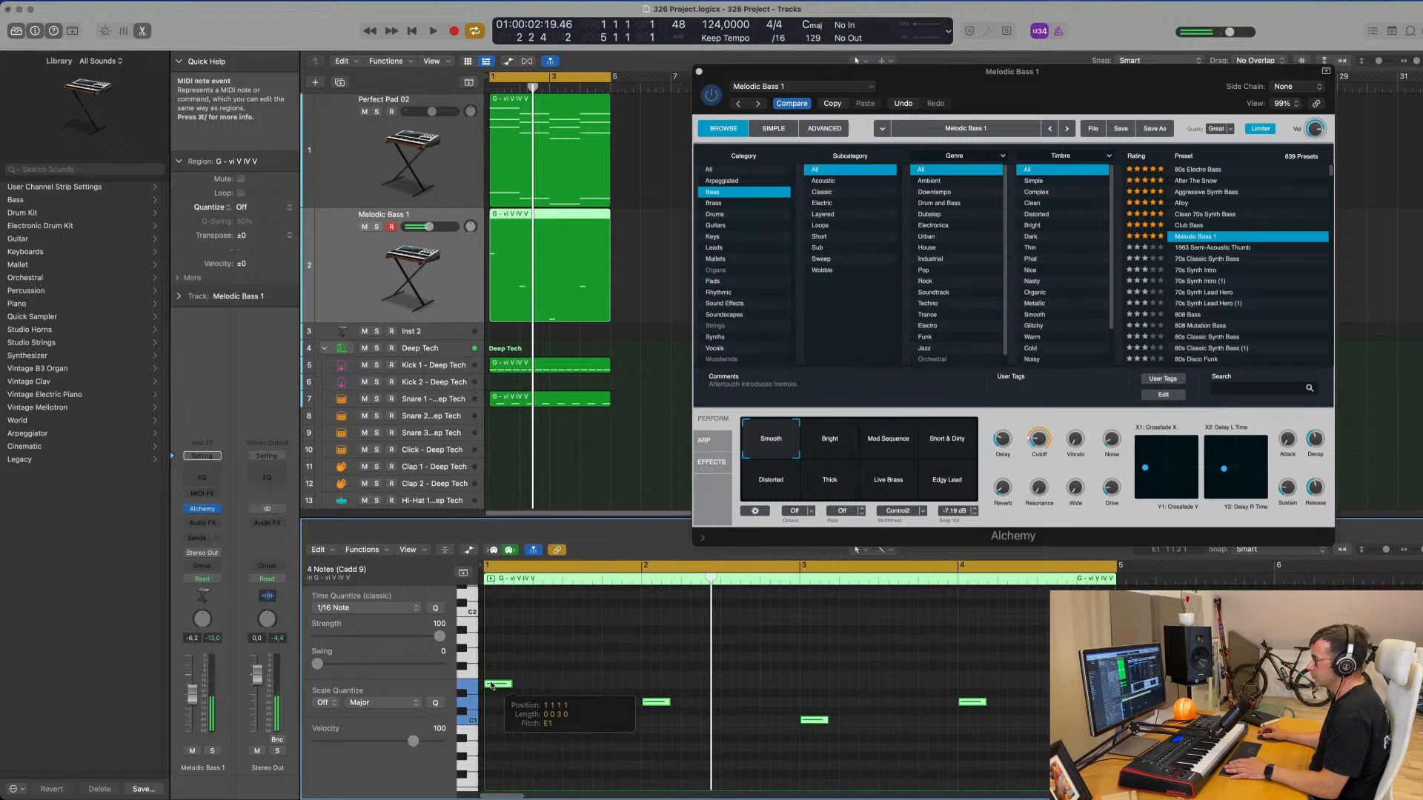
drag(493, 686, 545, 689)
key(space)
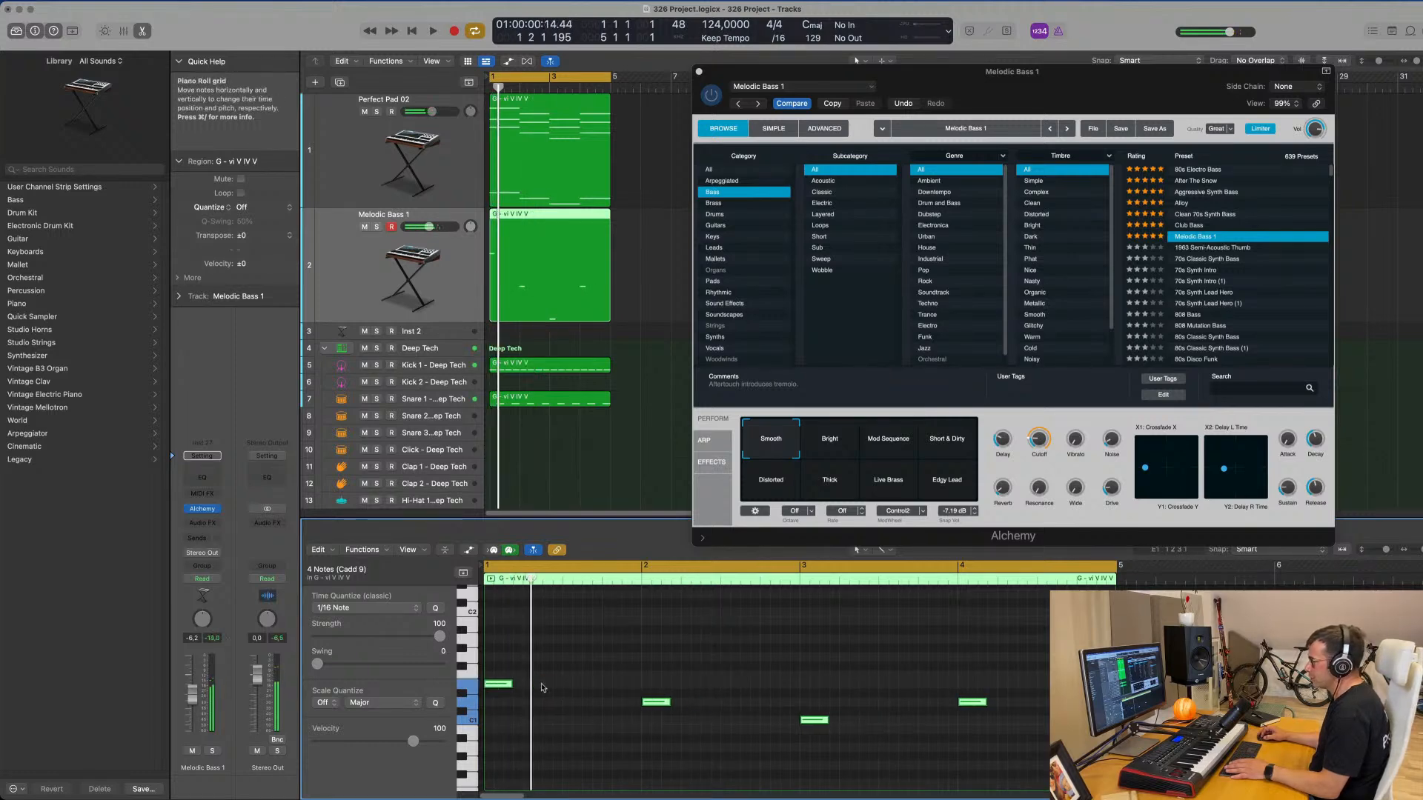
drag(510, 688, 556, 690)
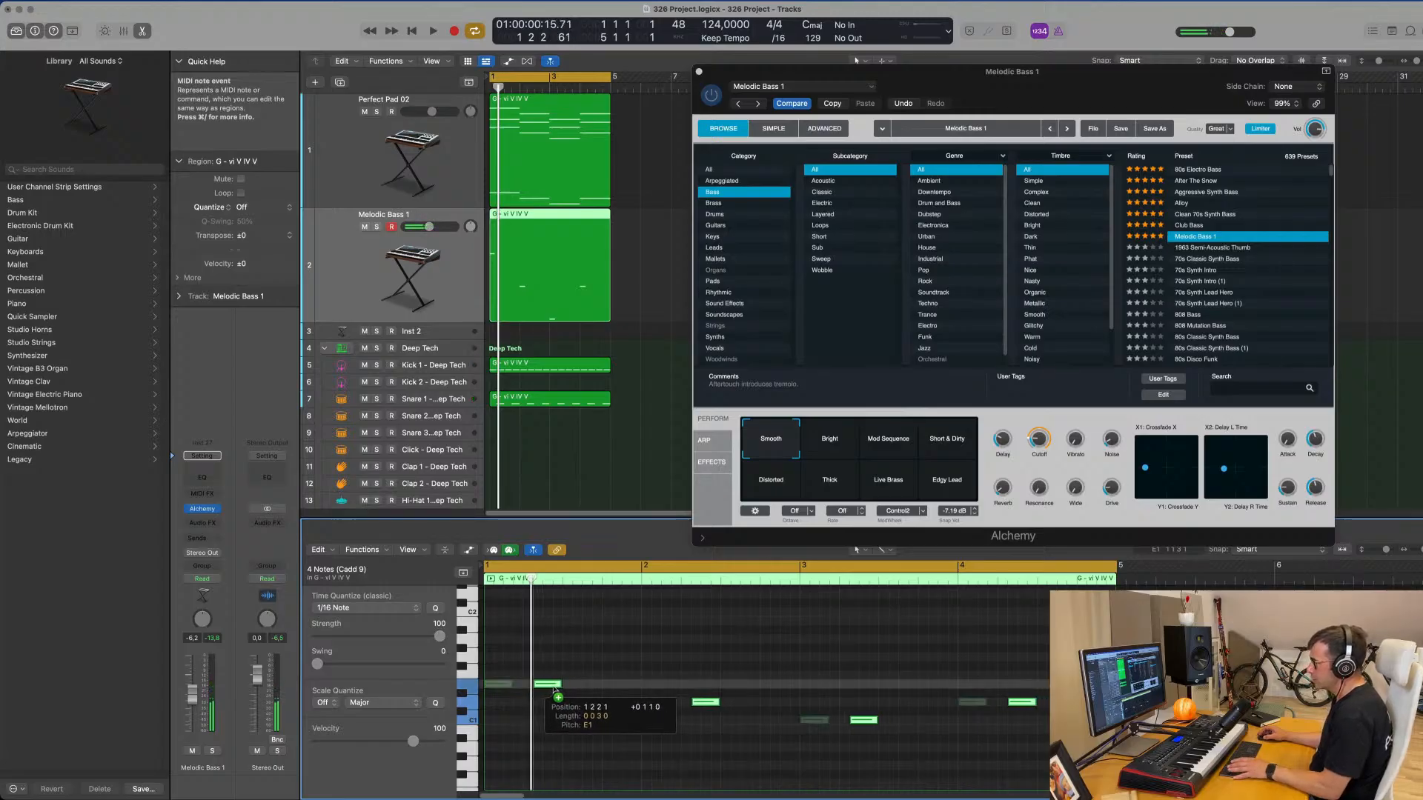
drag(552, 687, 552, 688)
key(space)
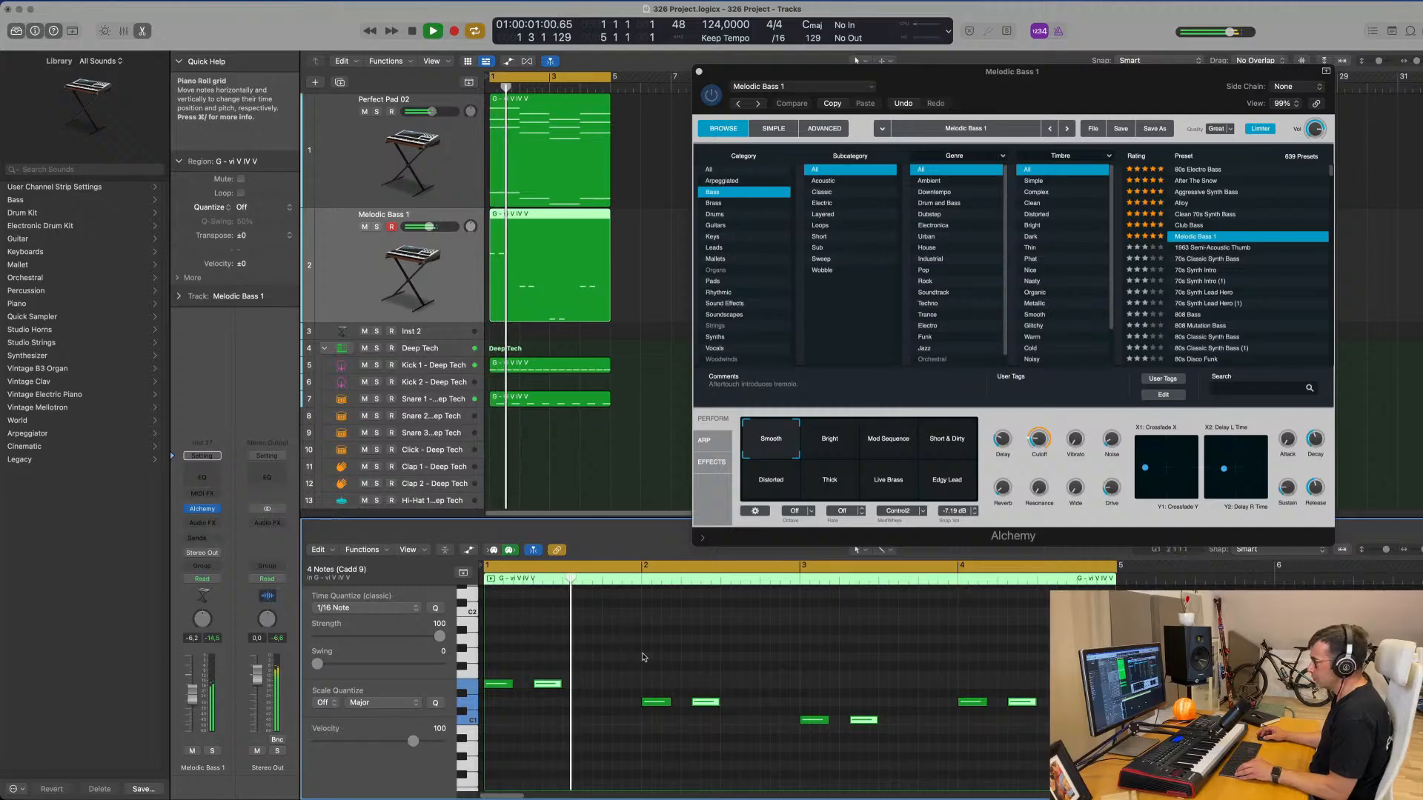
- Copy the second set of bass notes another five sixteenths later, giving three hits per bar, and audition the rhythm
drag(548, 685, 600, 687)
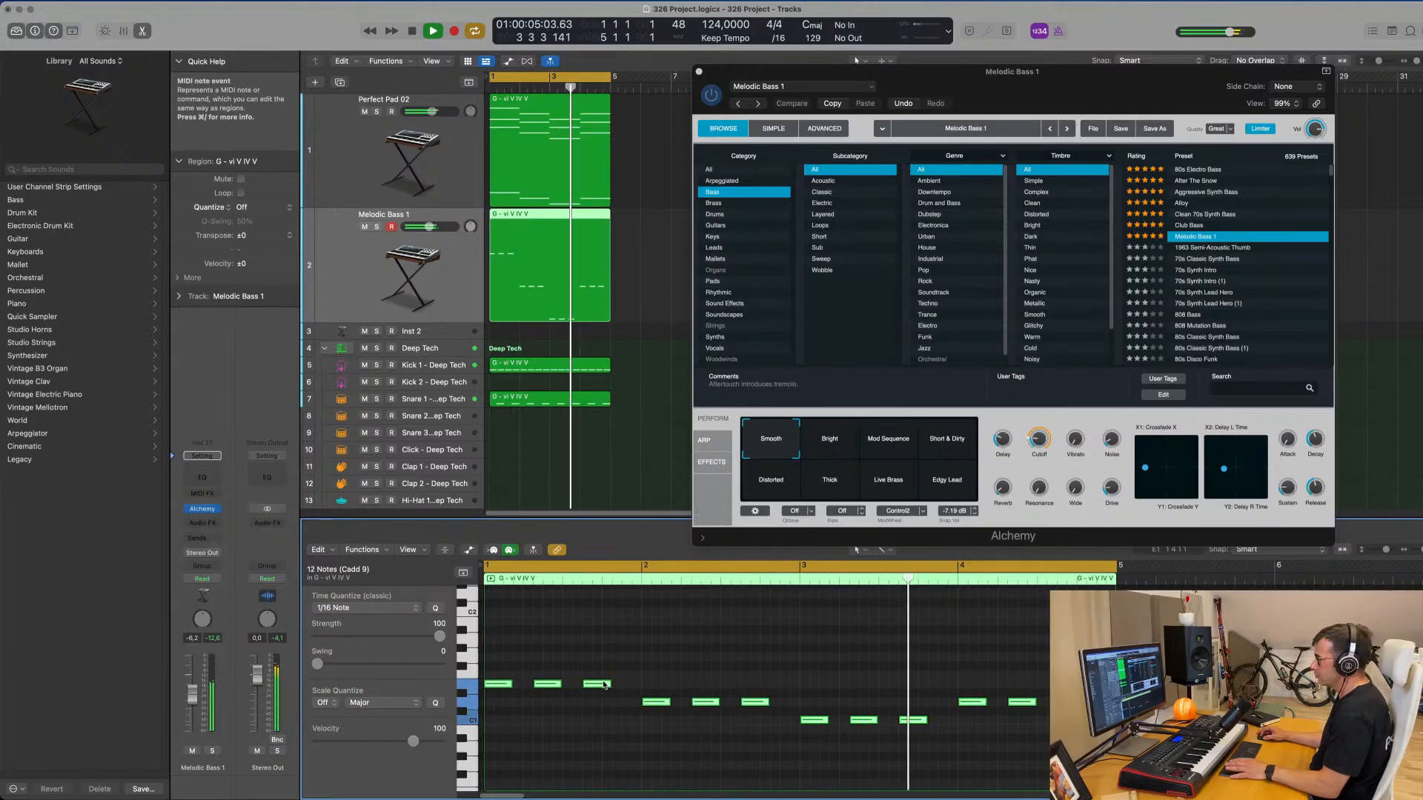
key(space)
scroll(667, 673, down, 1)
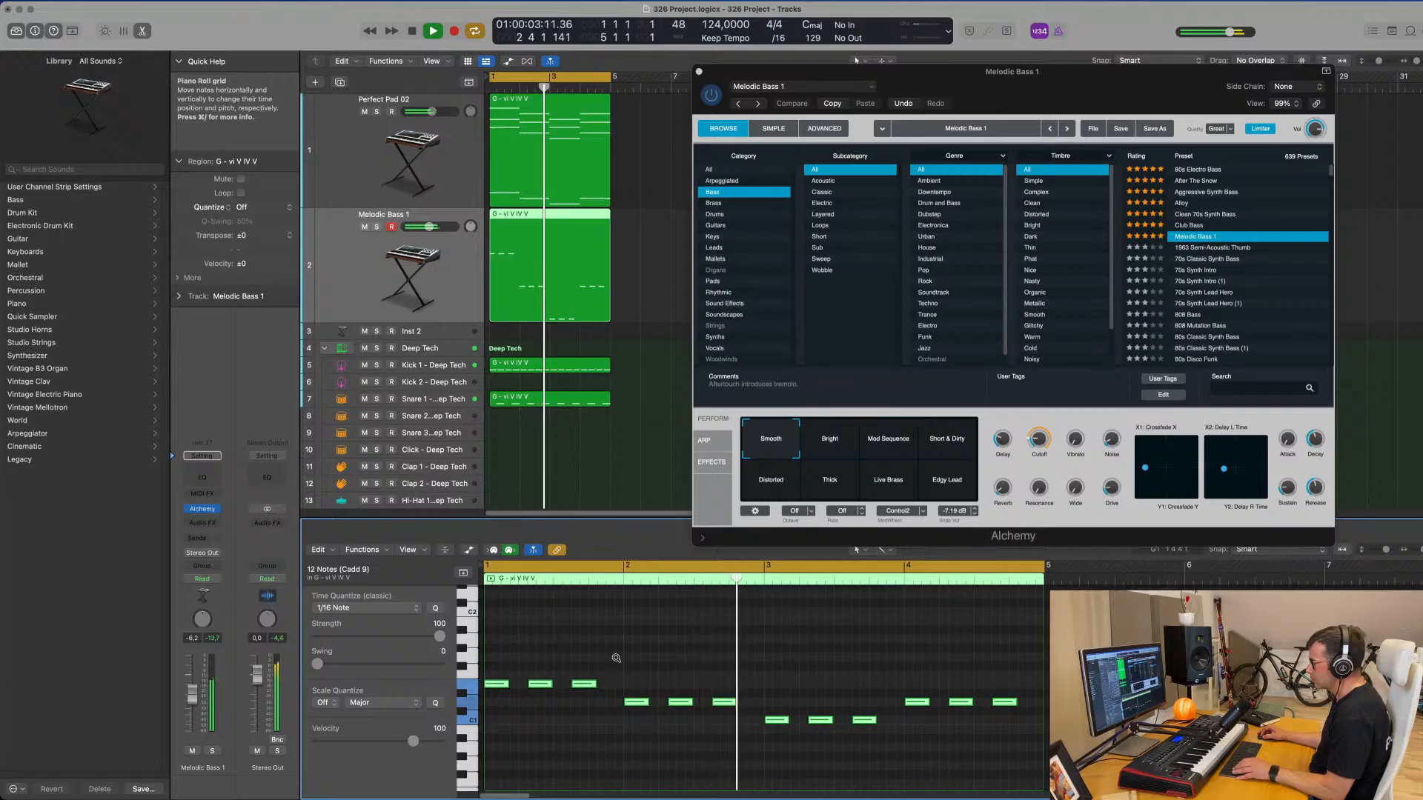
scroll(651, 664, down, 1)
scroll(647, 663, up, 1)
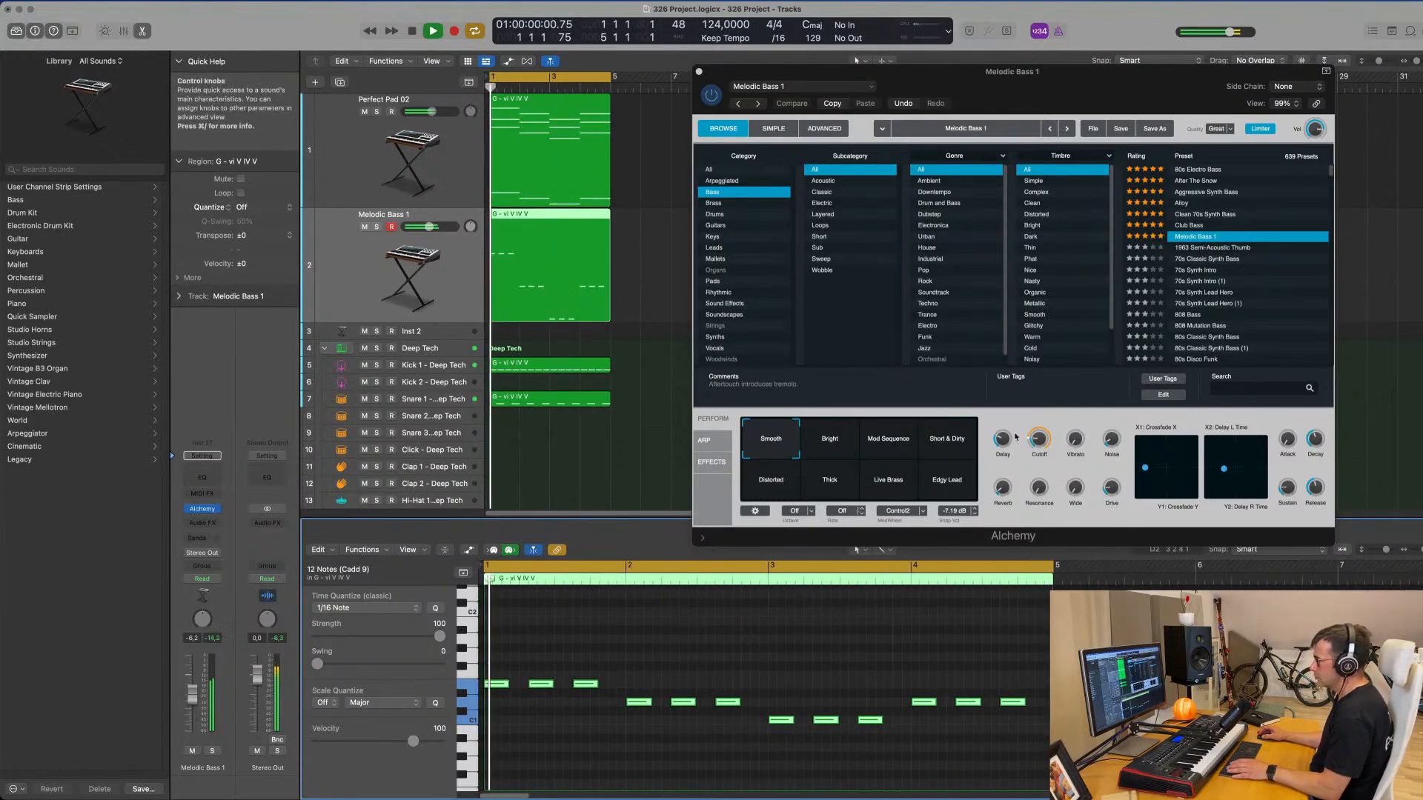
- Set the bass synth's Cutoff to about 10.5% and the Melodic Bass 1 track's volume to -4.7 dB
mouse_move(1038, 442)
mouse_down()
mouse_move(1038, 463)
mouse_move(1039, 447)
mouse_up()
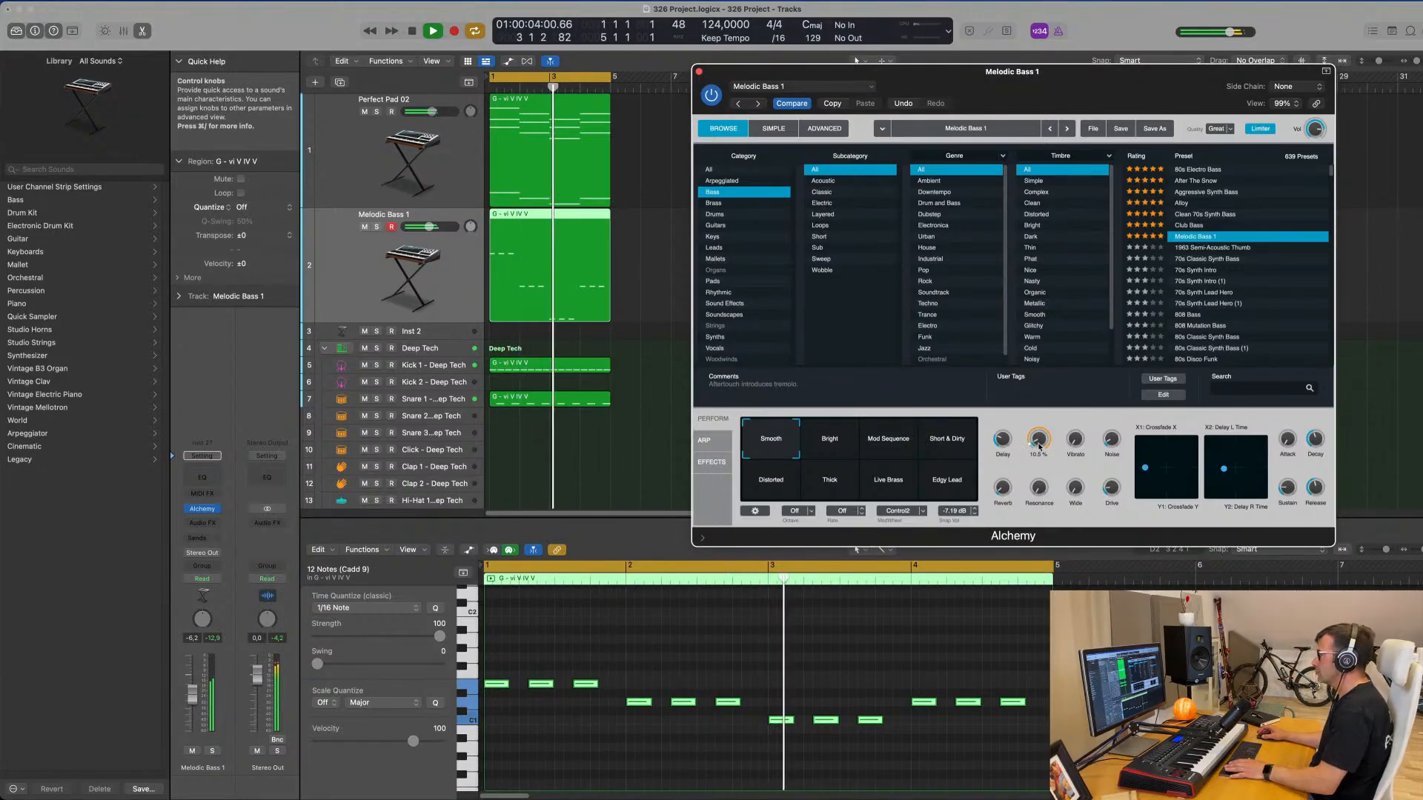
key(space)
drag(192, 691, 194, 689)
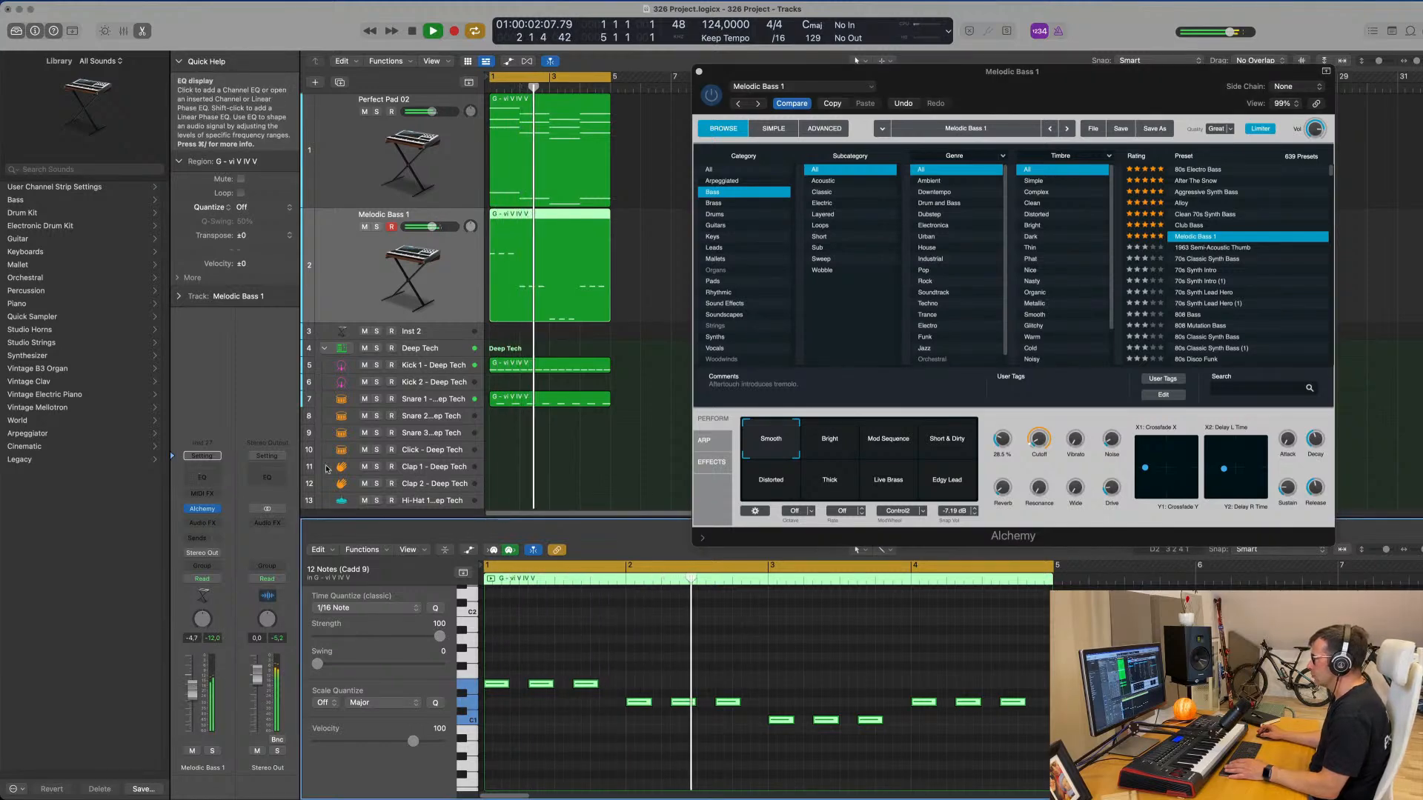
- Add a Channel EQ to Melodic Bass 1, boost its 75 Hz low shelf by about 5 dB, and close the plug-in windows
click(202, 477)
drag(590, 306, 589, 292)
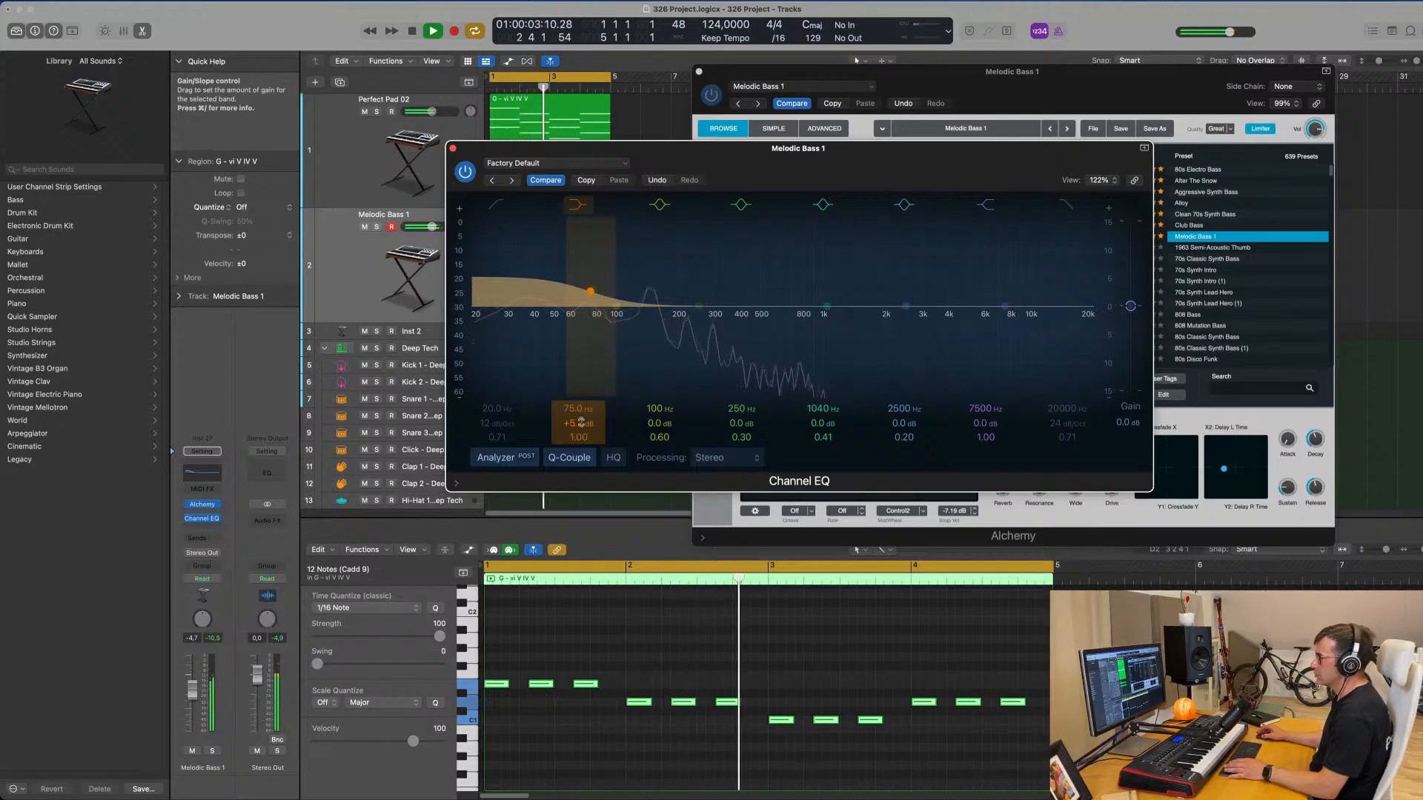
click(453, 149)
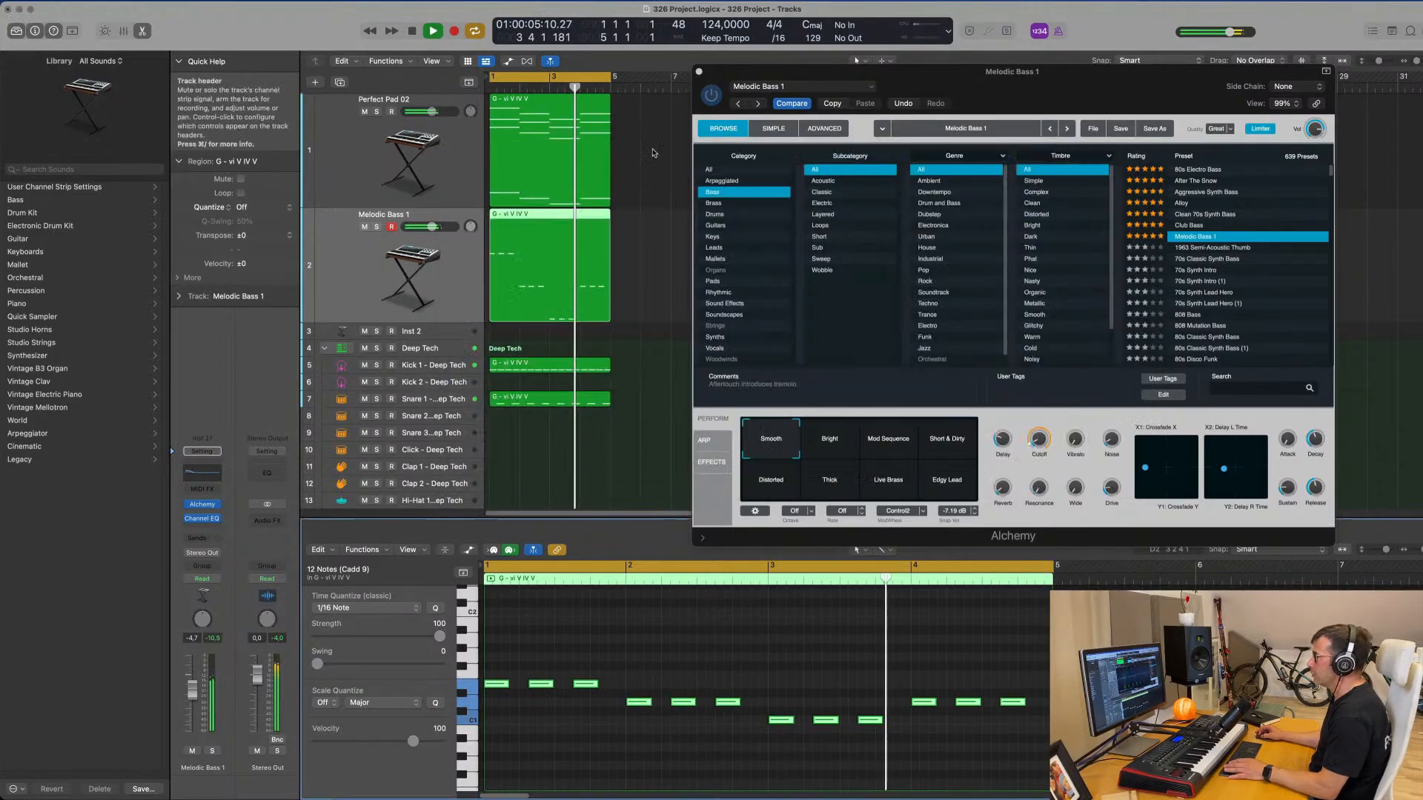
drag(726, 102, 626, 139)
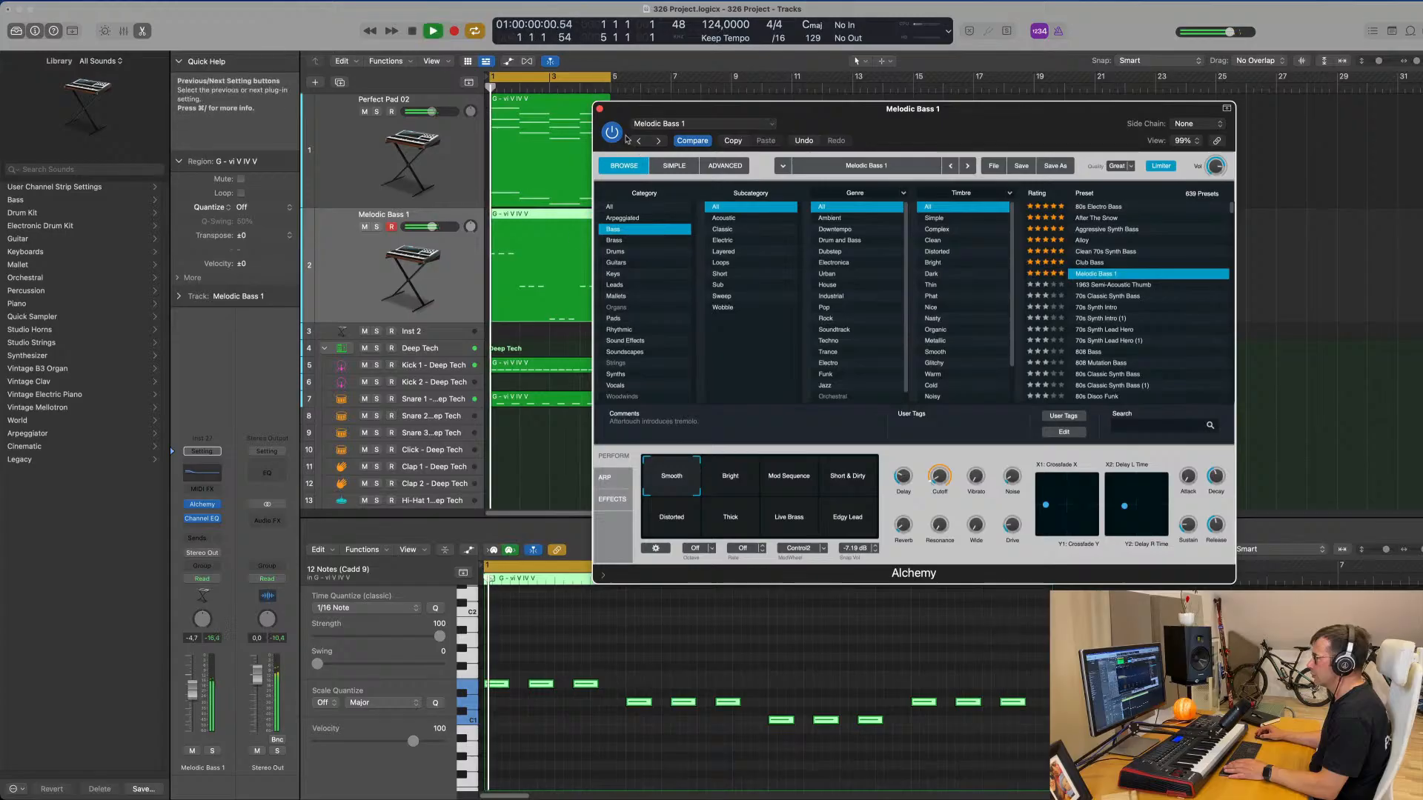
click(600, 109)
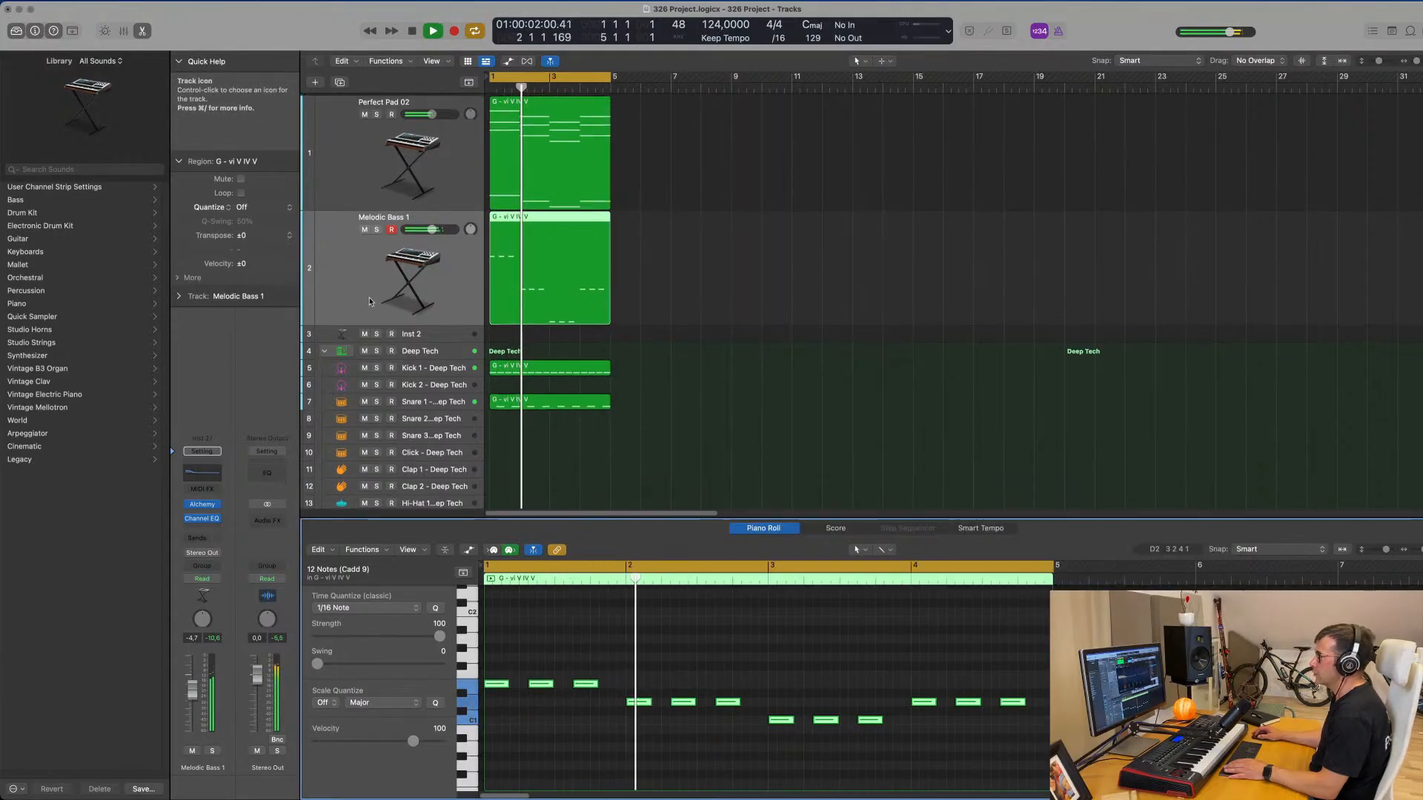
- Select the Hi-Hat Open track and set its volume to -23 dB while the loop plays
scroll(369, 301, down, 1)
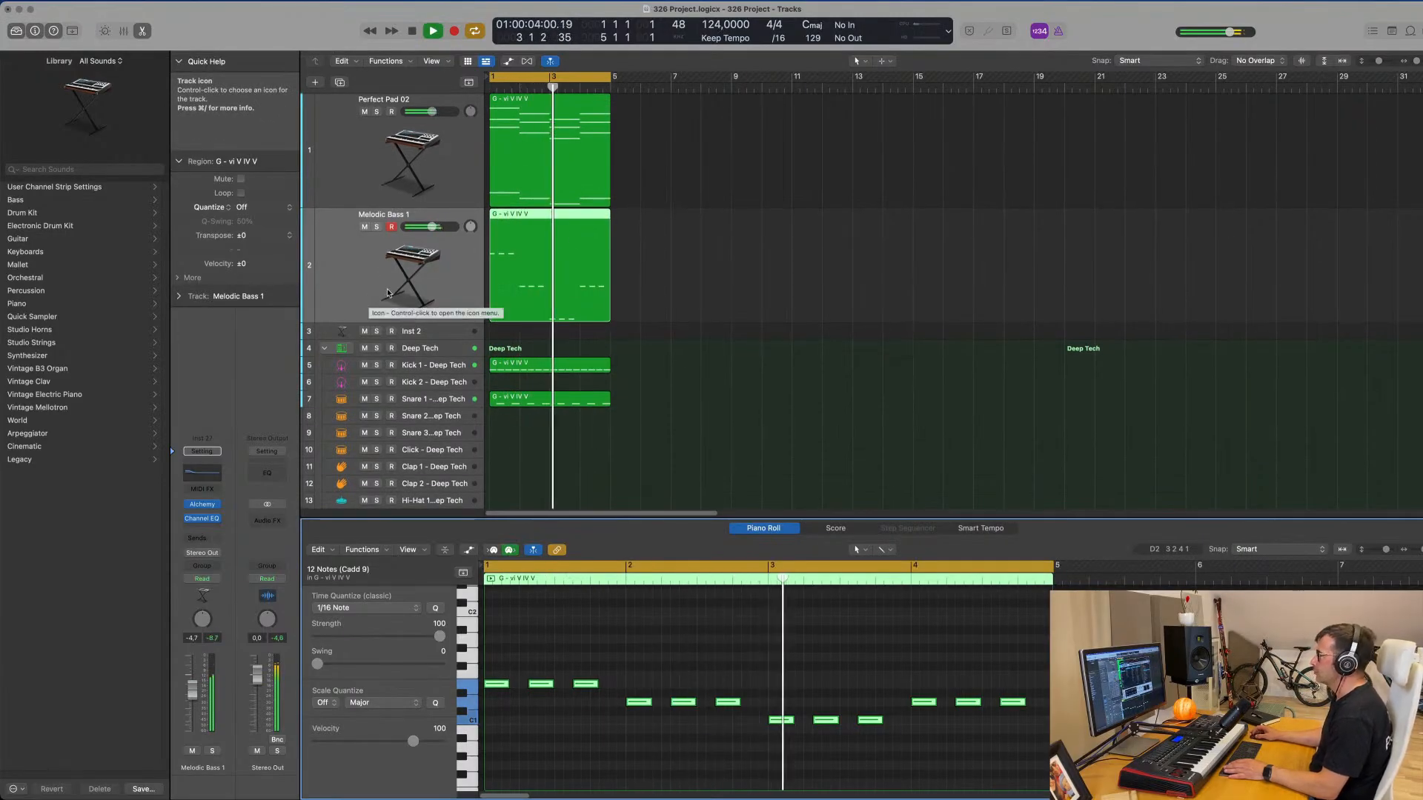
scroll(387, 287, down, 5)
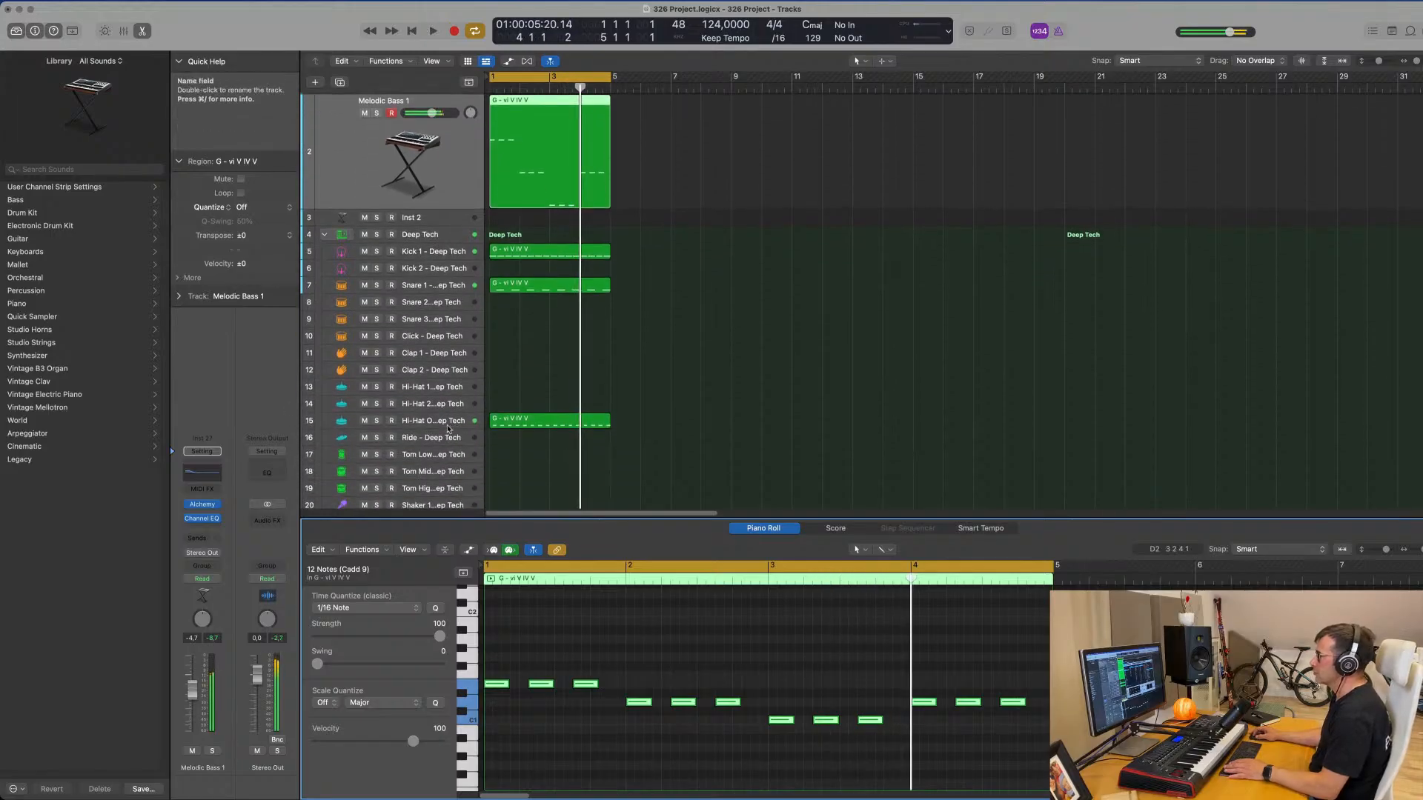
click(448, 428)
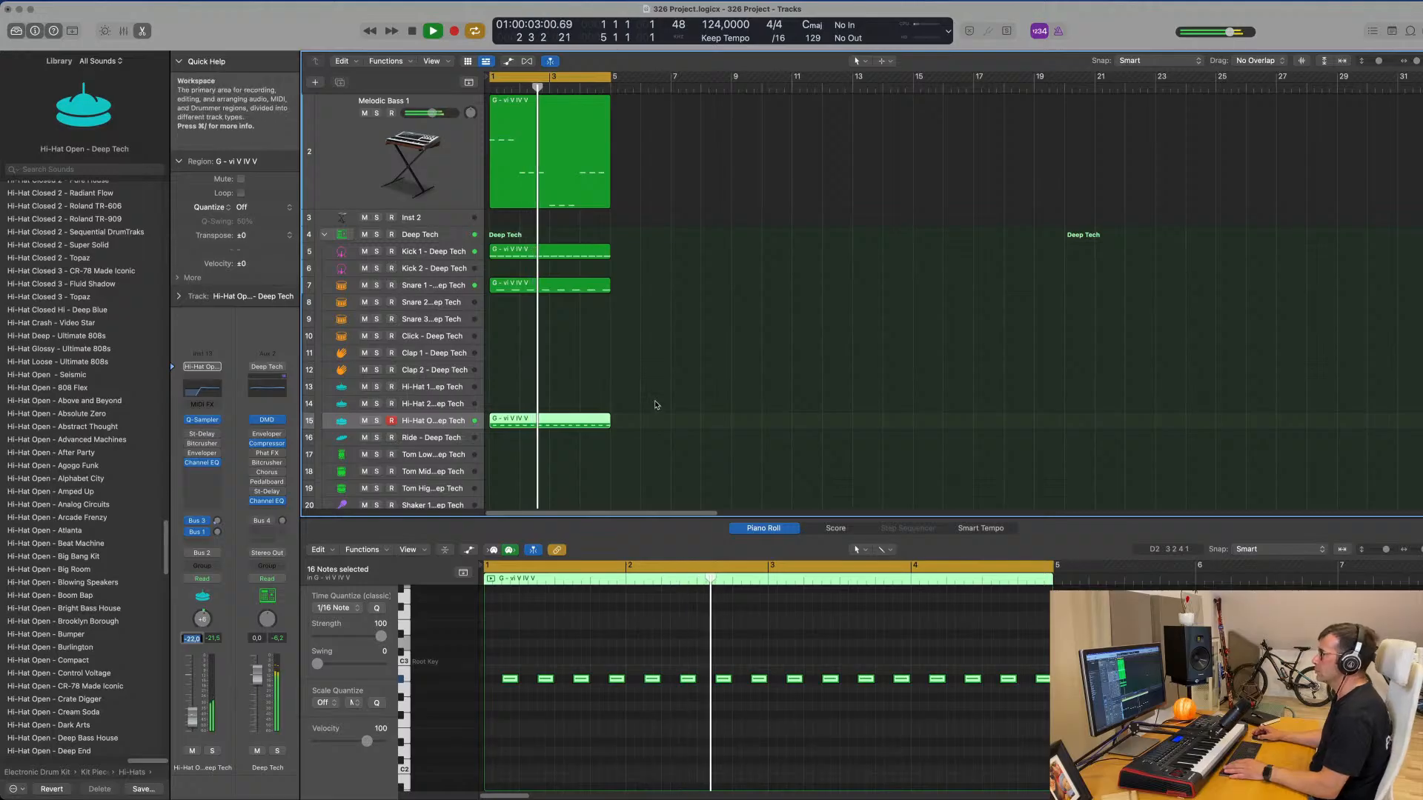
scroll(656, 406, up, 5)
scroll(630, 282, down, 1)
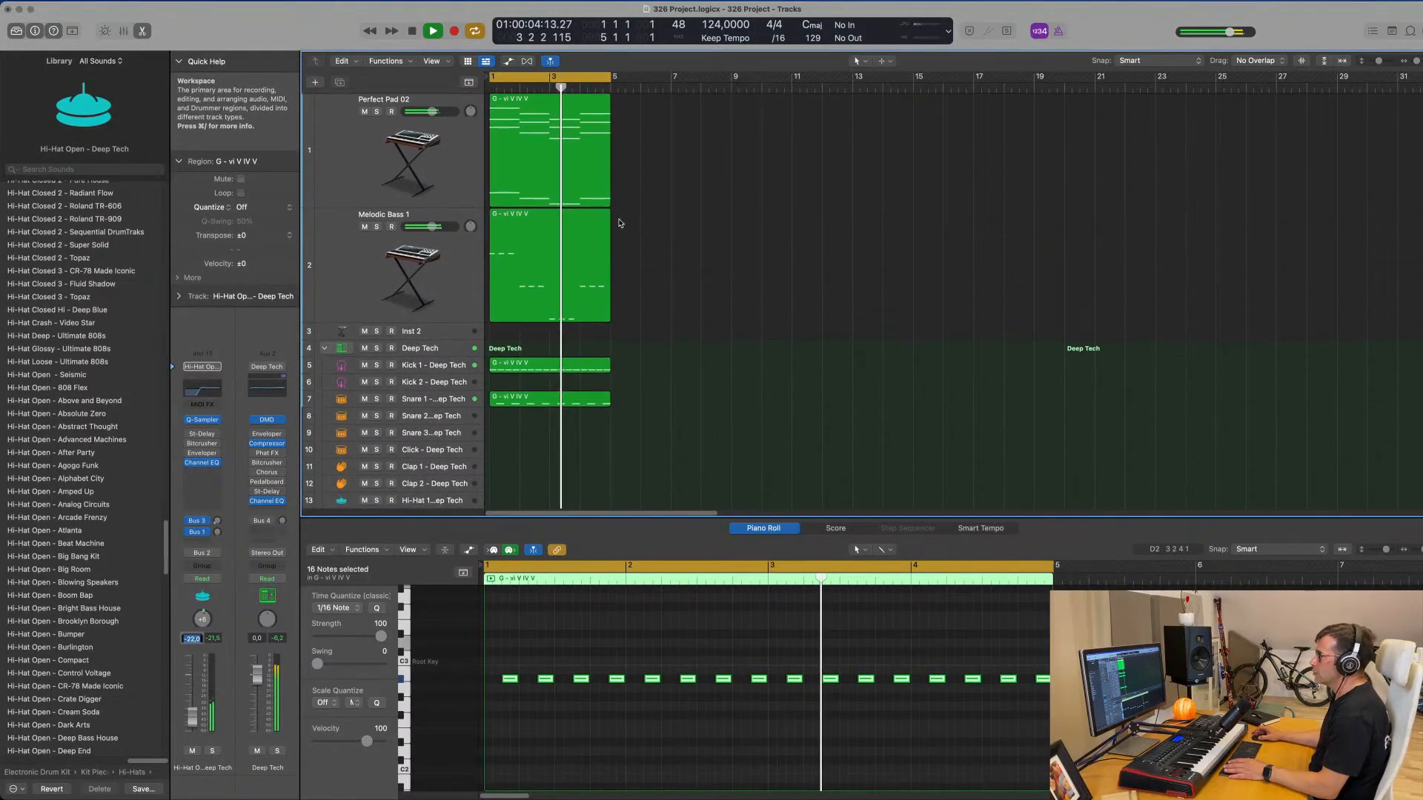
- Reopen the Melodic Bass 1 track's Alchemy synth, examine its arpeggiator settings, and return to its performance controls
click(566, 251)
click(378, 290)
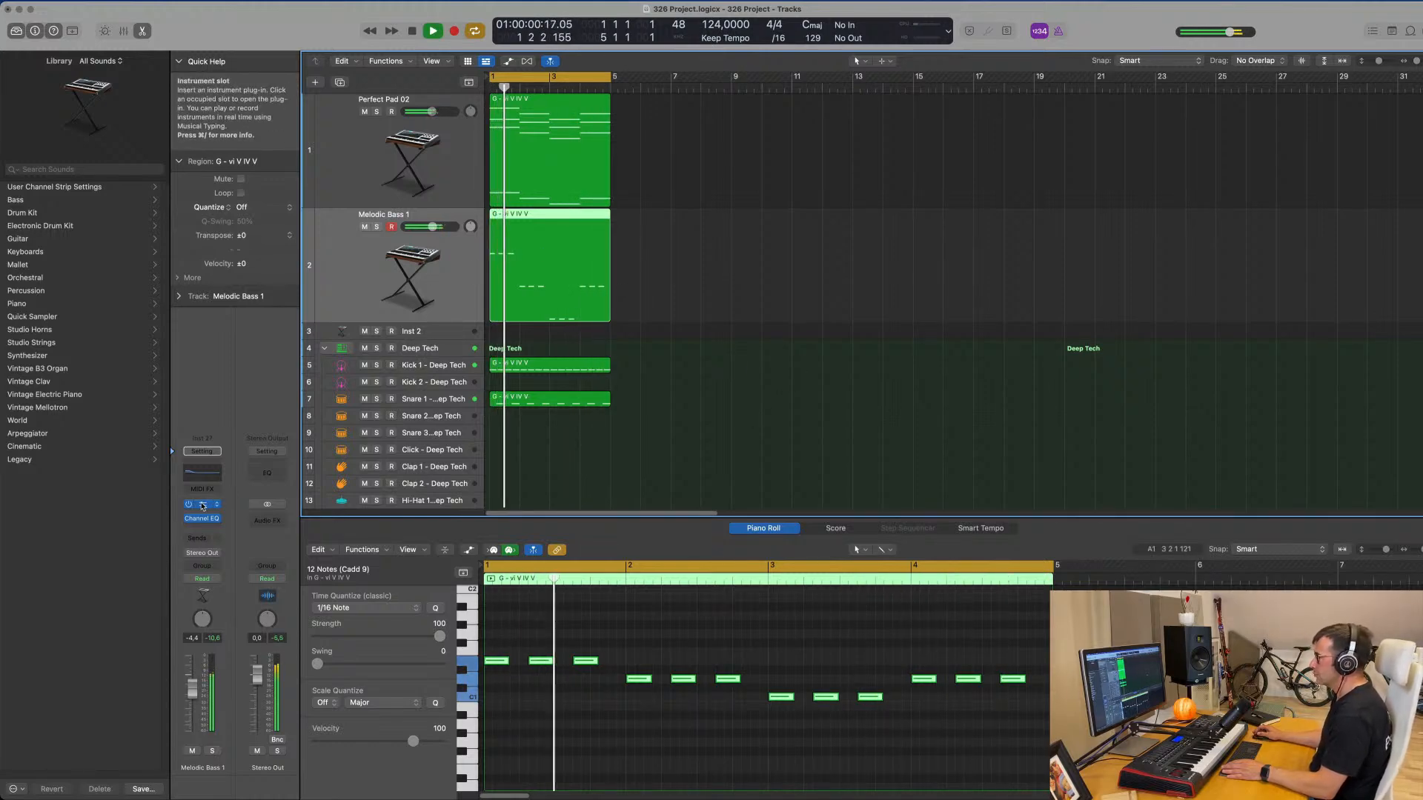
click(606, 478)
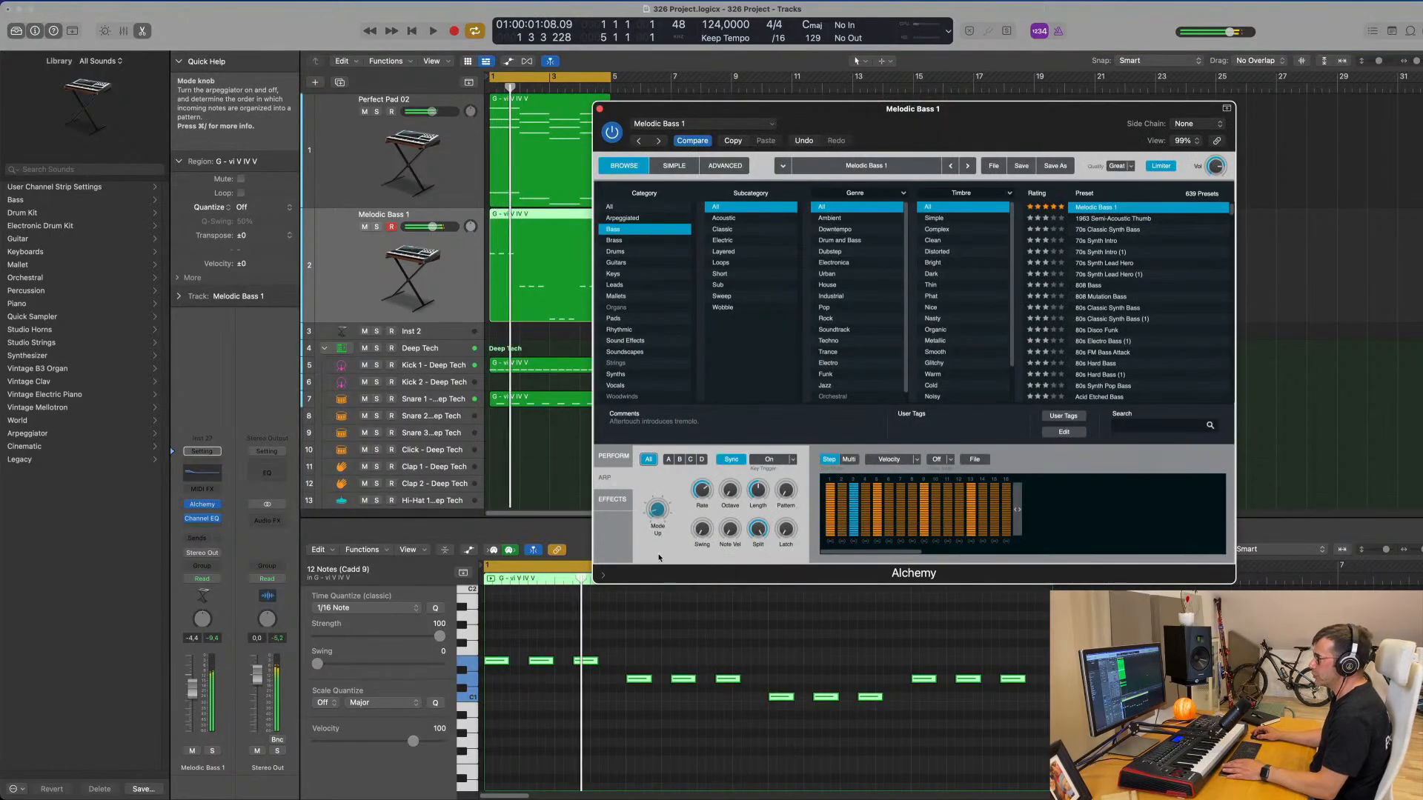
drag(741, 109, 790, 45)
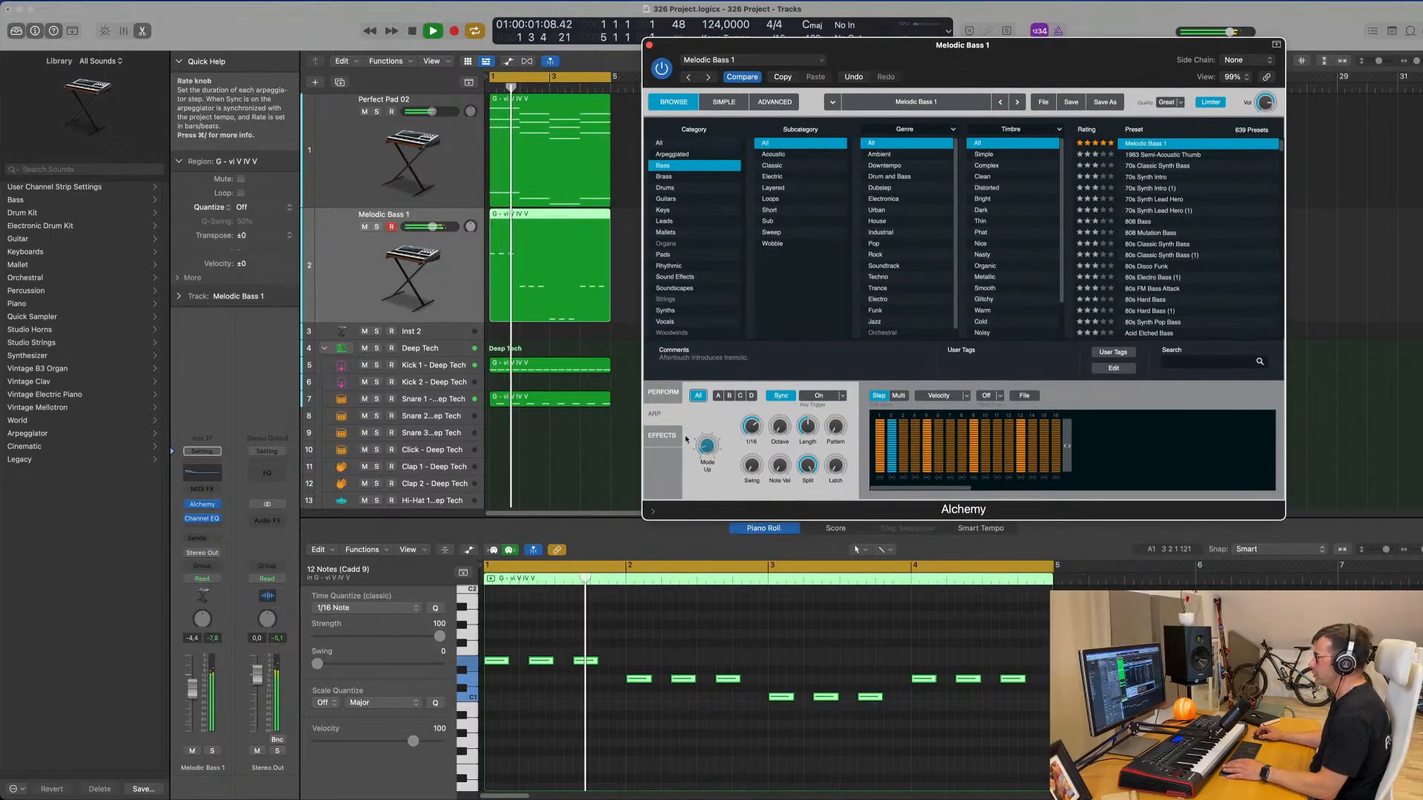
click(662, 391)
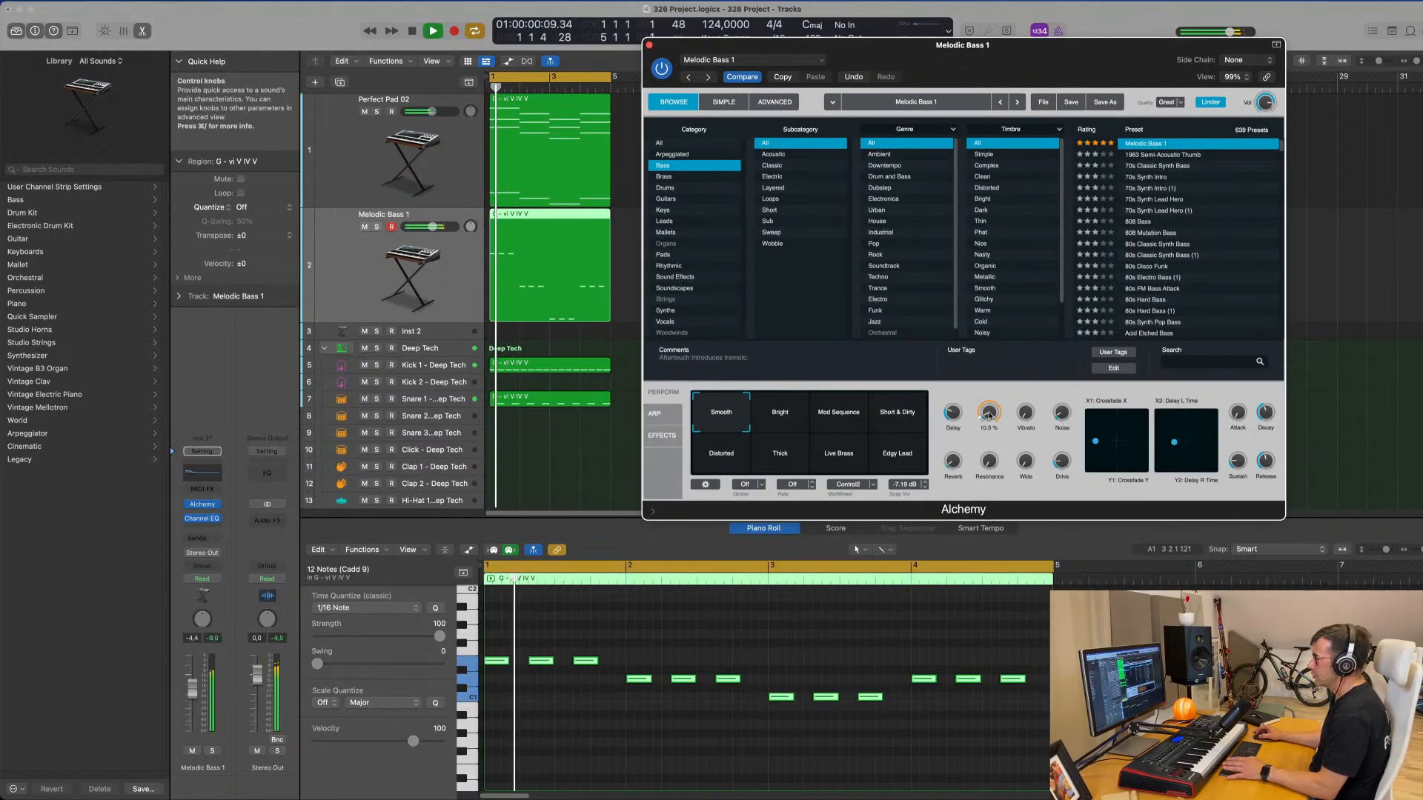
- Sweep the bass synth's Cutoff up to about 57% and back down while the loop plays
drag(989, 415, 989, 398)
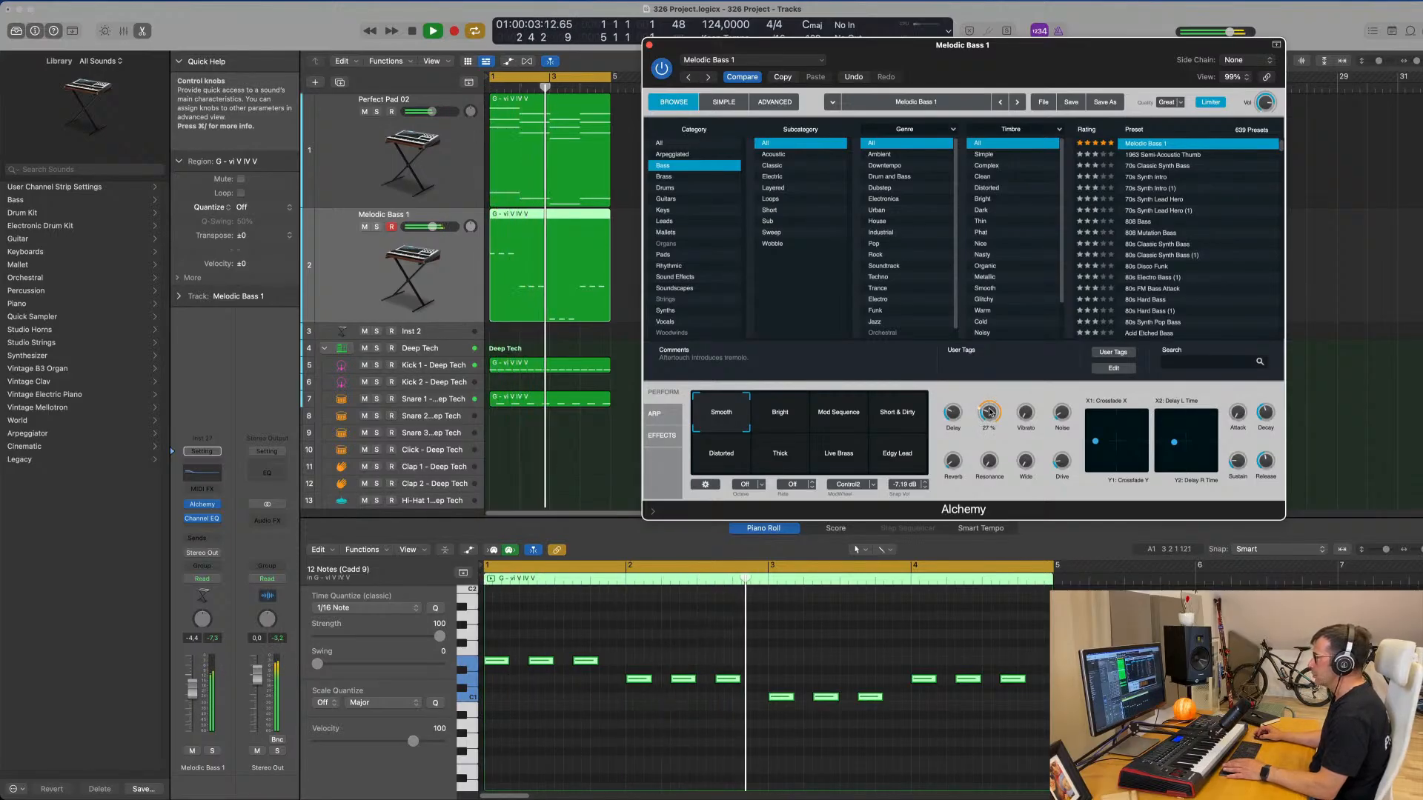
mouse_move(991, 412)
mouse_down()
mouse_move(998, 386)
mouse_move(994, 416)
mouse_up()
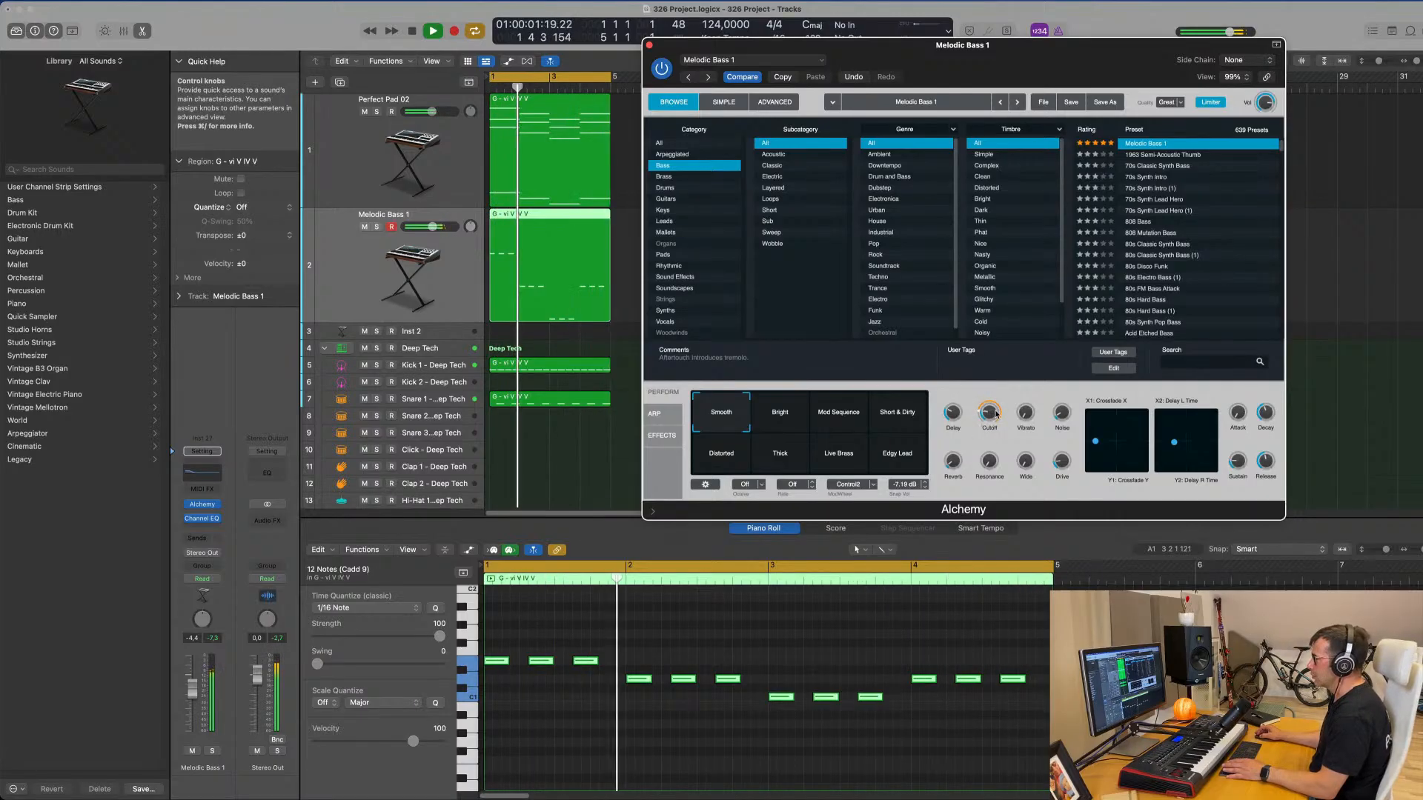
- Try out the bass synth's arpeggiator Mode while replaying the loop, leave it on Up, and close the synth window
click(658, 414)
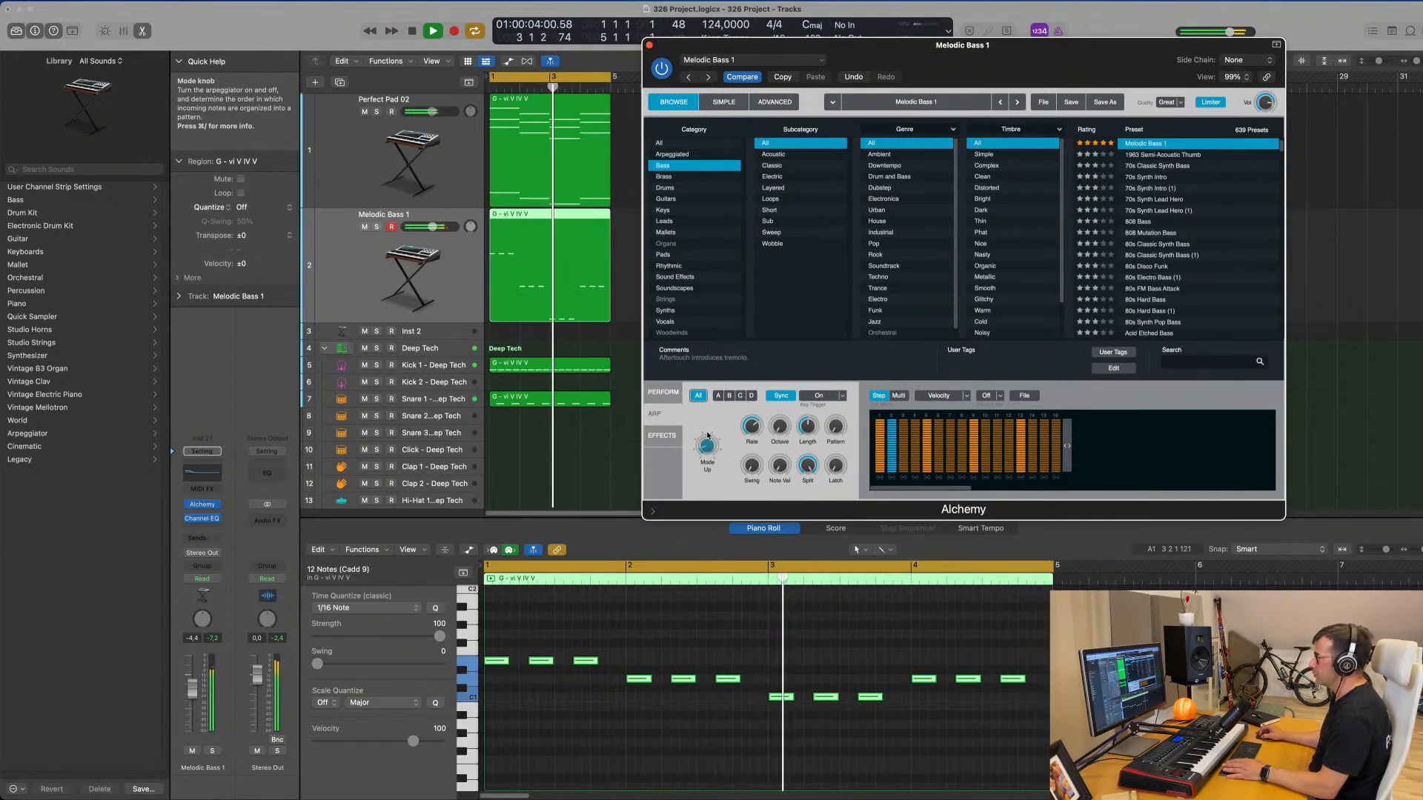
drag(709, 431, 709, 459)
key(space)
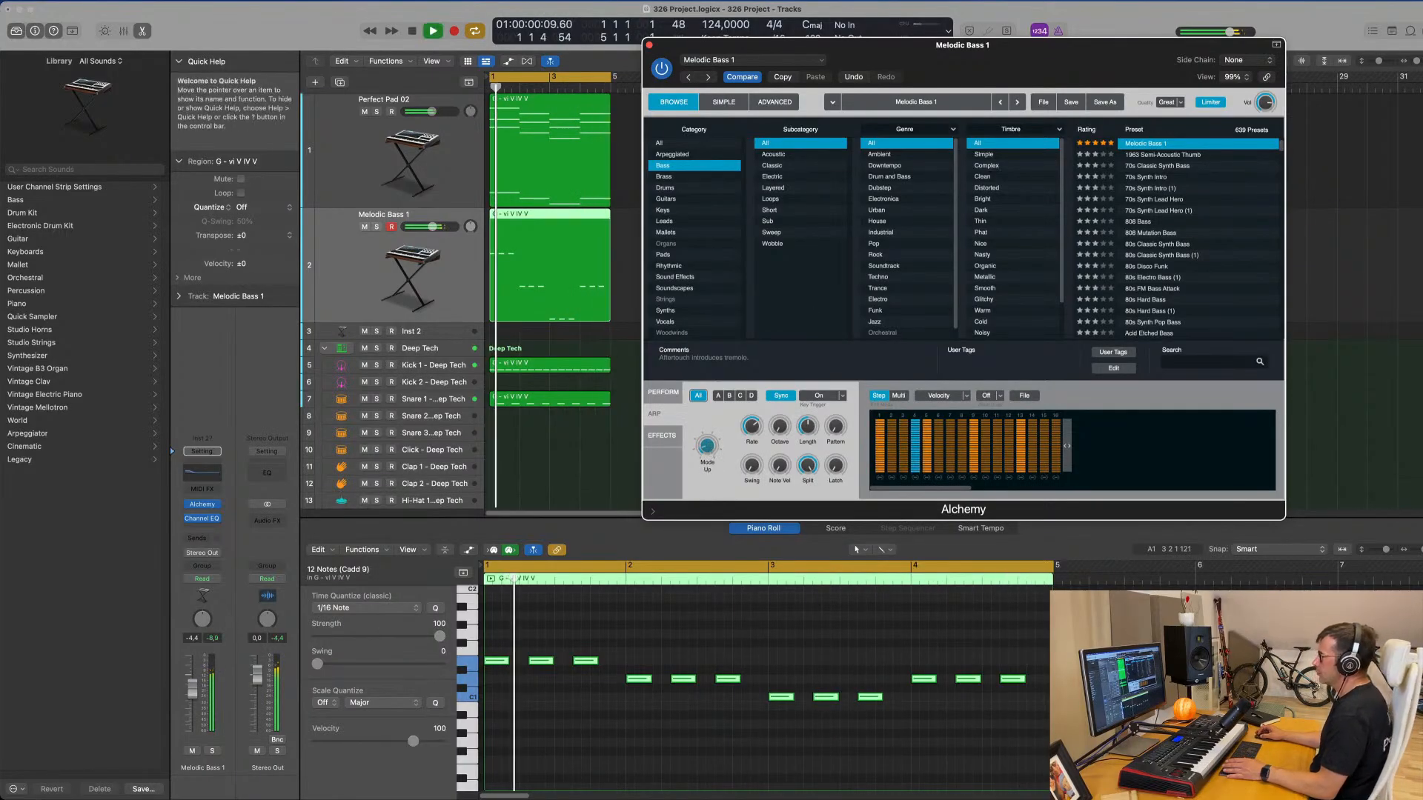
key(space)
key(space)
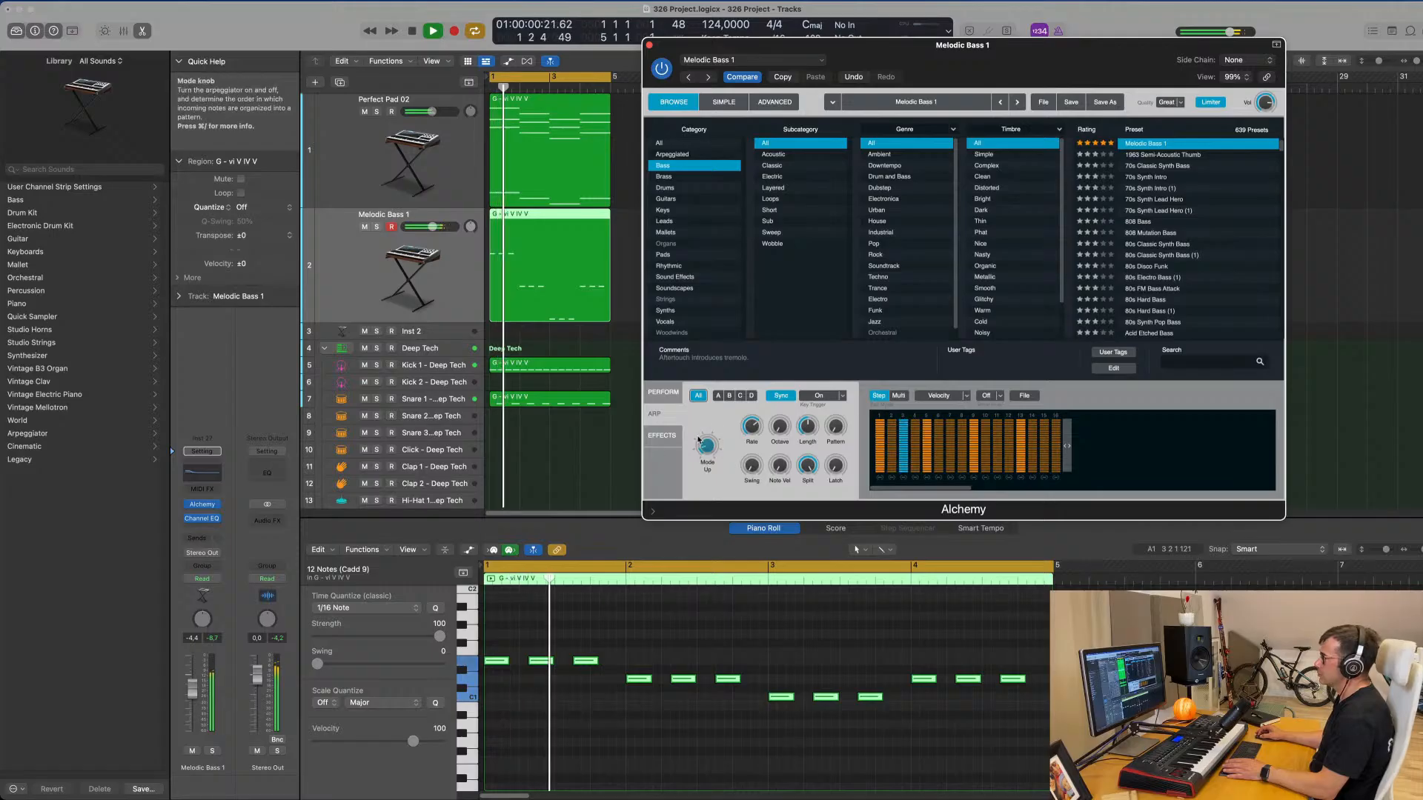
drag(706, 448, 706, 474)
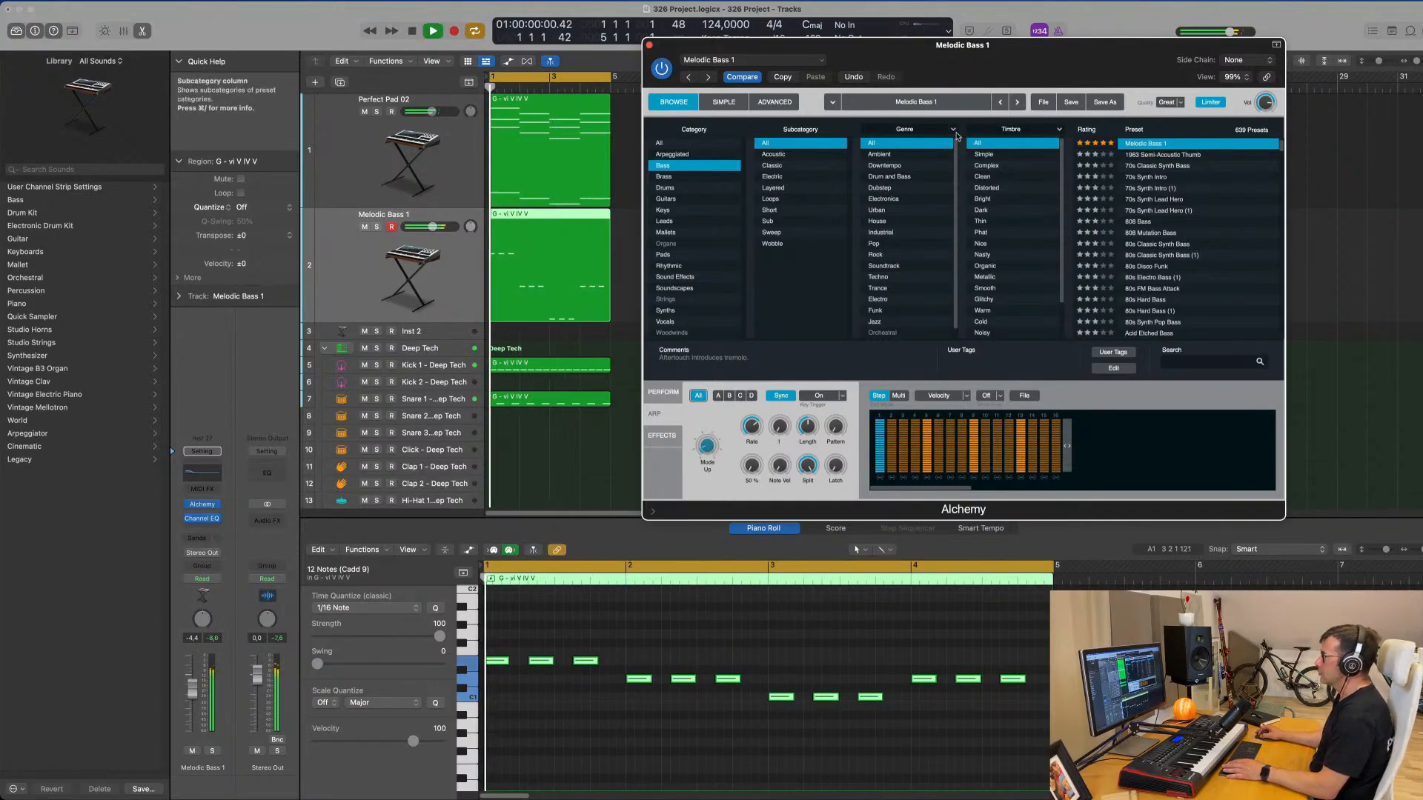
drag(676, 48, 594, 61)
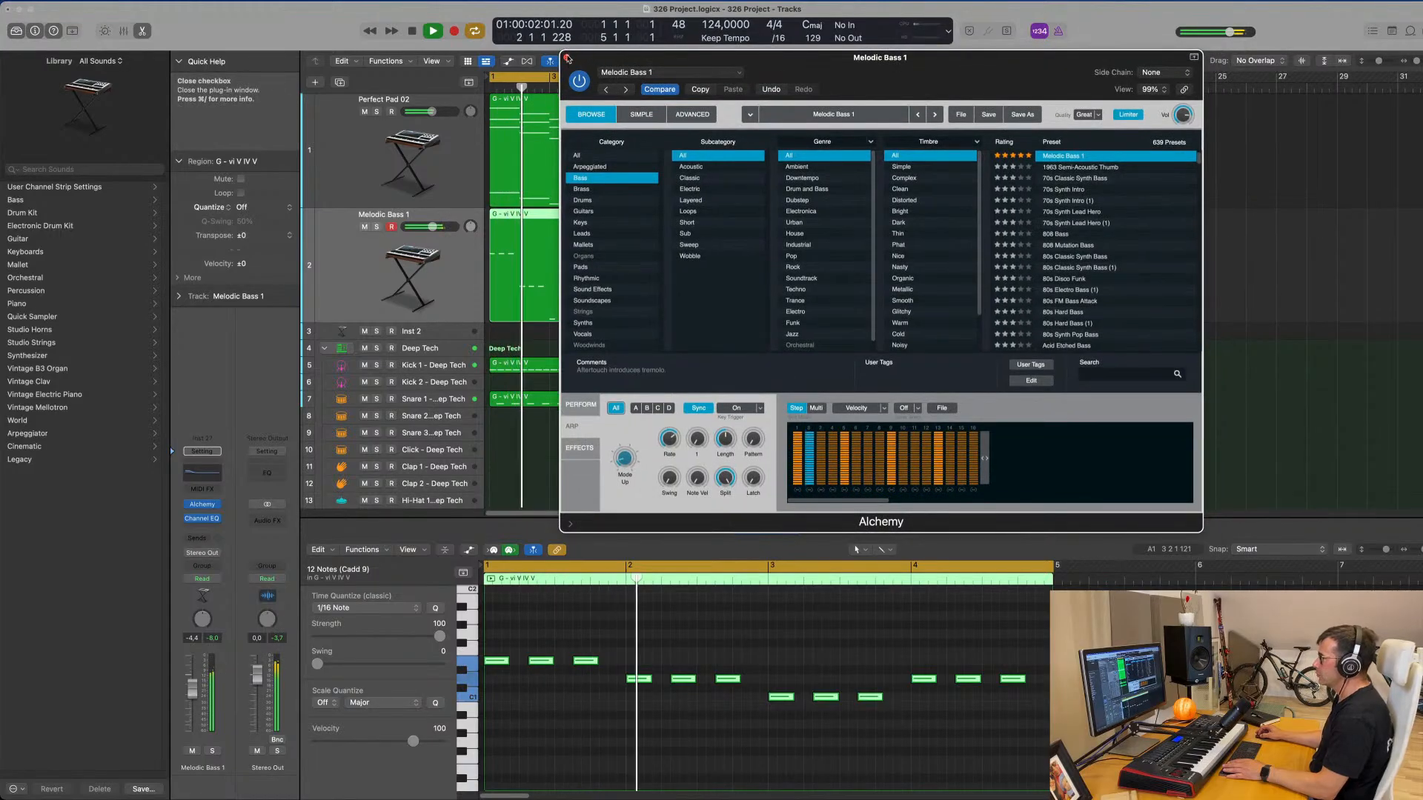
click(567, 58)
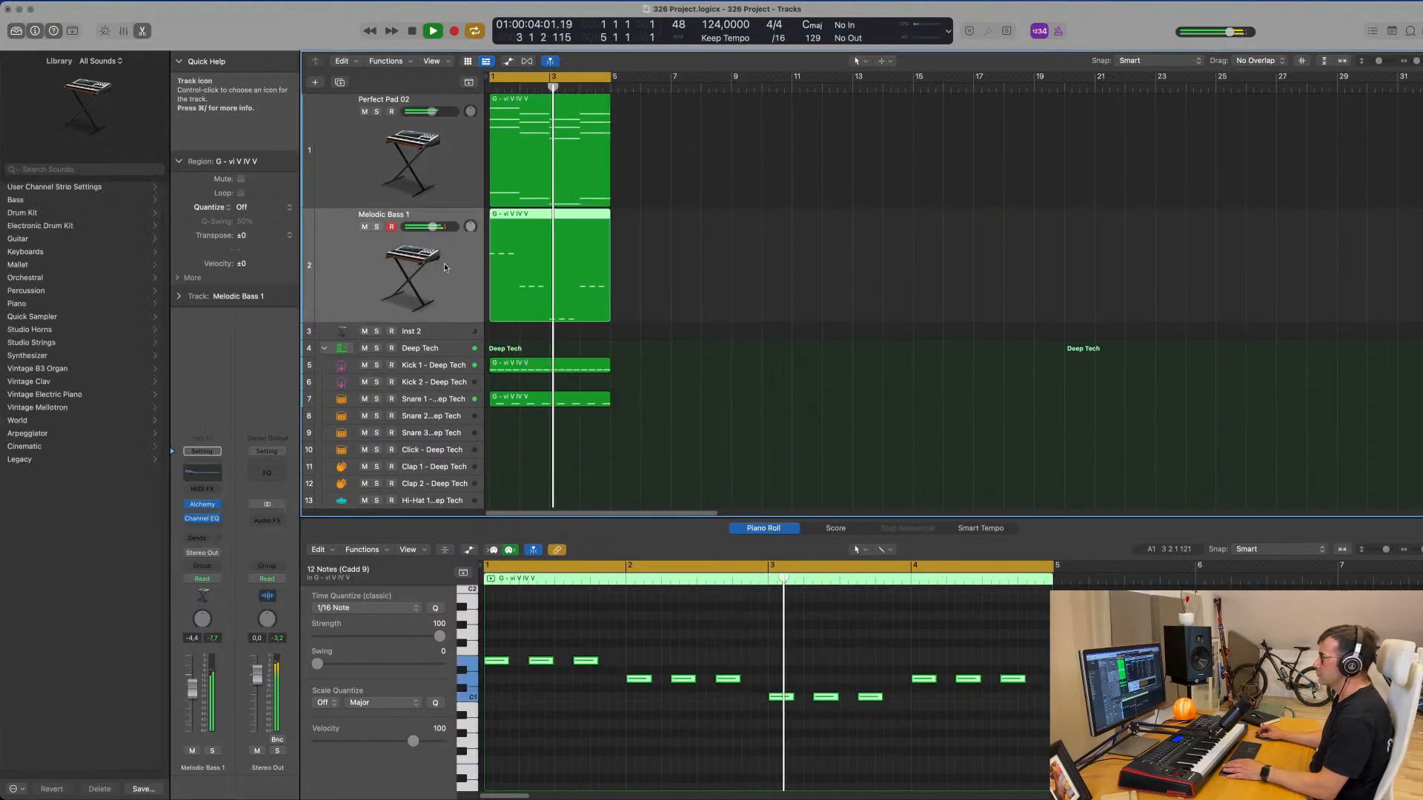
- Select all the four-bar regions and repeat them three times so the arrangement extends to bar 17
click(708, 185)
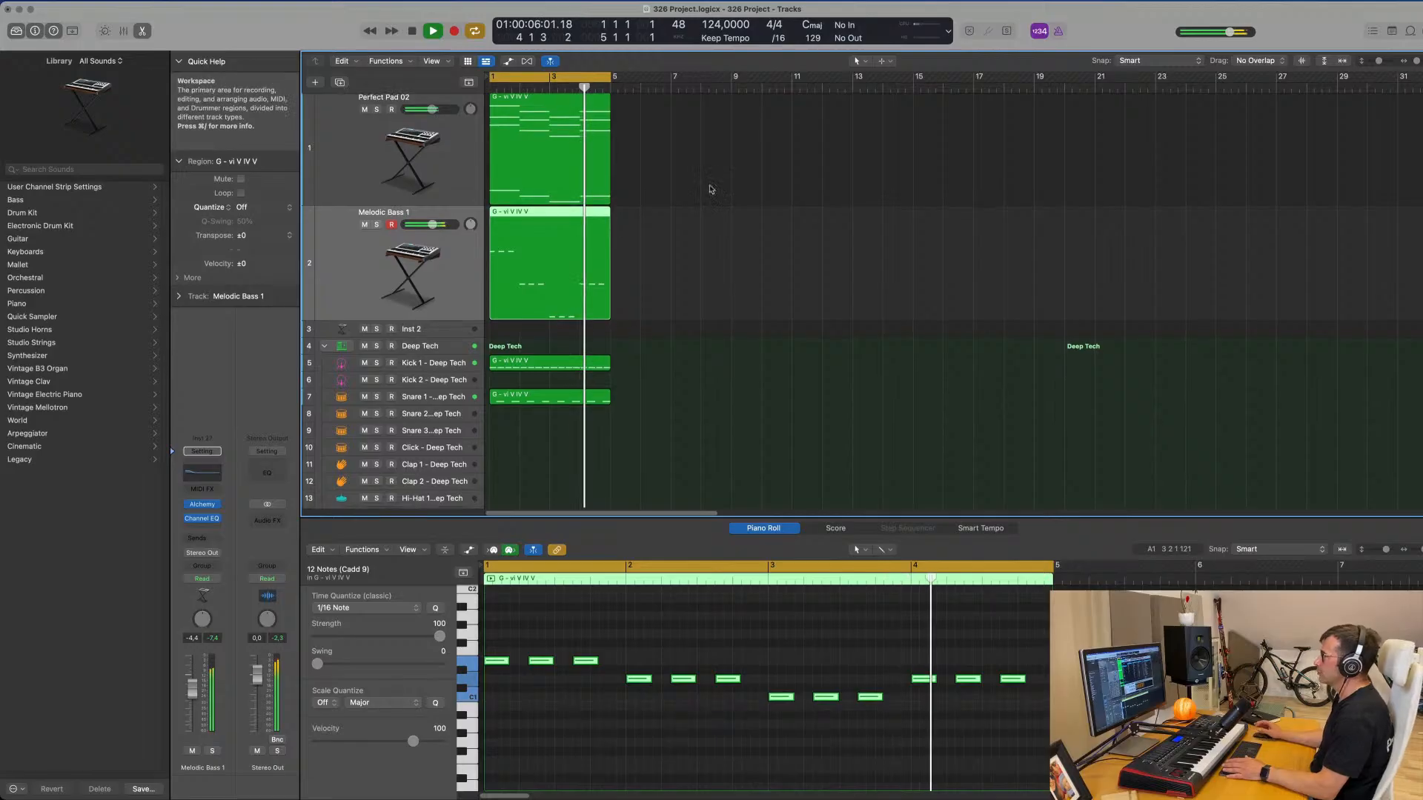
key(super+a)
key(super+r)
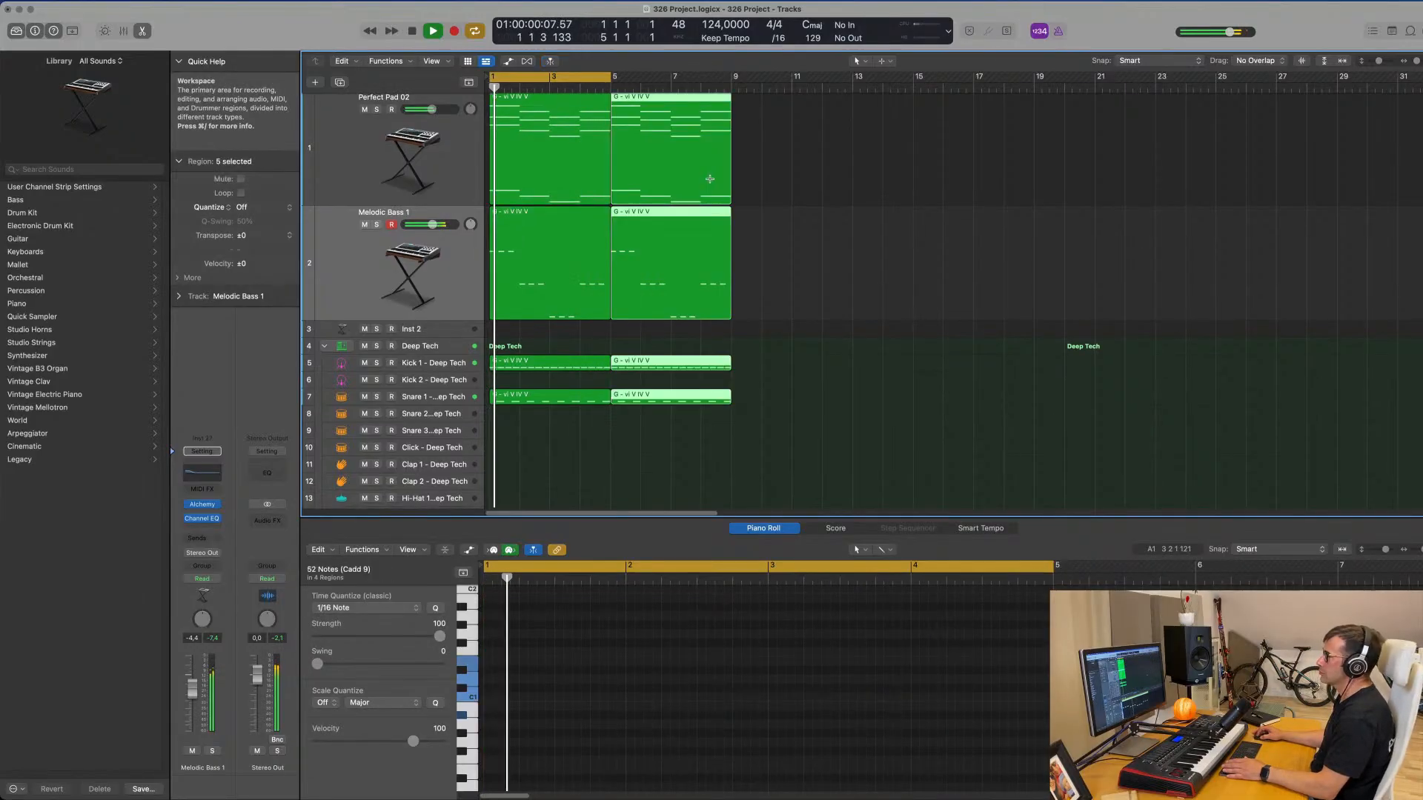
key(super+r)
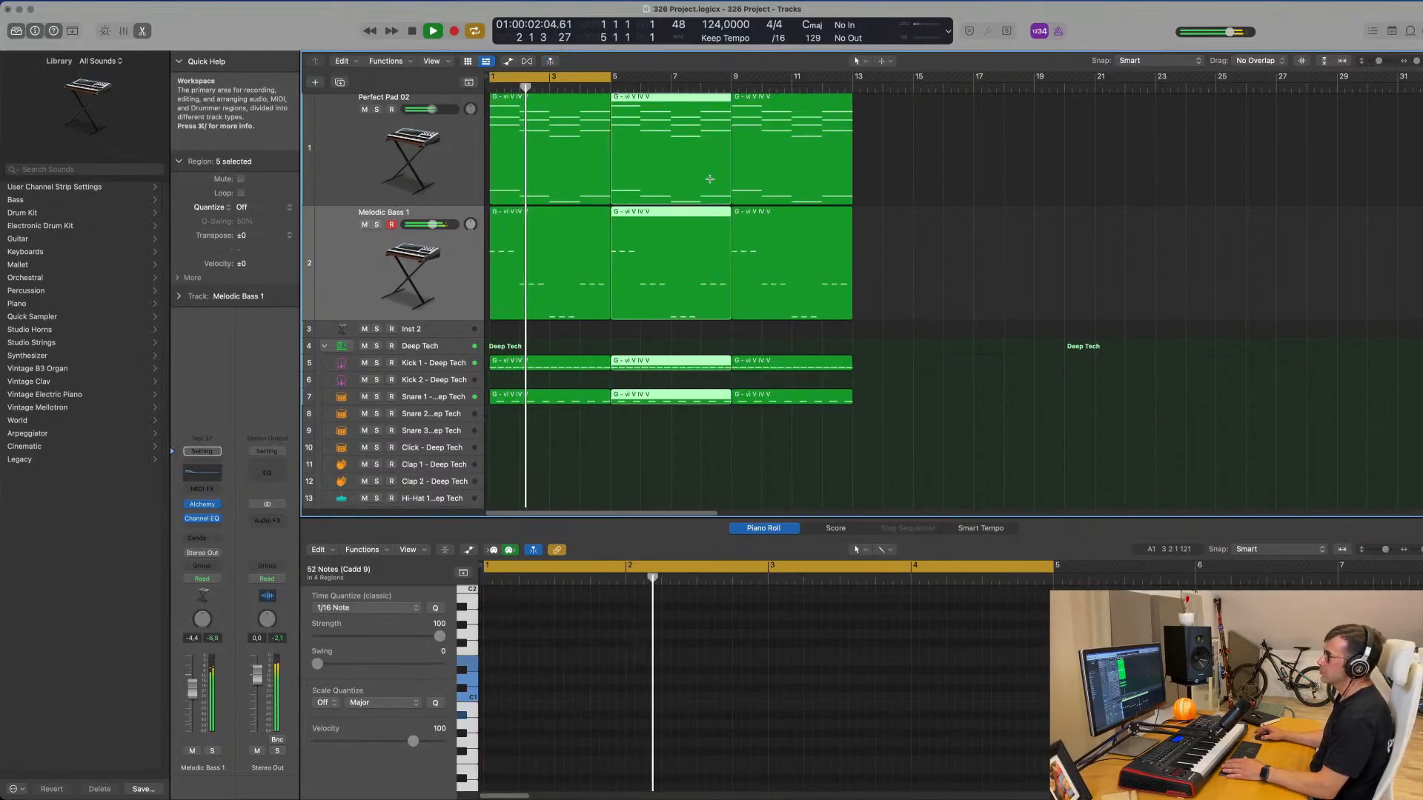
key(super+r)
- Select the Perfect Pad 02 track, mute it, and restart the loop
click(442, 167)
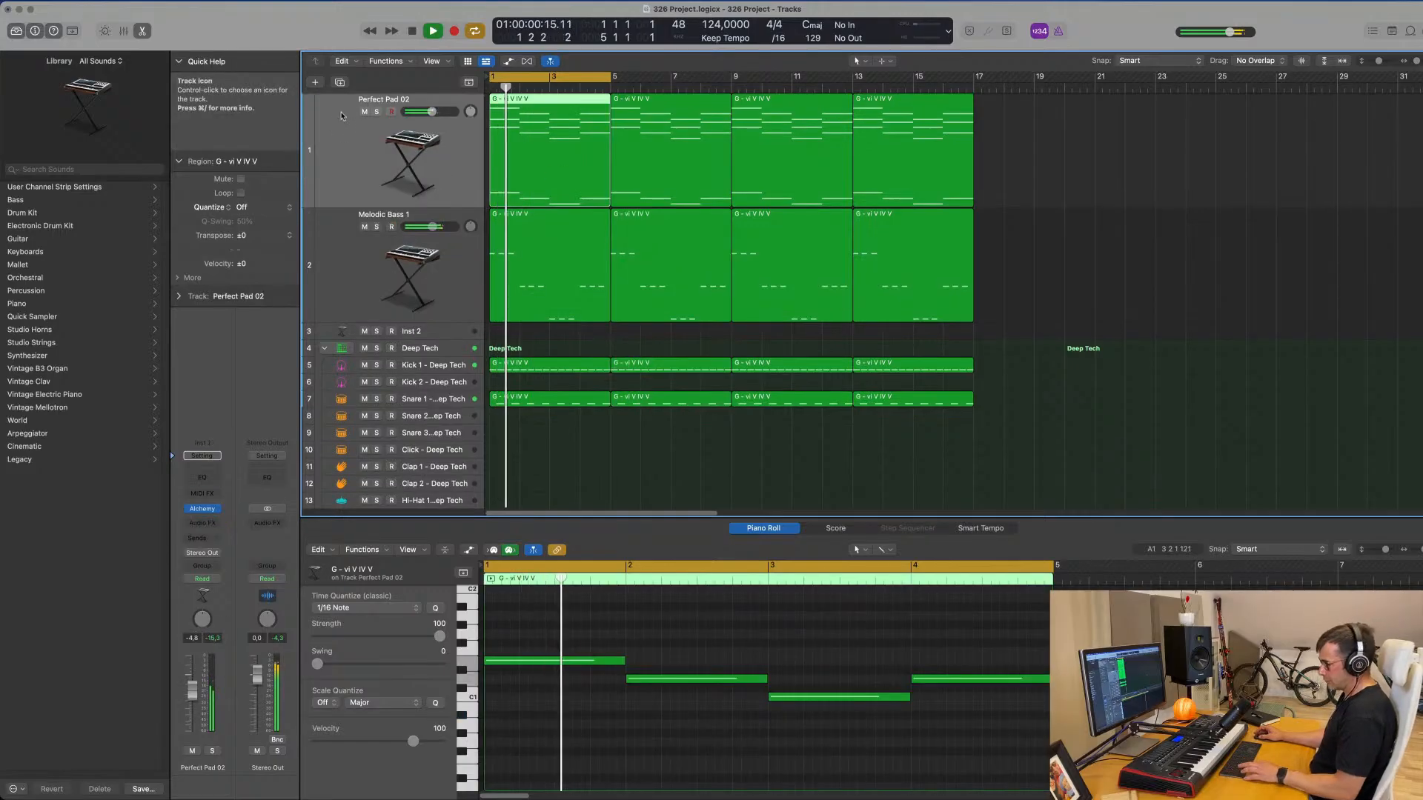
key(ctrl+m)
key(space)
key(space)
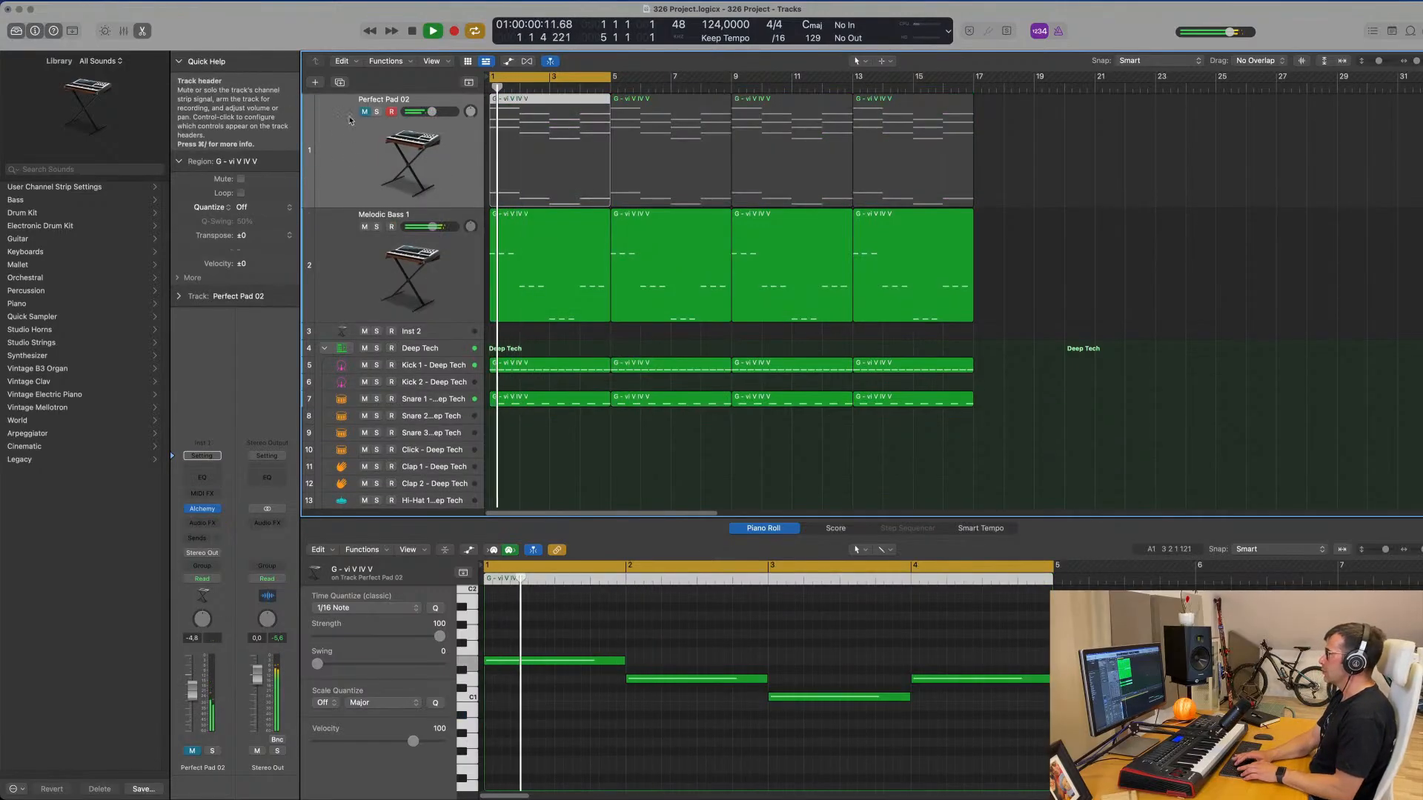
- Duplicate the Perfect Pad 02 track and copy its first four-bar region onto the new track
key(super+d)
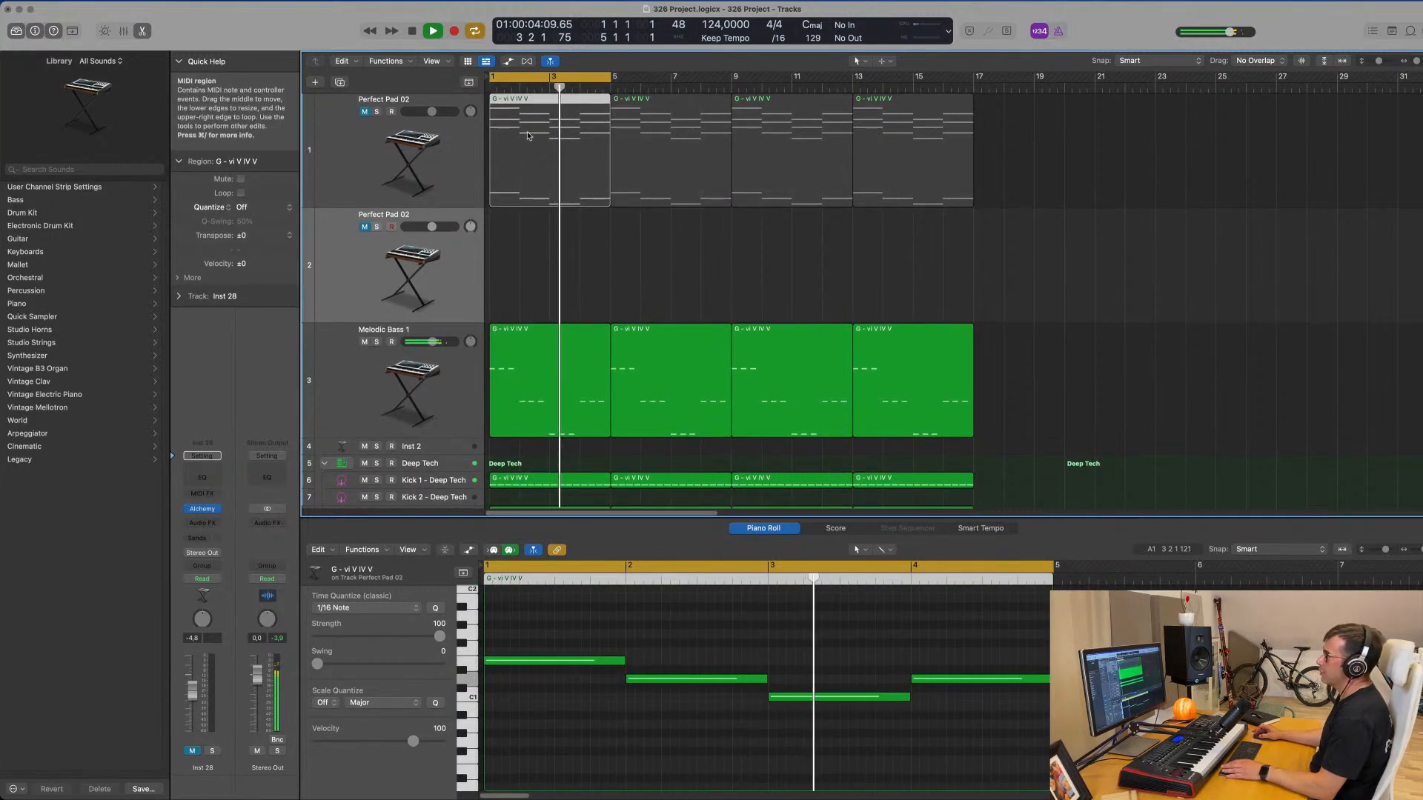
drag(528, 136, 519, 263)
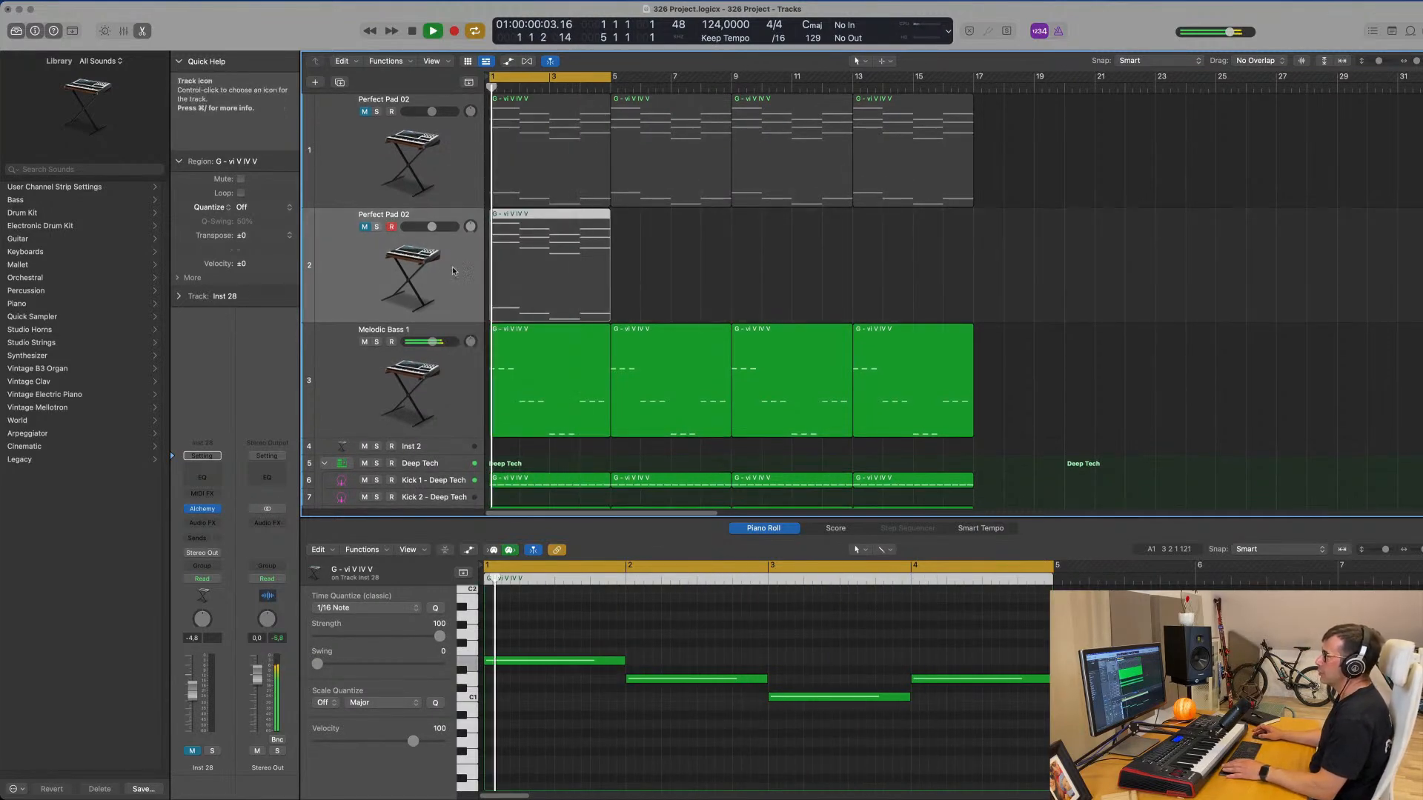
scroll(491, 278, down, 1)
key(e)
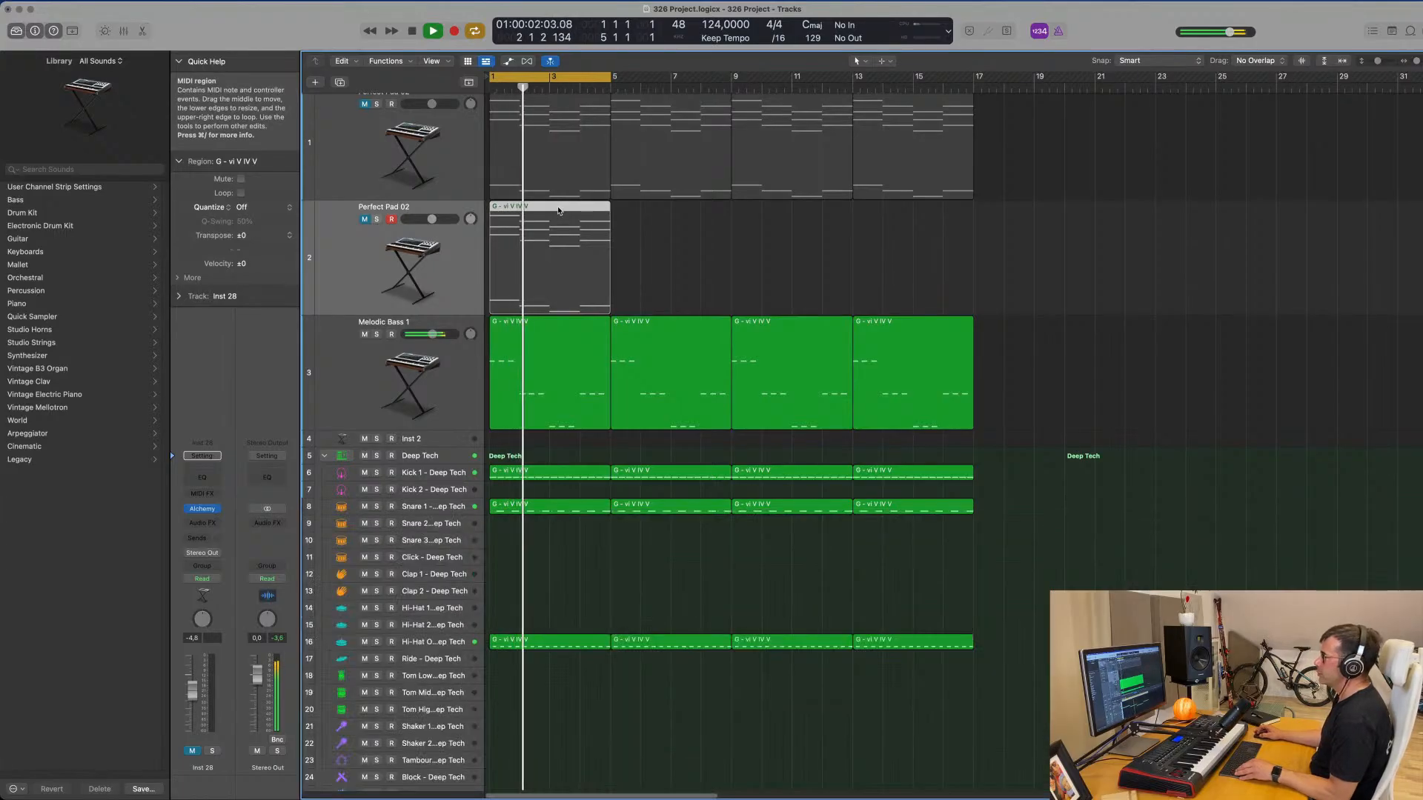
- In the copied pad region, delete the four low bass notes and transpose all remaining notes down one octave
double_click(559, 210)
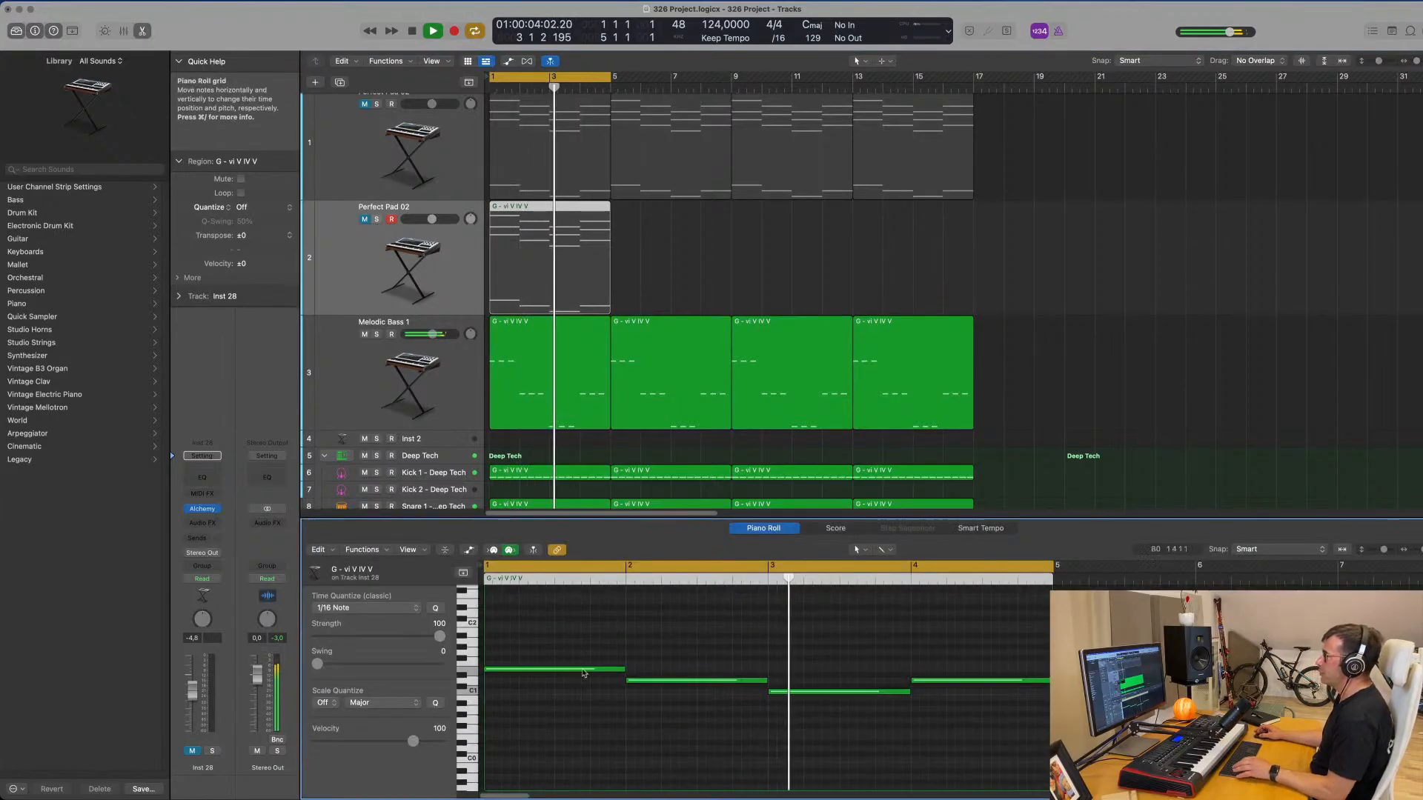
drag(553, 645, 989, 724)
key(Delete)
scroll(867, 708, up, 3)
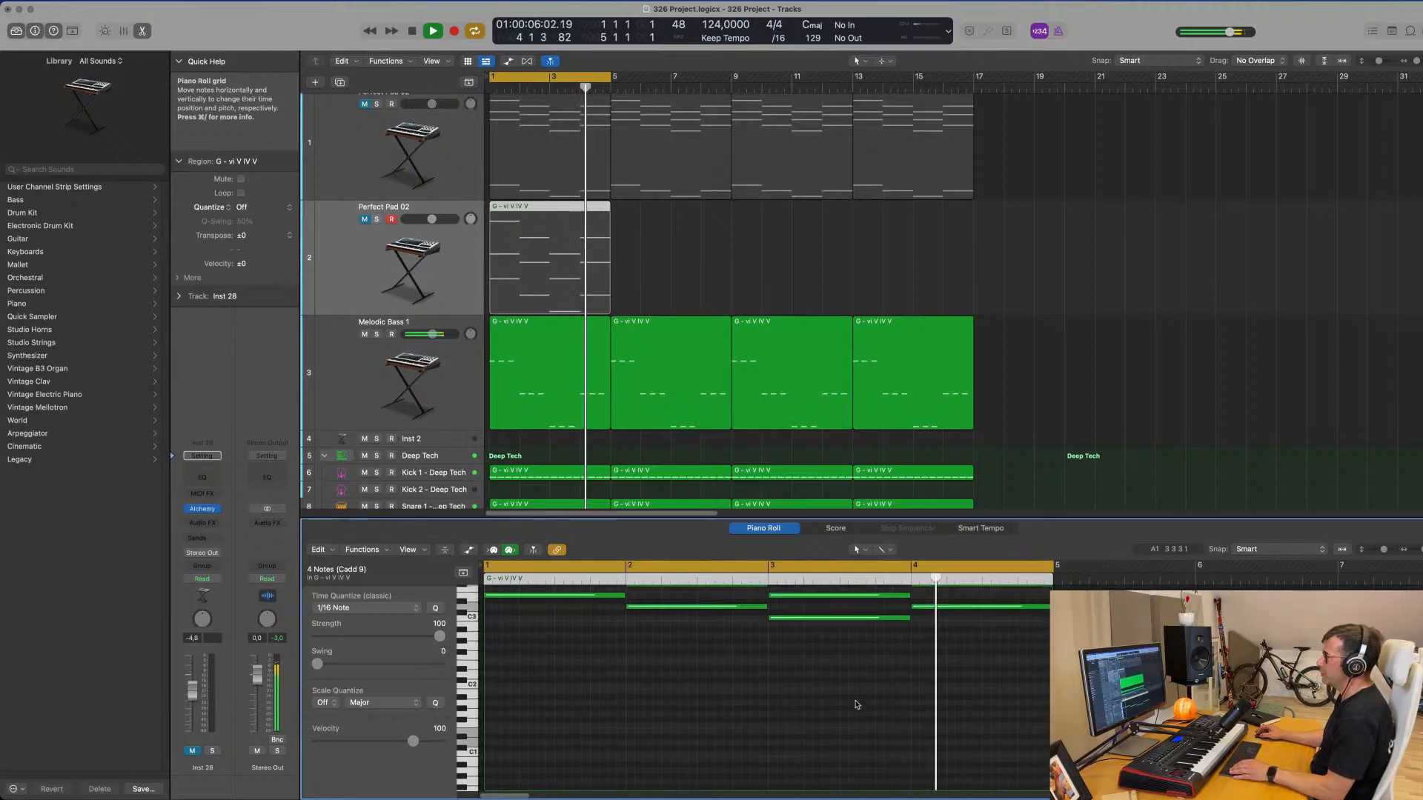
scroll(695, 738, up, 2)
key(super+a)
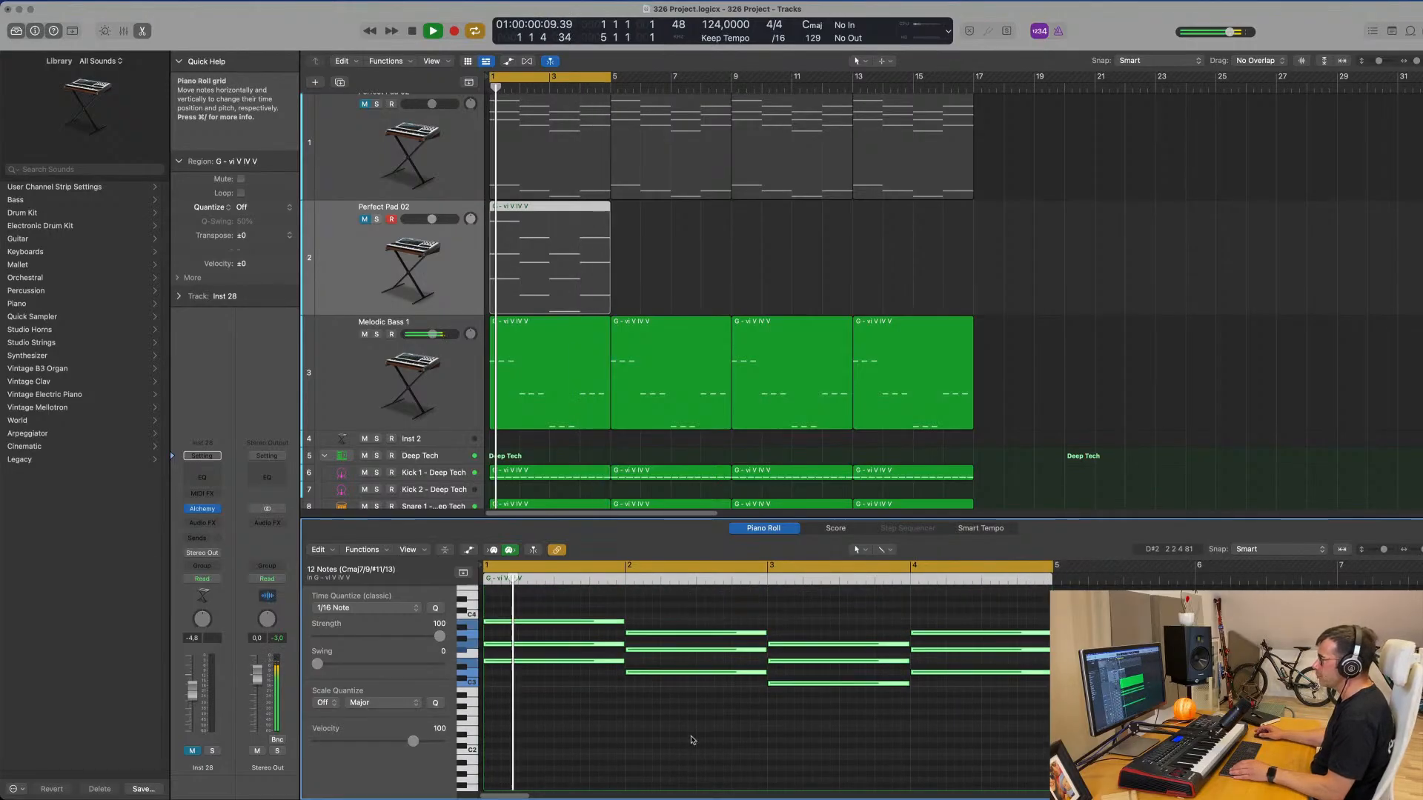
key(alt+shift+Down)
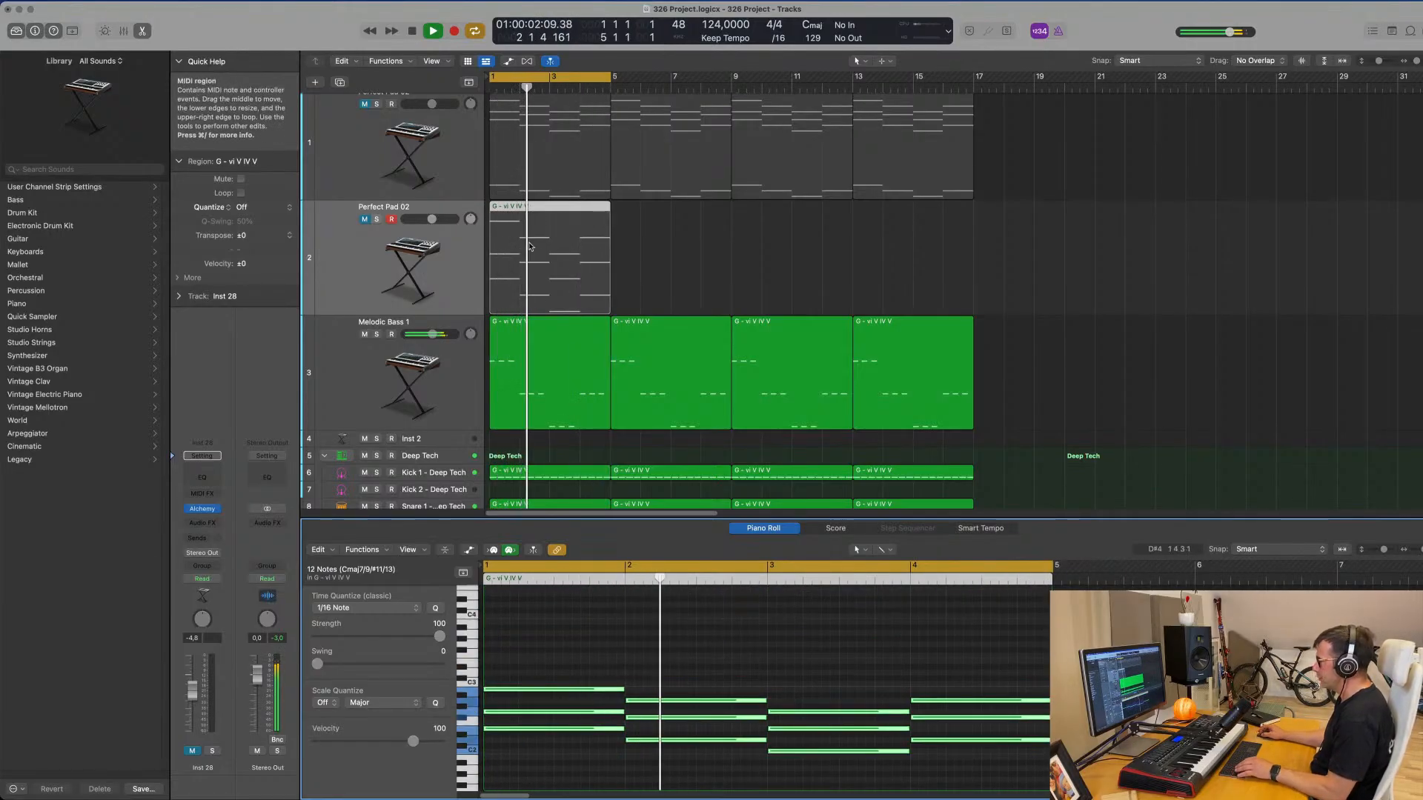
- Unmute the duplicated pad track and load the Aqua Mallet preset from Alchemy's Keys category
click(363, 220)
key(Return)
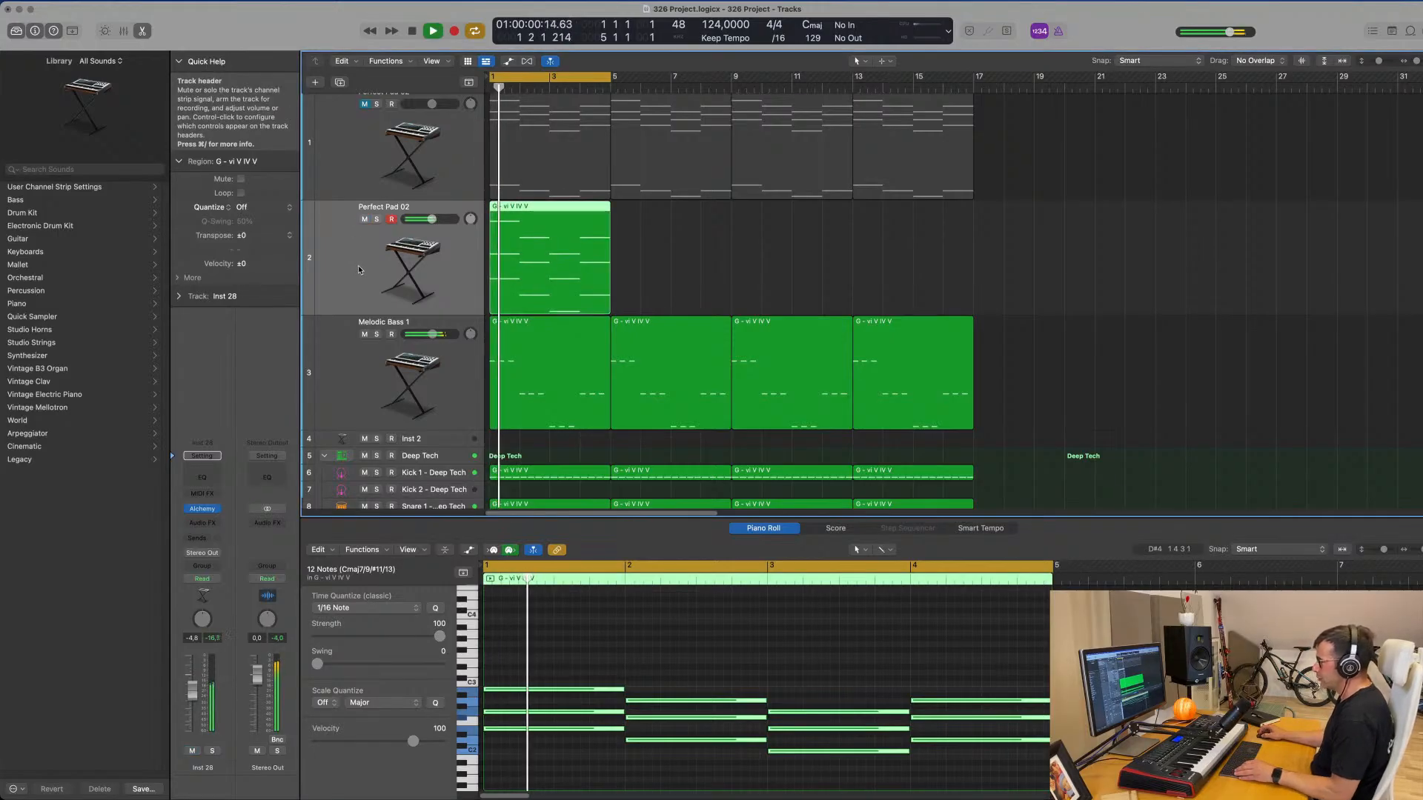
click(201, 509)
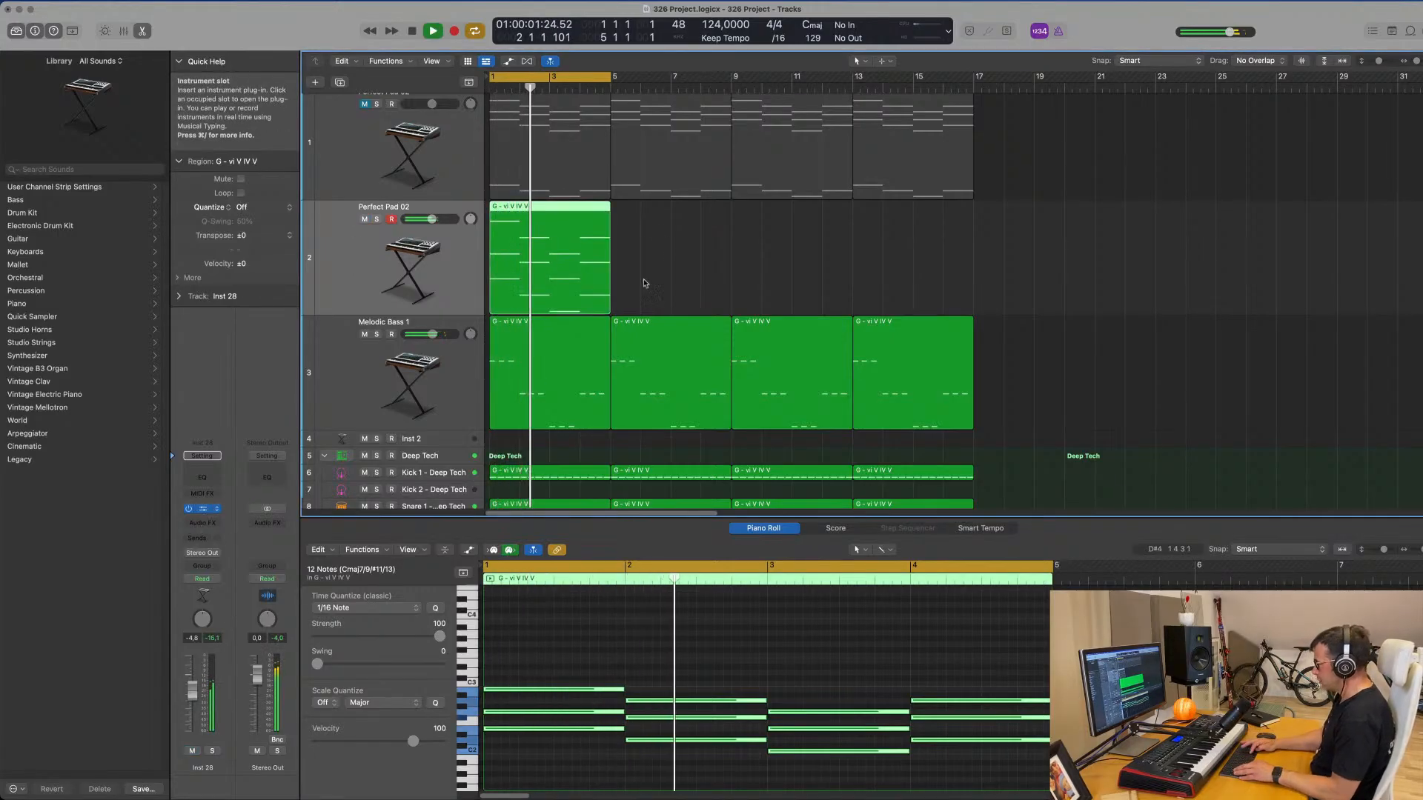
drag(820, 147, 924, 118)
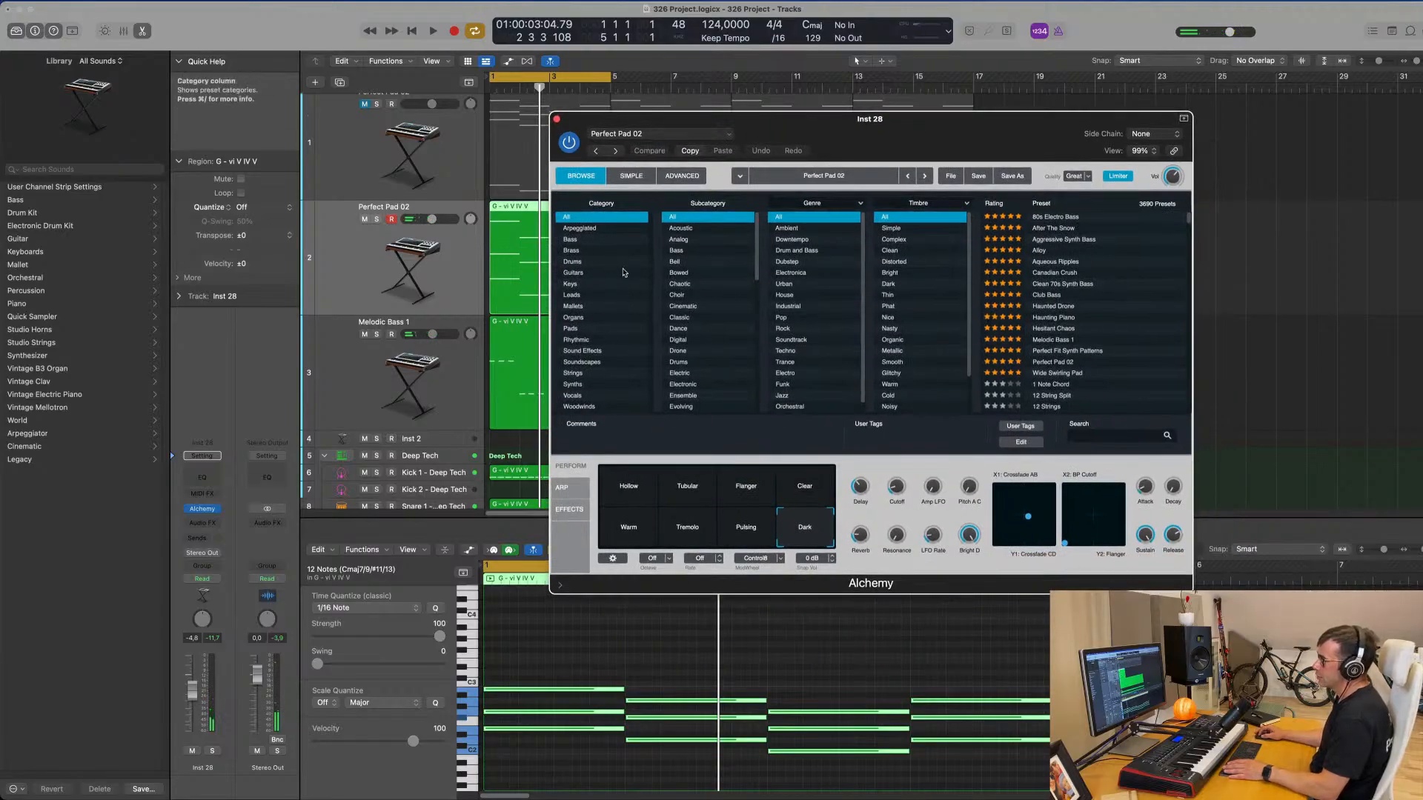
click(572, 285)
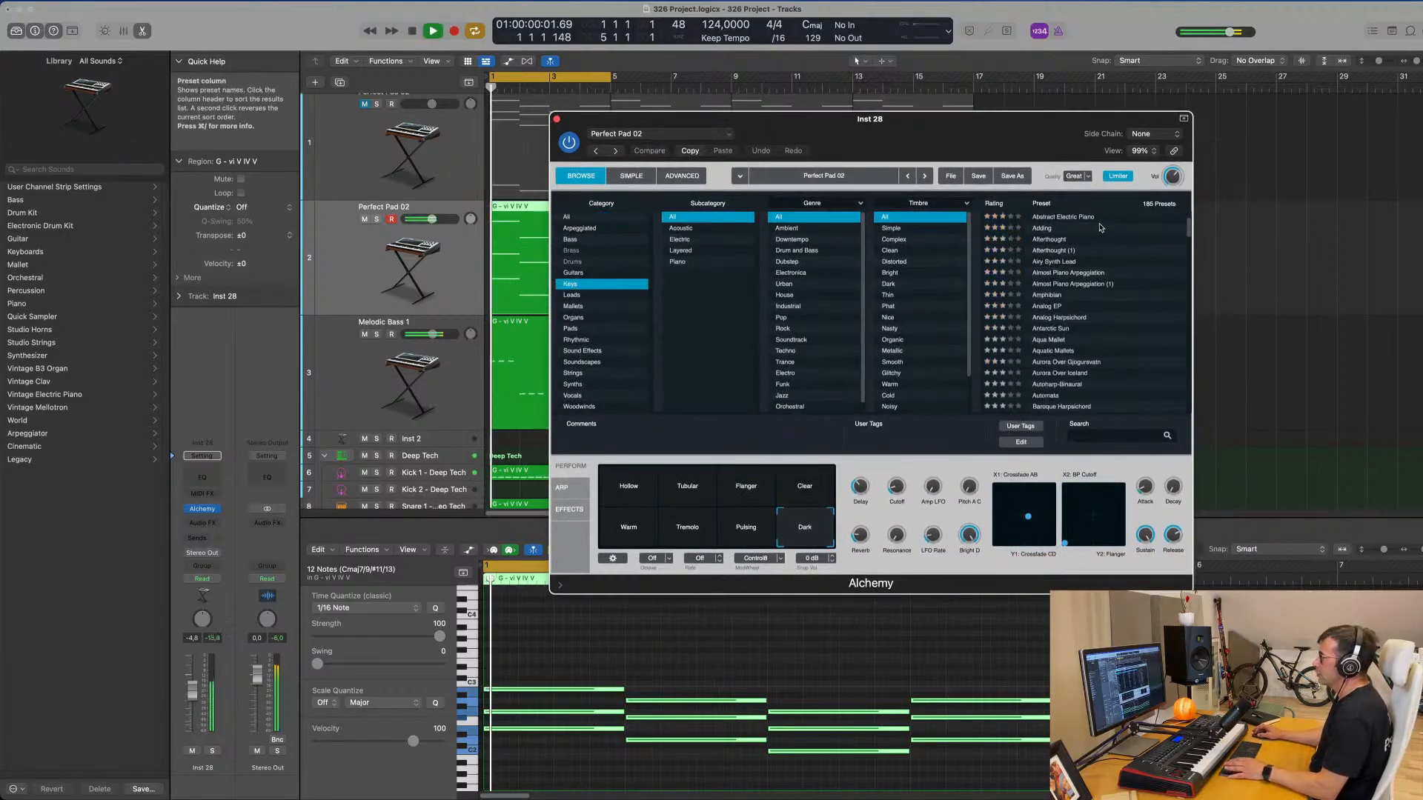
scroll(1077, 297, down, 3)
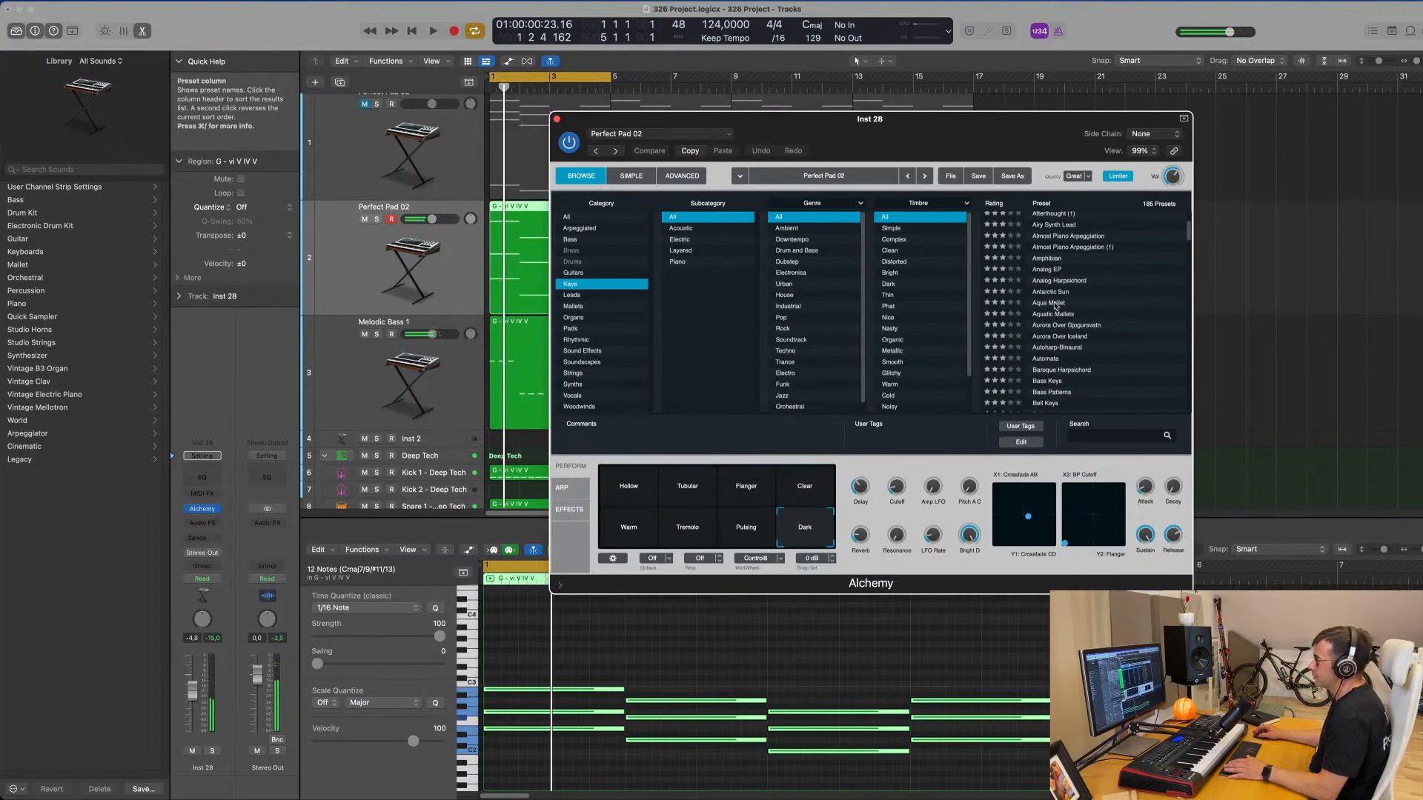
click(1055, 303)
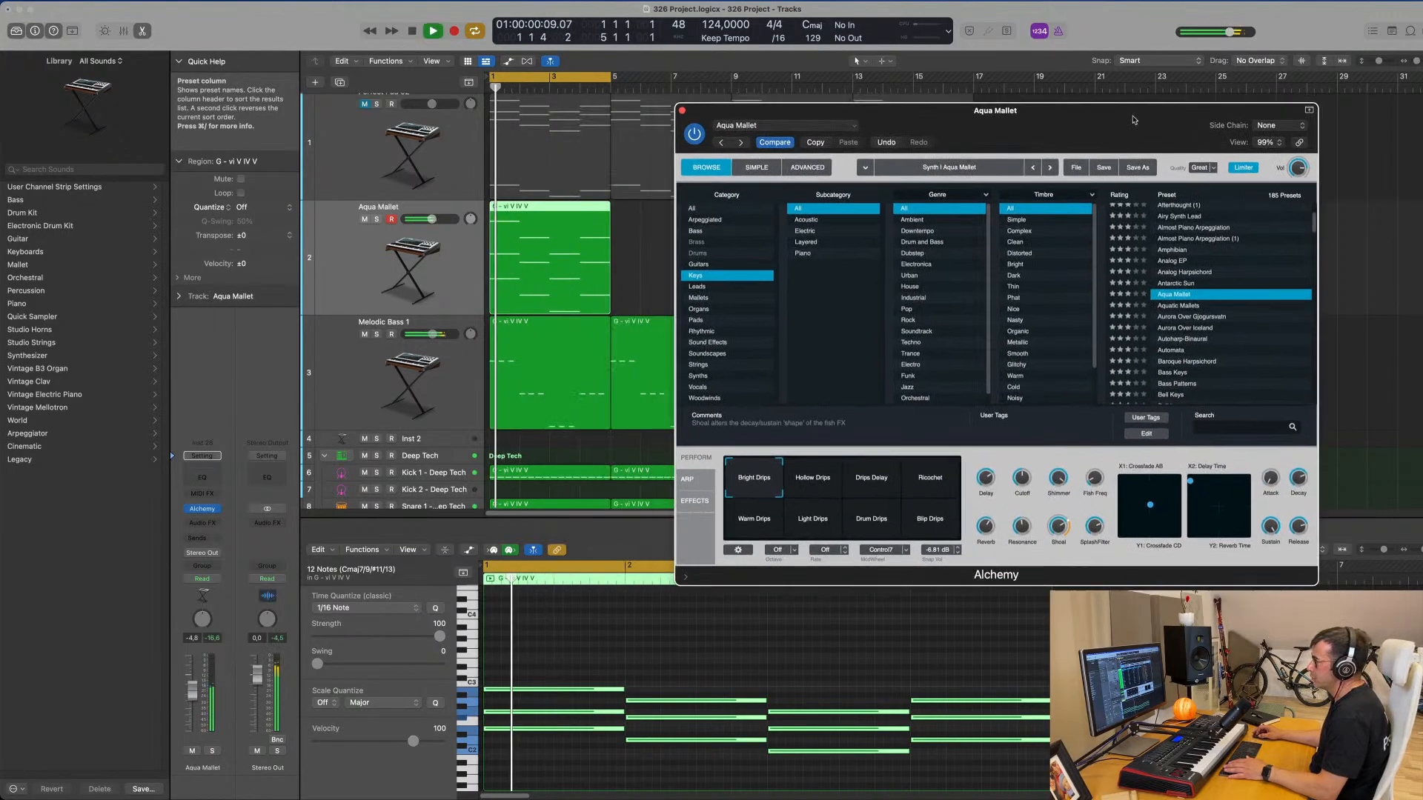
key(space)
- Repeat the Aqua Mallet track's chord region three times so it extends to bar 17
click(502, 262)
key(super+r)
key(super+r)
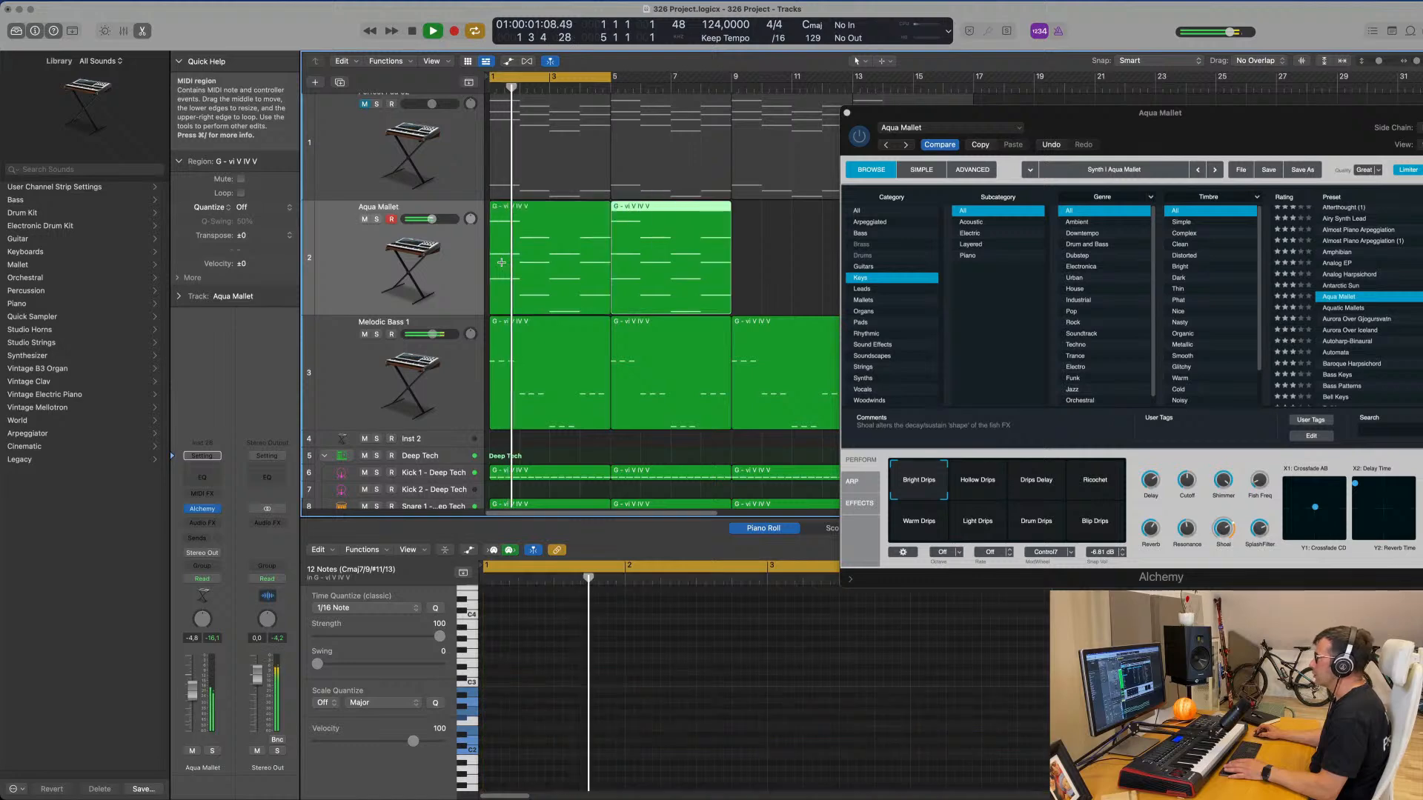
key(super+r)
- Replace the Aqua Mallet sound with the Automata keys preset and set the track's volume to -5.4 dB
drag(1160, 113, 890, 132)
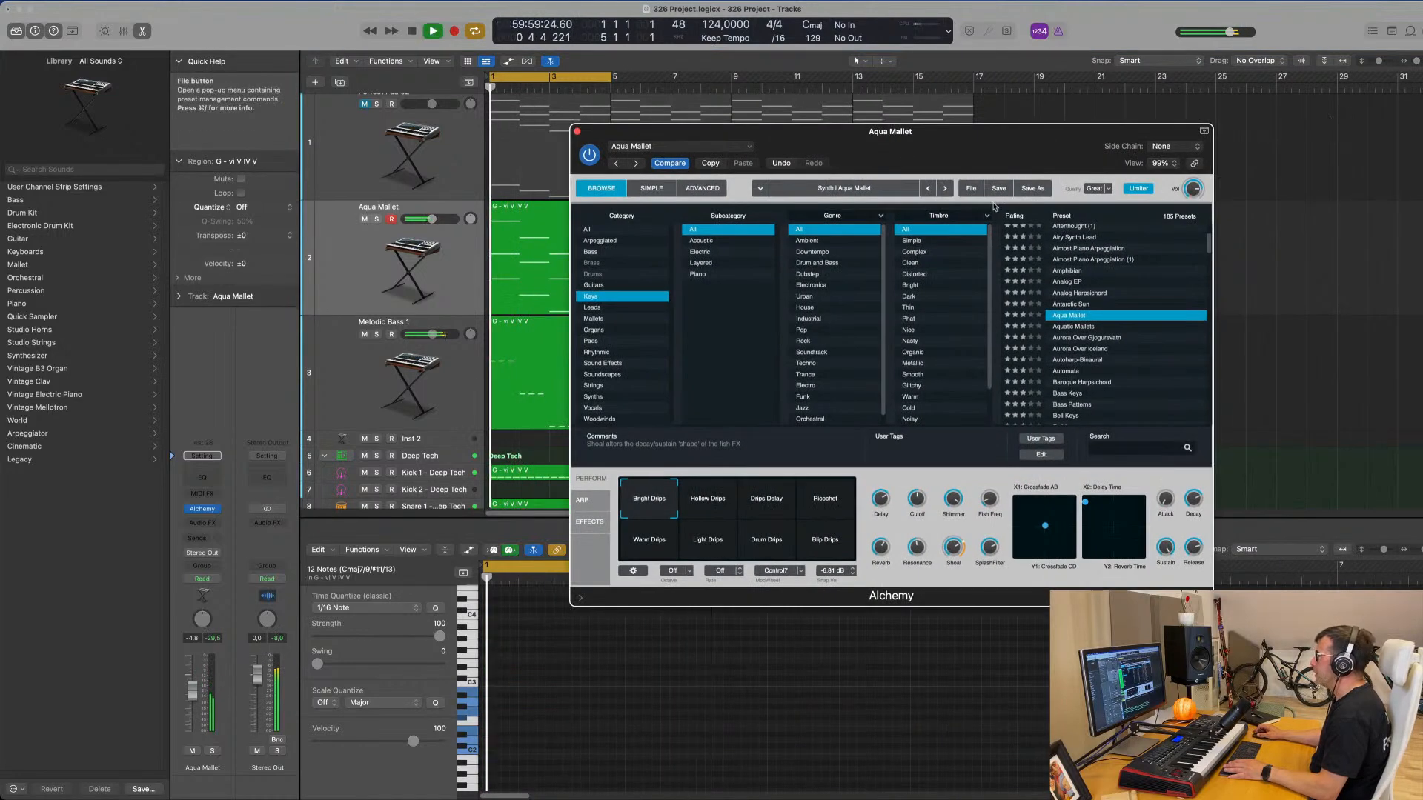
scroll(1048, 300, down, 3)
scroll(1048, 300, down, 1)
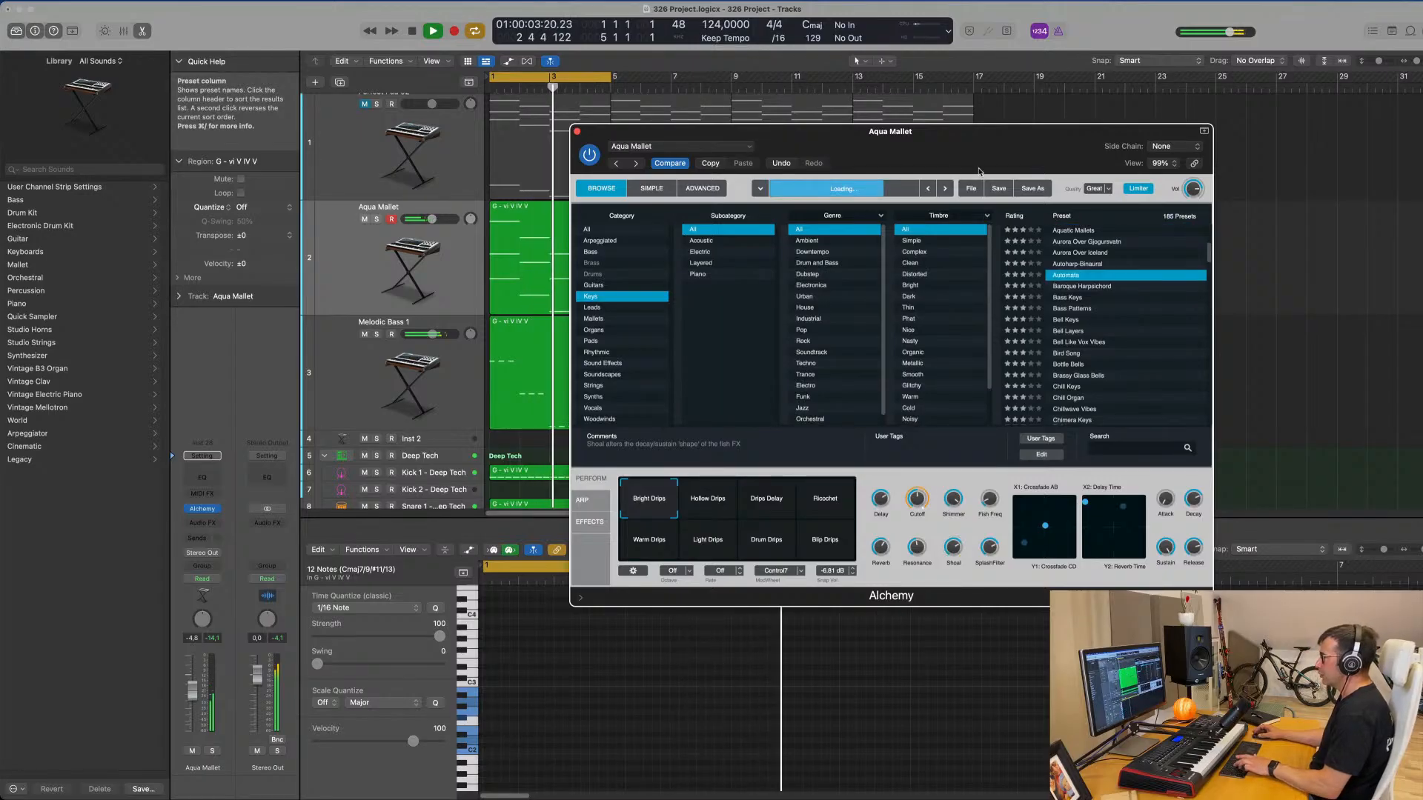
key(space)
drag(978, 162, 941, 168)
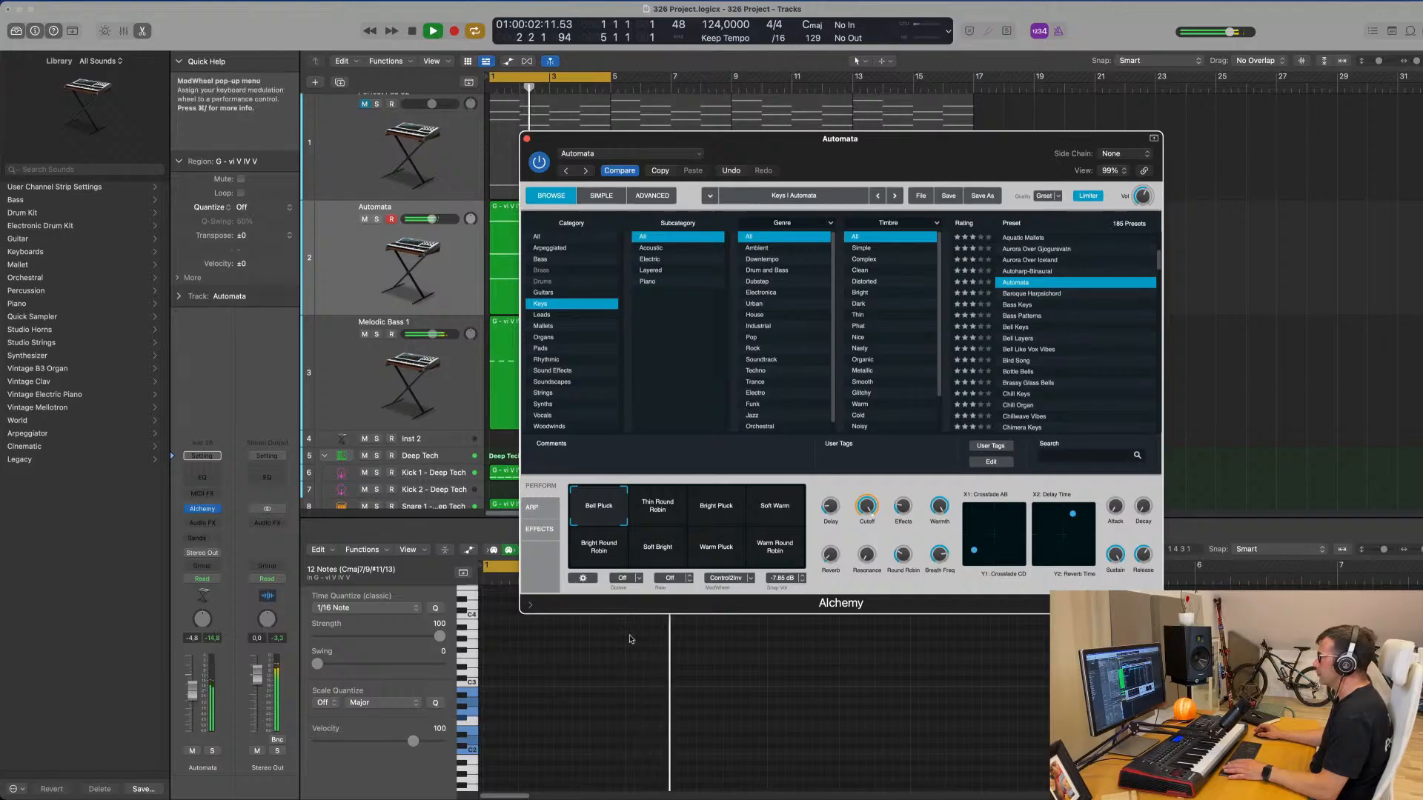
key(Return)
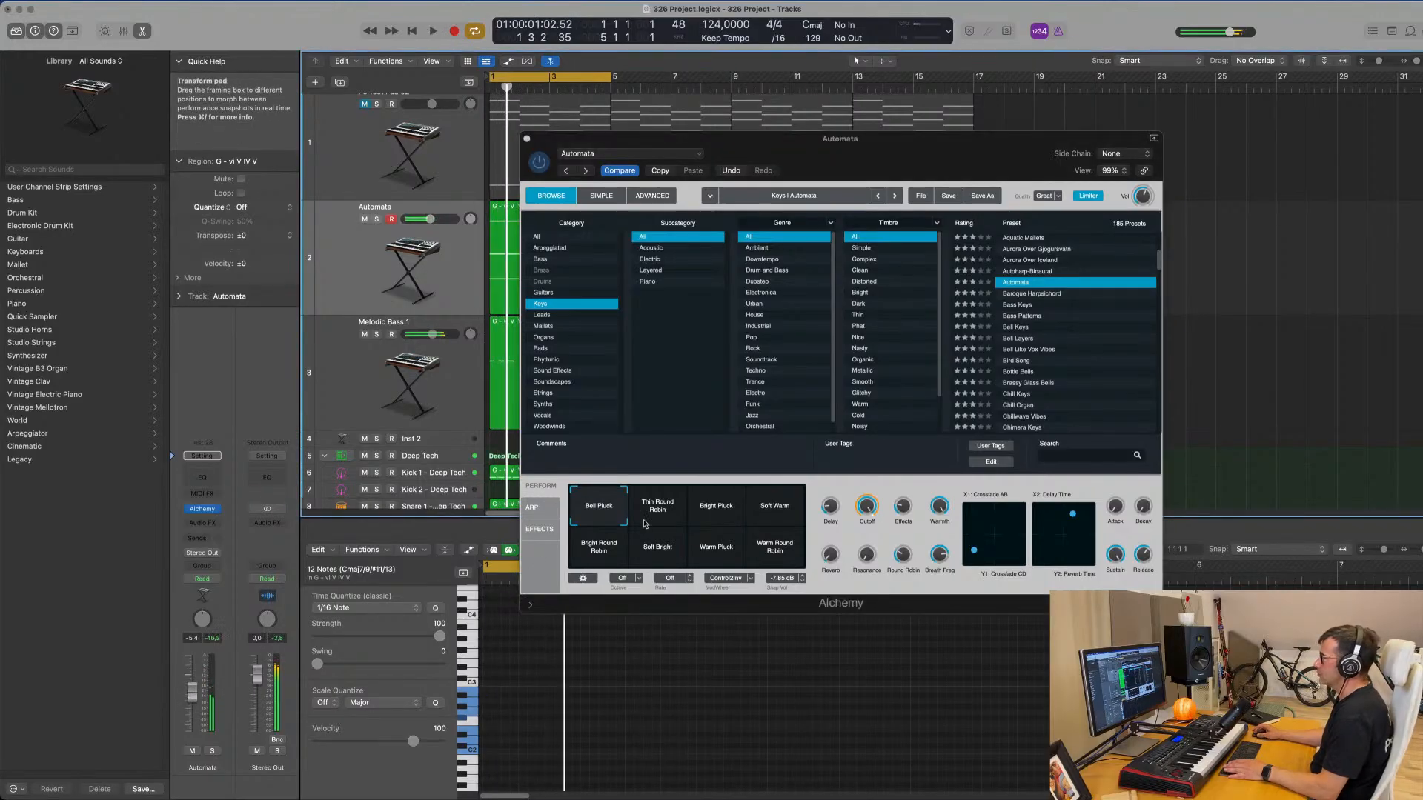
key(Return)
- Audition Automata's Thin Round Robin, Bright Pluck, Soft Warm and Bright Round Robin snapshots, and select Warm Pluck
click(658, 512)
click(716, 518)
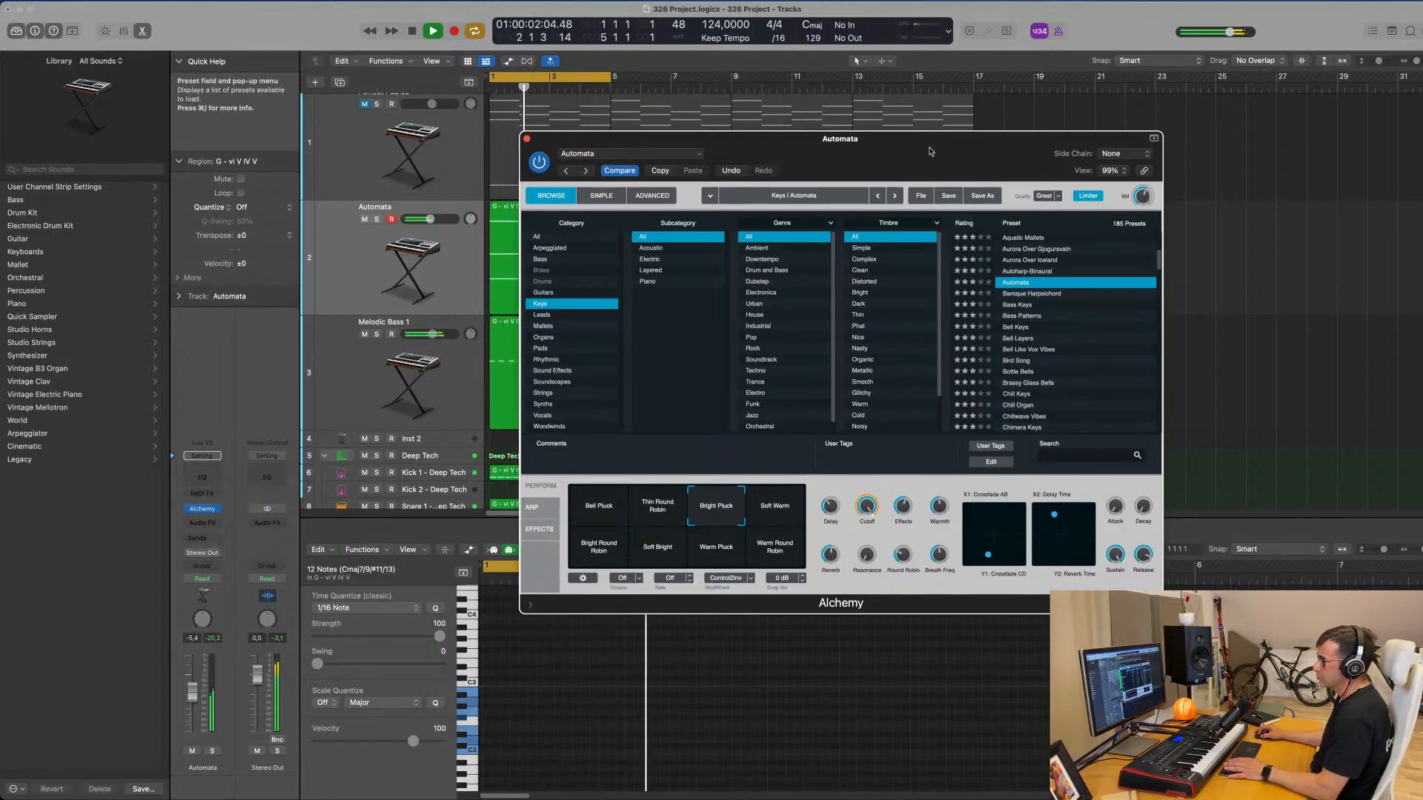
drag(860, 138, 967, 170)
click(873, 547)
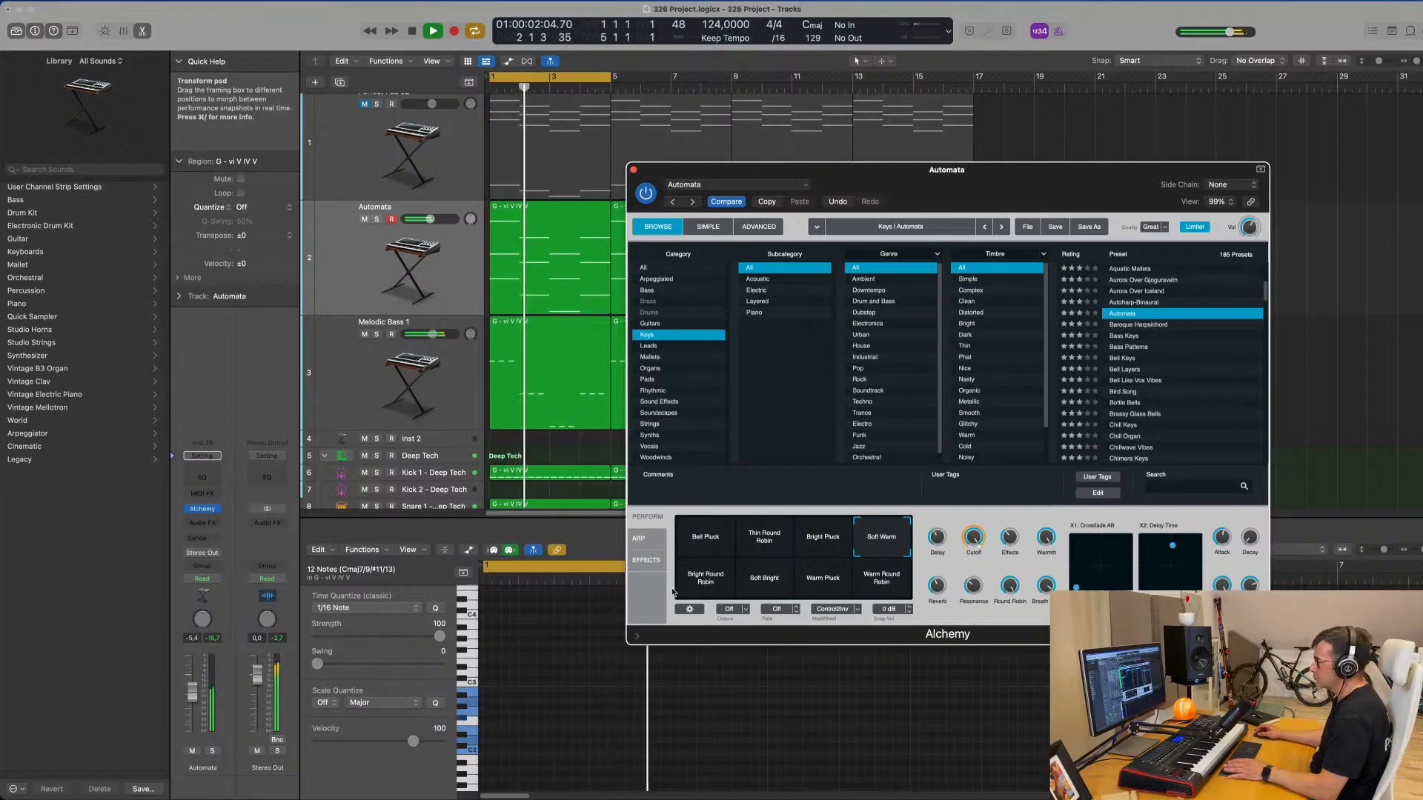
click(701, 586)
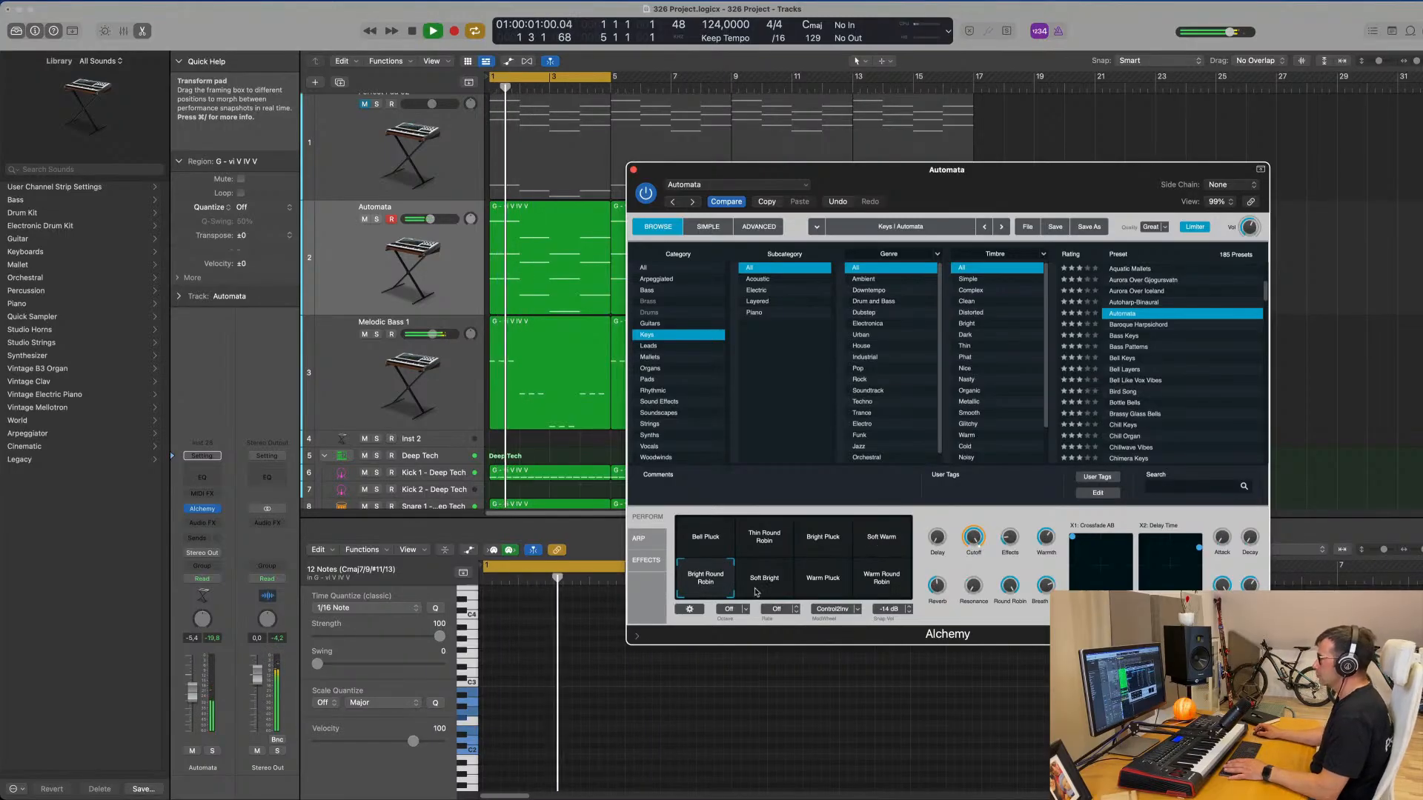
click(821, 585)
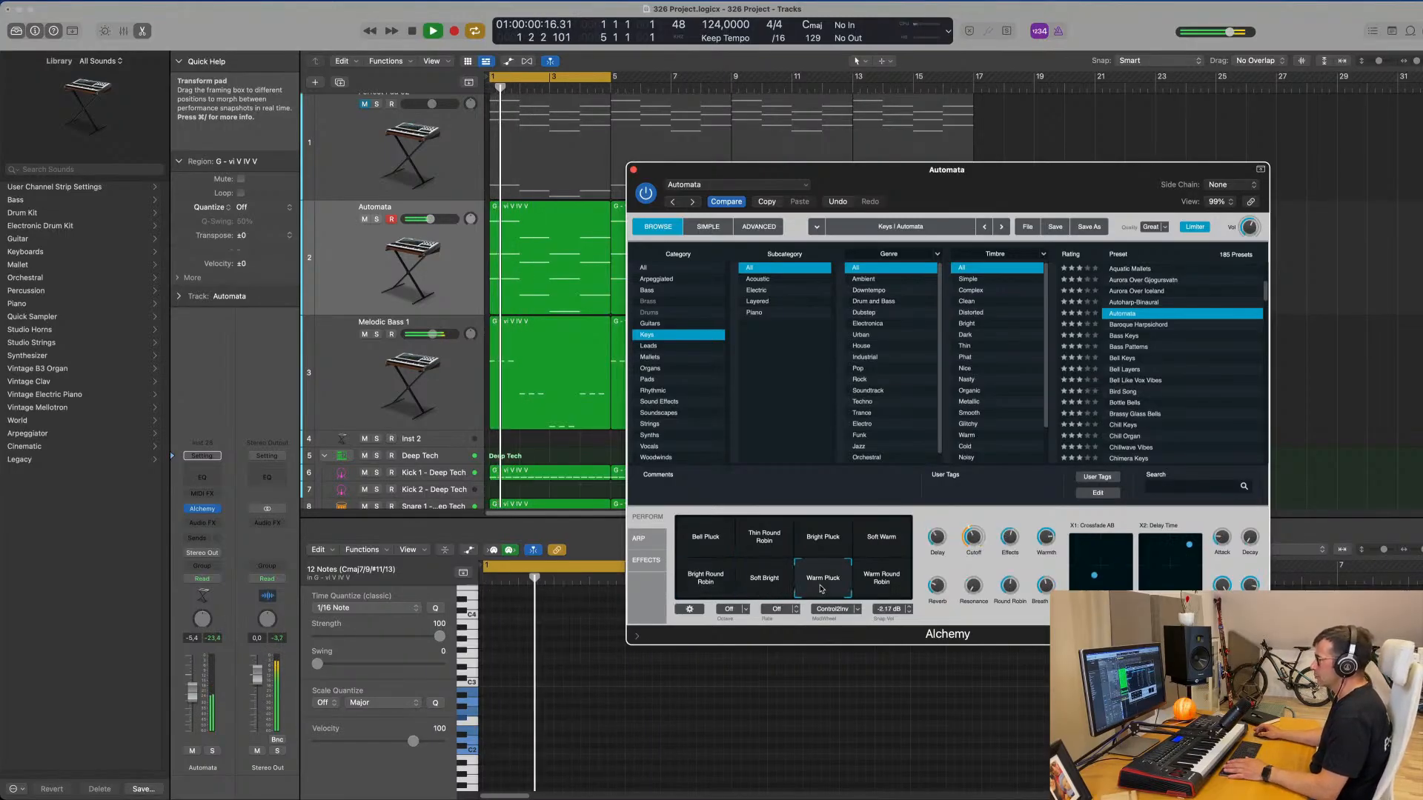
- Audition Automata's Warm Round Robin snapshot, and morph the sound between the Soft Warm and Warm Round Robin snapshots
click(879, 583)
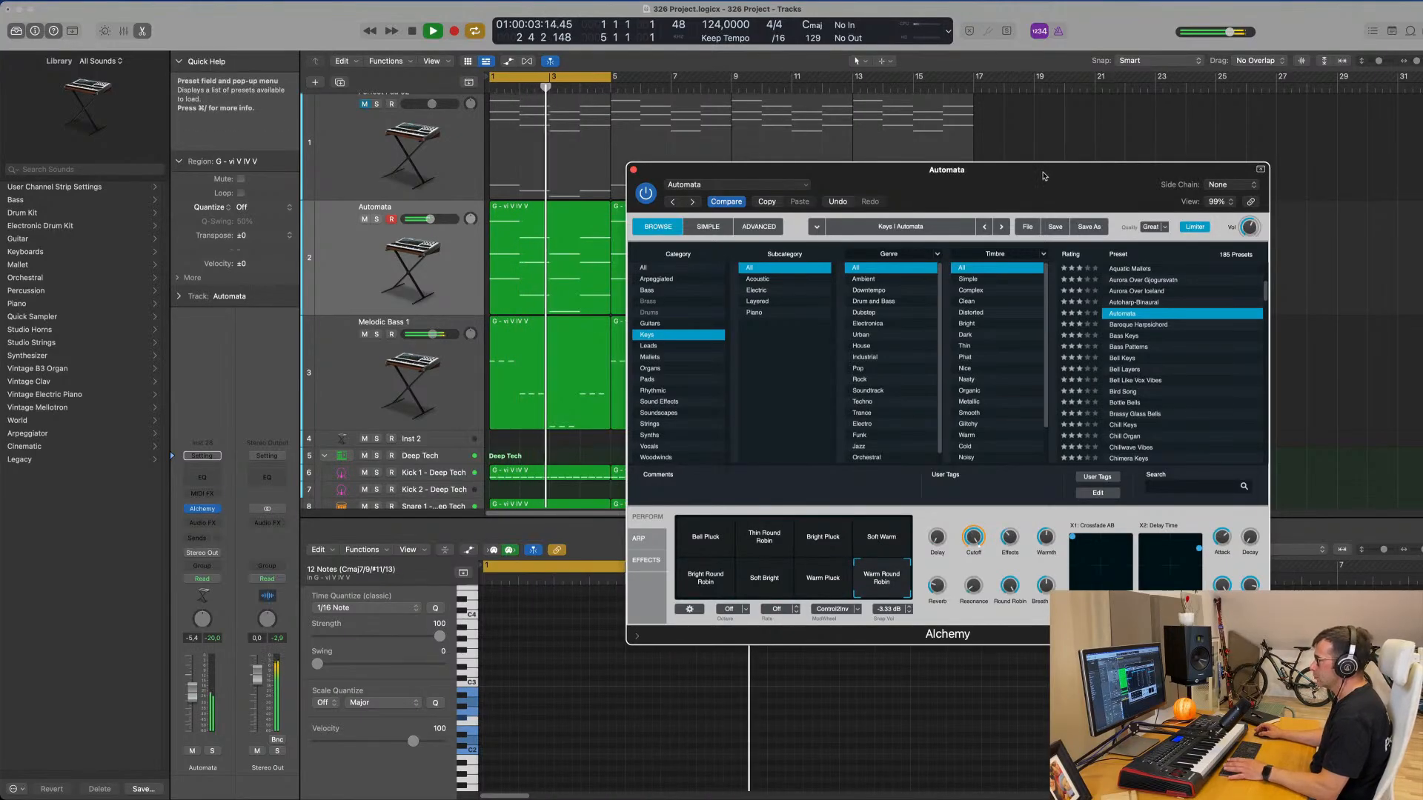
mouse_move(1043, 176)
mouse_down()
mouse_move(1082, 99)
mouse_move(981, 131)
mouse_move(1018, 192)
mouse_move(1046, 151)
mouse_up()
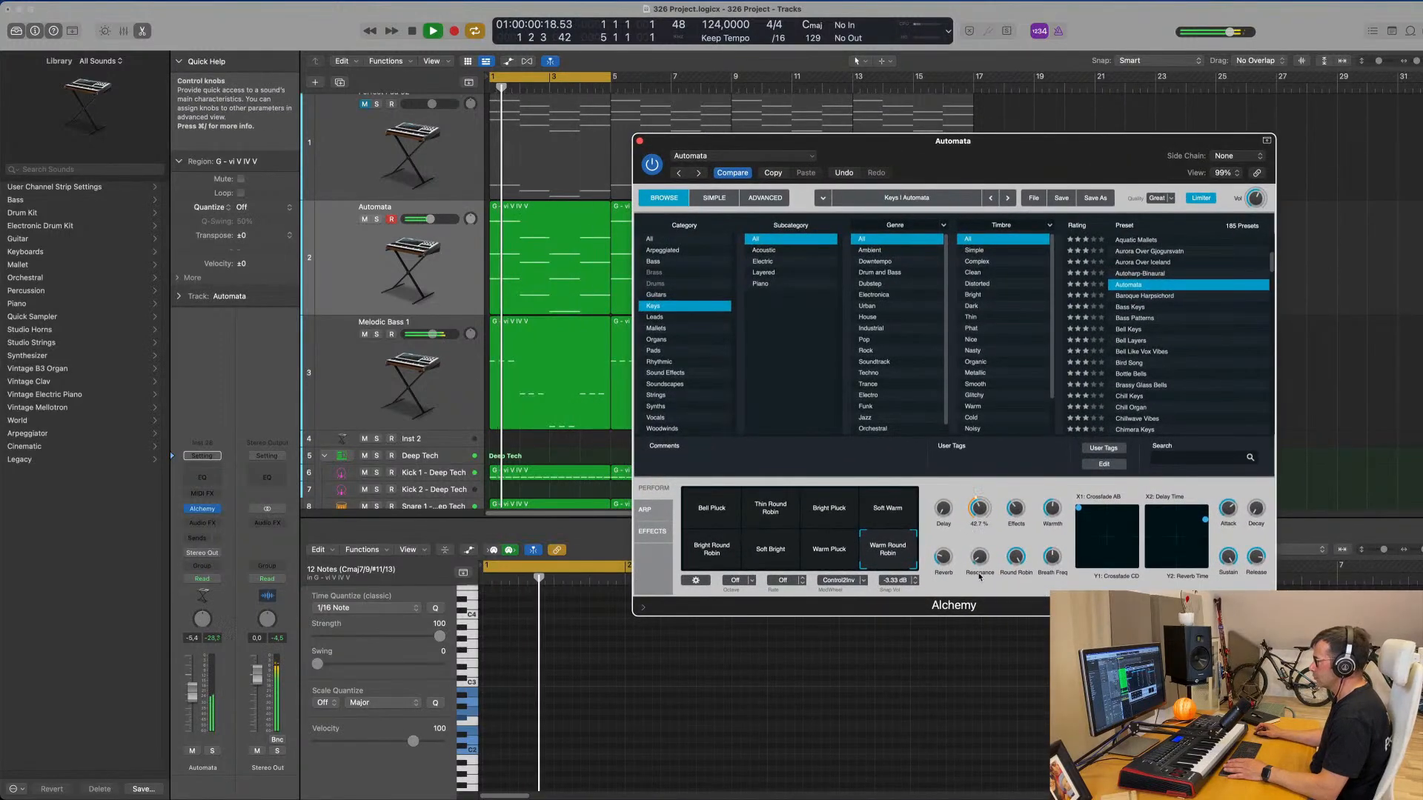
click(898, 510)
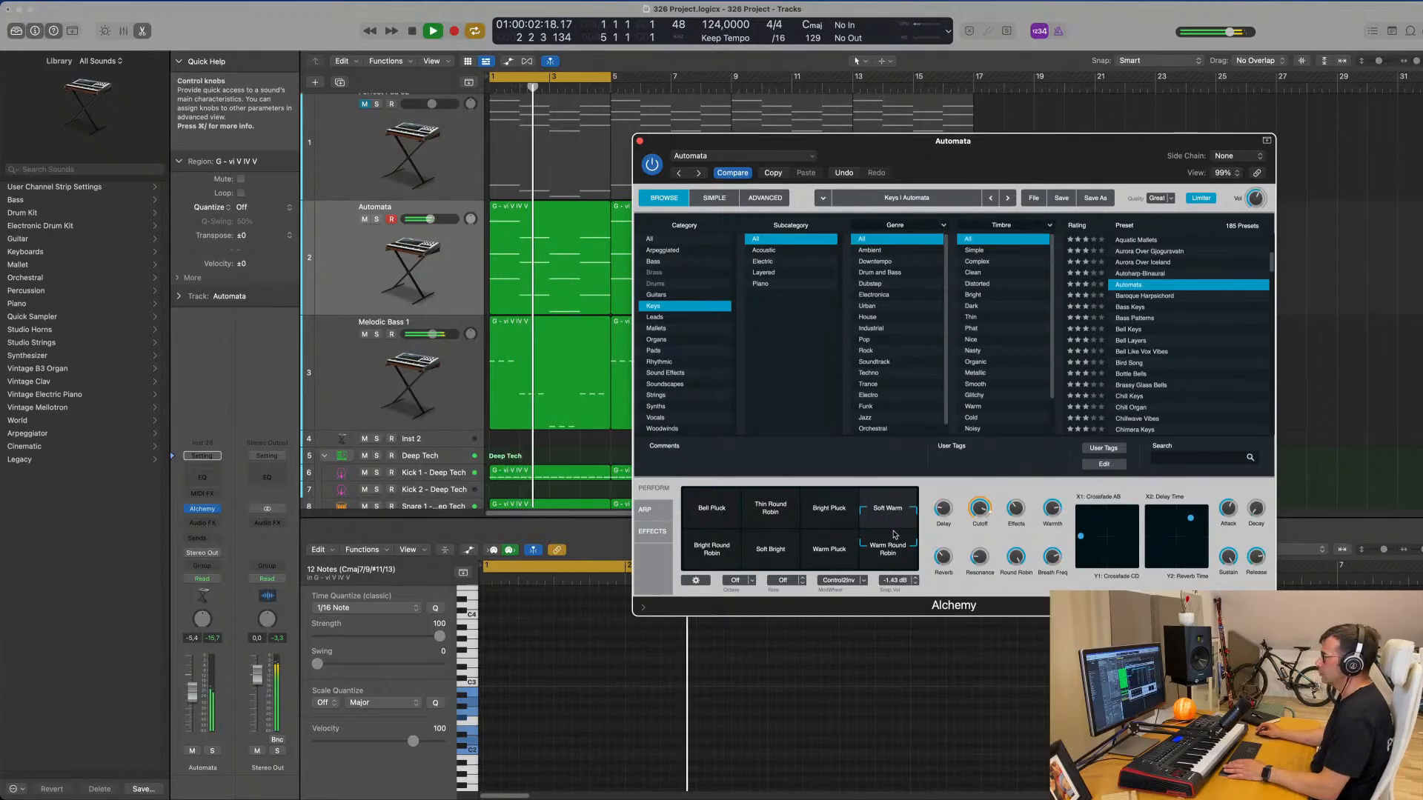
drag(896, 533, 897, 533)
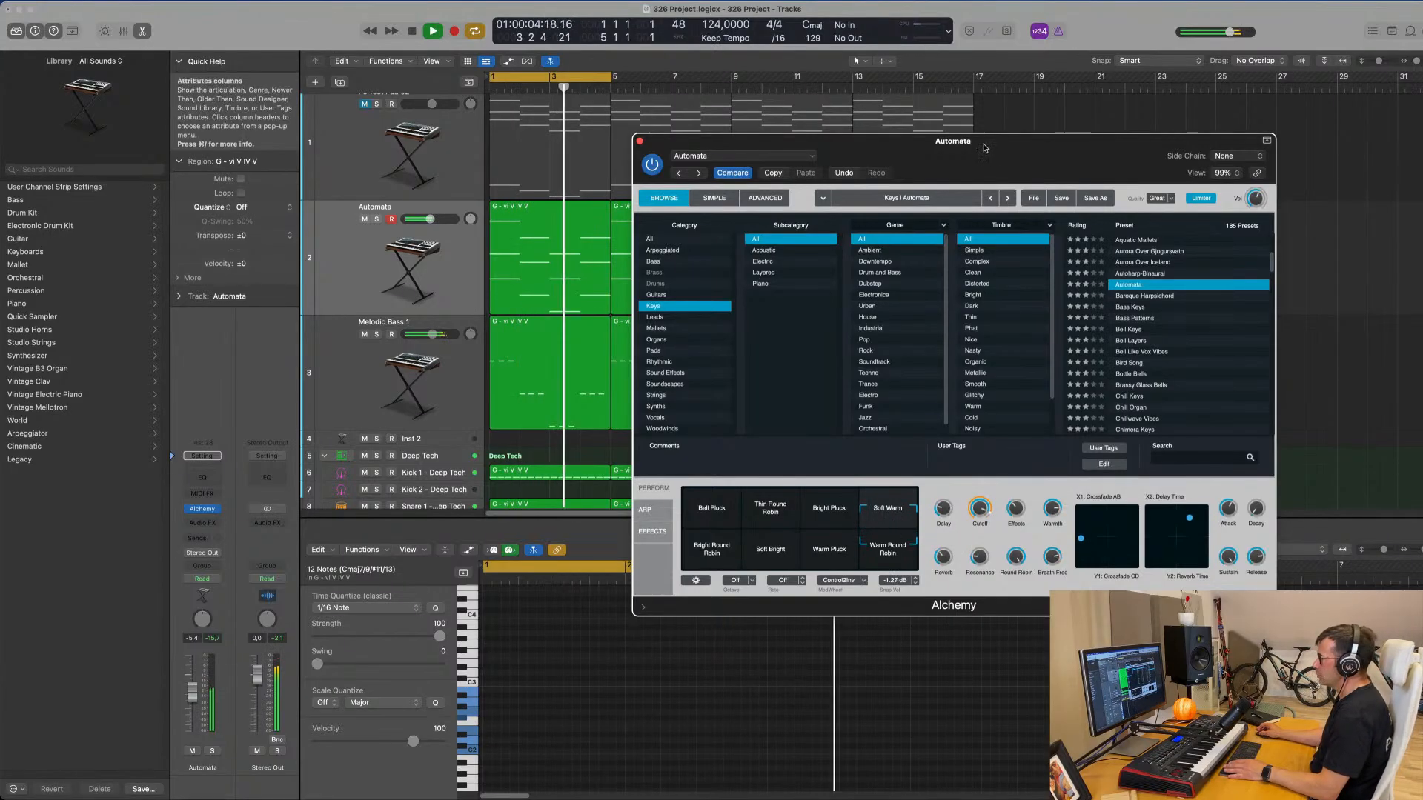
drag(984, 145, 1090, 137)
click(745, 133)
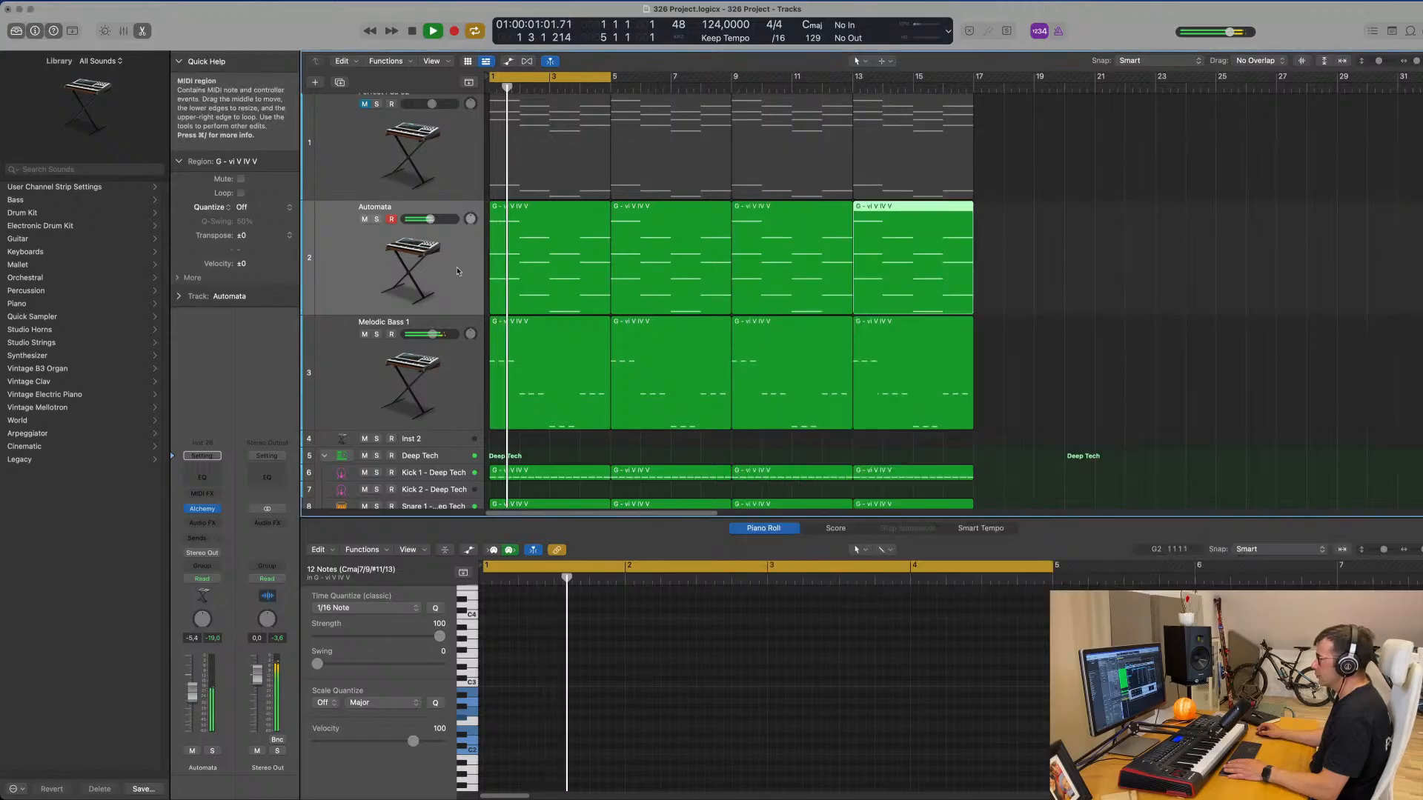
- Set the Automata track's volume to -5.0 dB, check it soloed and in the full mix, and review its Alchemy settings
key(s)
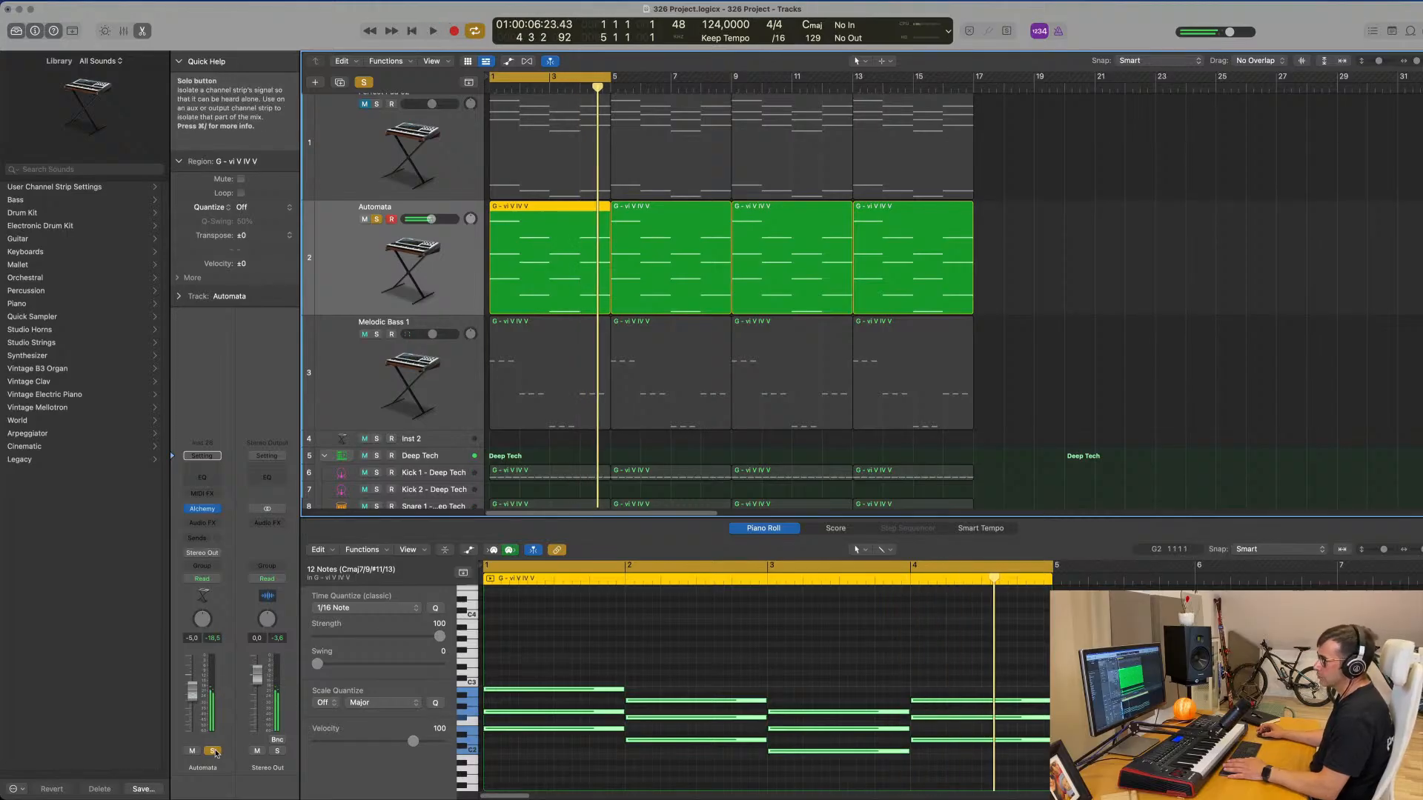
key(s)
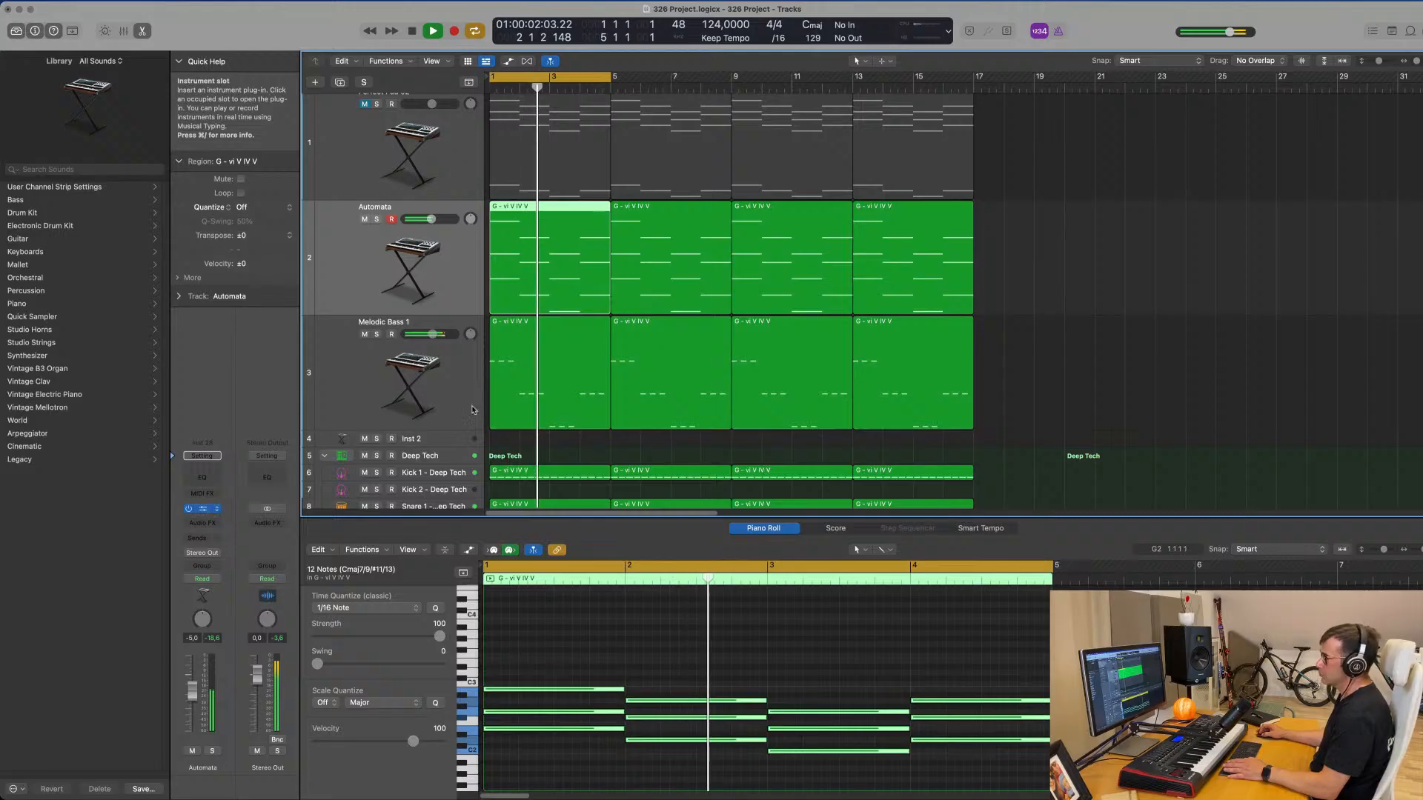
click(202, 509)
drag(1152, 144, 1021, 111)
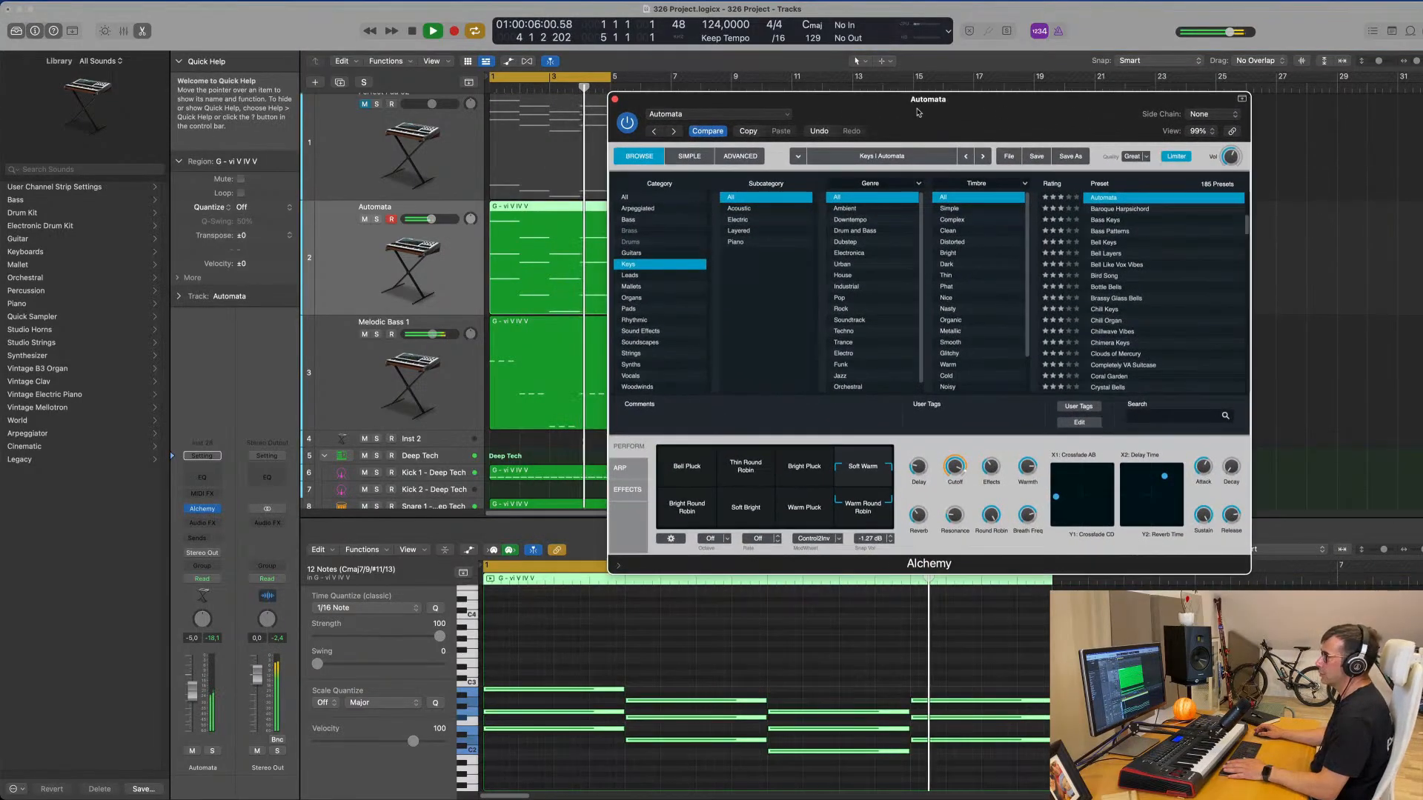
click(614, 99)
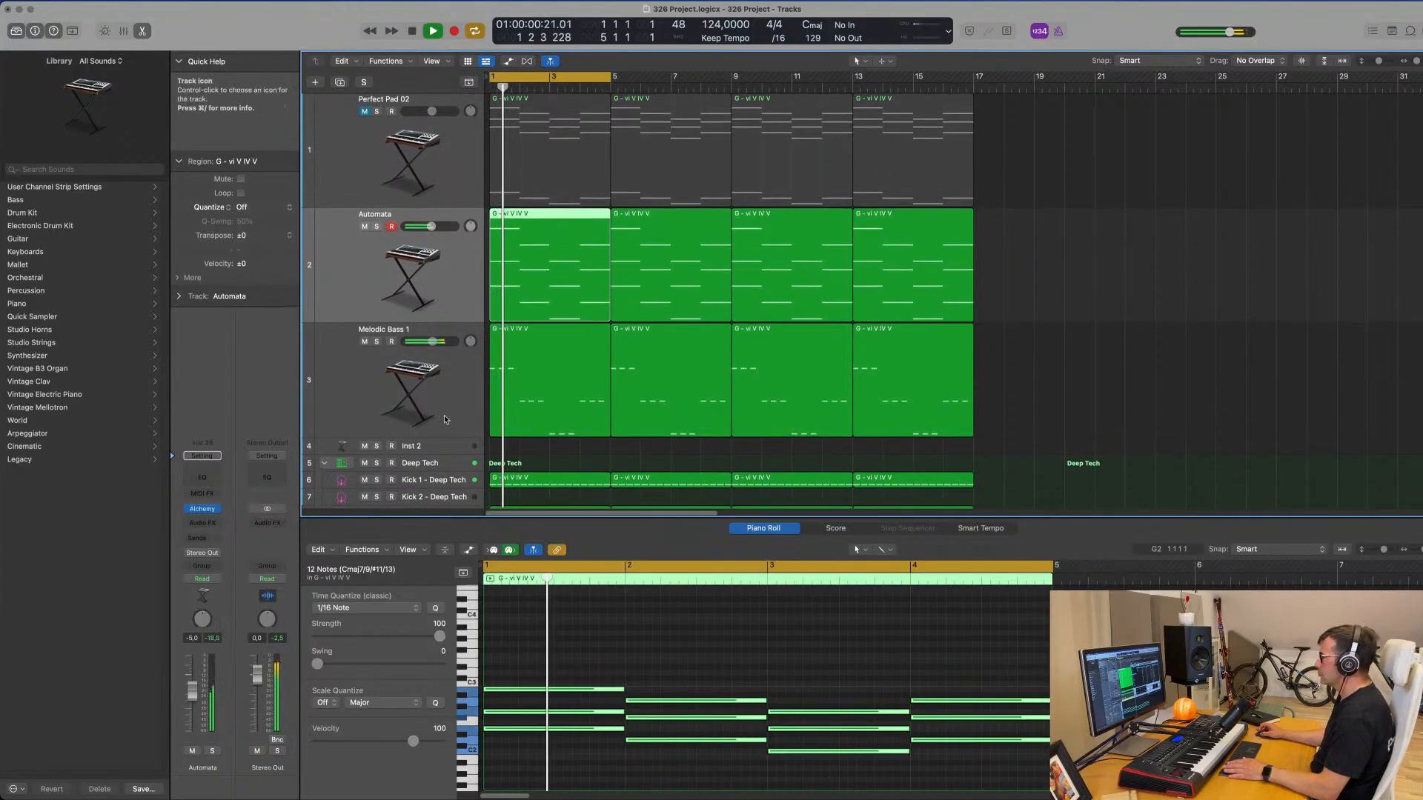
- Insert a Compressor on the Melodic Bass 1 track and set its side chain to Kick 1 - Deep Tech (Inst 3)
click(445, 427)
click(212, 528)
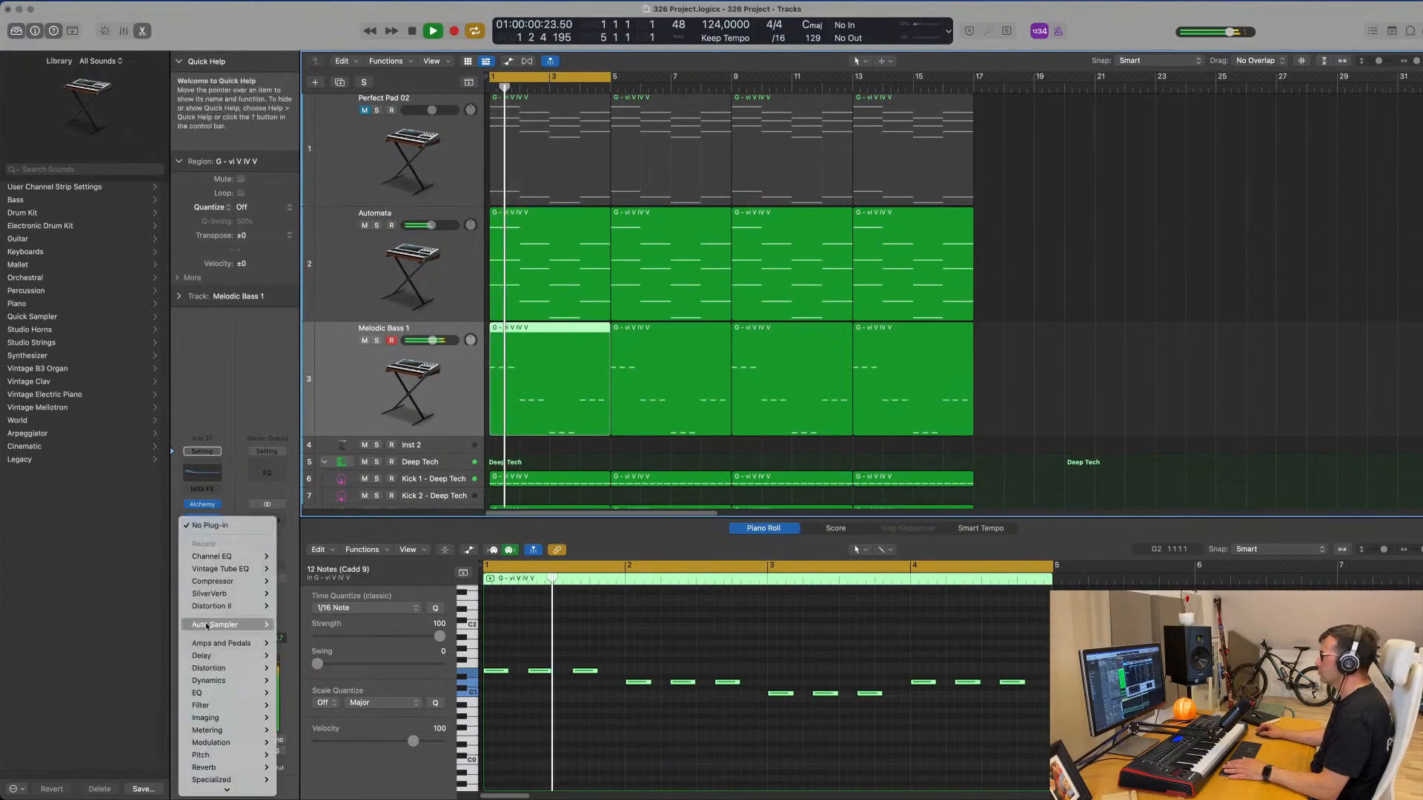
mouse_move(252, 581)
click(310, 583)
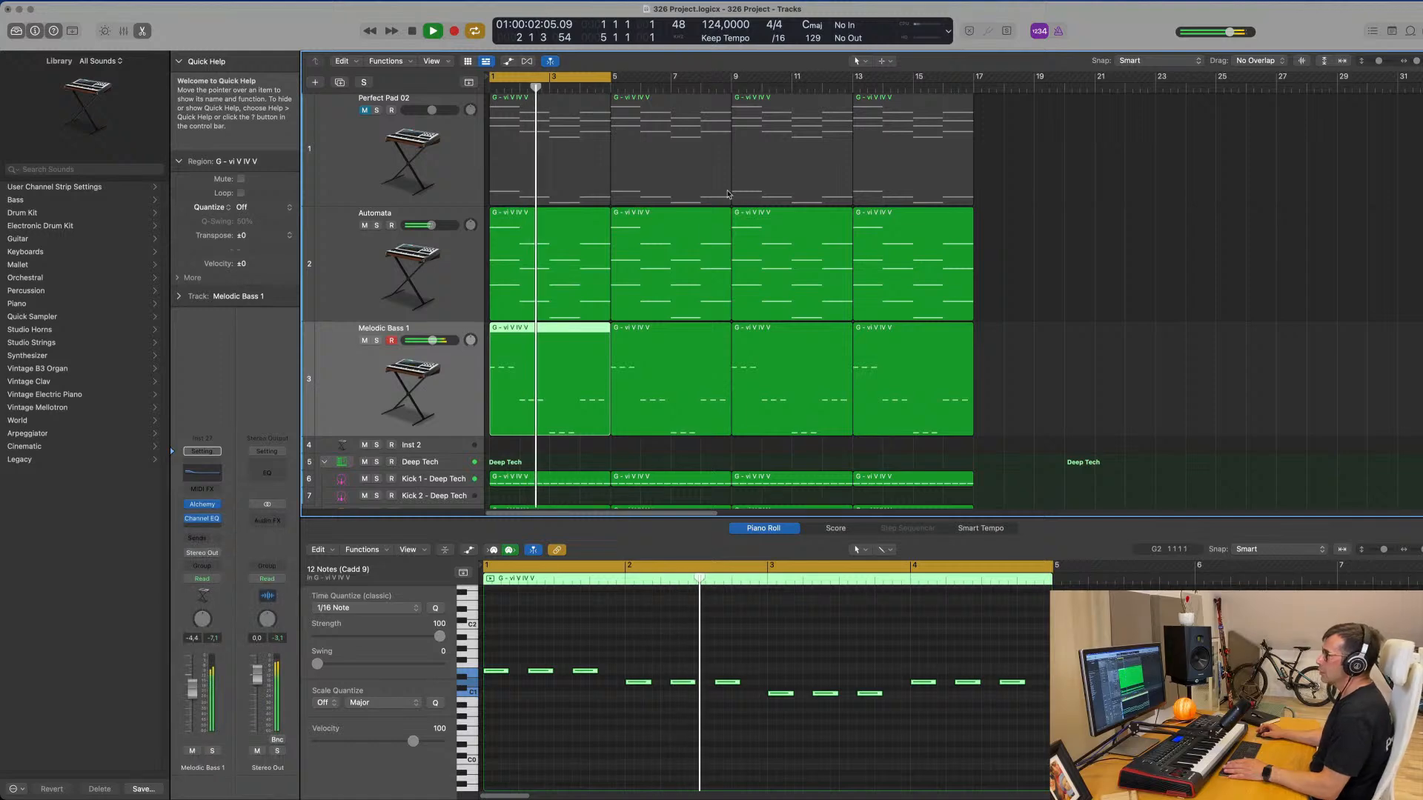
click(952, 163)
mouse_move(955, 186)
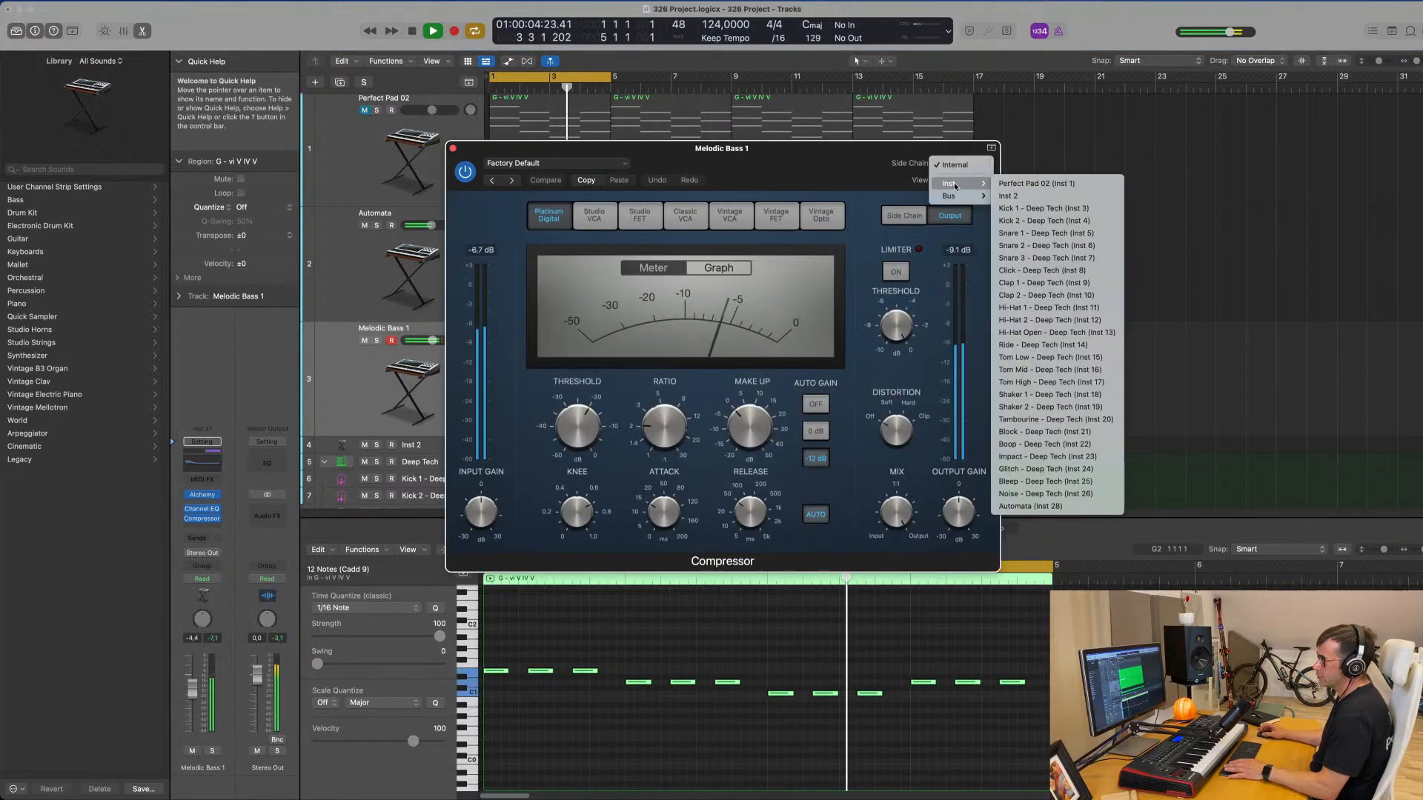
click(1022, 209)
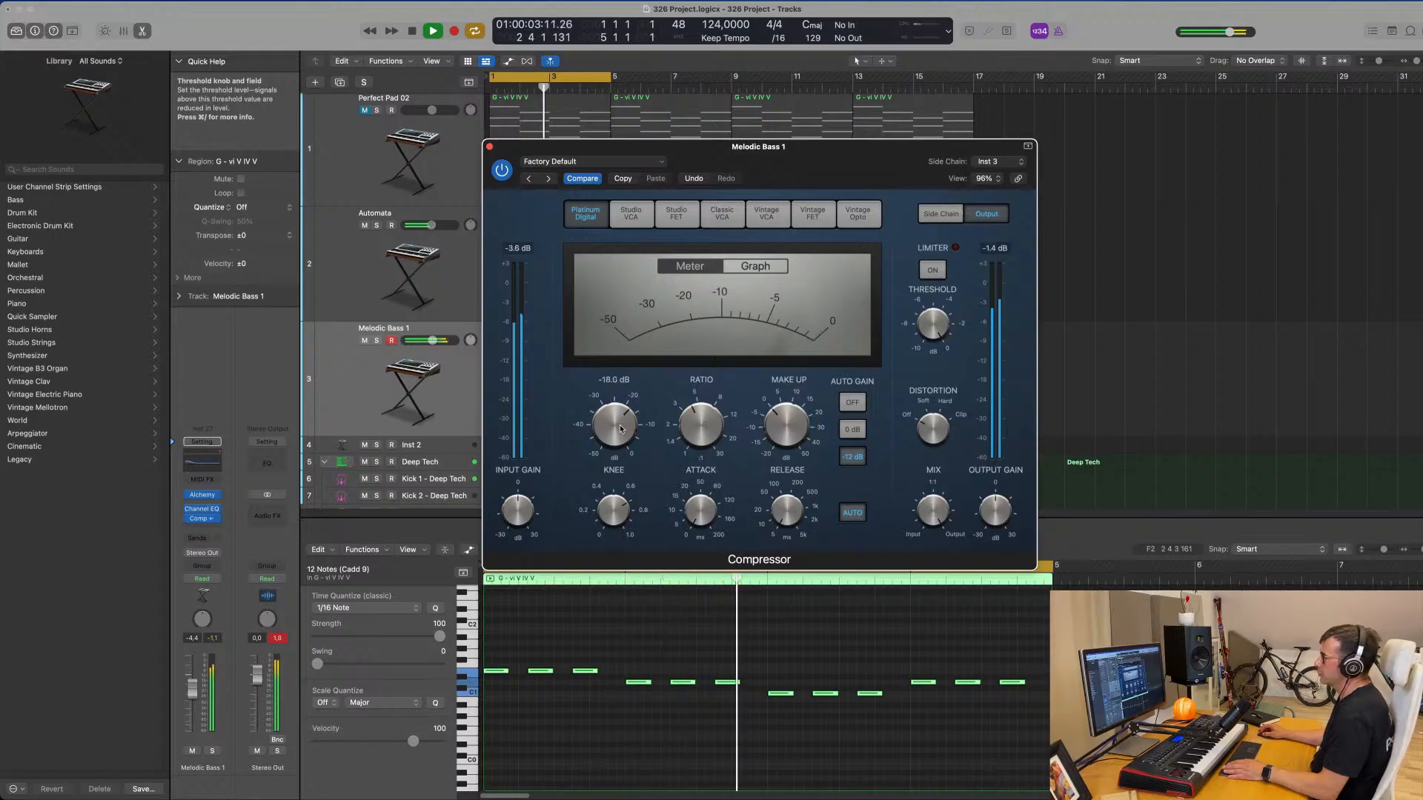
- Reset the Stereo Out peak reading, adjust the bass compressor's distortion, and lower Melodic Bass 1 to -9.4 dB
click(277, 641)
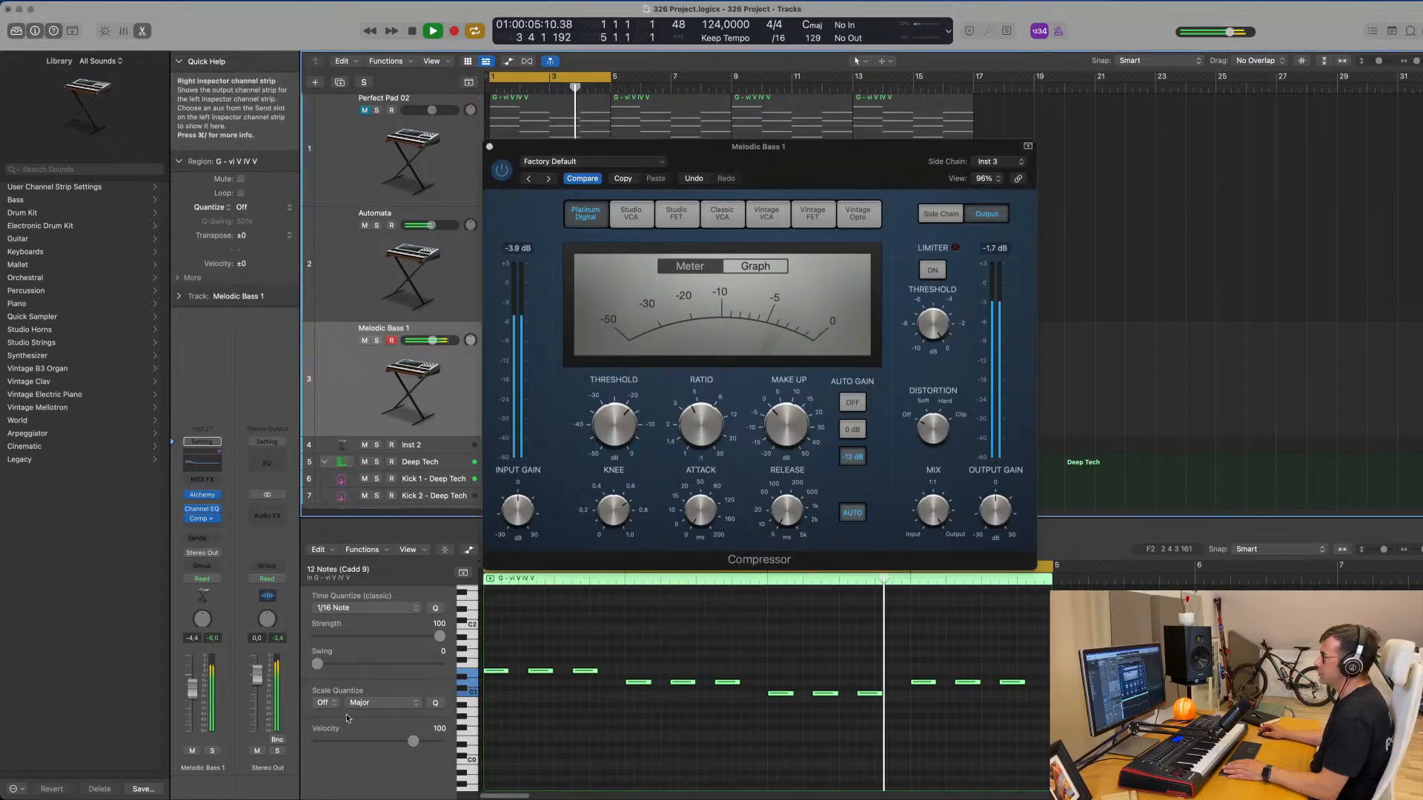
drag(935, 419, 937, 409)
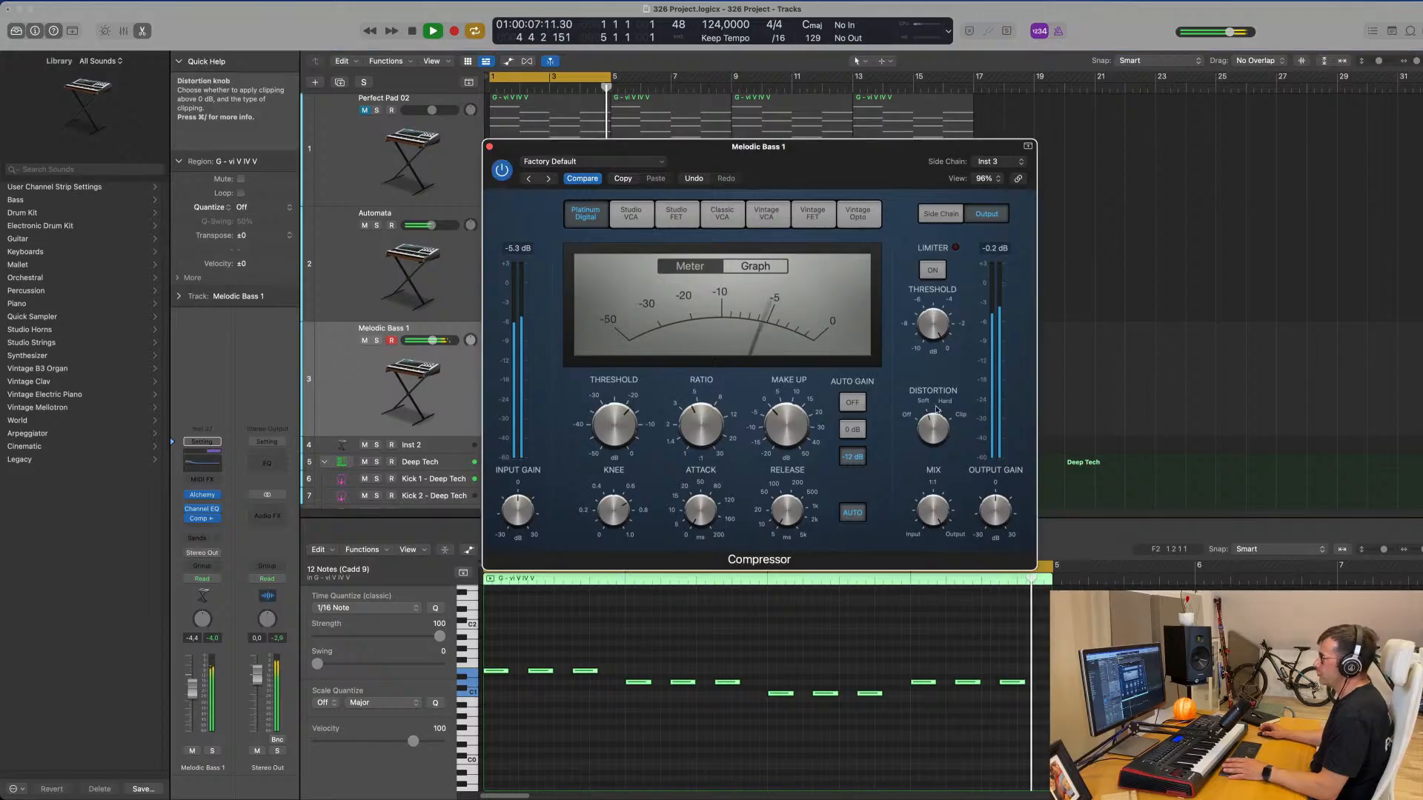
drag(844, 160, 891, 169)
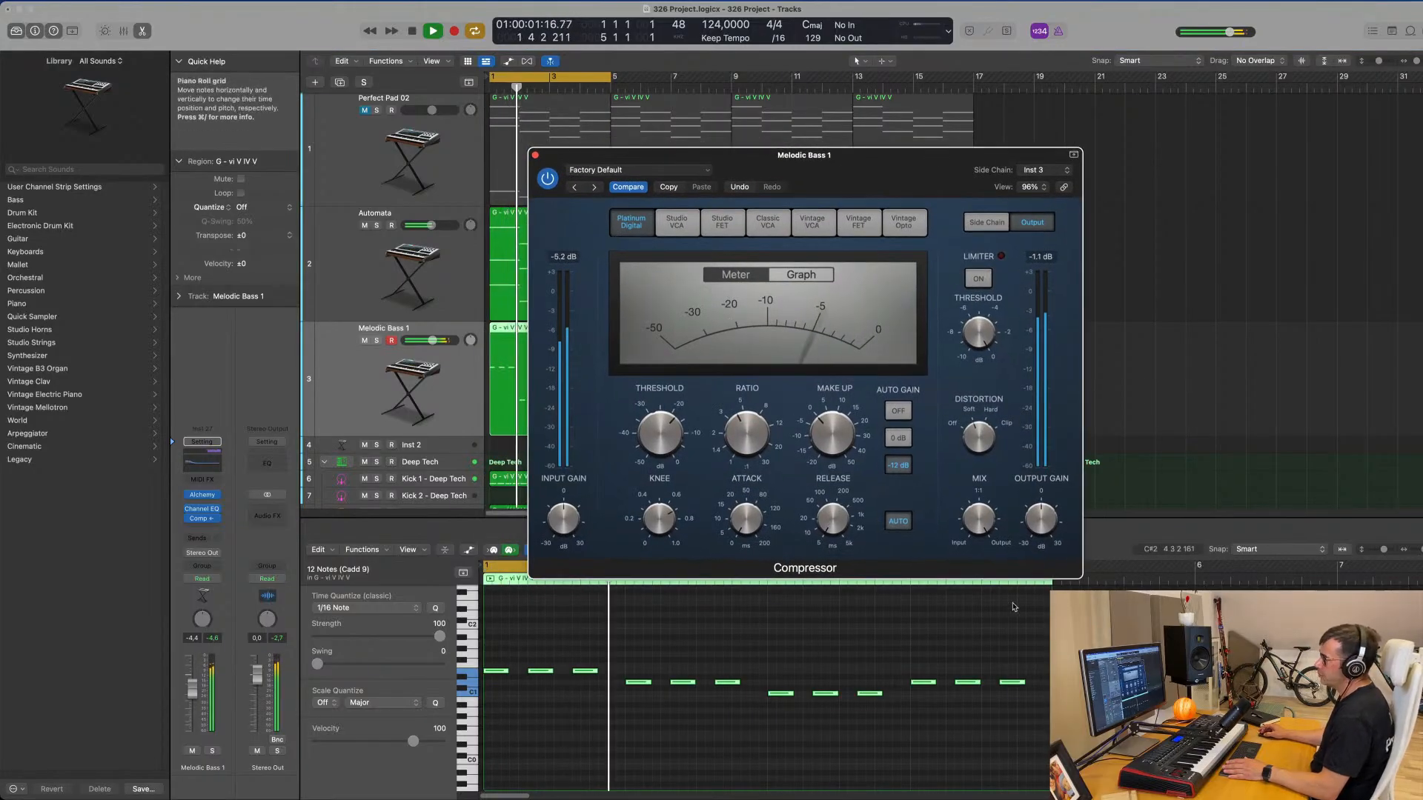
drag(432, 340, 429, 340)
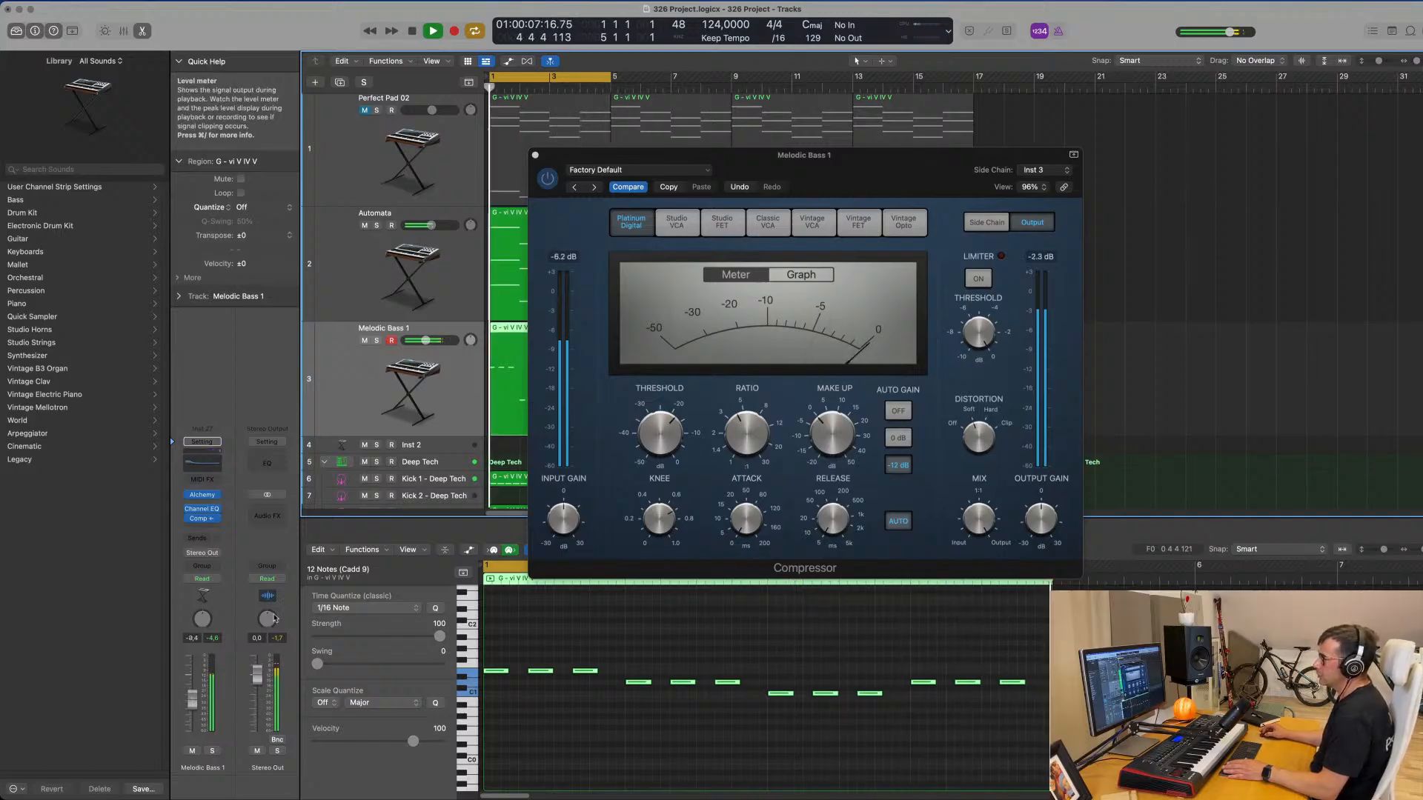
click(535, 155)
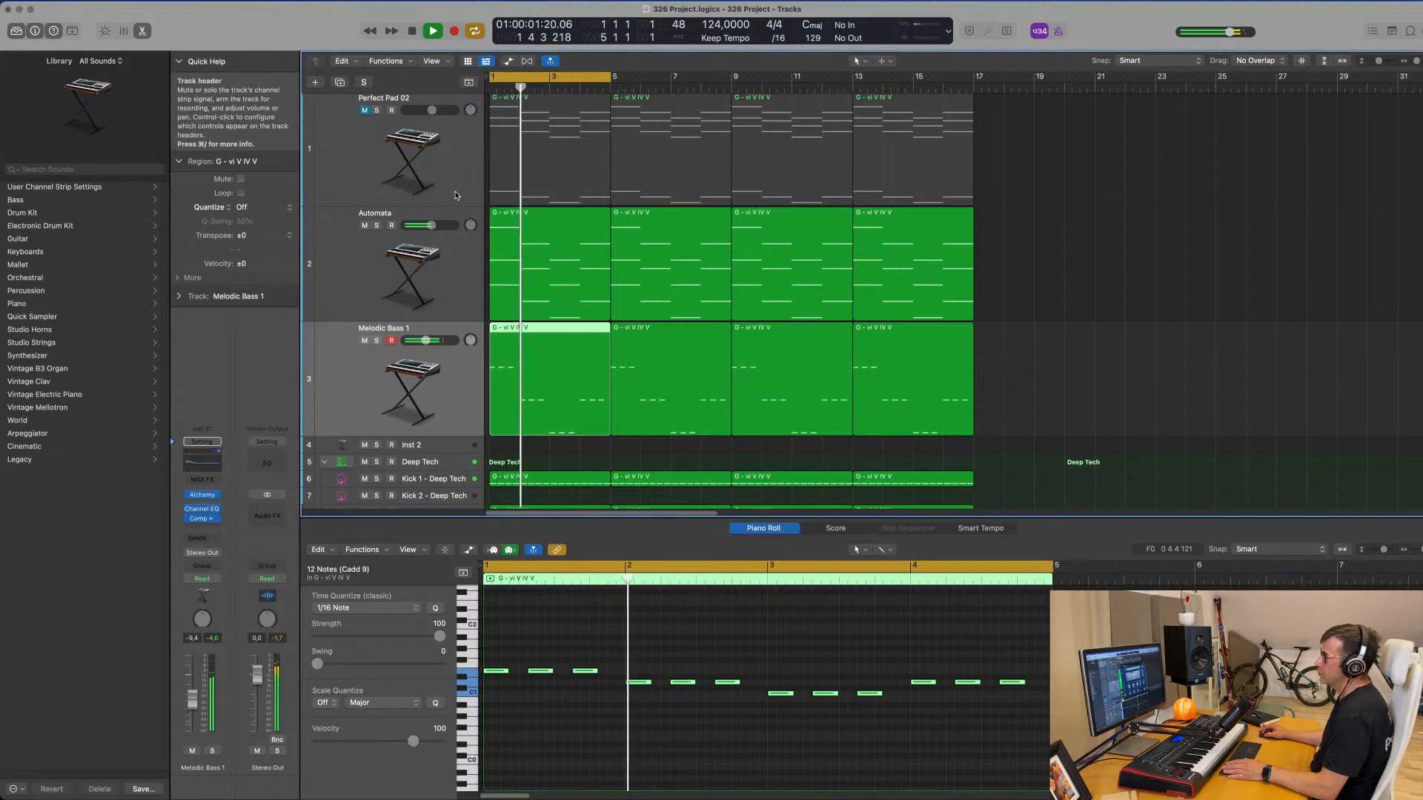
- Unmute the Perfect Pad 02 track, lower its Alchemy cutoff and set the delay to about 35.5%
click(447, 199)
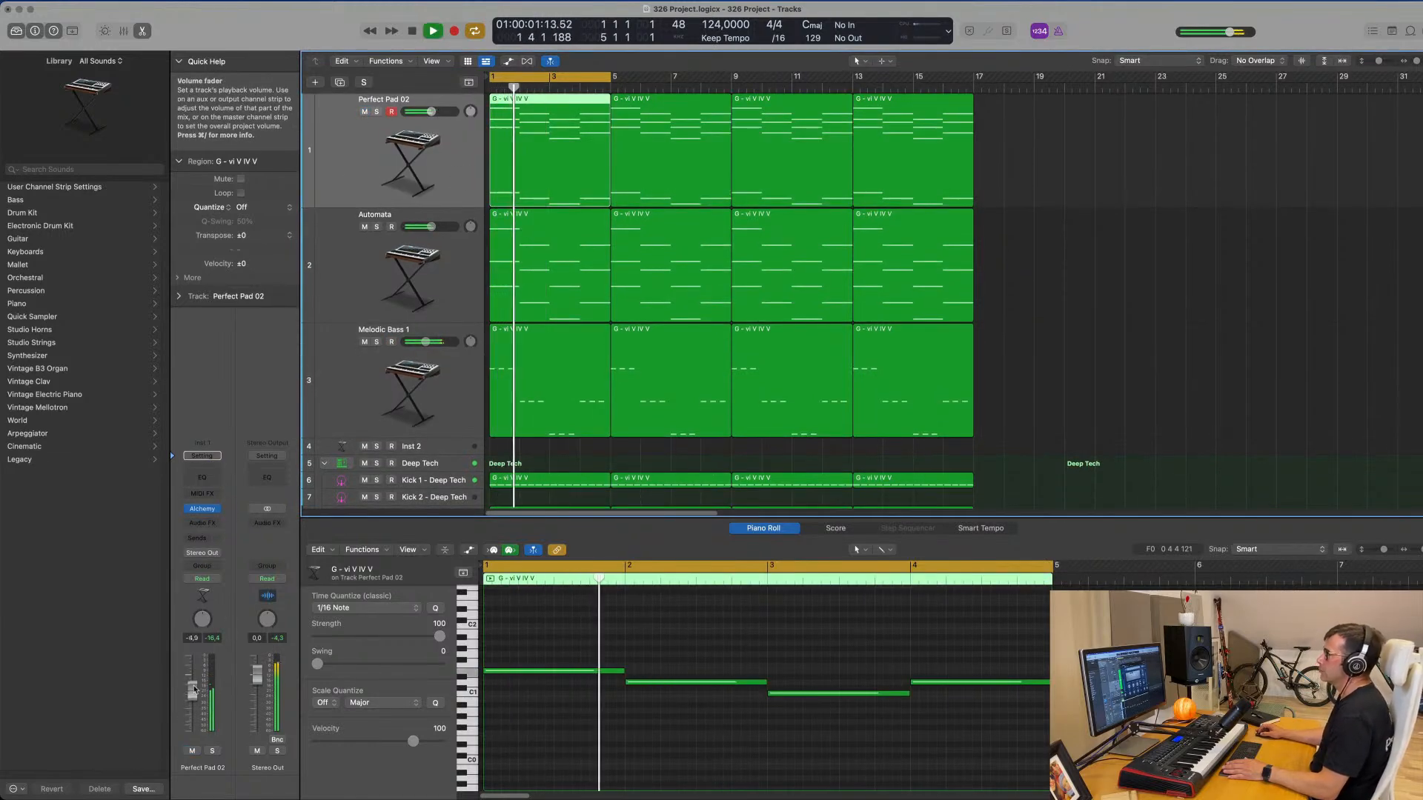
click(203, 511)
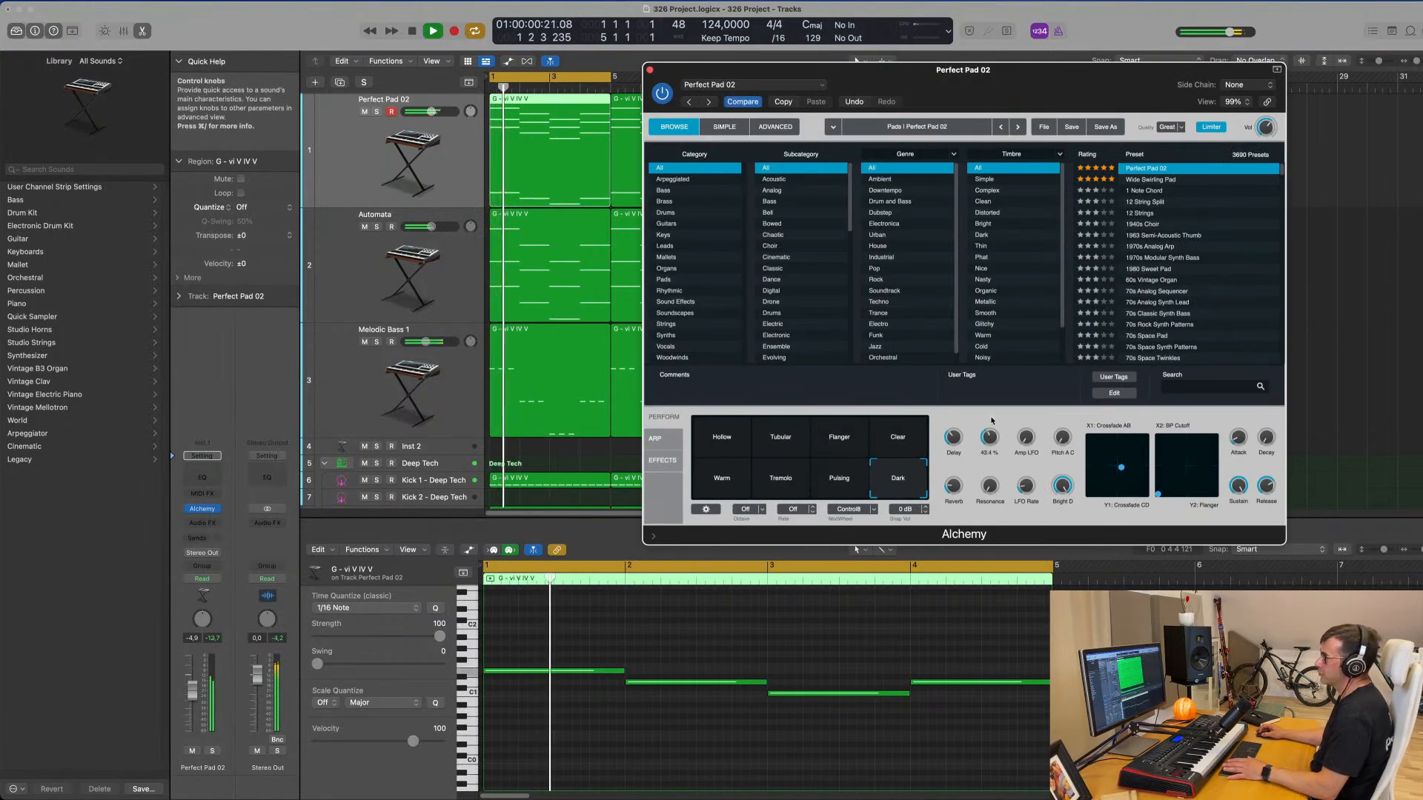
drag(991, 420, 987, 452)
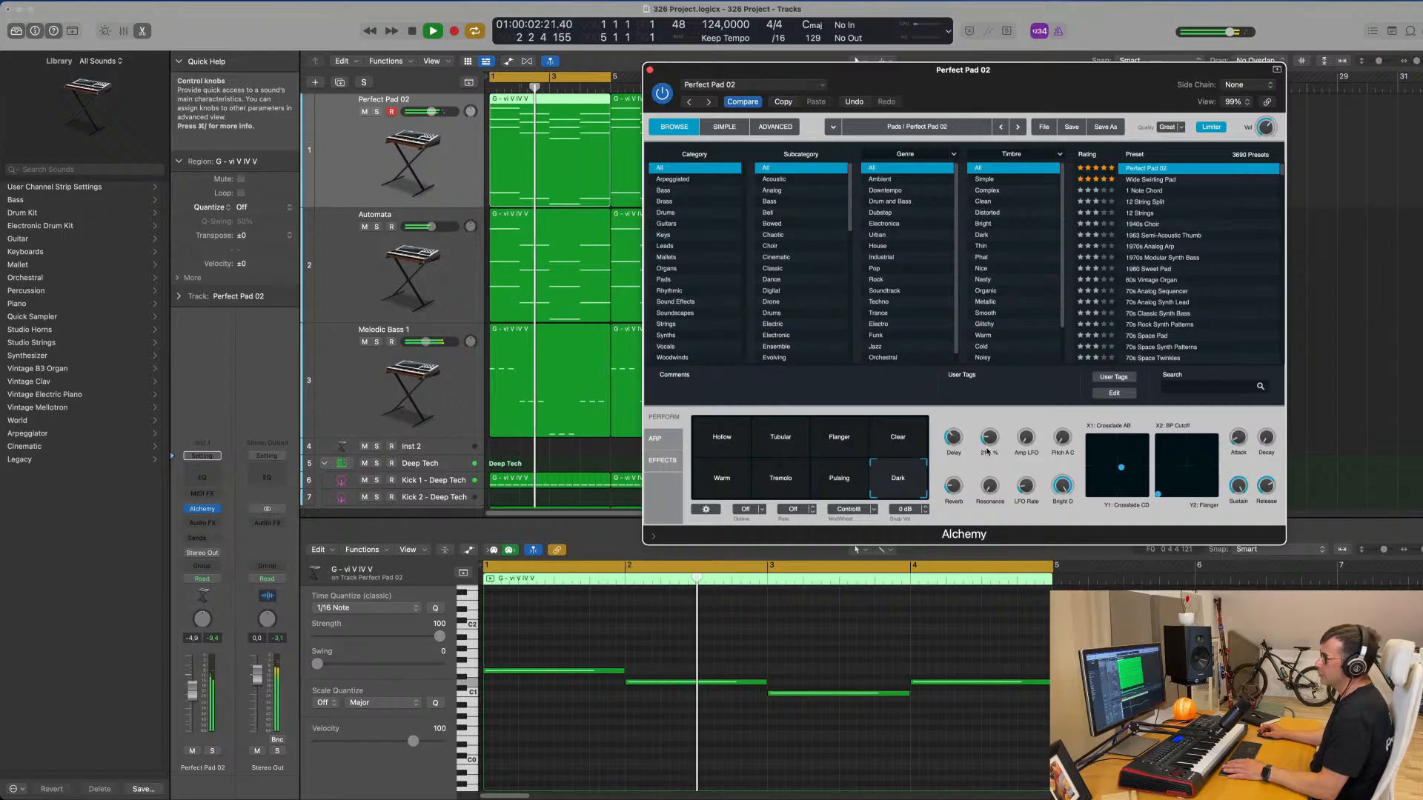
key(space)
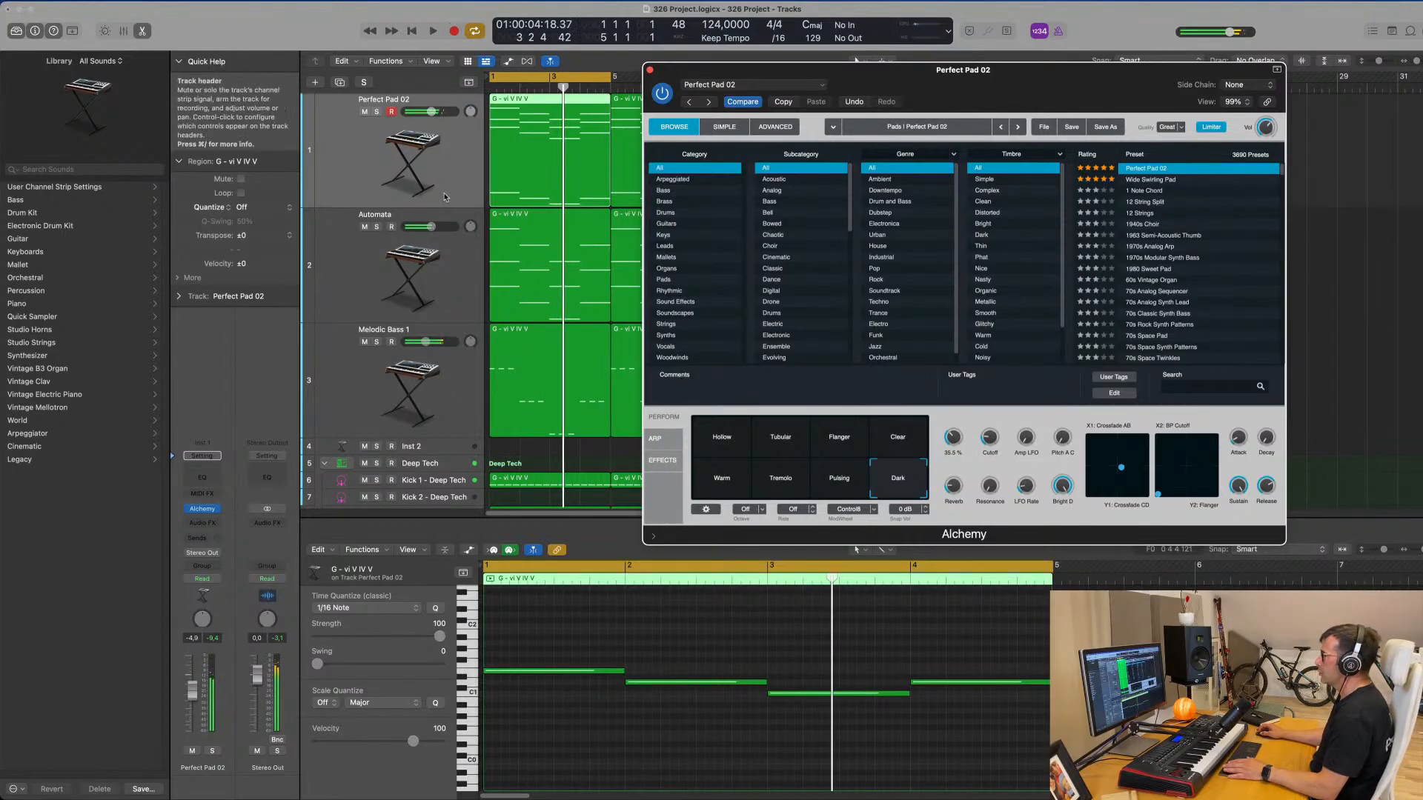
key(space)
- Add a Channel EQ to Perfect Pad 02 with a 12 dB/Oct low cut at 198 Hz, and lower the track to -10.6 dB
click(202, 478)
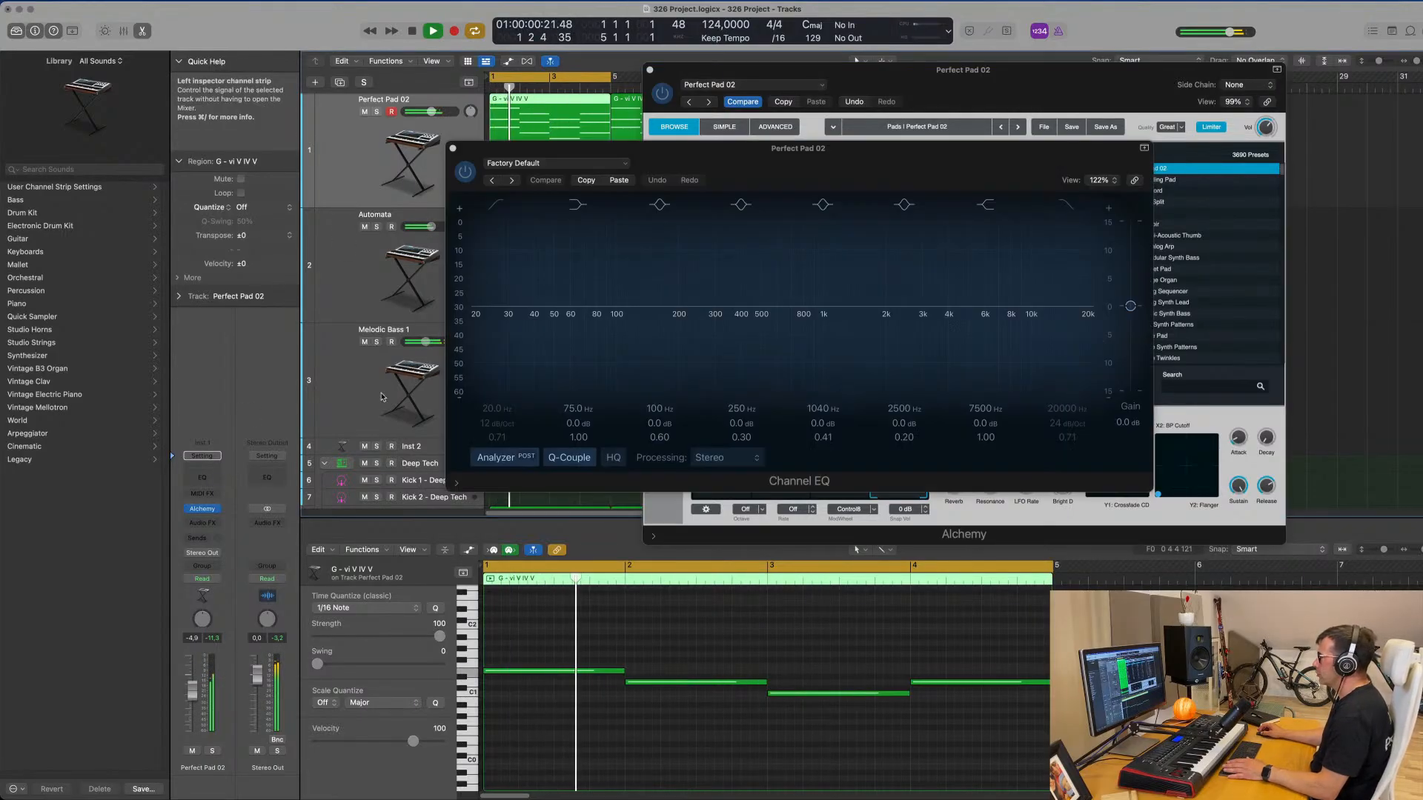
click(499, 206)
drag(486, 357, 684, 316)
drag(192, 690, 192, 705)
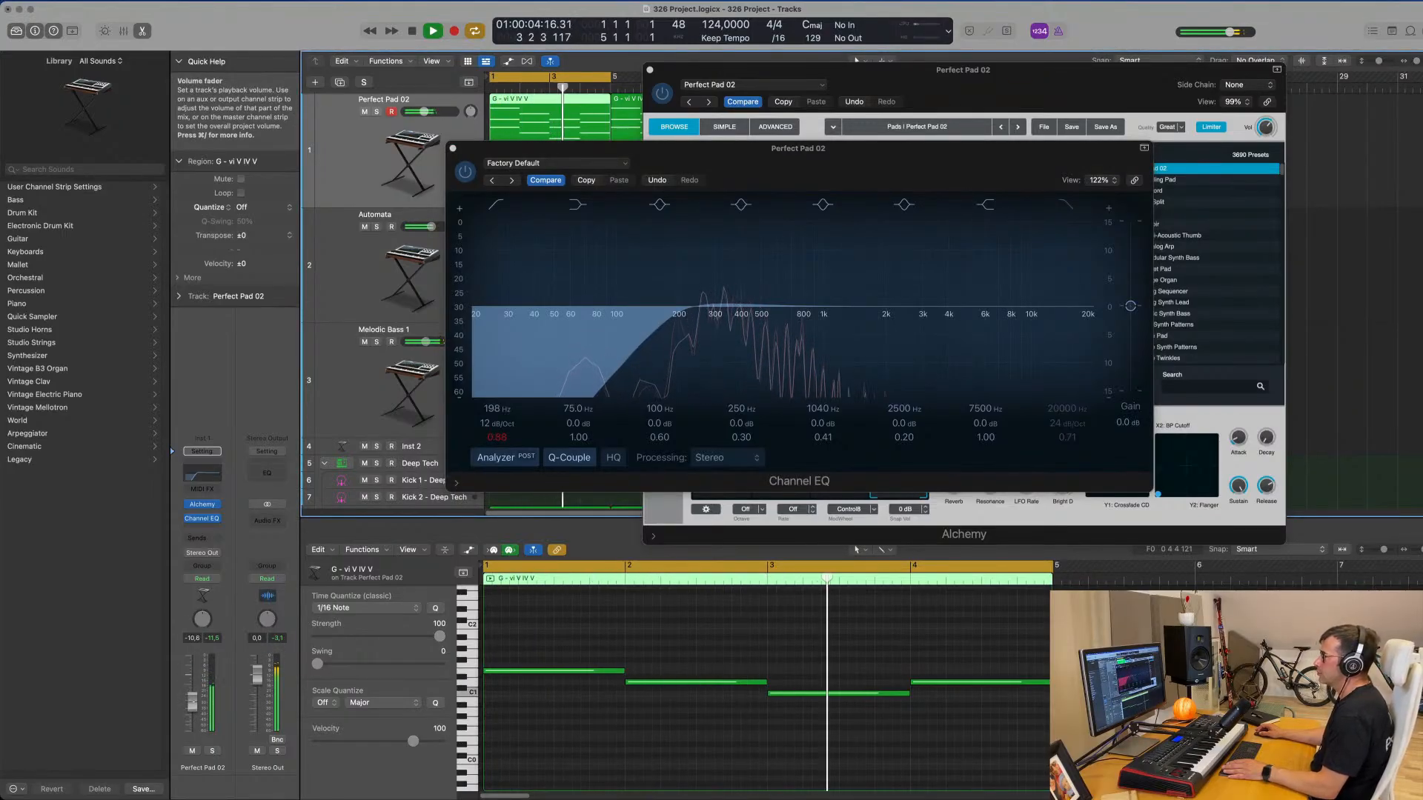
click(453, 149)
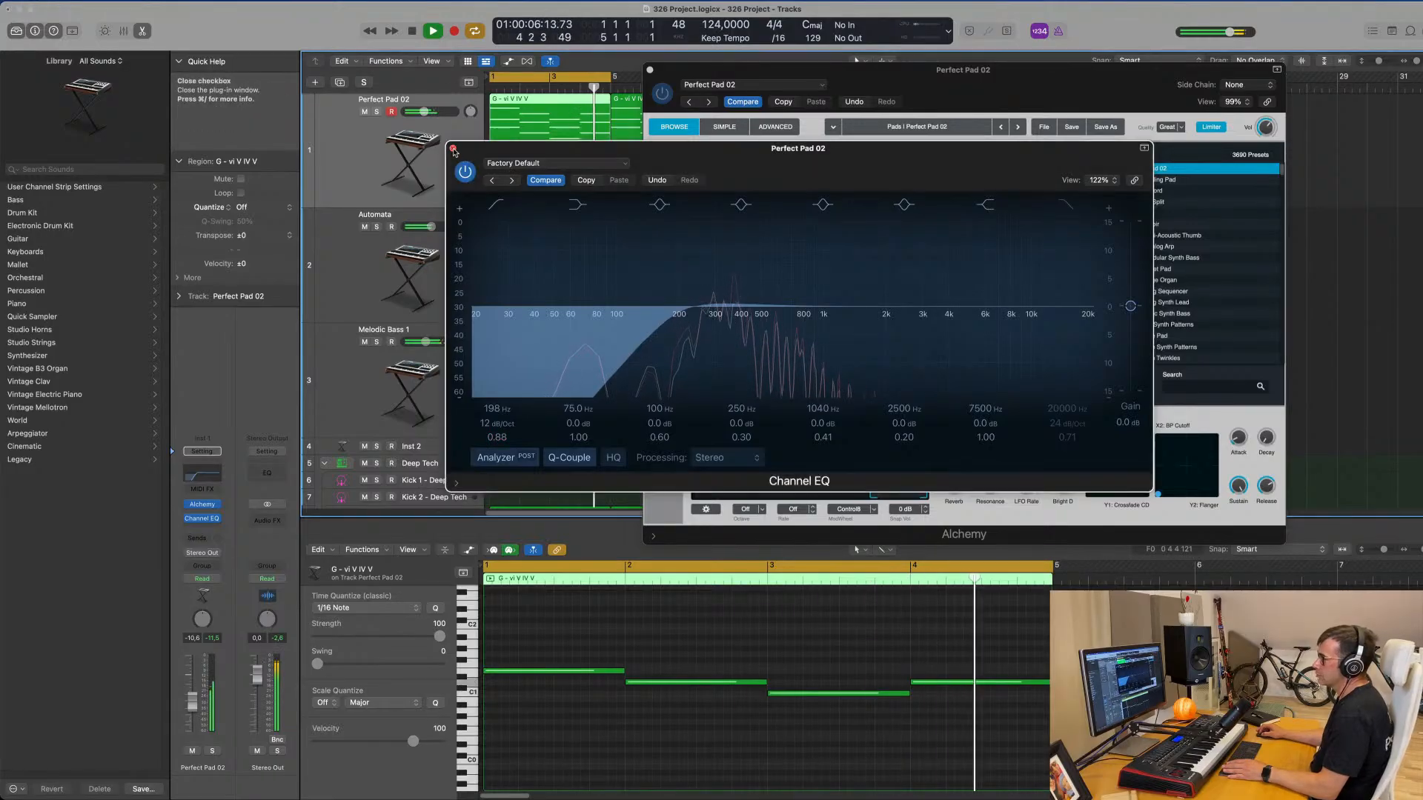
drag(1016, 93, 953, 105)
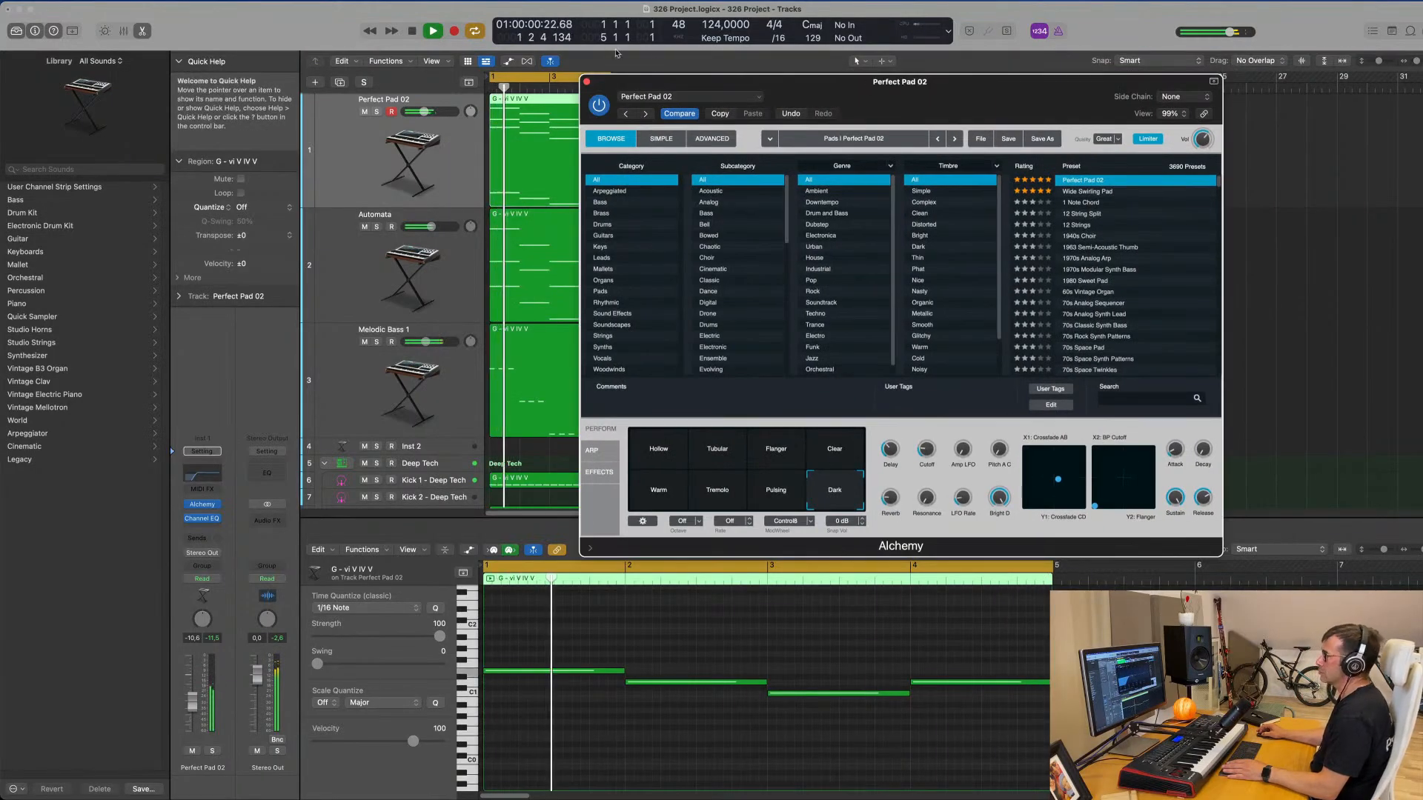
click(586, 82)
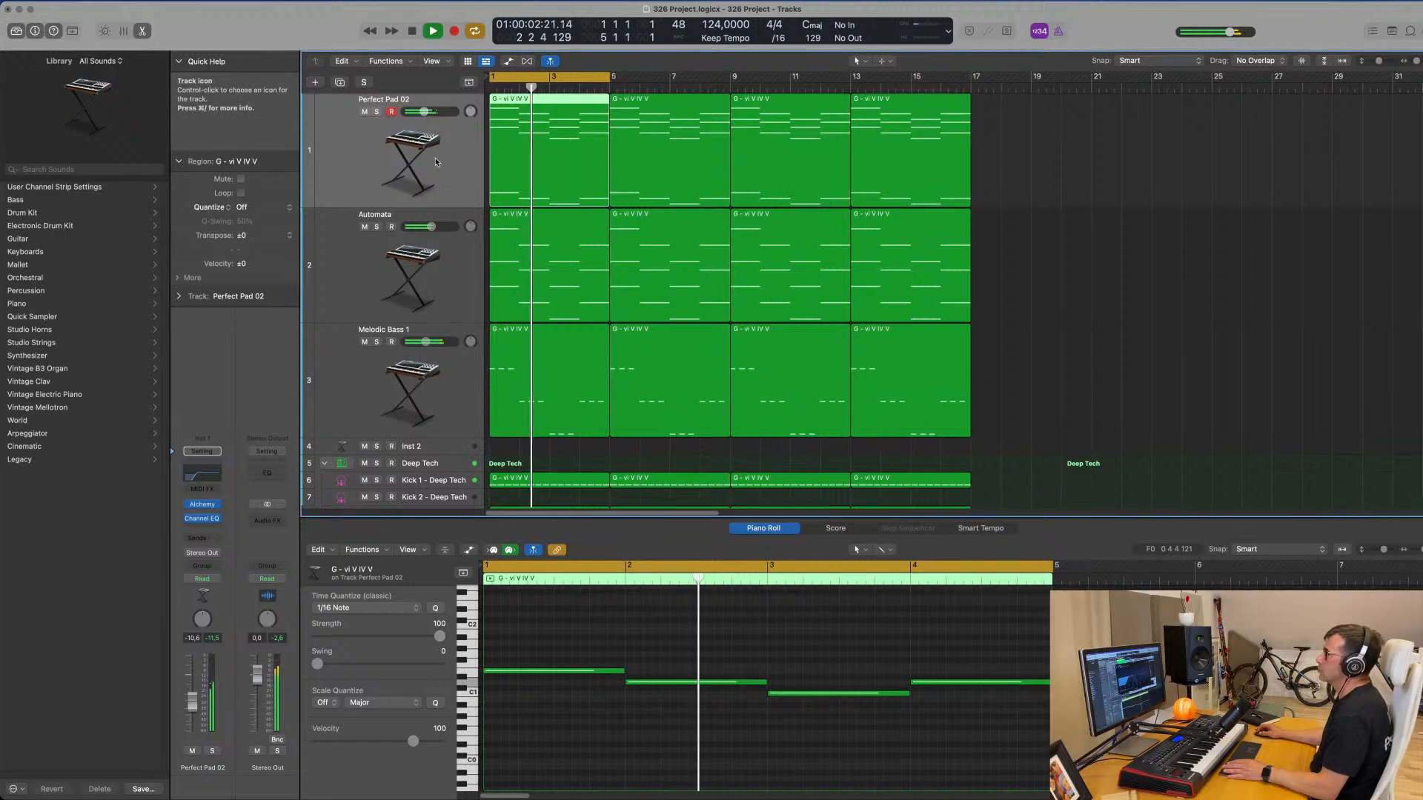
- Extend the cycle range to bar 17 and compare the mix with the Perfect Pad 02 track muted and unmuted
key(super+Left)
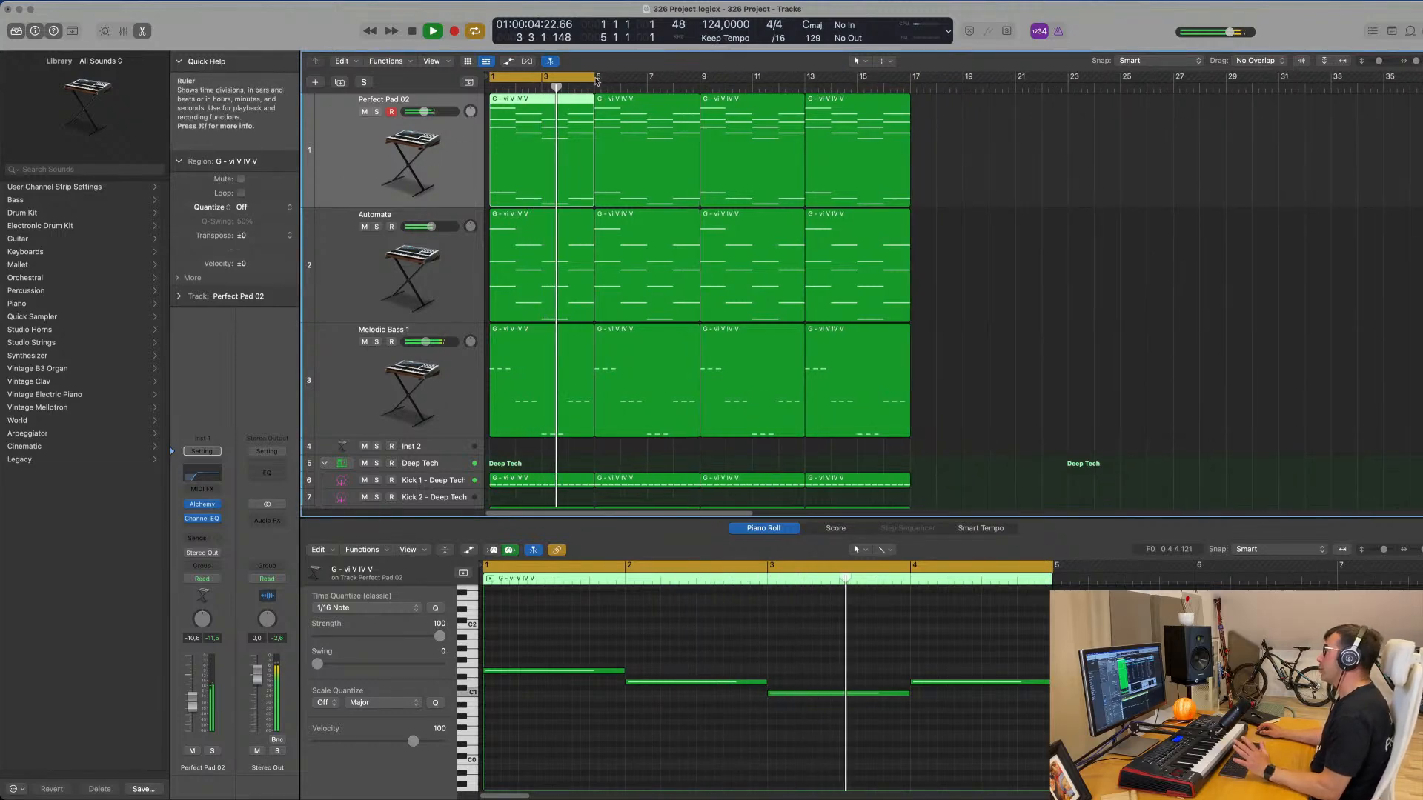
drag(596, 80, 912, 112)
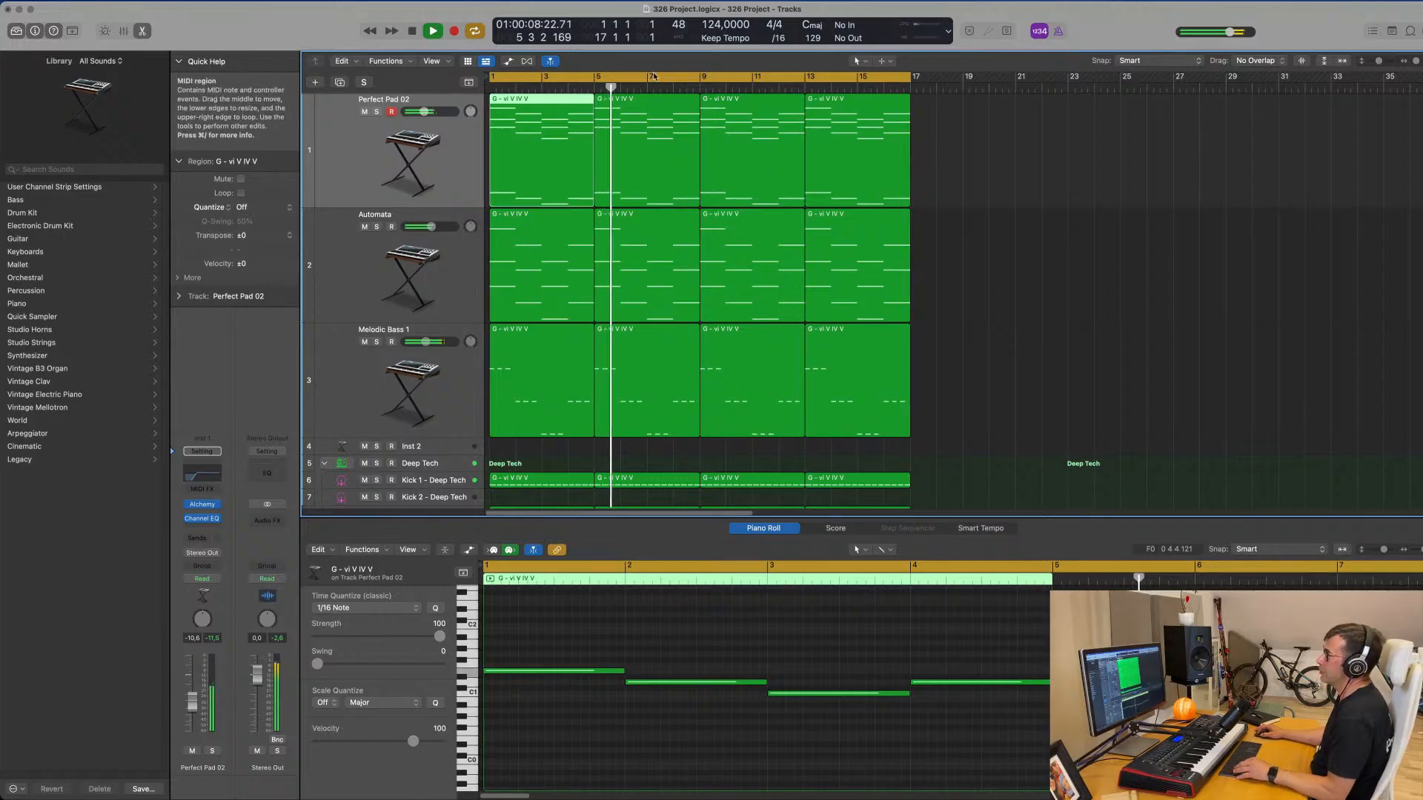
click(450, 132)
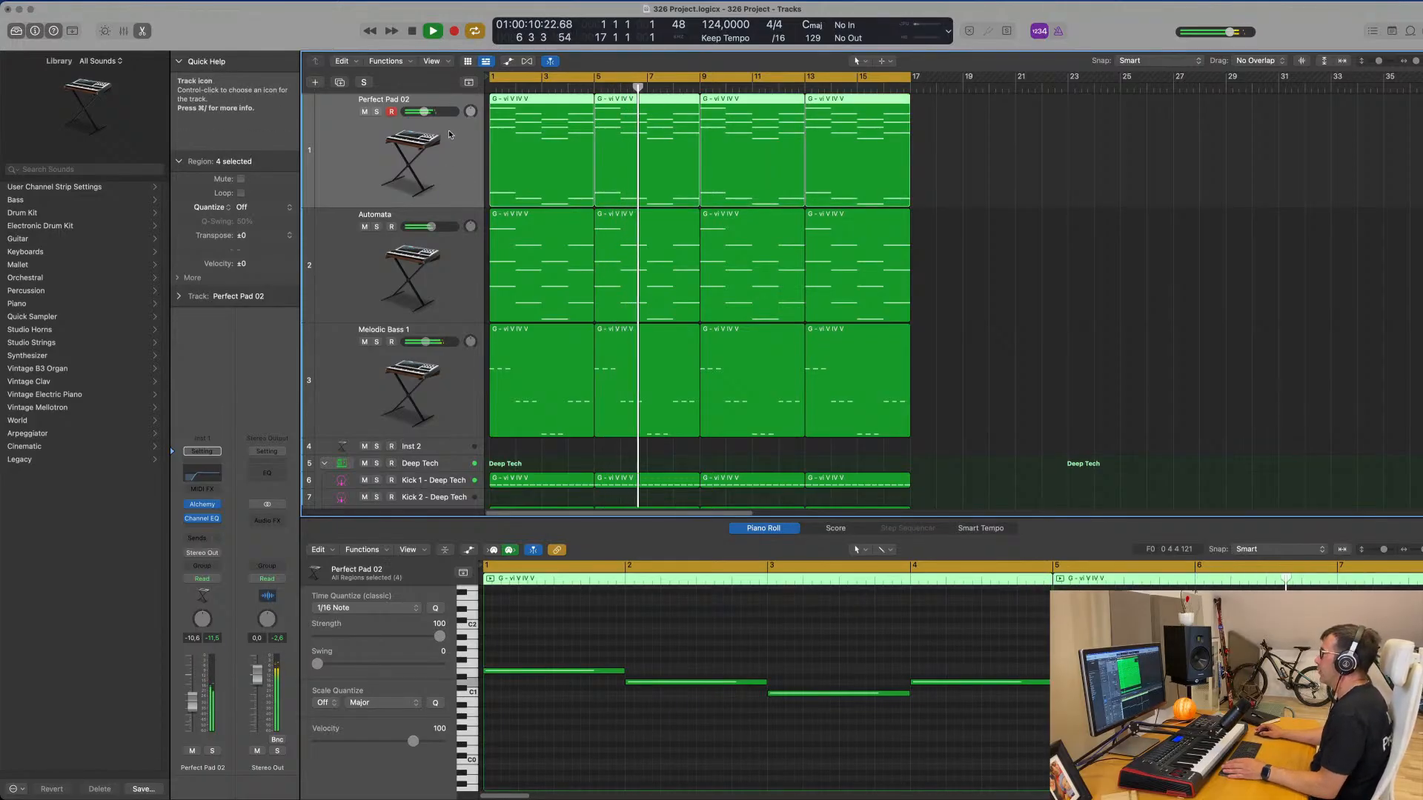
click(364, 112)
click(364, 111)
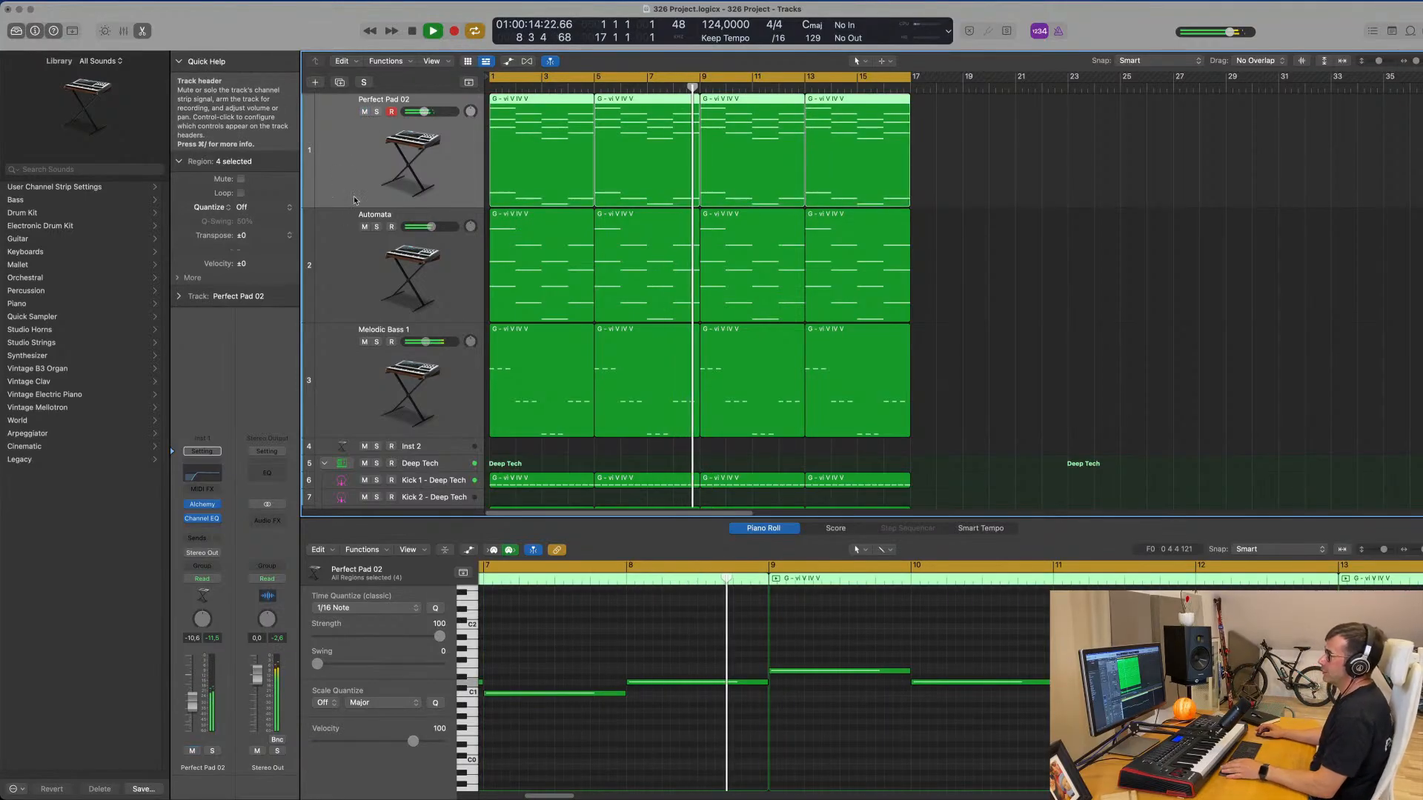
key(Return)
- Copy the sidechained Compressor from Melodic Bass 1 to Perfect Pad 02 in the mixer and lower the pad to -15.8 dB
key(x)
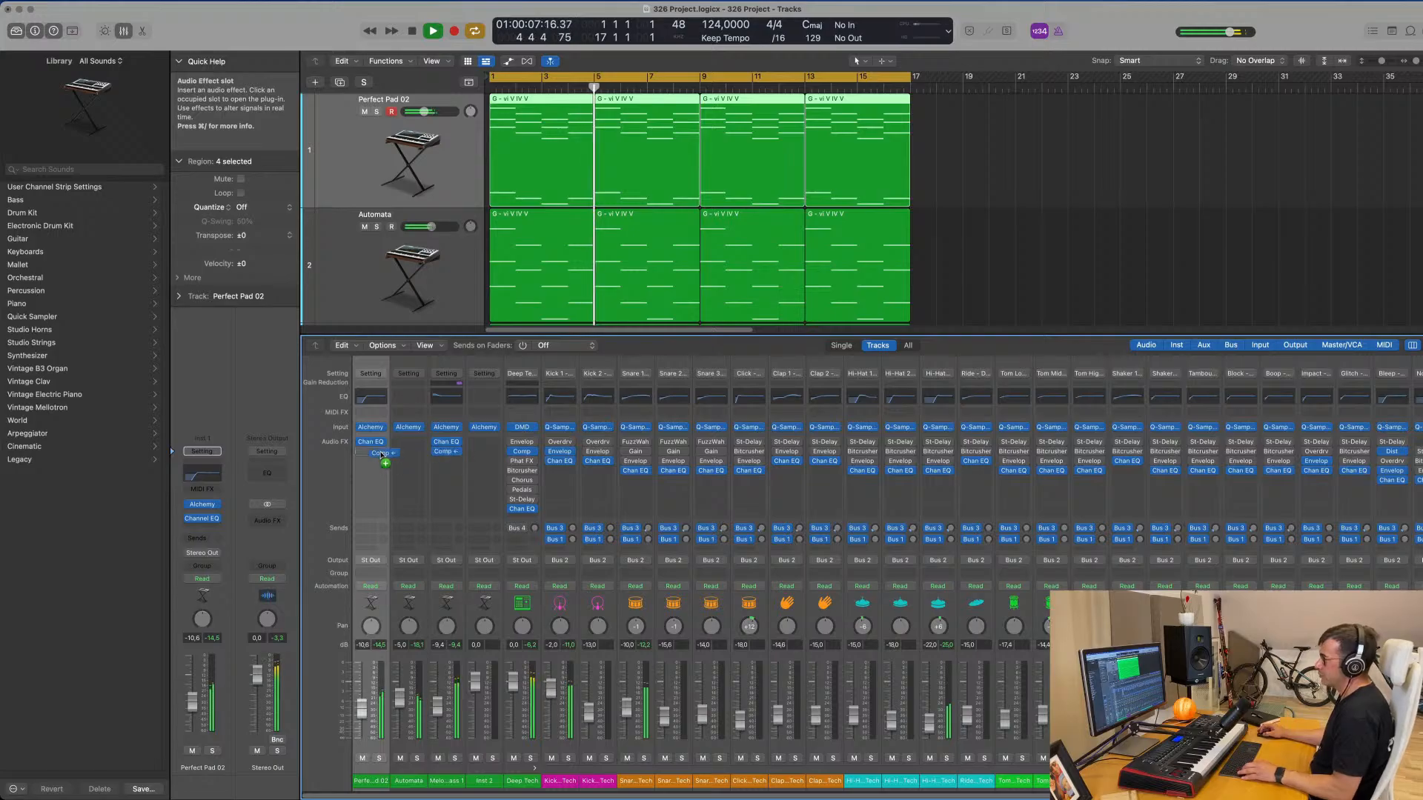
drag(374, 453, 375, 455)
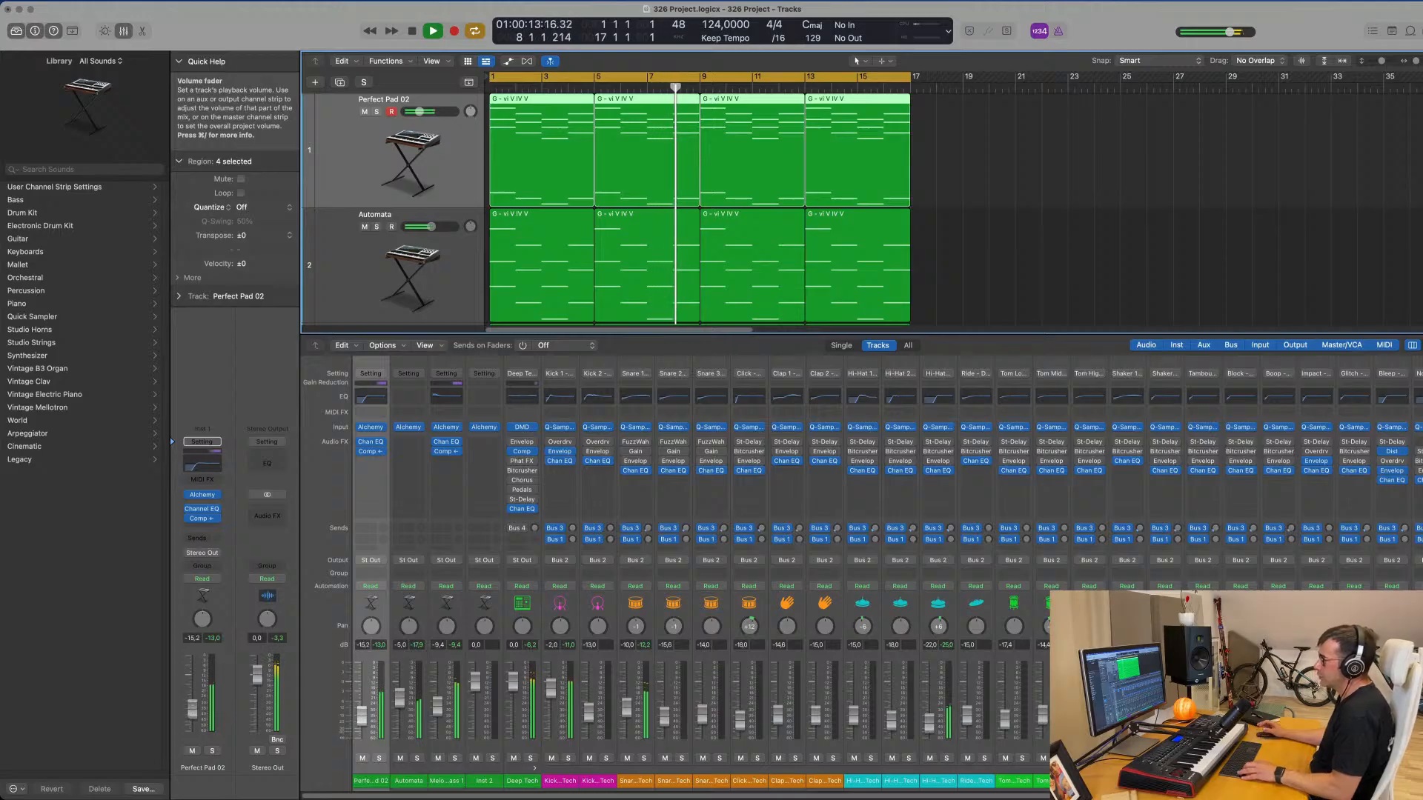
click(1044, 260)
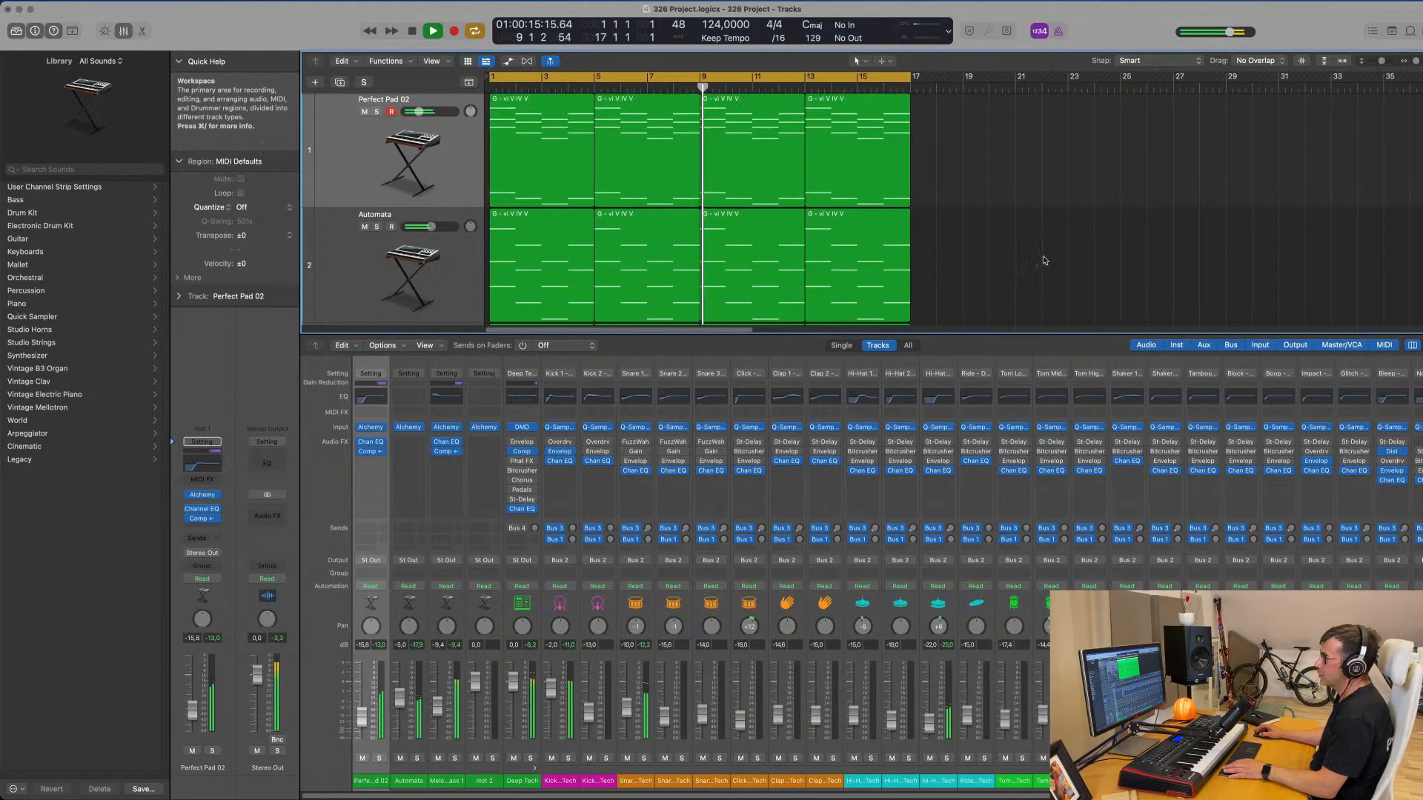
key(x)
scroll(523, 581, down, 5)
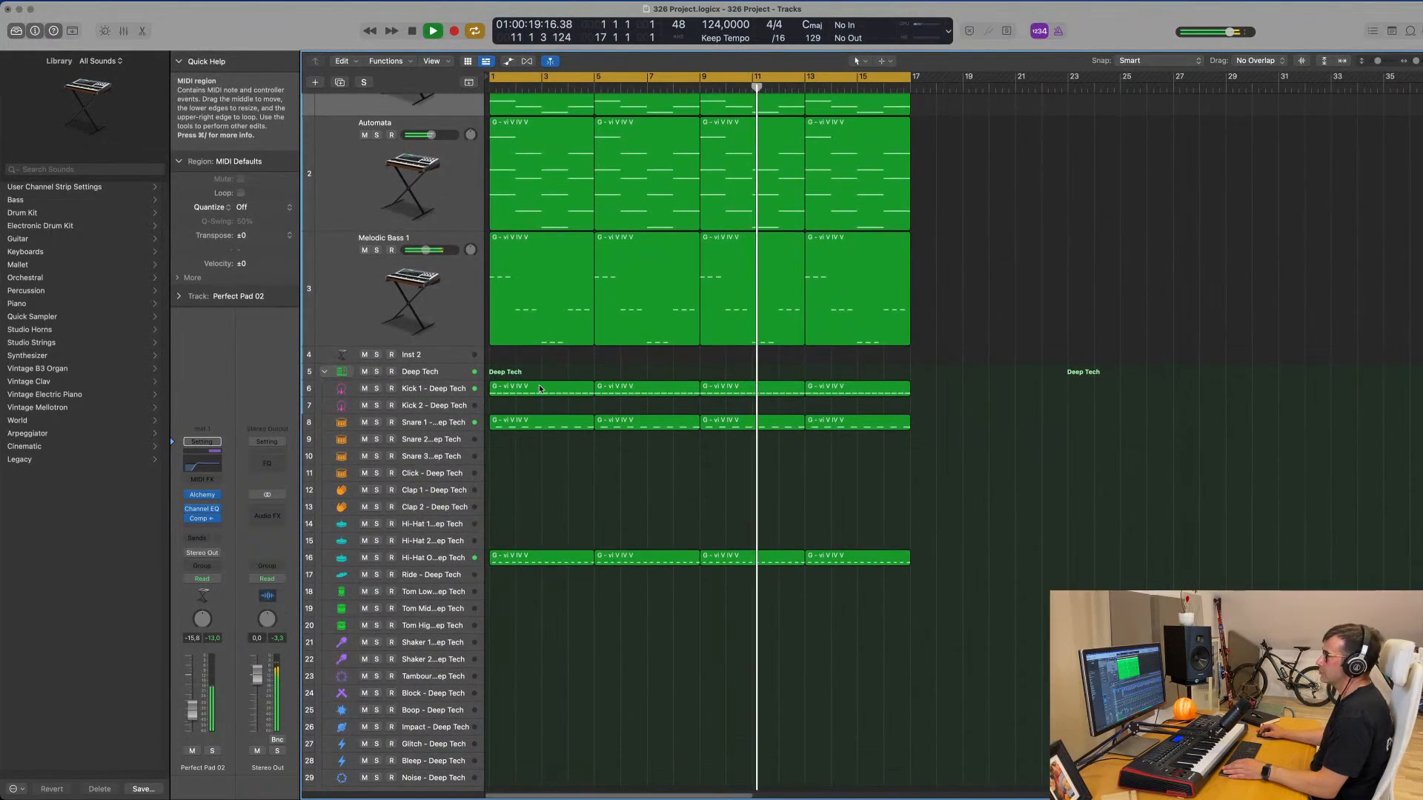
- Copy the first open hi-hat region onto the Block - Deep Tech track and open the copy's notes in the Piano Roll
click(546, 426)
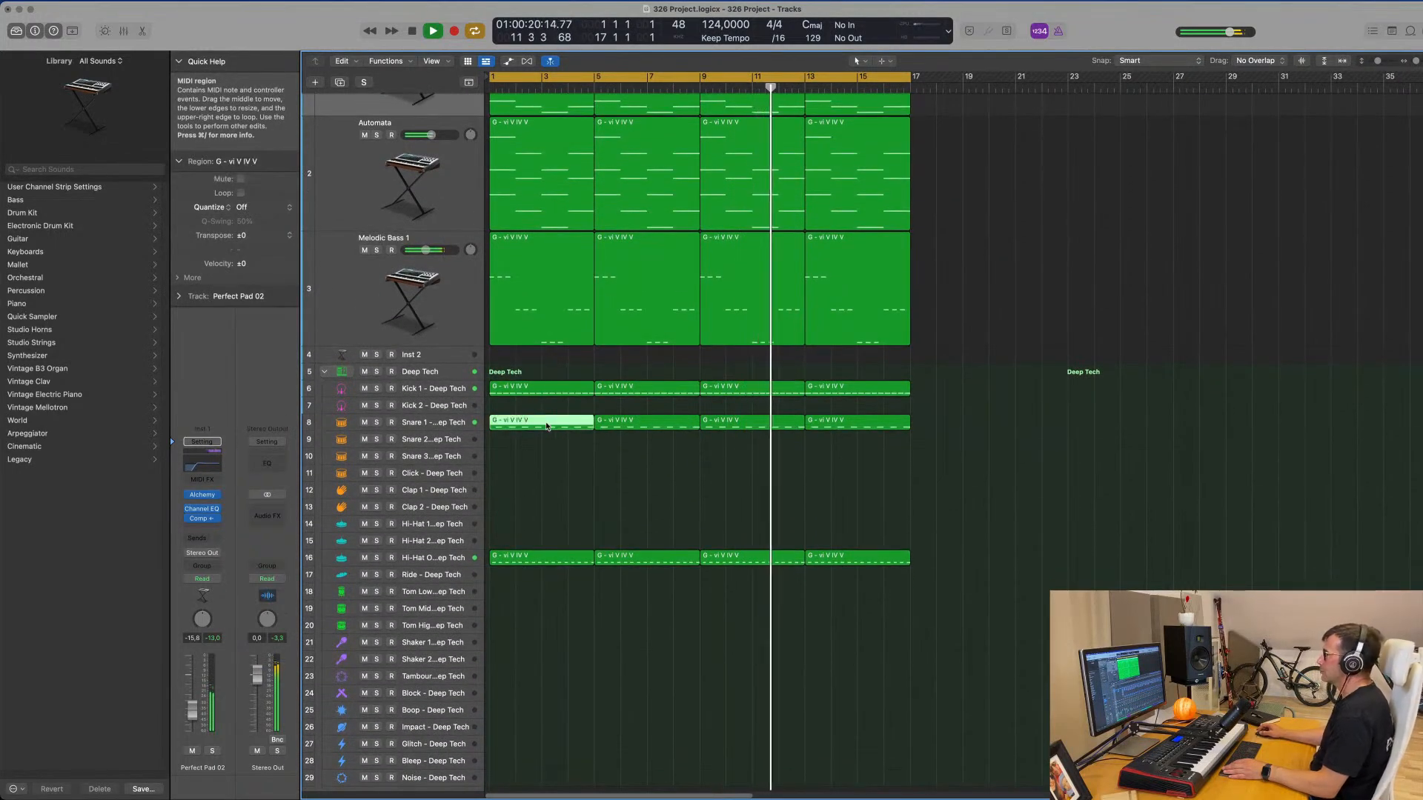
click(547, 561)
drag(546, 561, 534, 690)
key(Return)
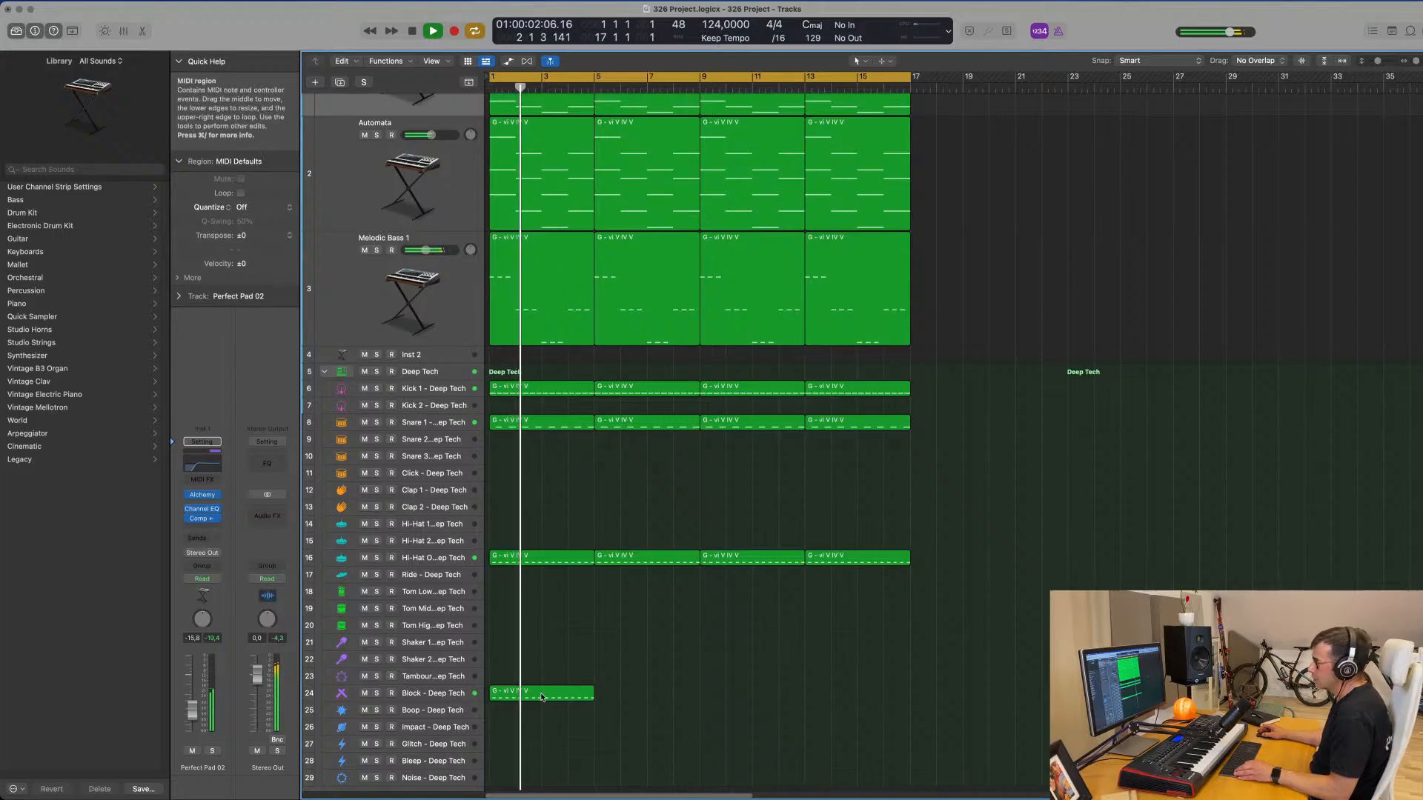
double_click(547, 696)
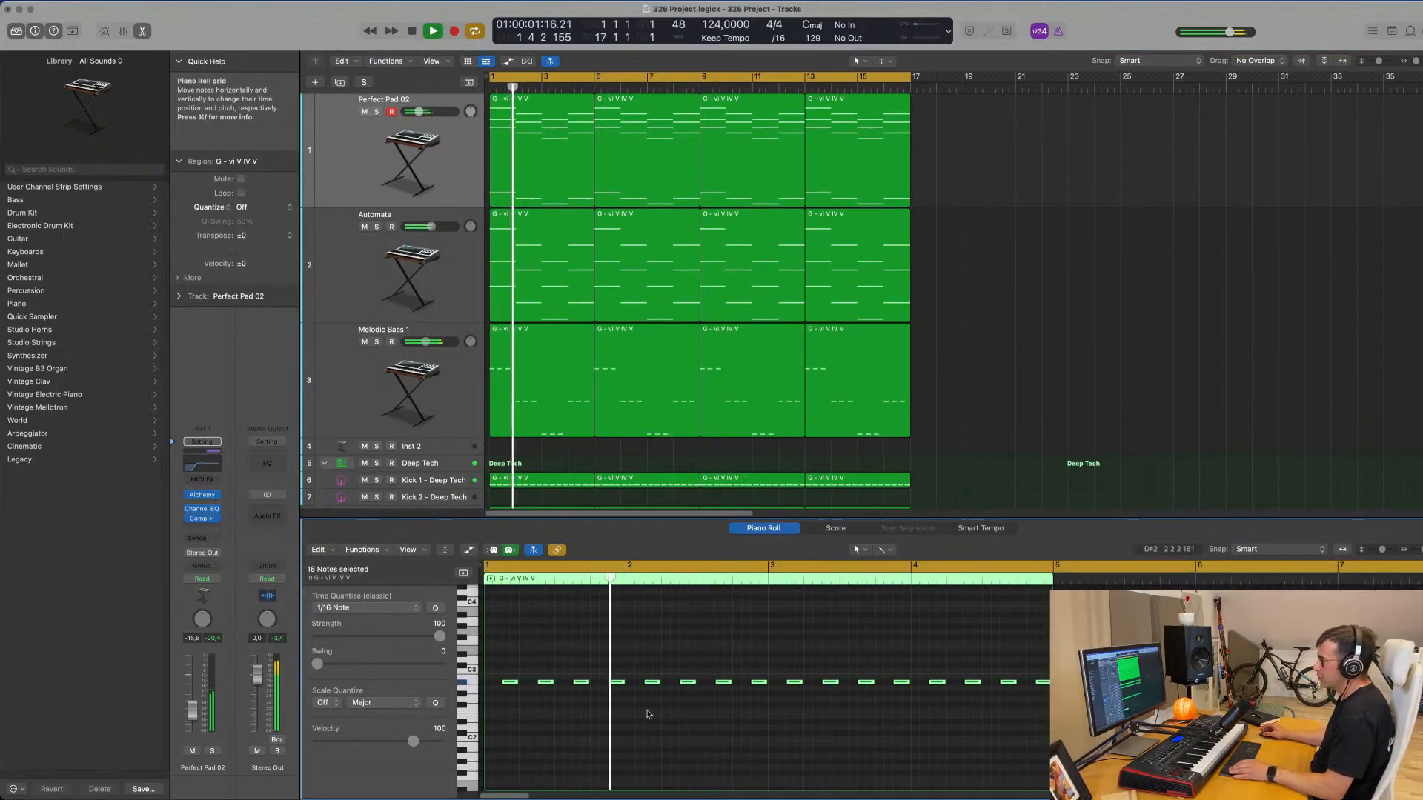
click(616, 681)
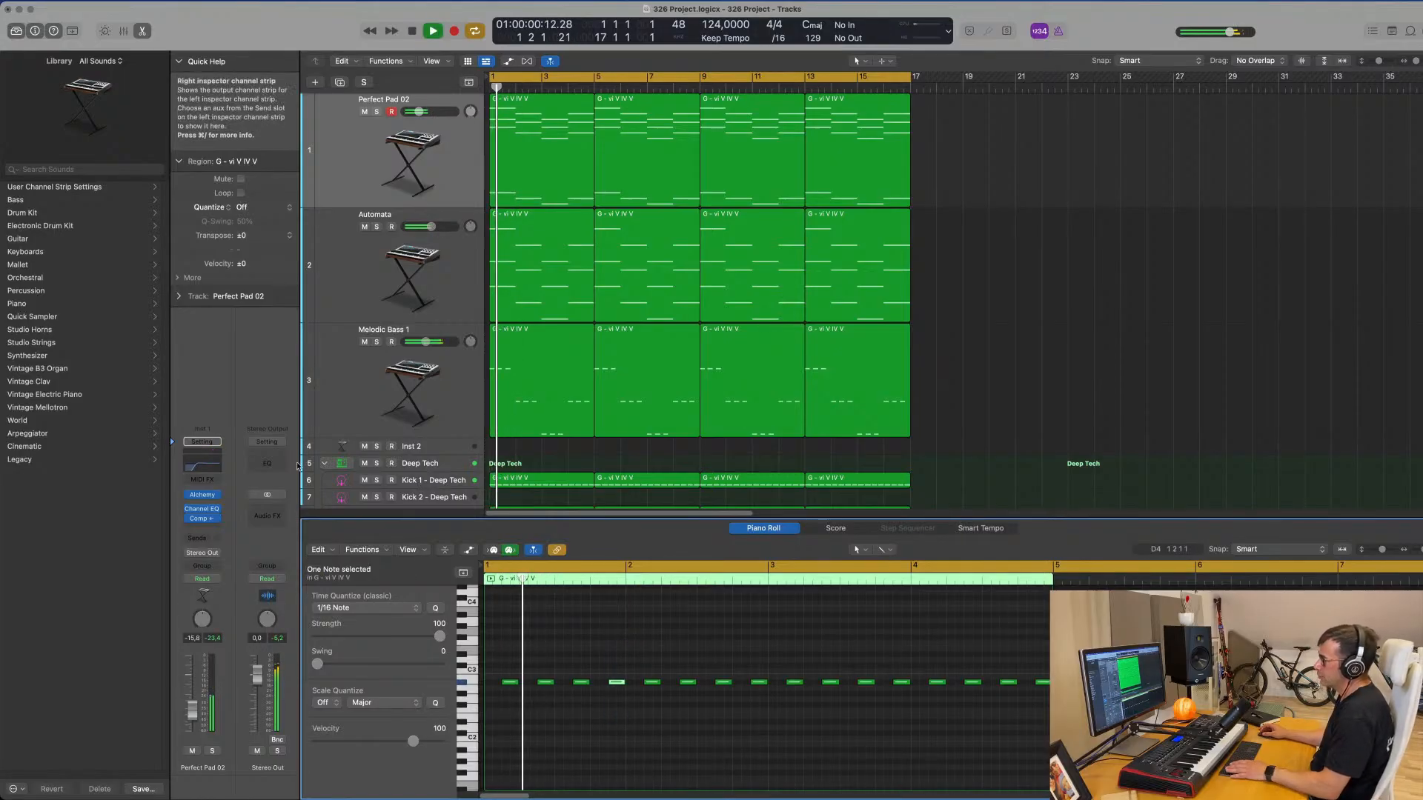
- Add a send from Perfect Pad 02 to Bus 1 (Delay) and turn up its send level
key(space)
click(195, 537)
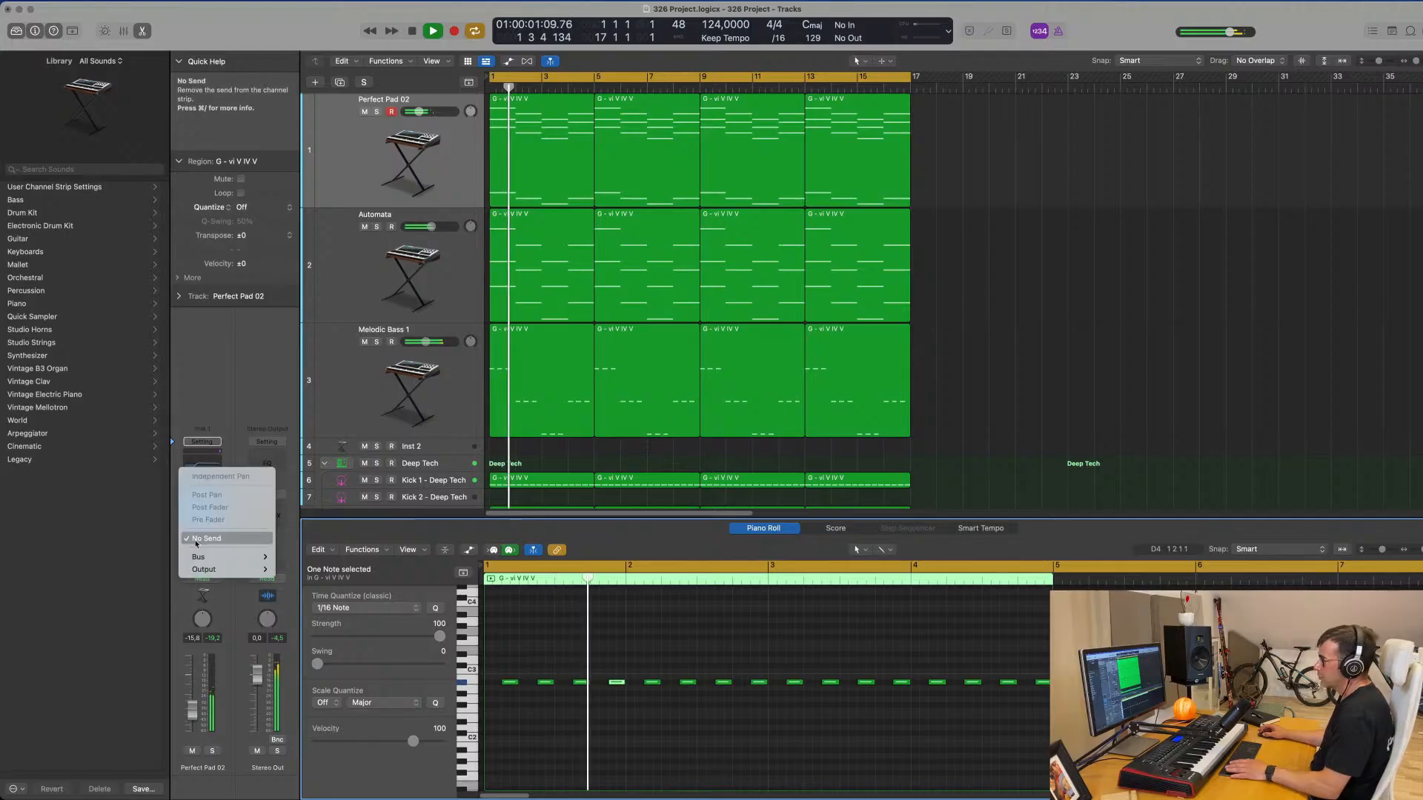
mouse_move(222, 556)
mouse_move(382, 334)
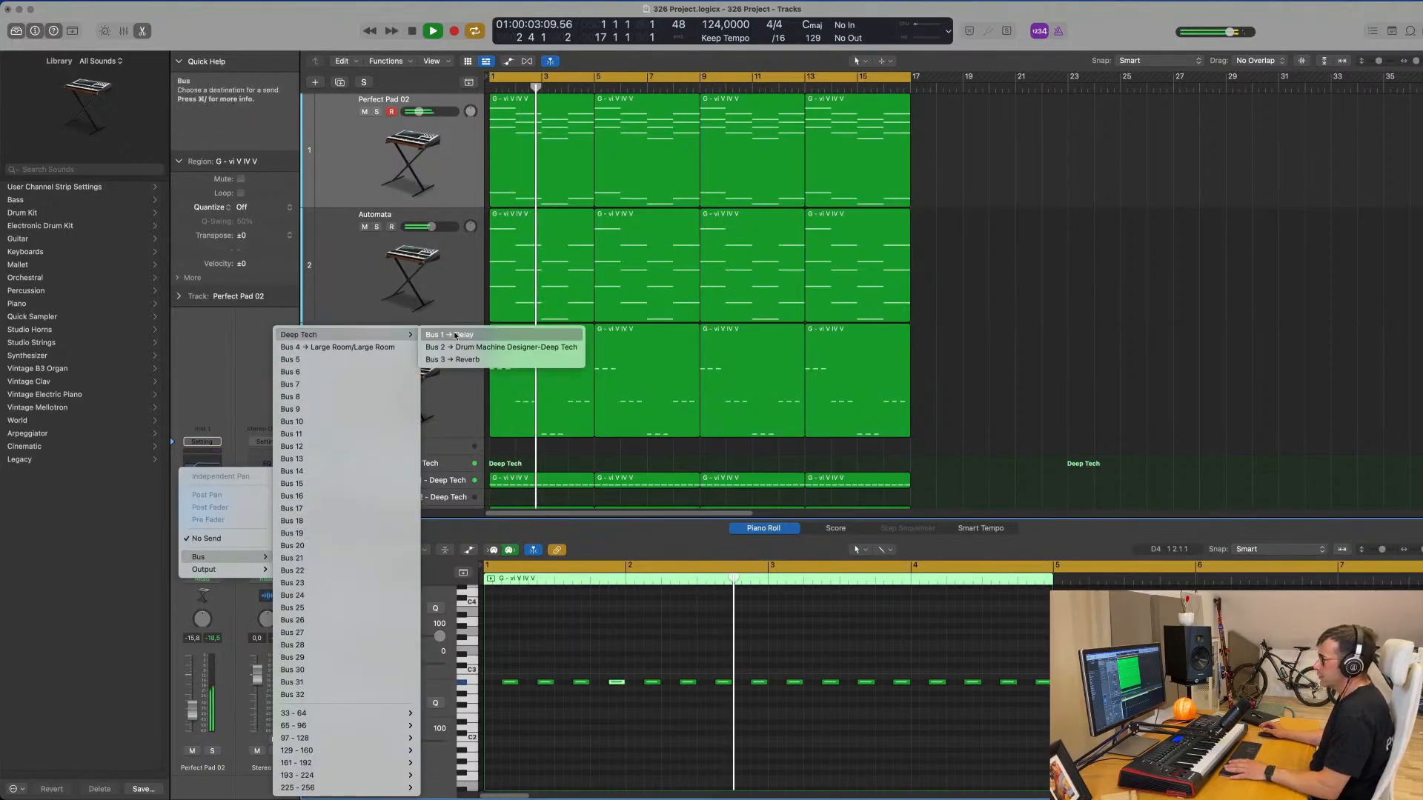
click(475, 335)
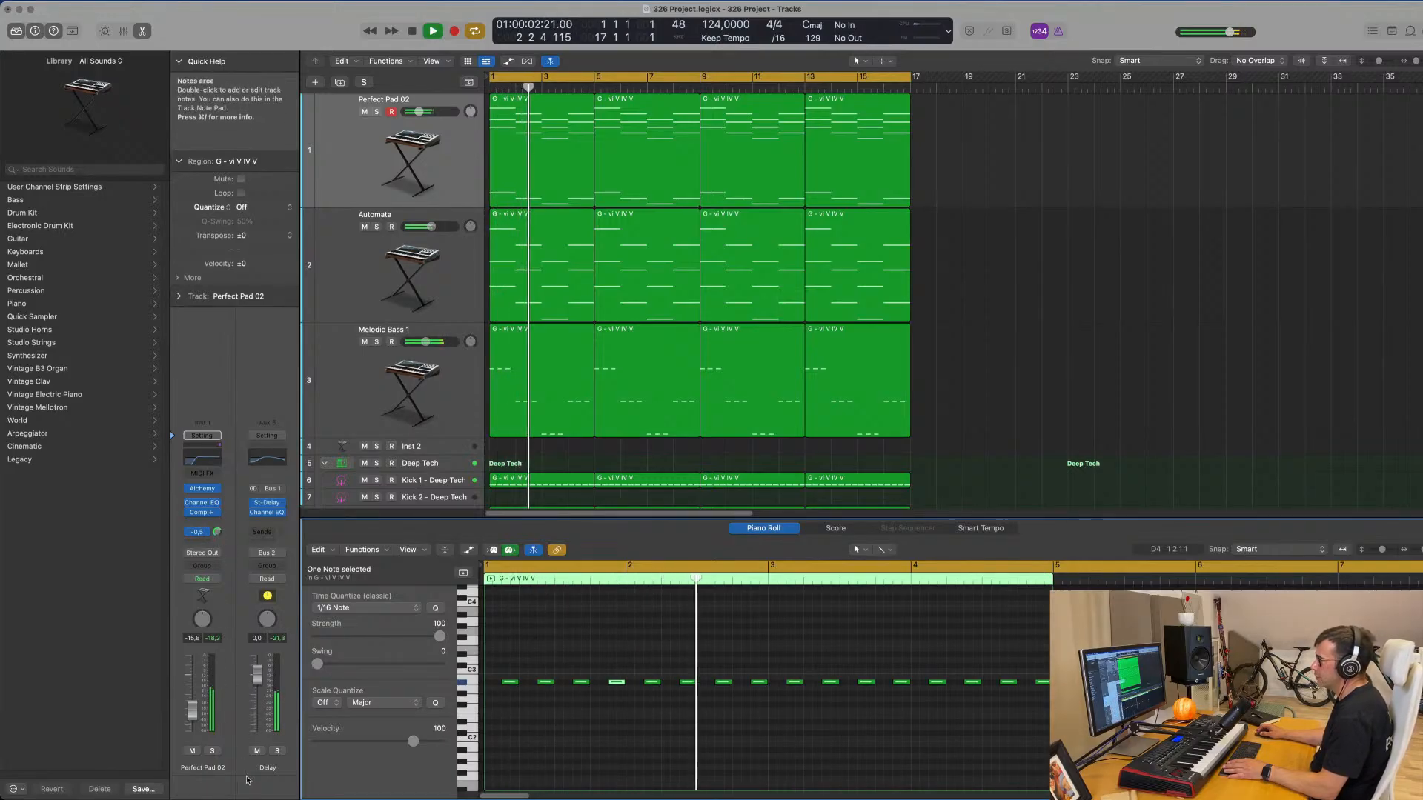
- Audition the pad's delay by soloing and unsoloing the Delay return, and check which bus the send uses
click(278, 751)
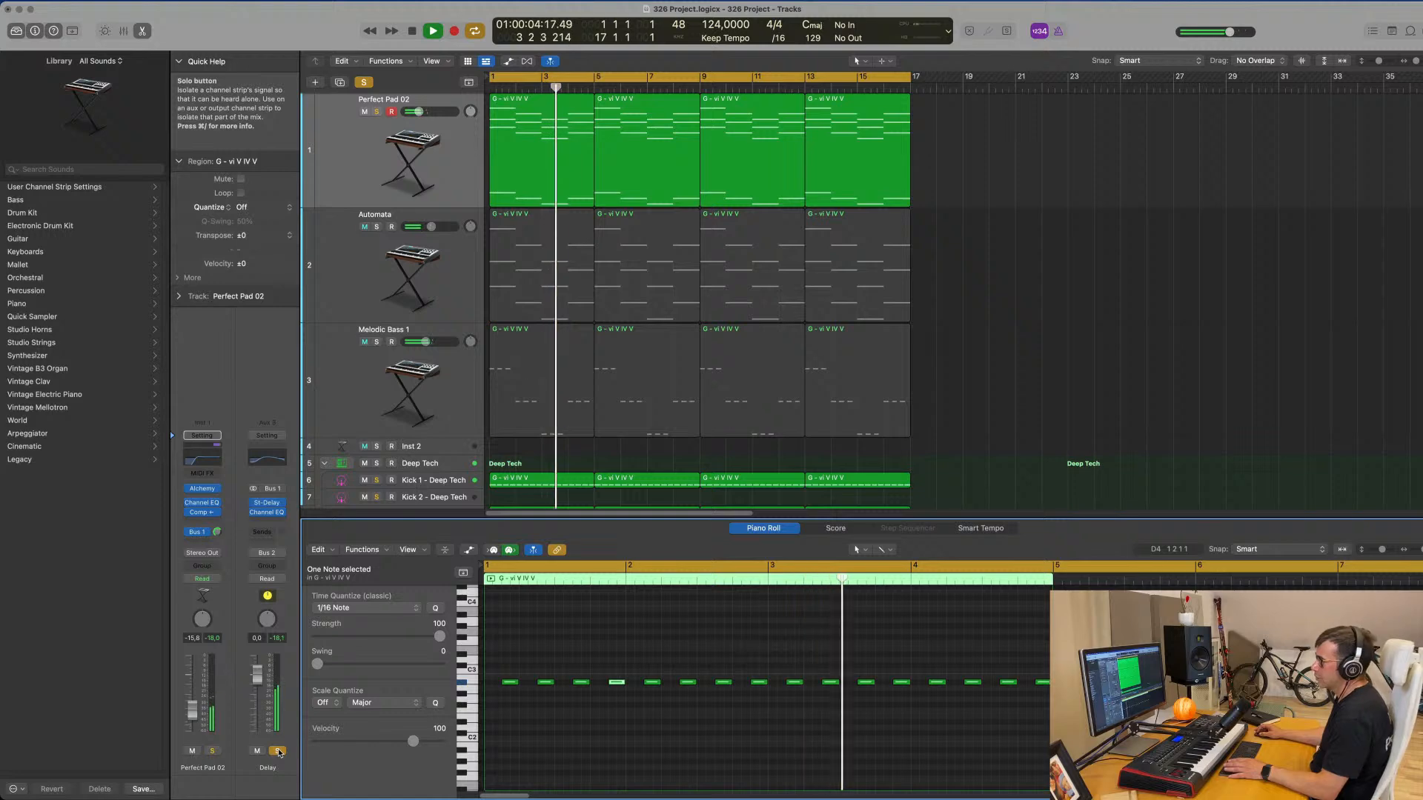
click(278, 752)
key(Return)
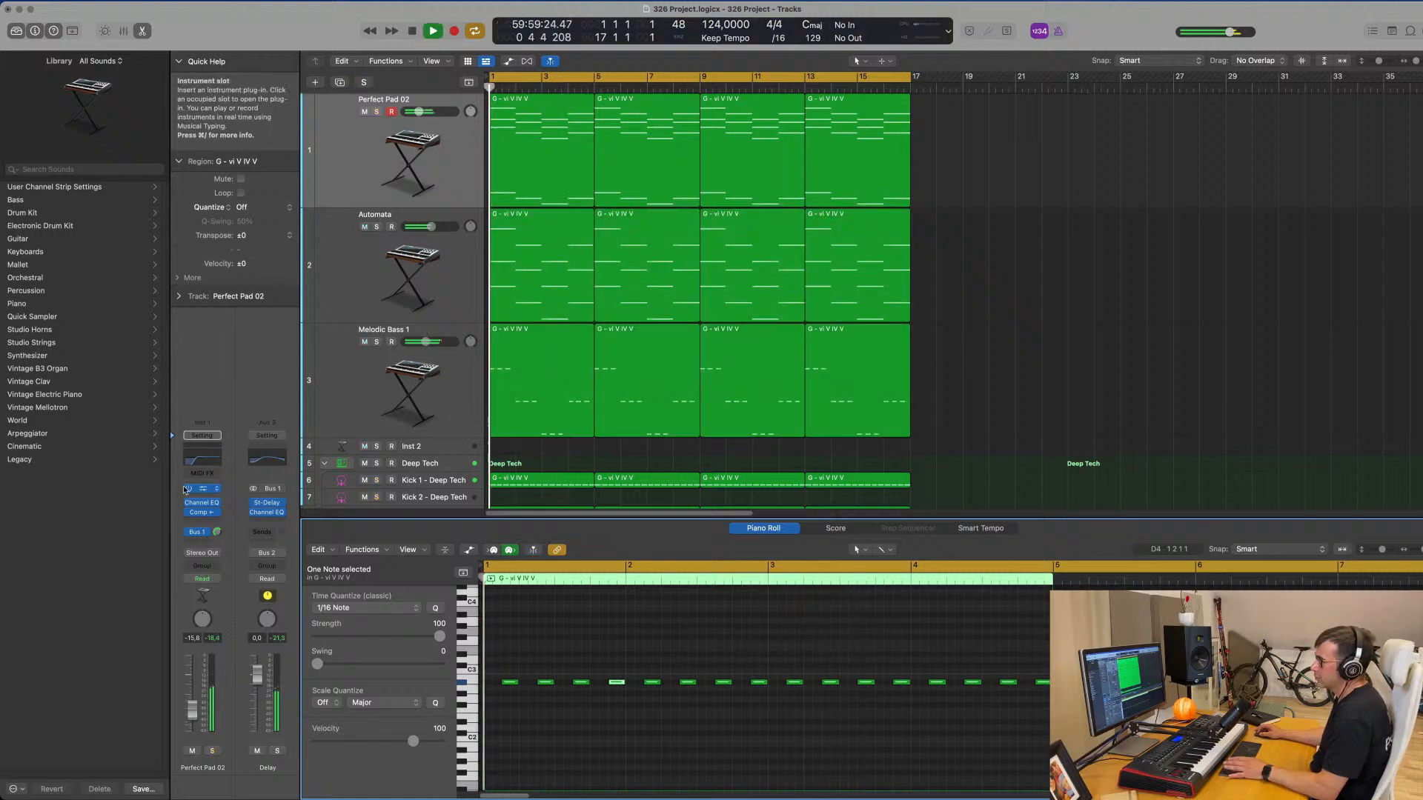
click(208, 534)
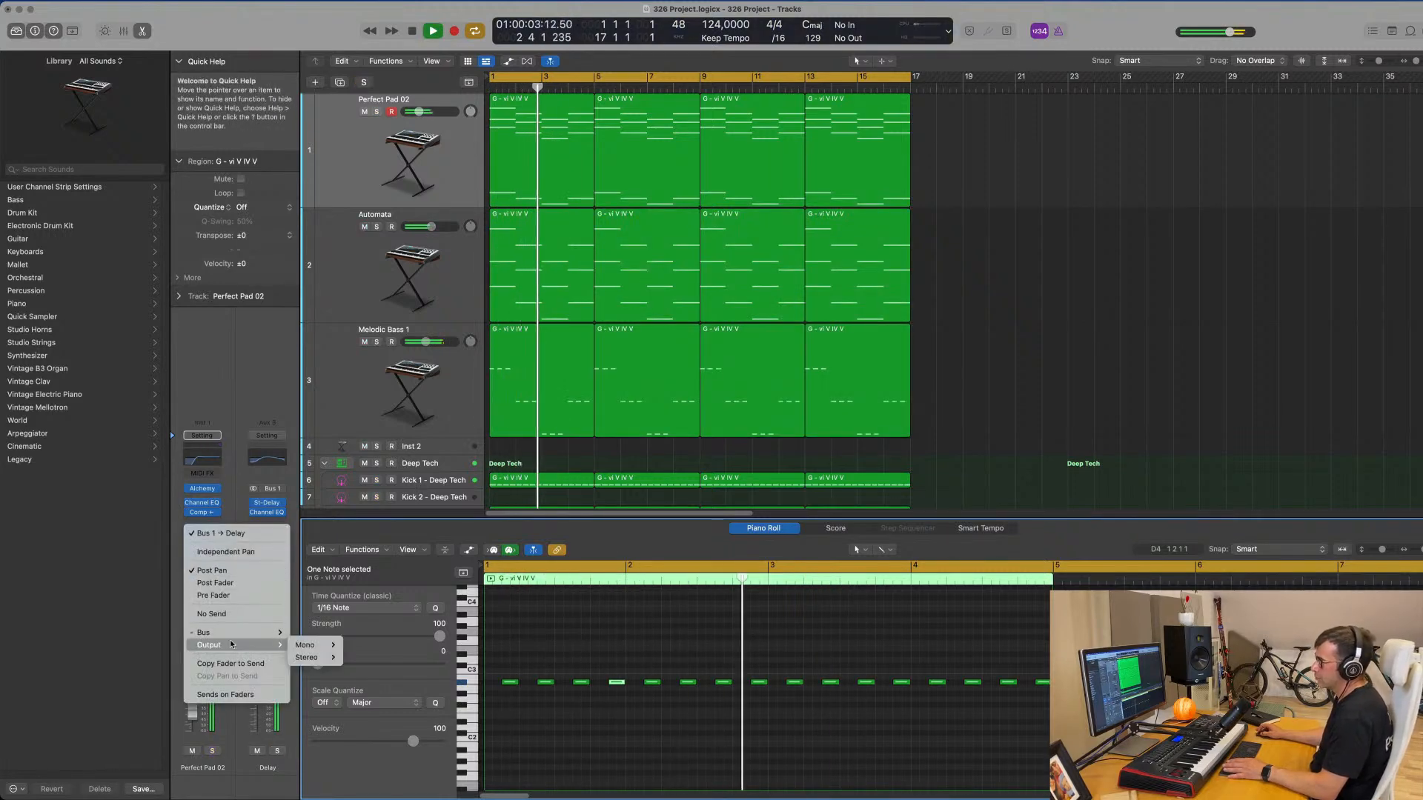
mouse_move(235, 634)
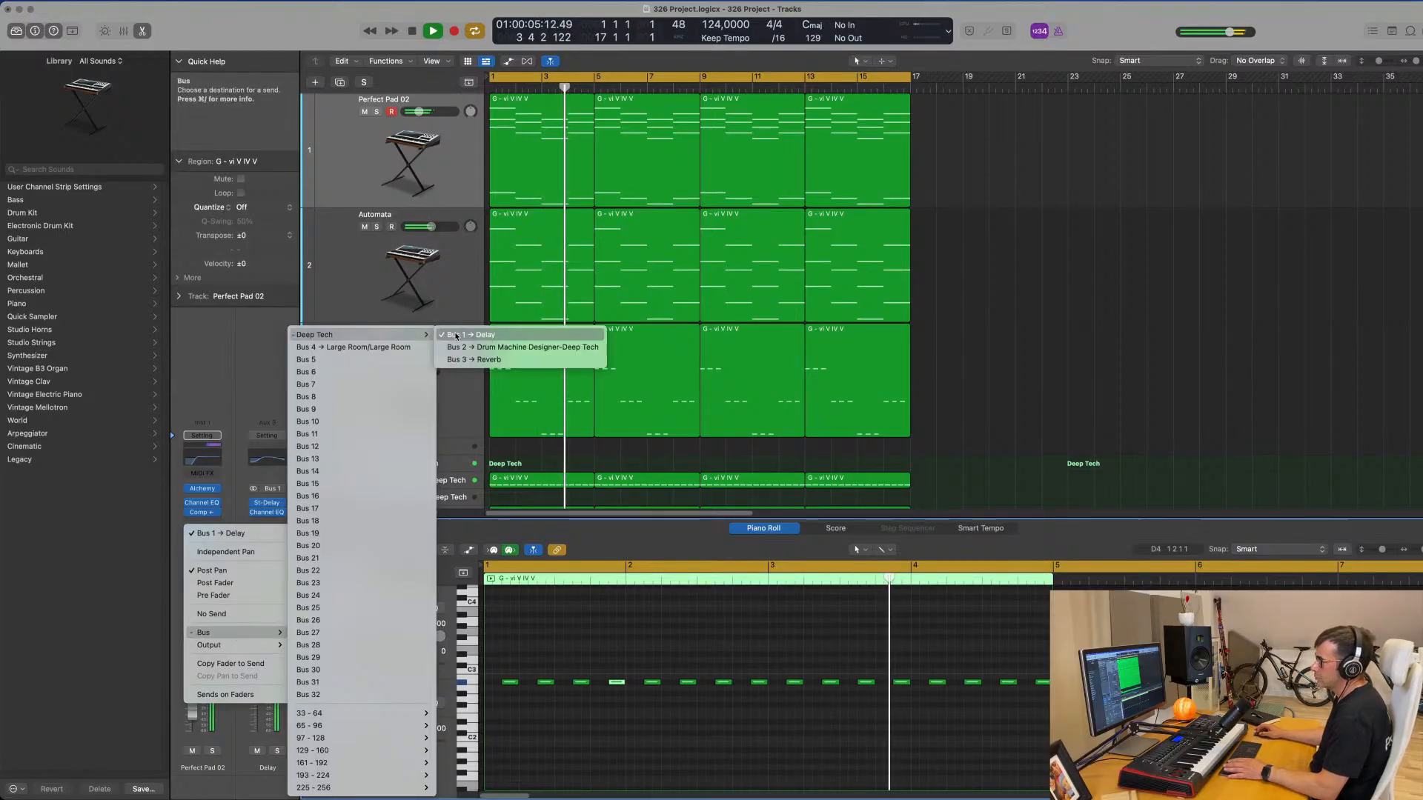
click(248, 330)
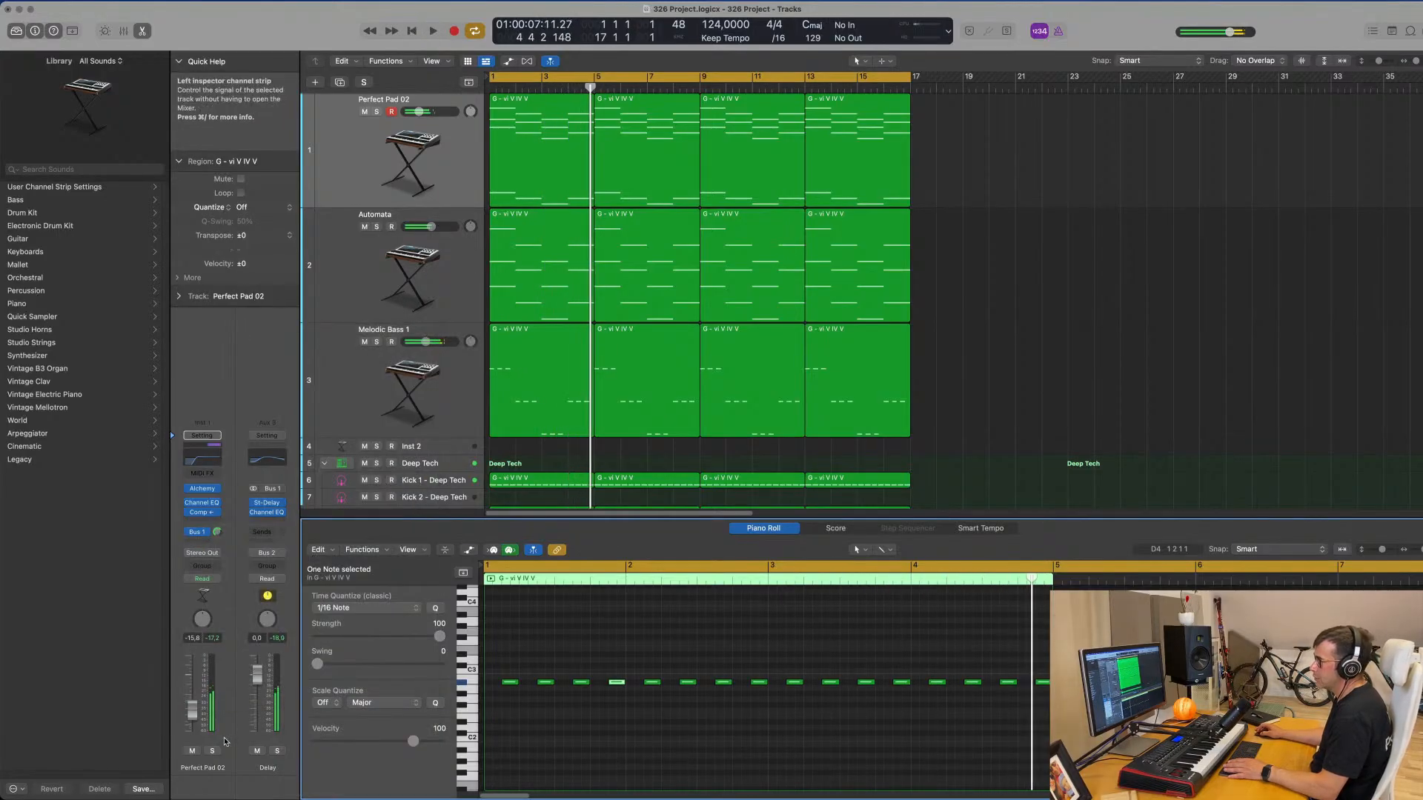
key(Return)
click(278, 751)
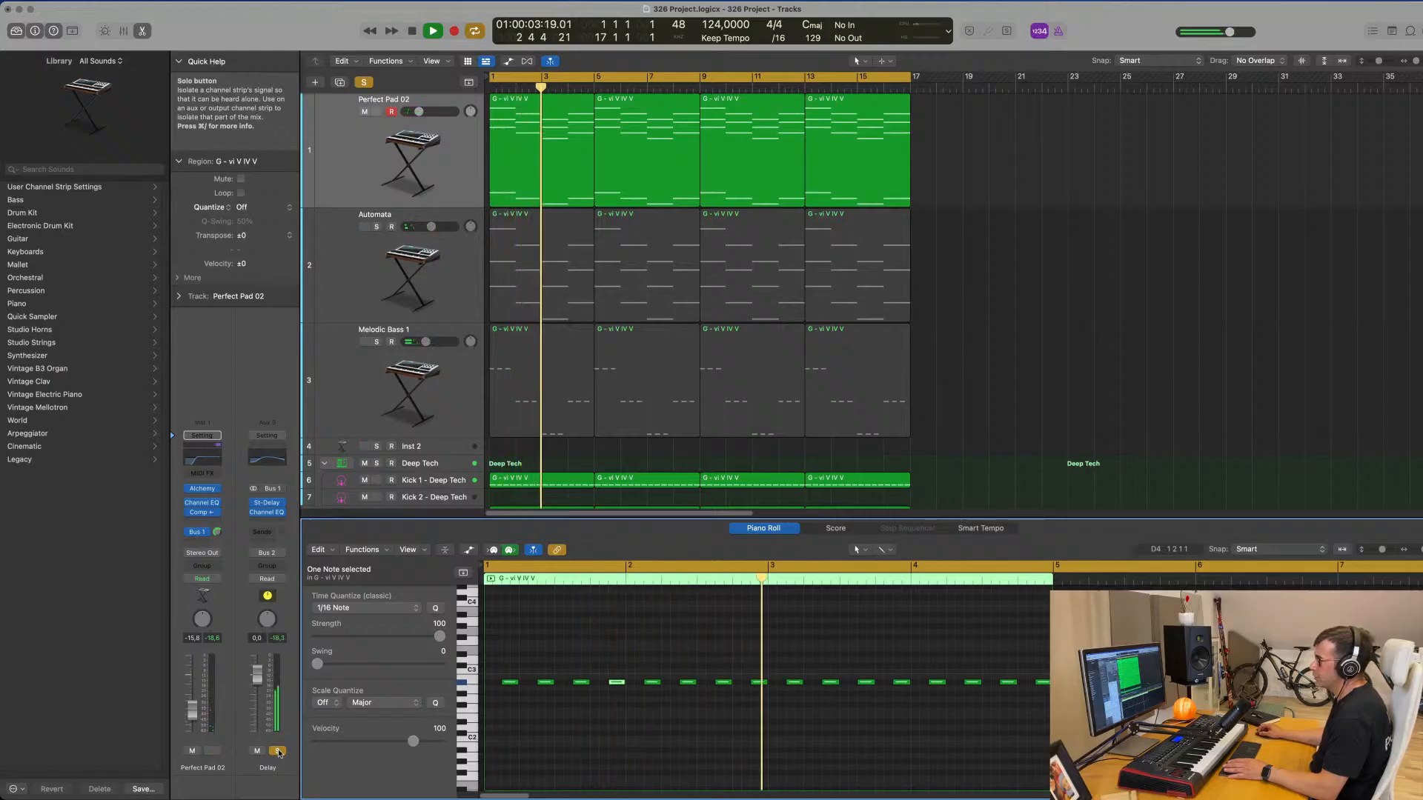
click(279, 753)
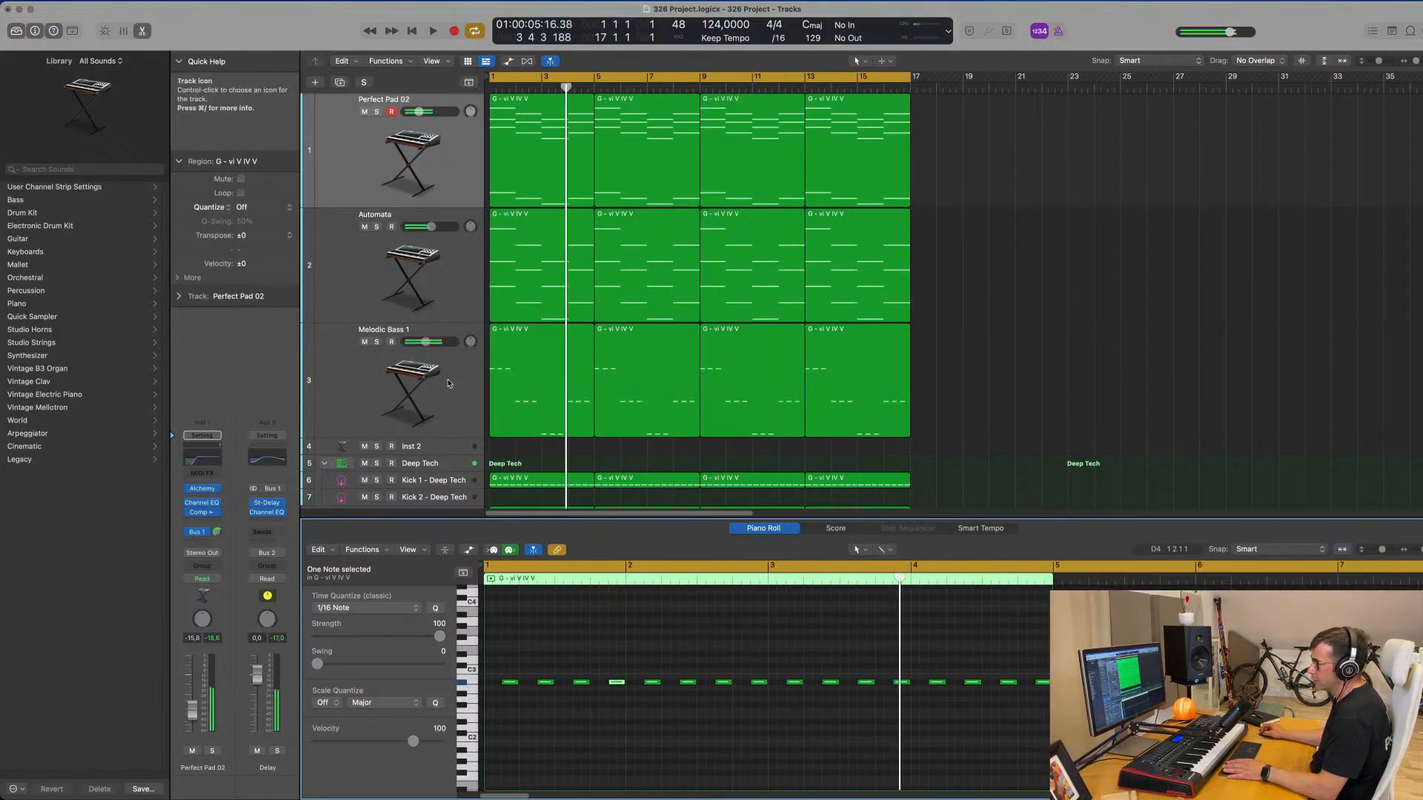
- Repeat the Block - Deep Tech region three times so that it fills the loop up to bar 17
key(Return)
scroll(447, 379, down, 5)
click(447, 378)
scroll(447, 378, up, 5)
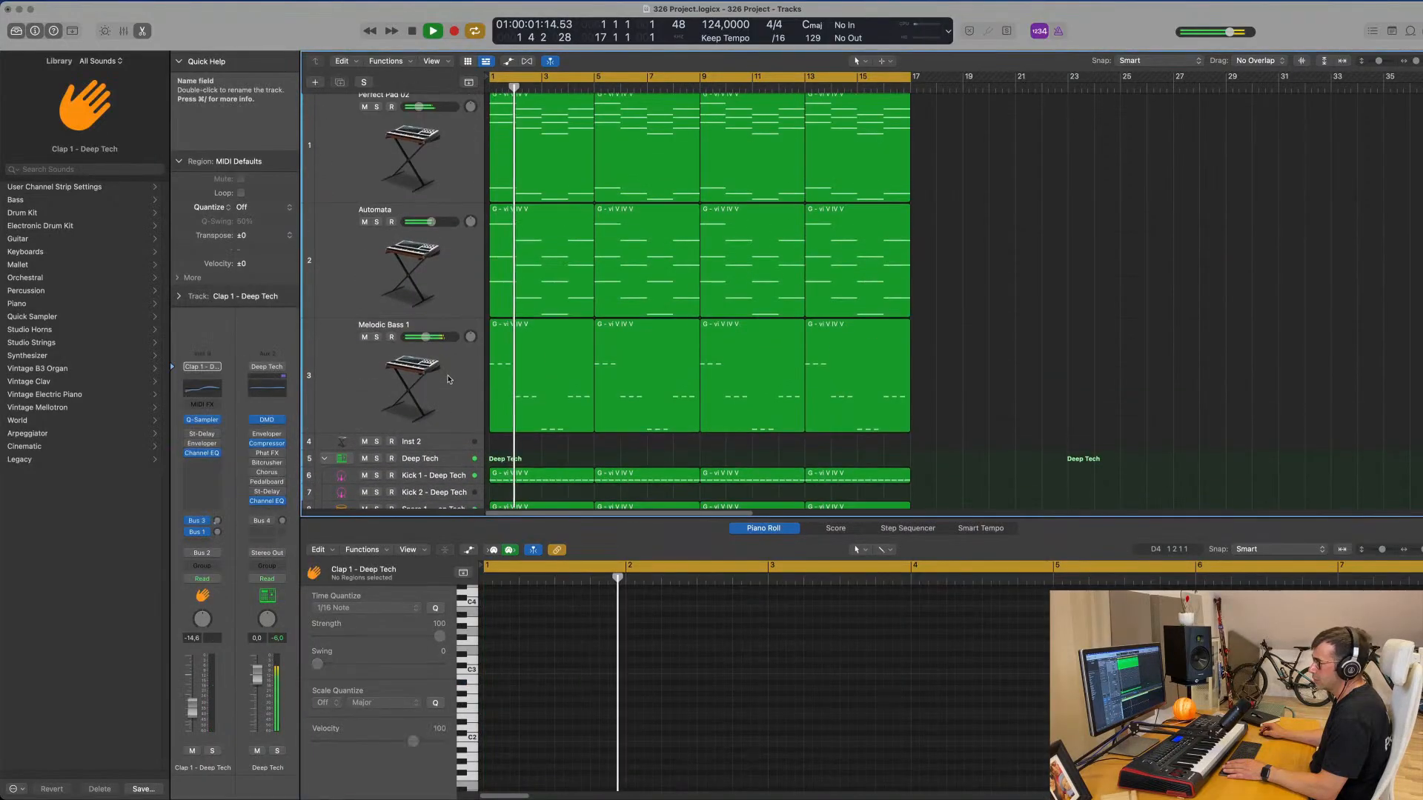
scroll(461, 315, down, 5)
scroll(464, 312, down, 3)
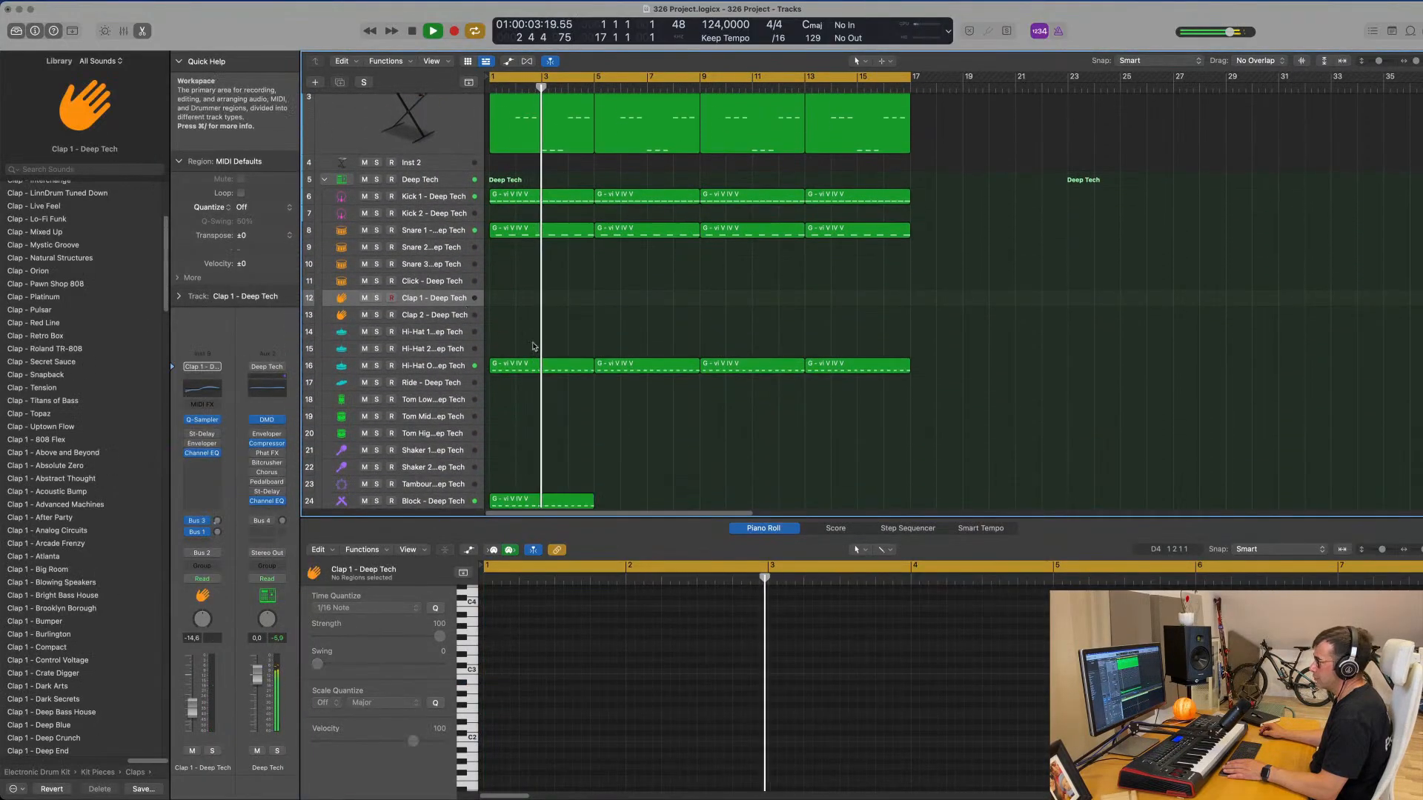
scroll(504, 430, down, 3)
key(space)
scroll(512, 447, down, 1)
click(542, 439)
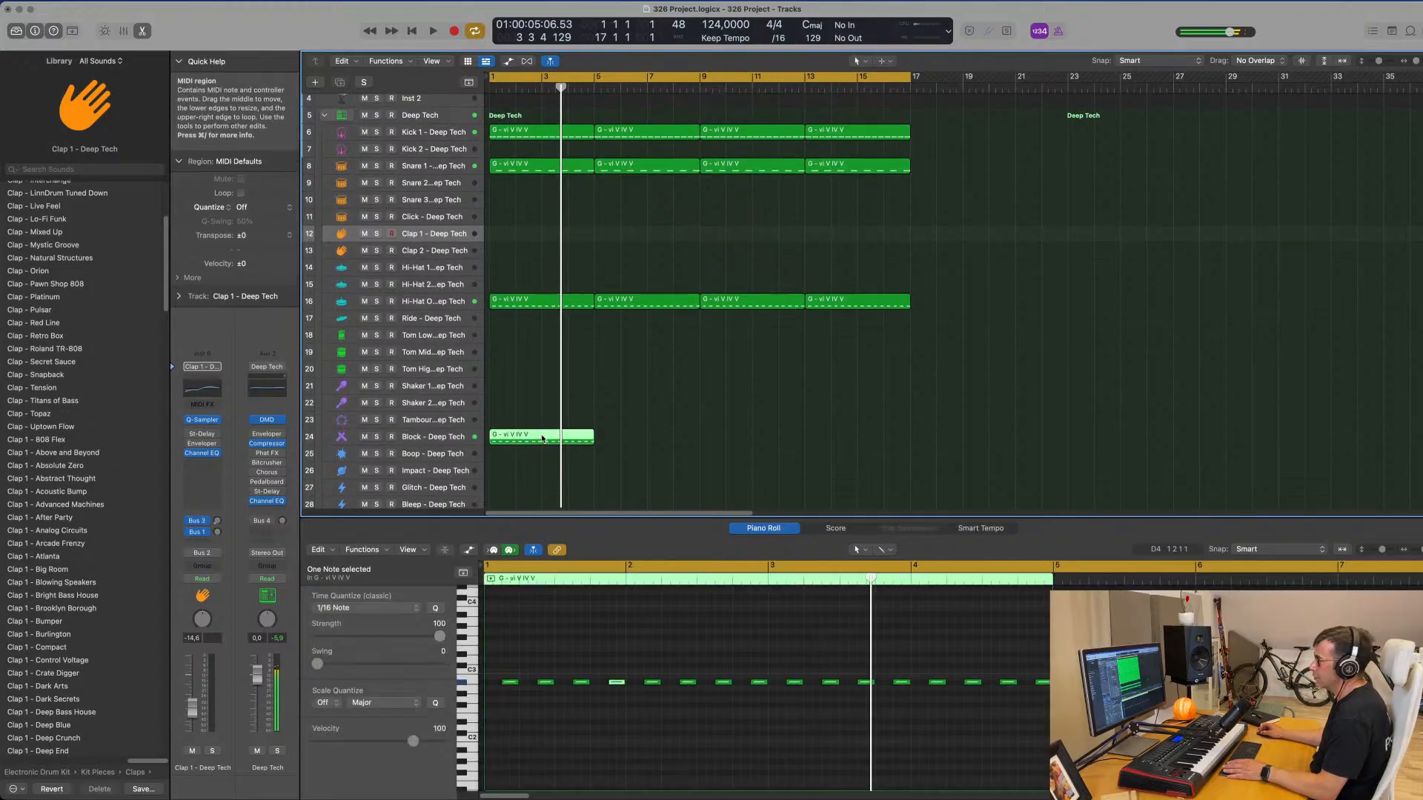
key(super+r)
key(super+r)
key(super+r)
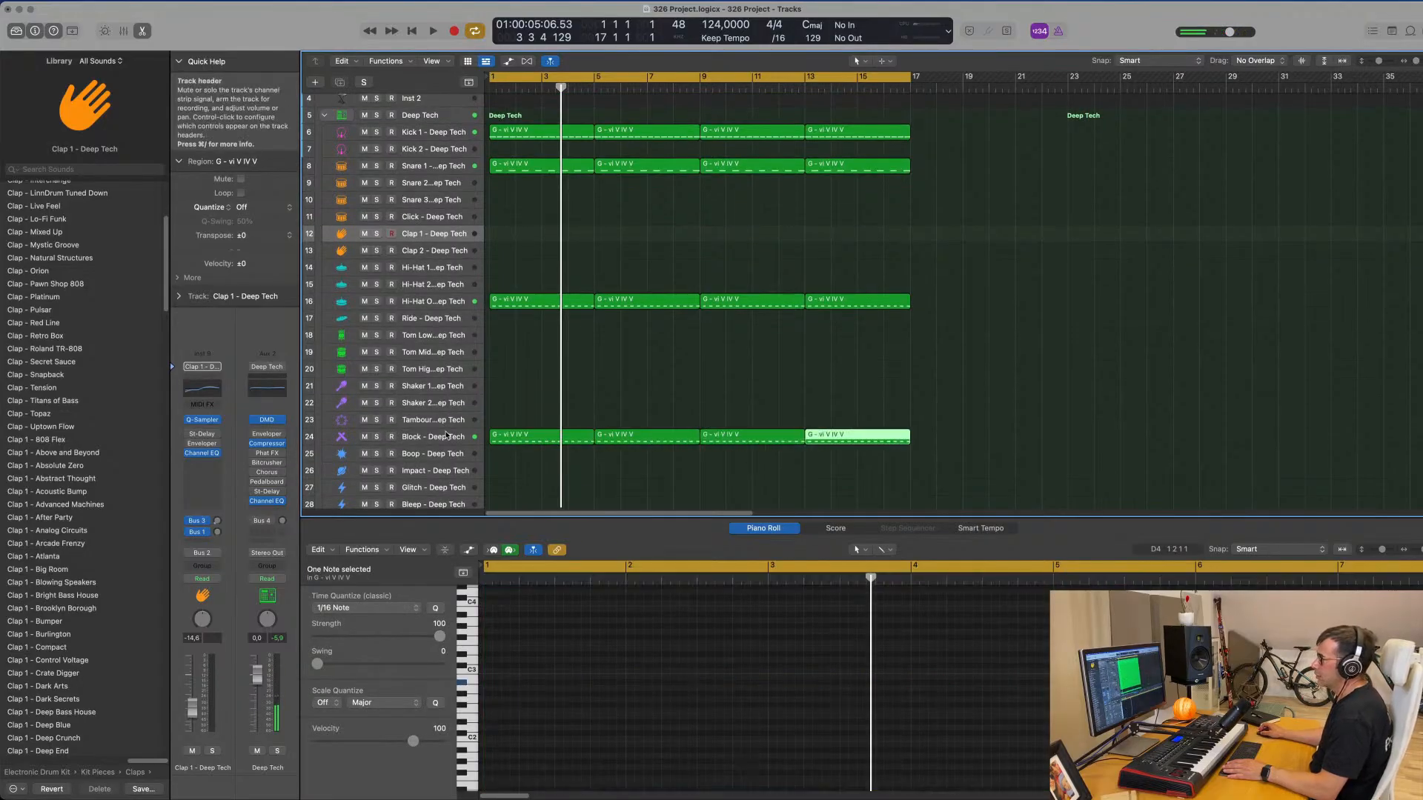
- Raise the Block - Deep Tech reverb send and set its delay send to -1.8 dB, with the track volume at about -17.8 dB
click(403, 438)
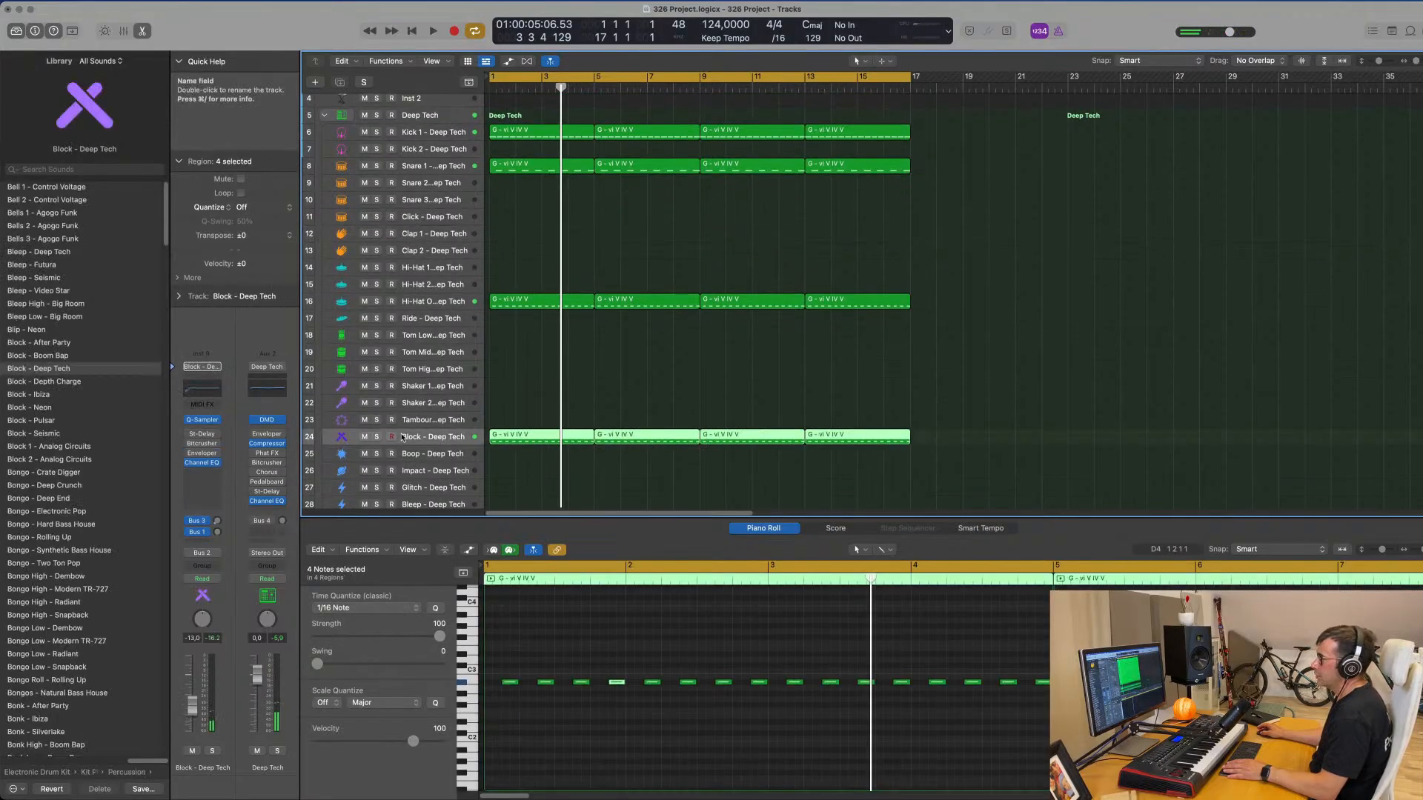
click(217, 521)
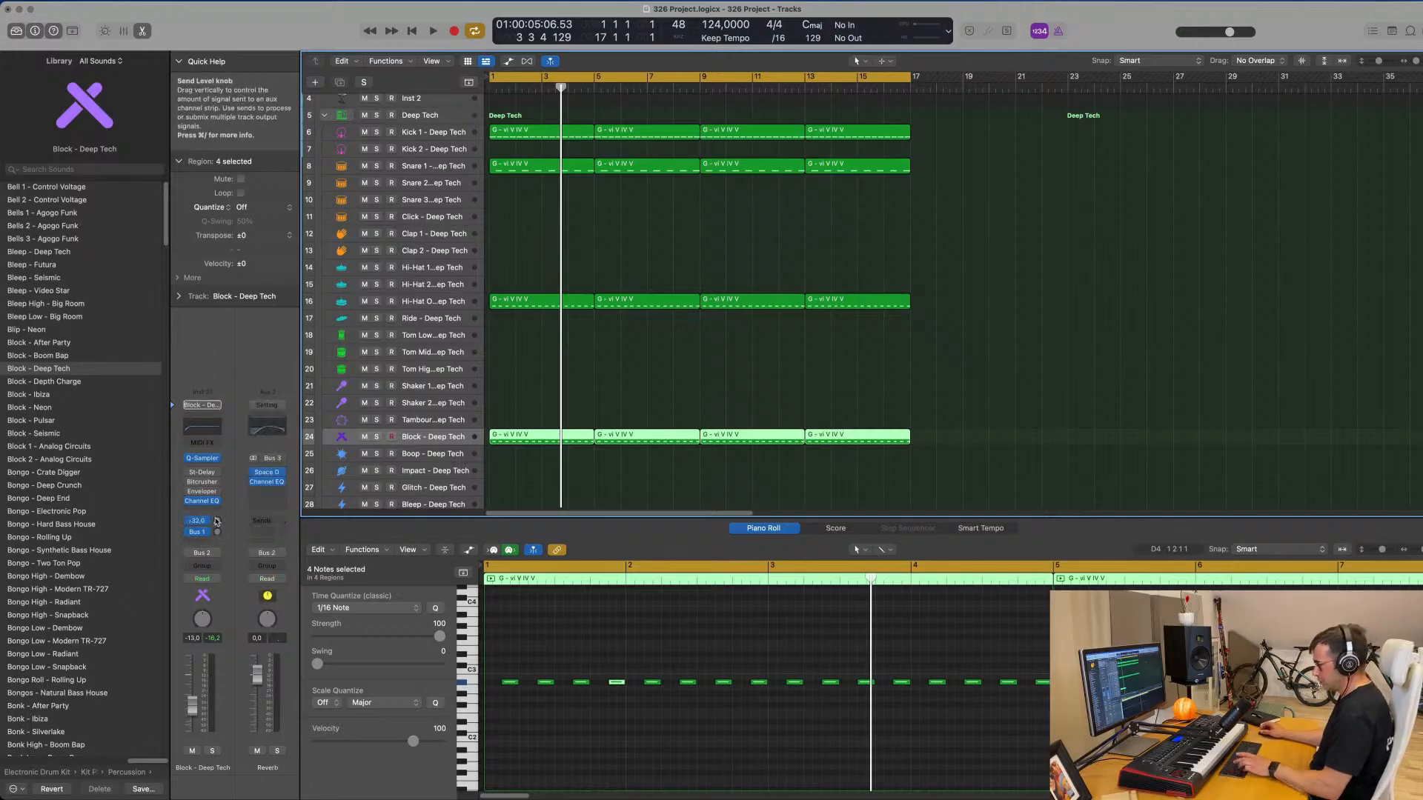
key(space)
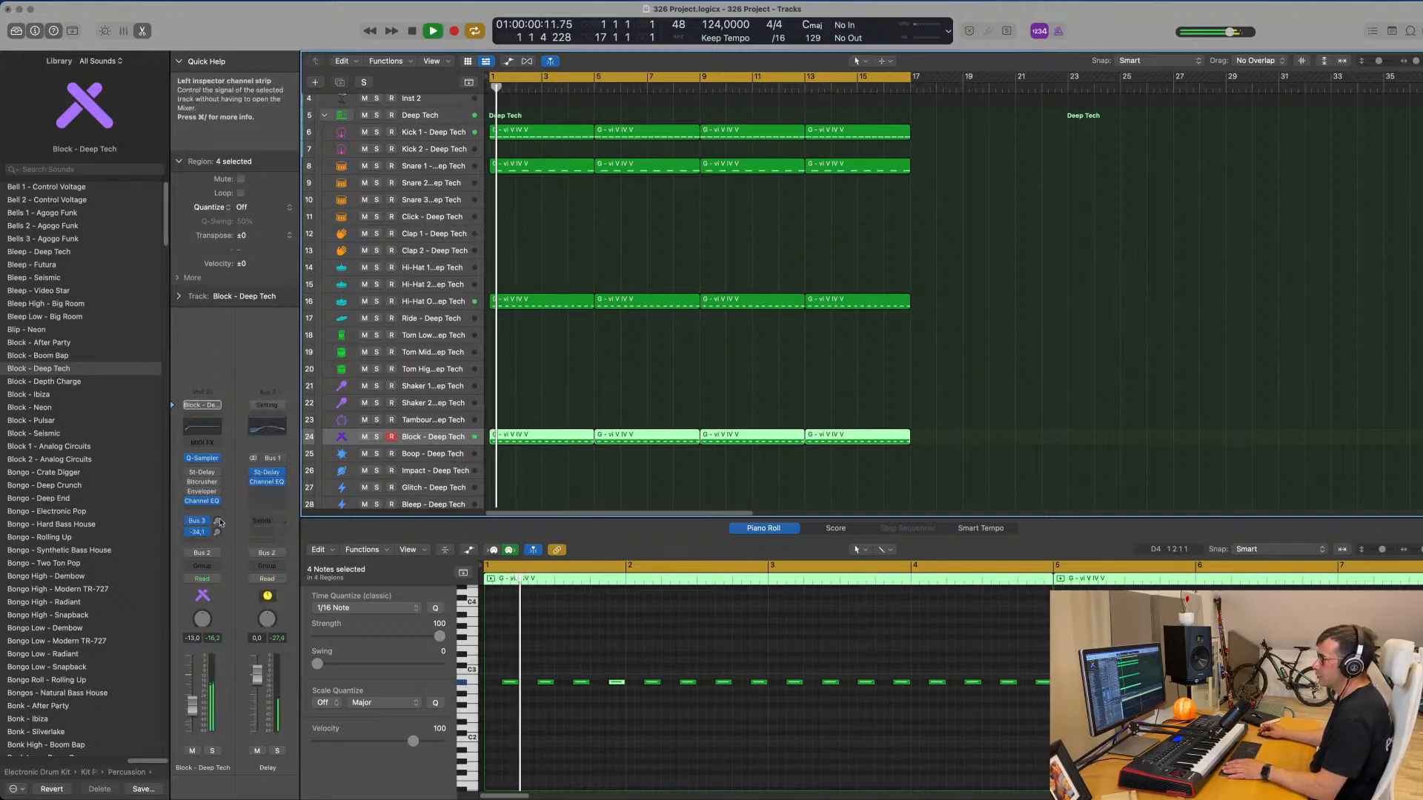
drag(217, 534, 220, 537)
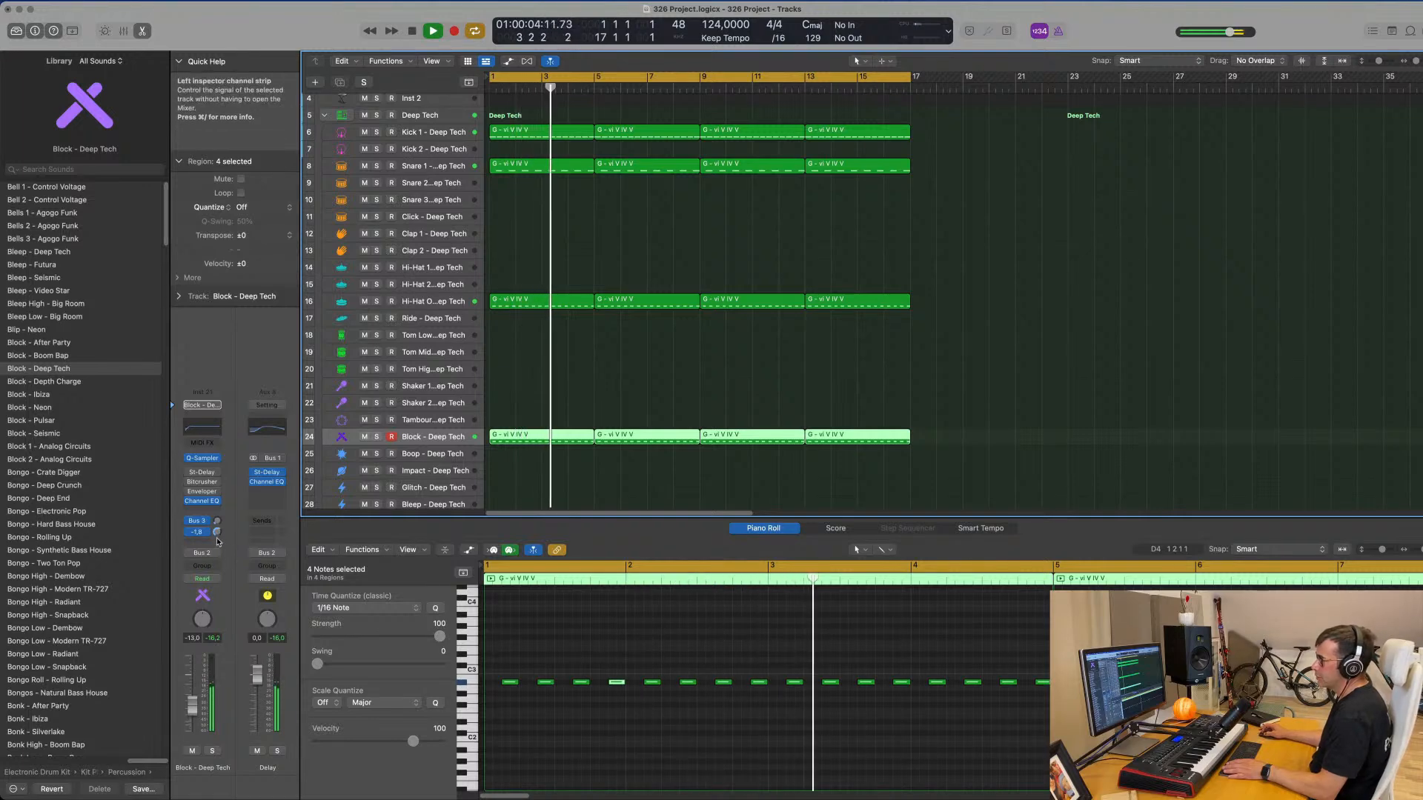
drag(192, 705, 193, 715)
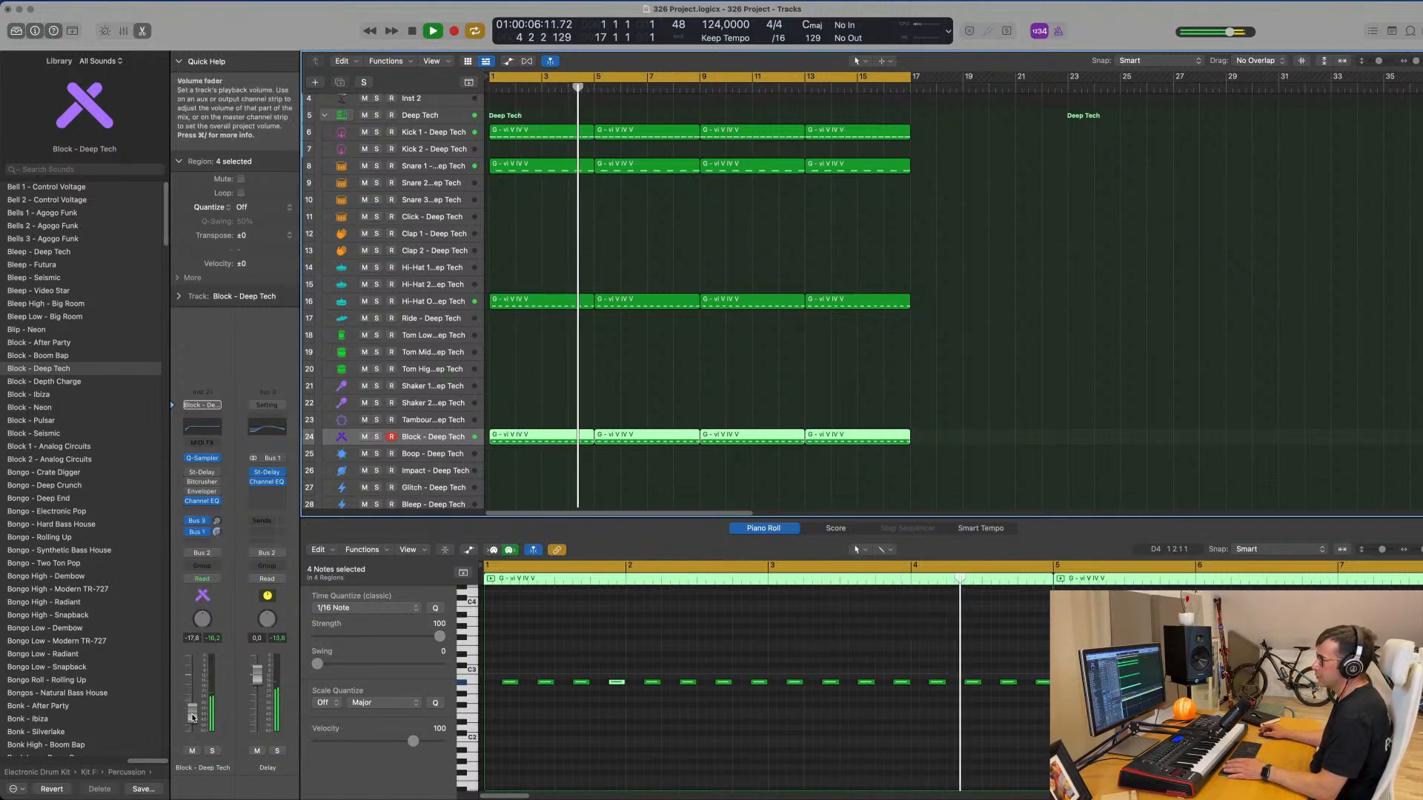
- Copy the first open hi-hat region to the shakers and place it on the Shaker 2 - Deep Tech track
scroll(519, 284, down, 3)
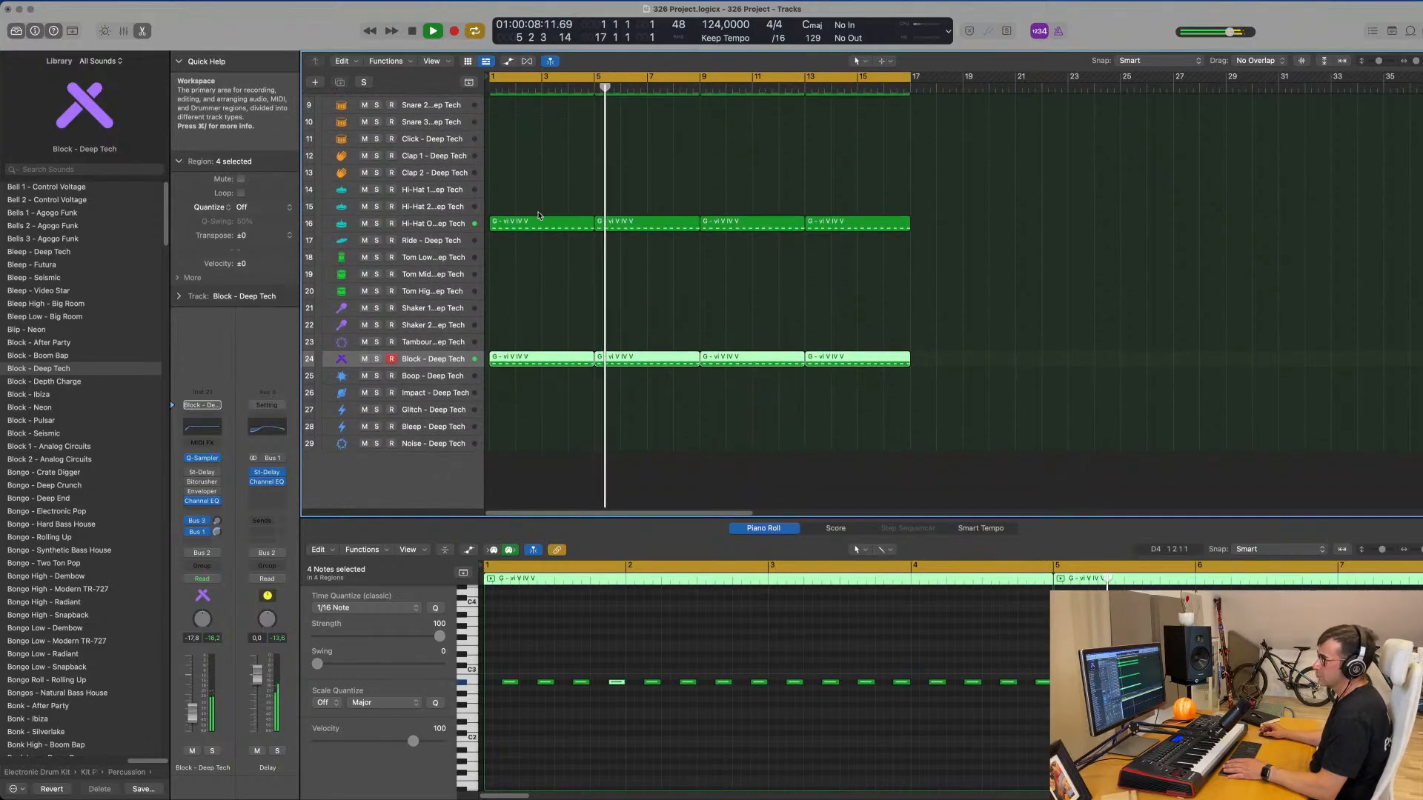
drag(539, 221, 531, 306)
key(space)
drag(510, 665, 1037, 694)
drag(530, 310, 531, 327)
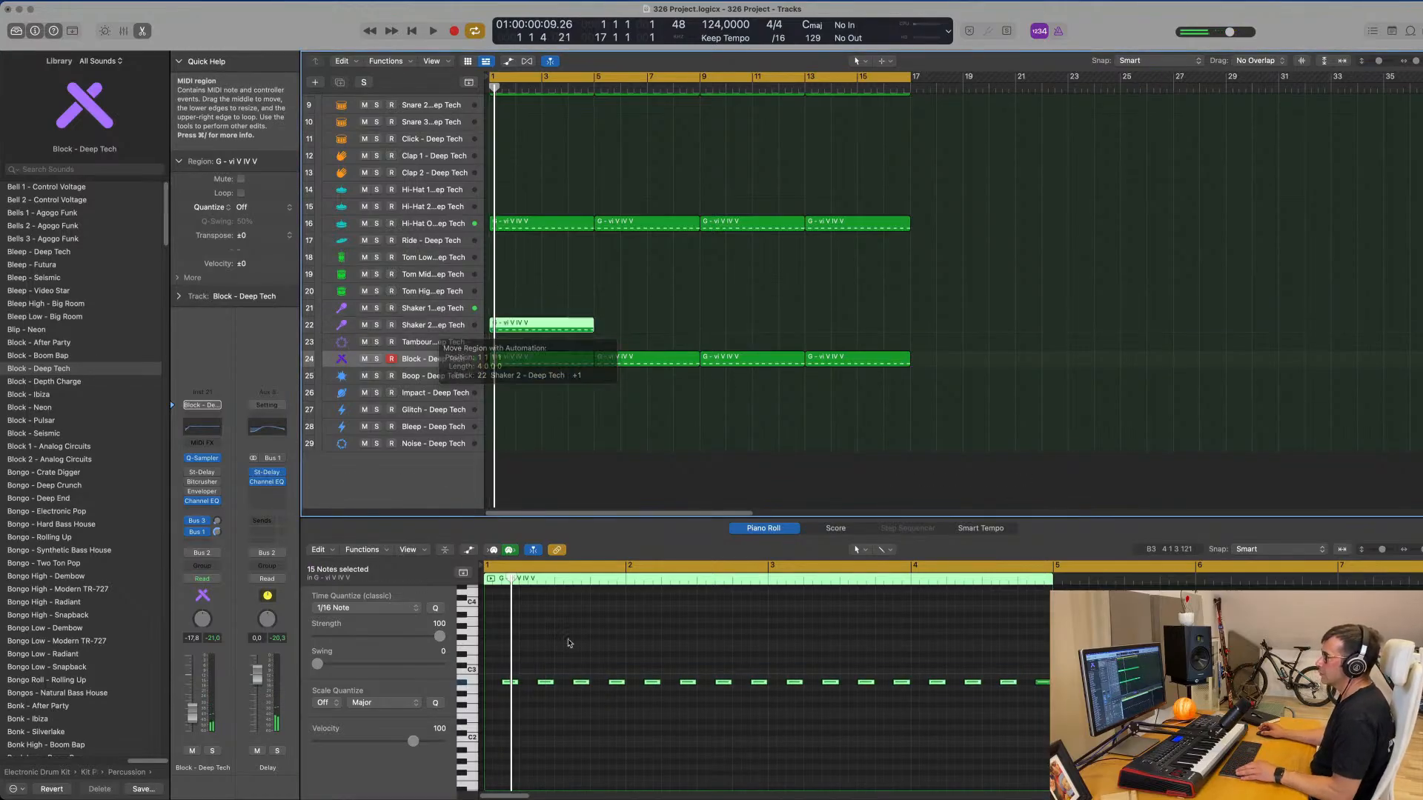
key(space)
- Select all notes in the Shaker 2 region and examine their timing closely on the Piano Roll grid
click(544, 701)
key(super+a)
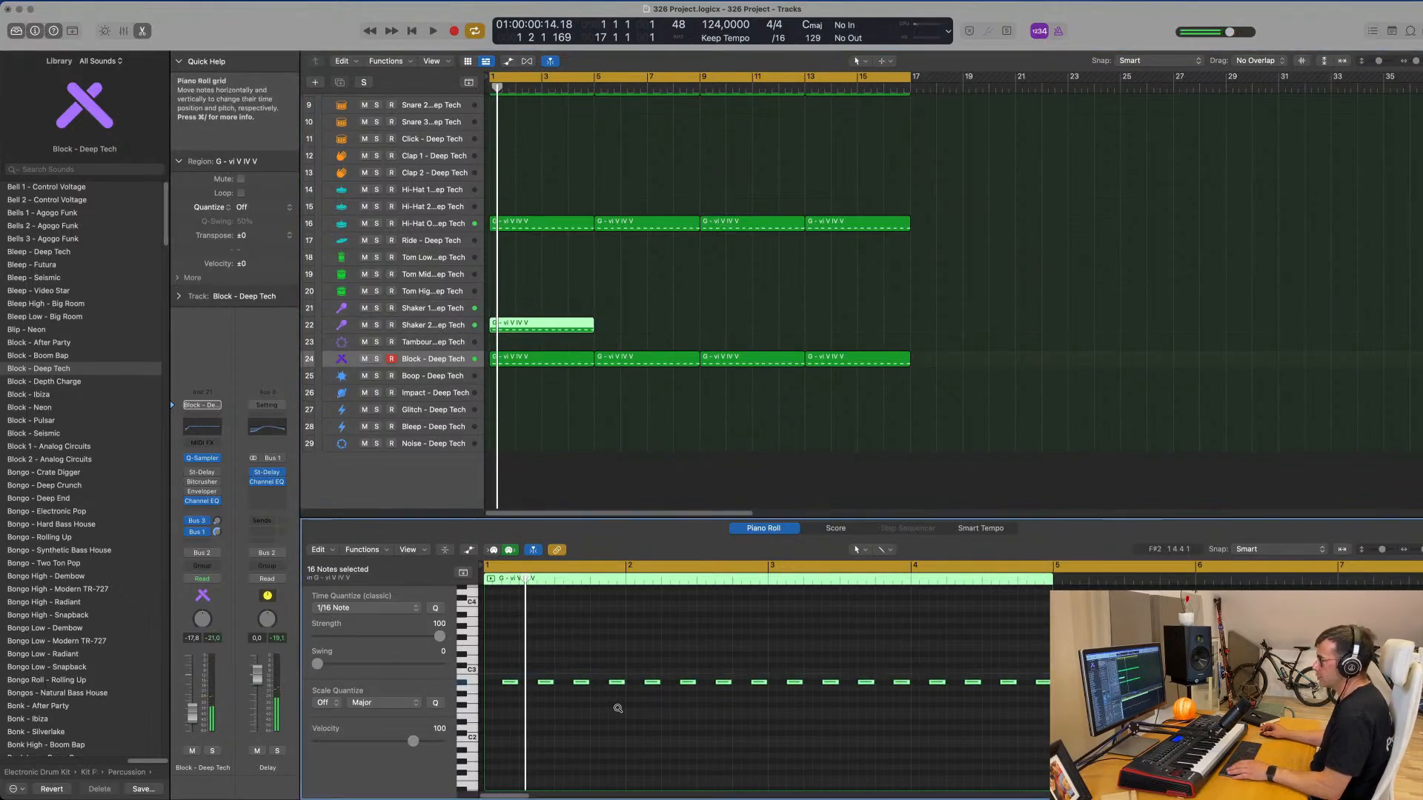
key(super+Right)
key(super+Right)
key(super+Right)
drag(507, 682, 500, 682)
key(space)
- Lower the Shaker 2 - Deep Tech volume to -21.5 dB and set its Bus 1 delay send to -1.1 dB
click(434, 325)
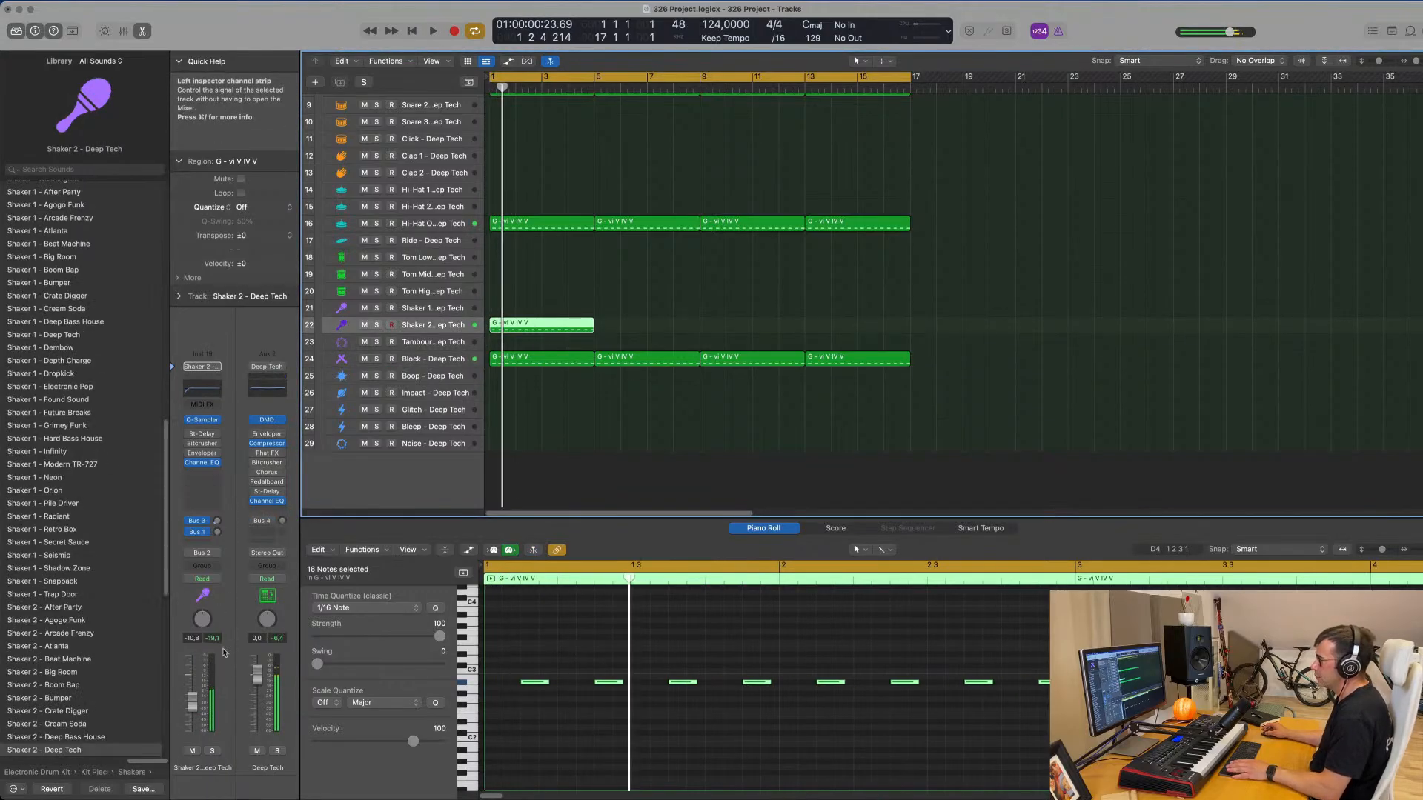
key(space)
drag(198, 712, 198, 716)
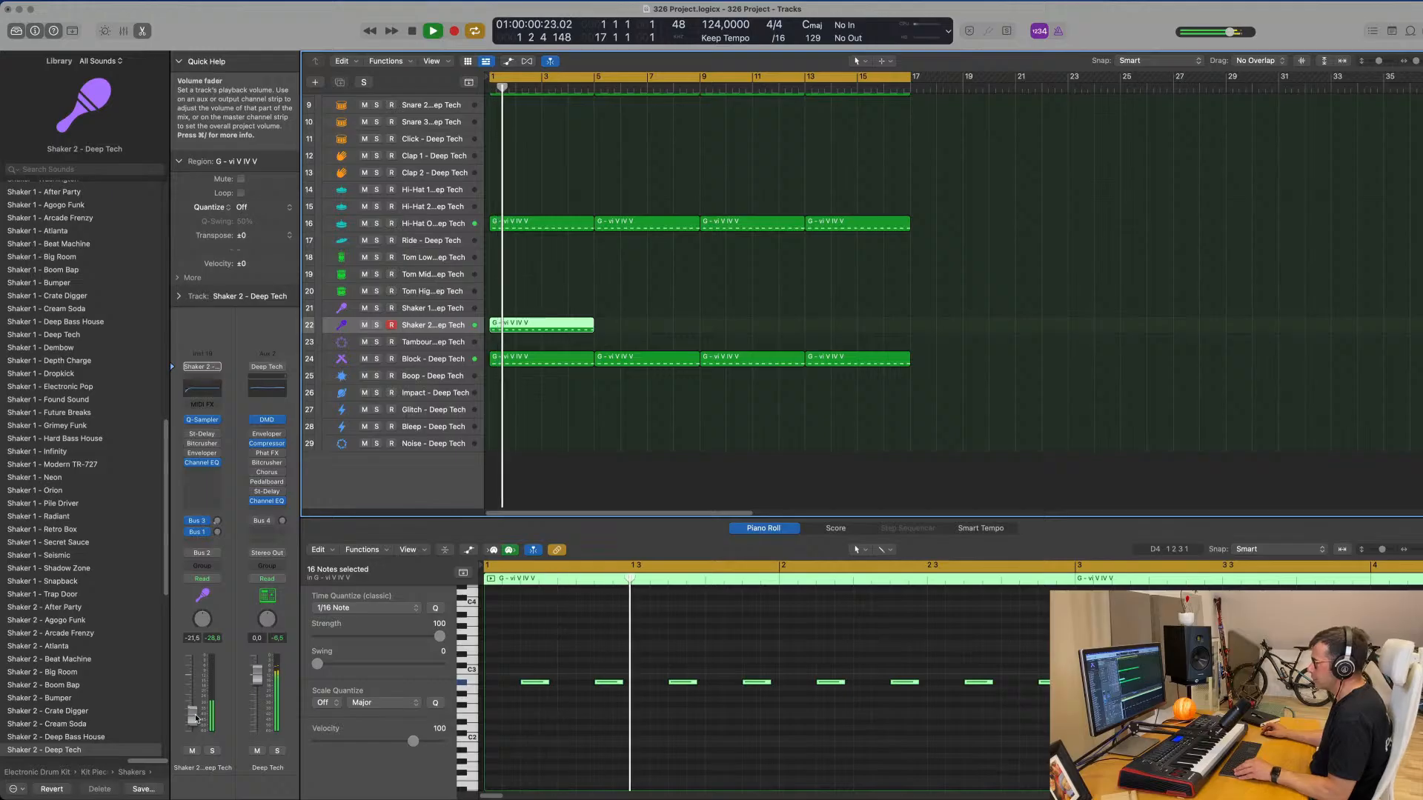
key(space)
key(space)
drag(218, 532, 218, 536)
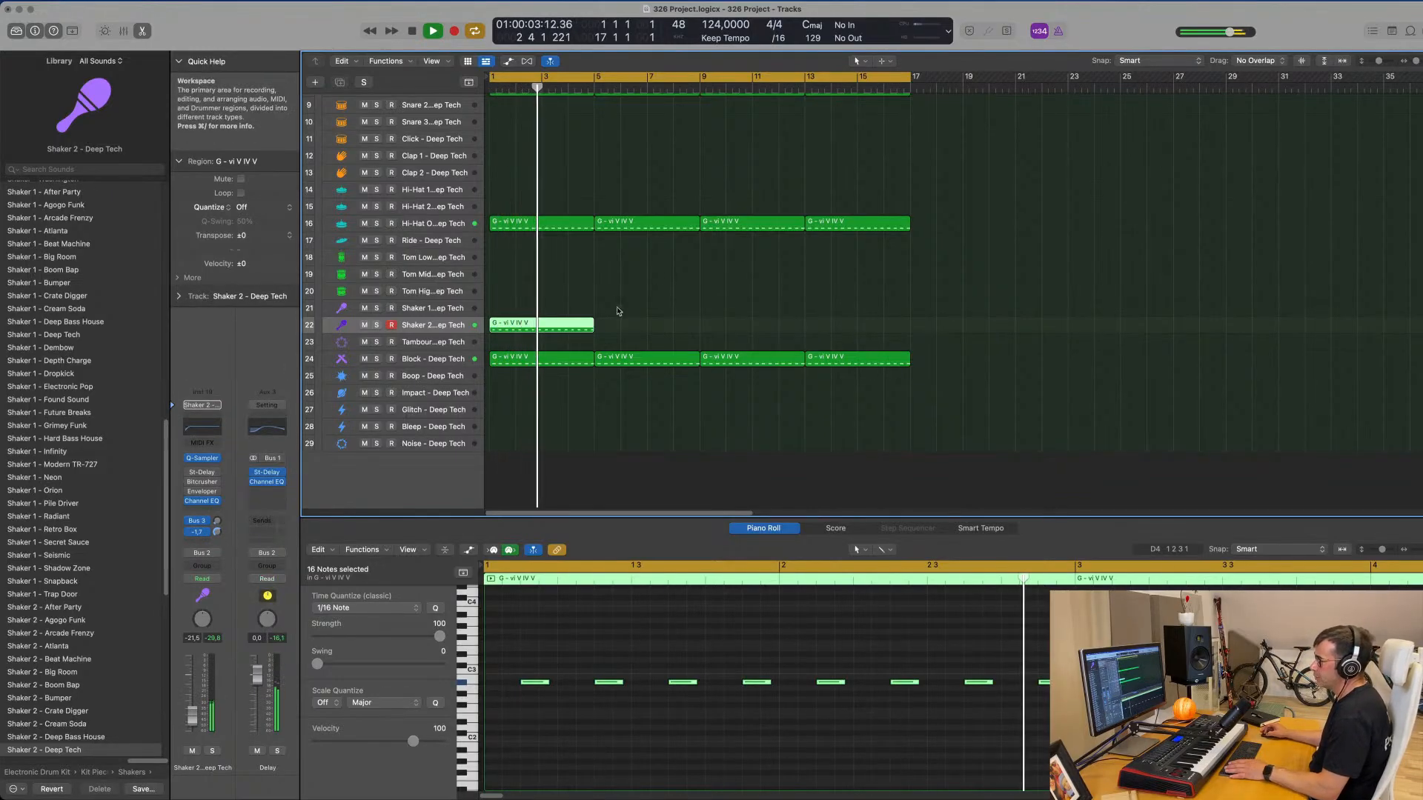
- Repeat the Shaker 2 - Deep Tech region three times so that it runs to bar 17
click(565, 326)
key(space)
key(super+r)
key(super+r)
key(super+r)
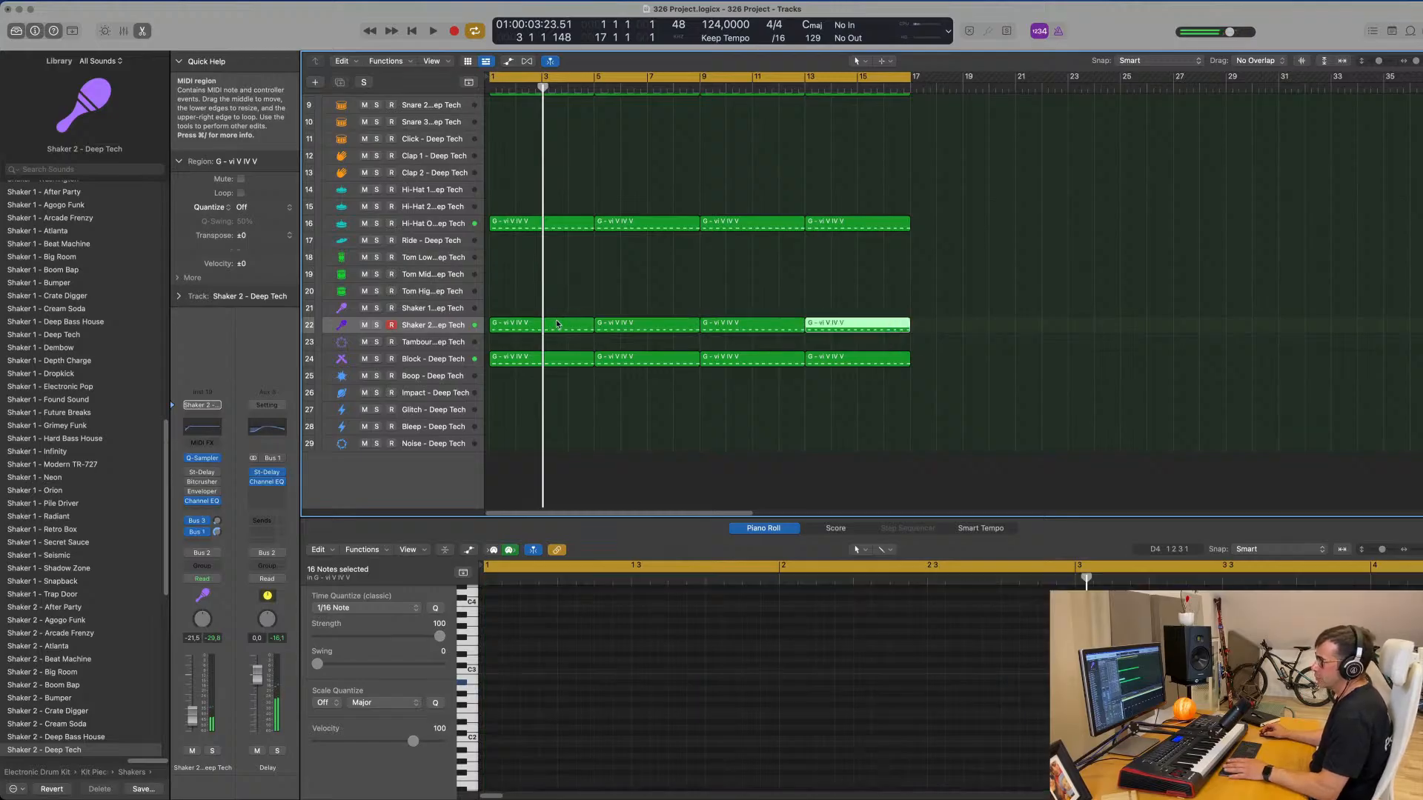
- Play the loop from the start and lower the Shaker 2 - Deep Tech volume to -28.0 dB
key(Return)
key(space)
drag(191, 724, 193, 725)
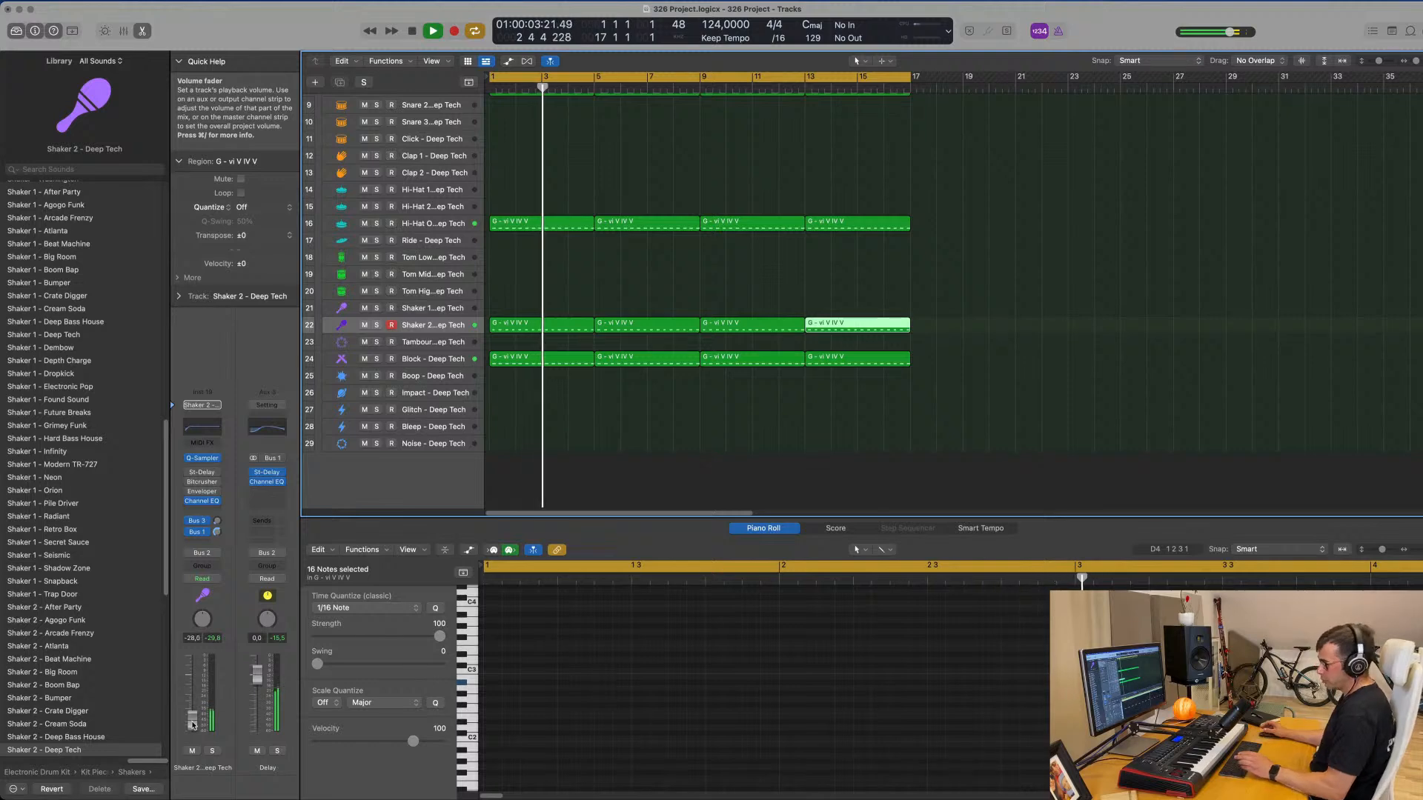
- Select all regions in the project, then color them by track and name them by track
click(807, 402)
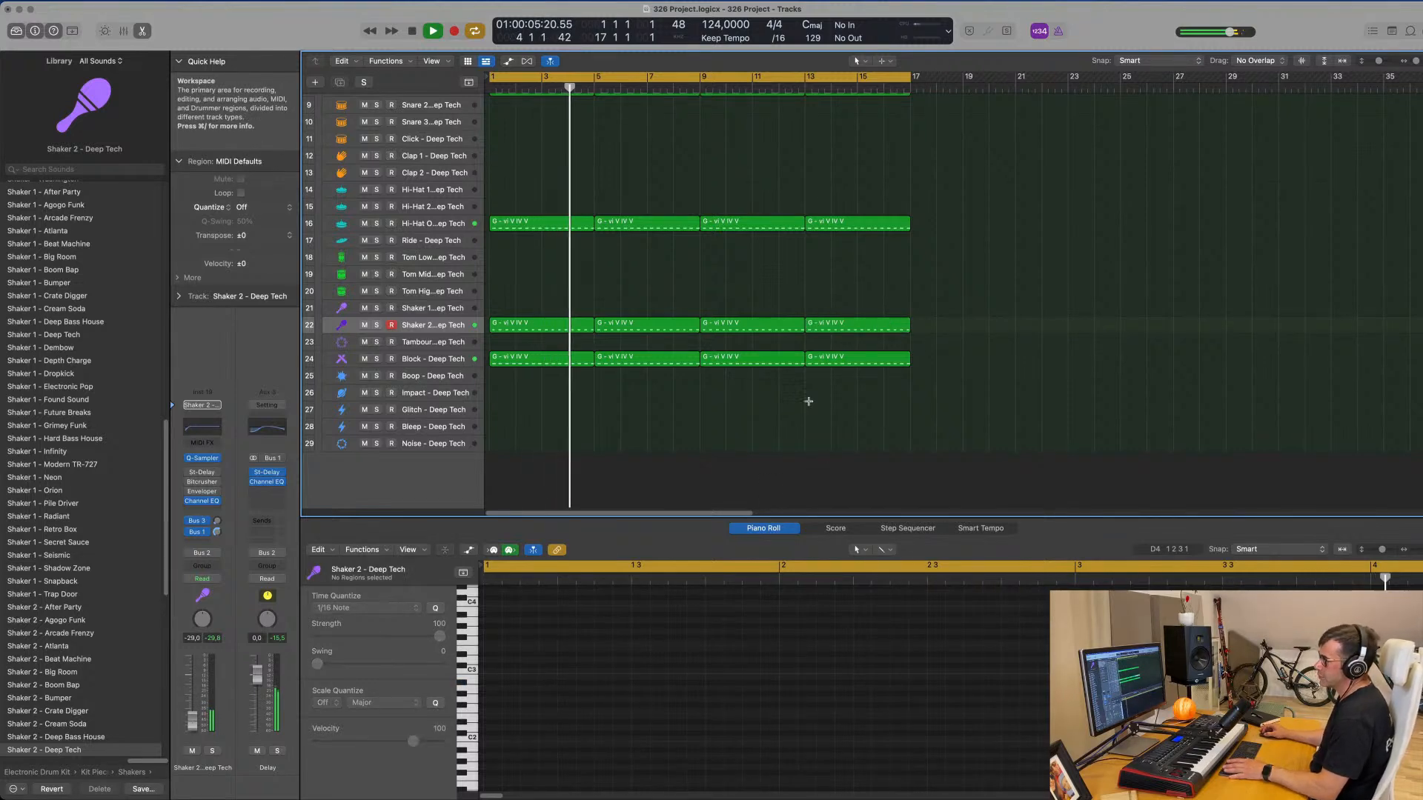
key(super+a)
right_click(817, 323)
click(860, 329)
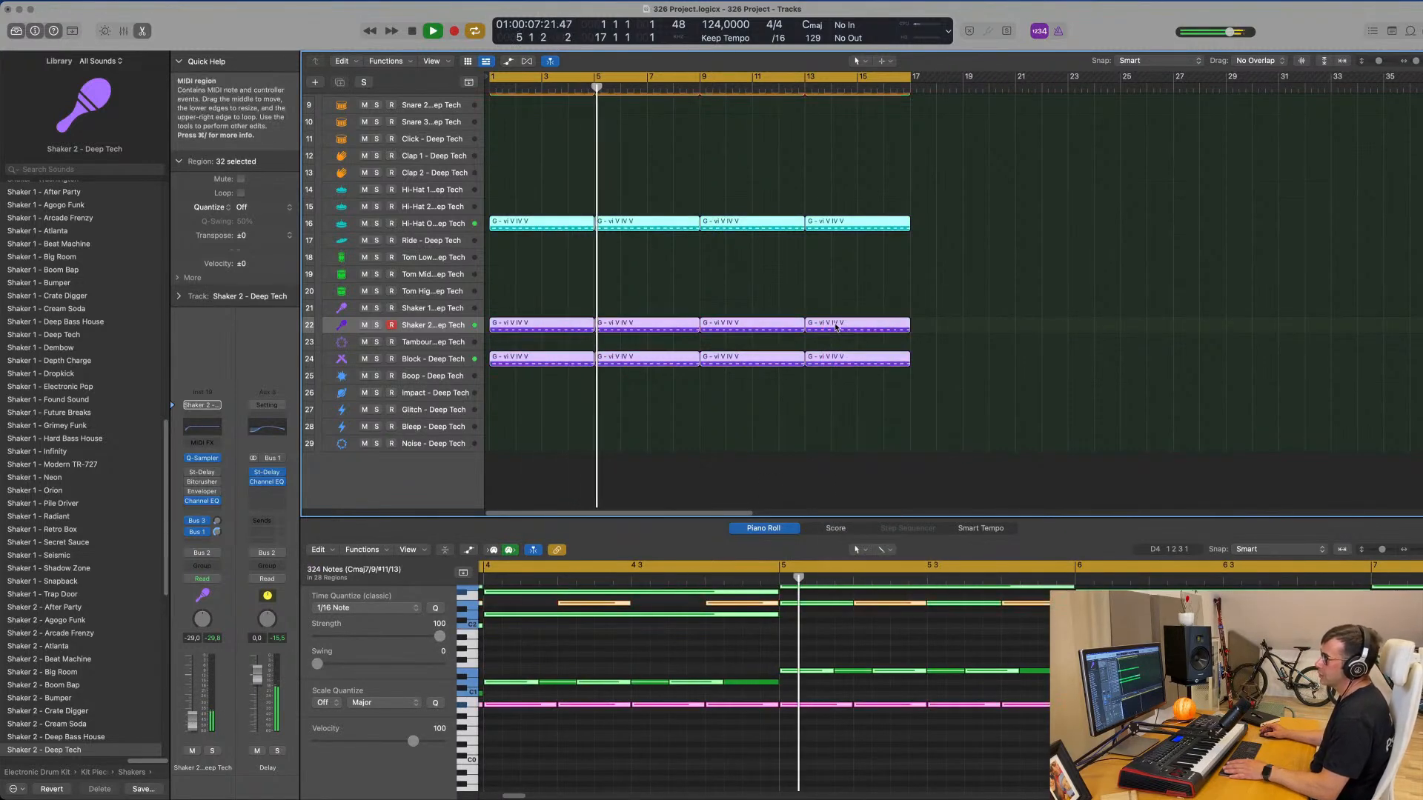
right_click(836, 325)
click(878, 342)
- Reduce the Shaker 2 - Deep Tech volume further to -30.0 dB
right_click(789, 304)
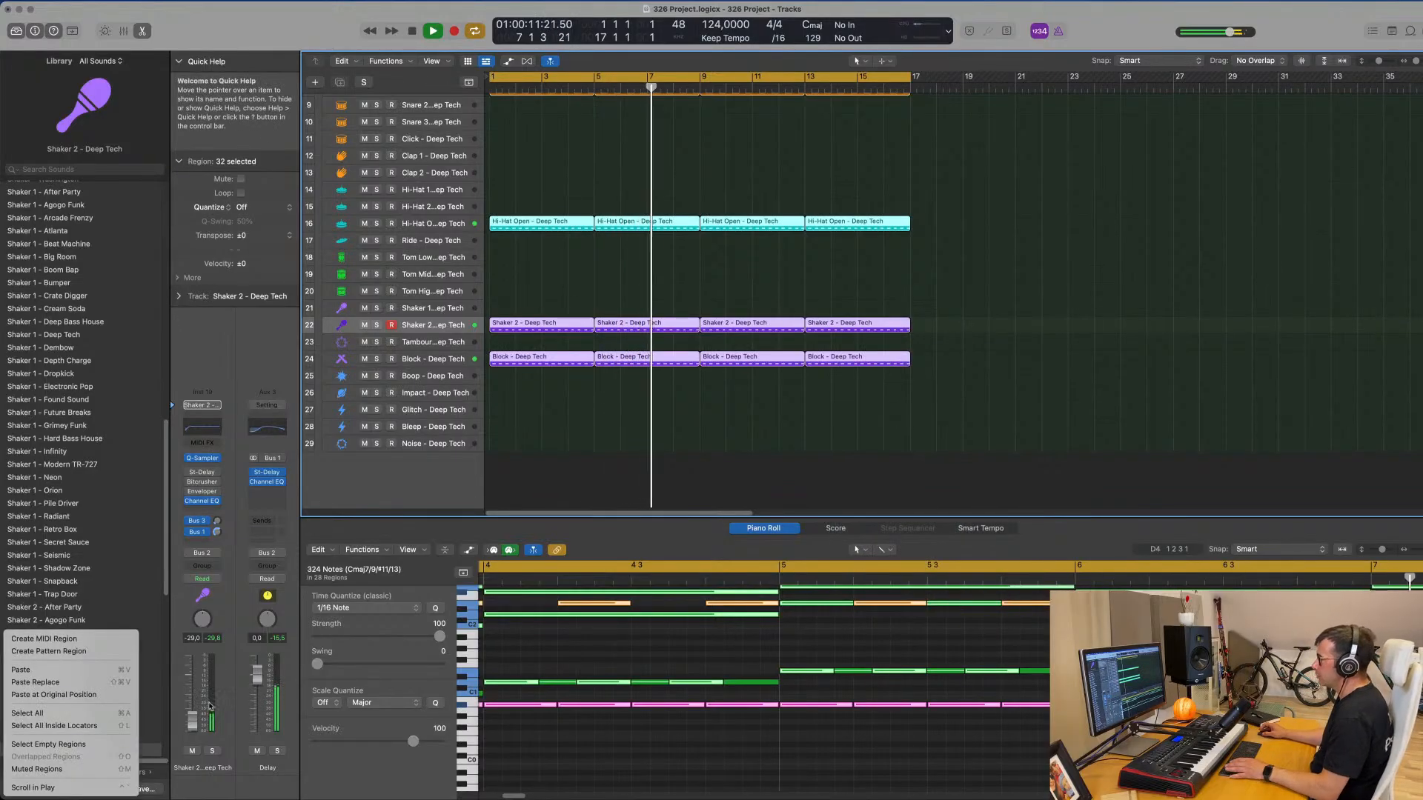
click(197, 724)
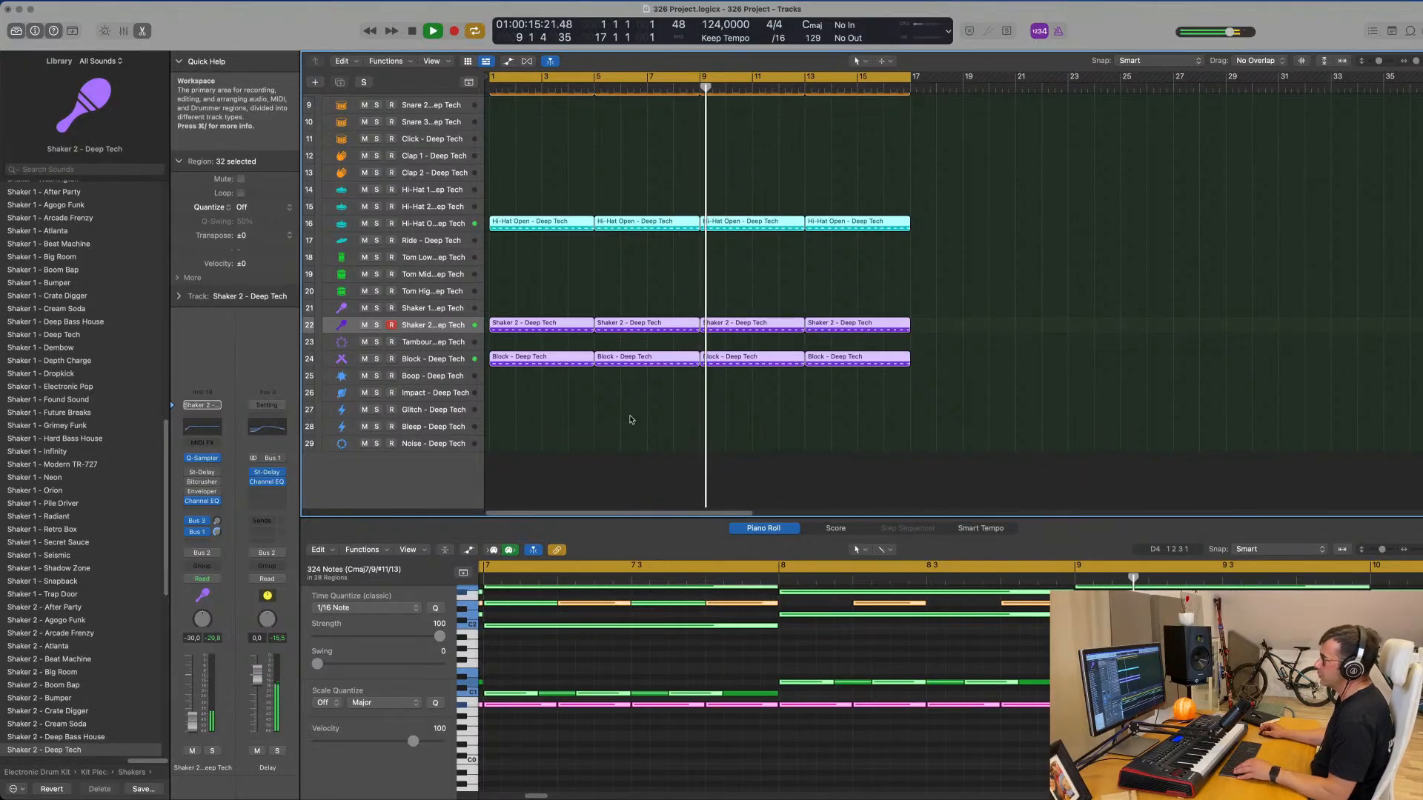
- Move the first Hi-Hat Open region to the Tom Low - Deep Tech track and reduce it to each bar's last note, two octaves lower
scroll(956, 430, up, 3)
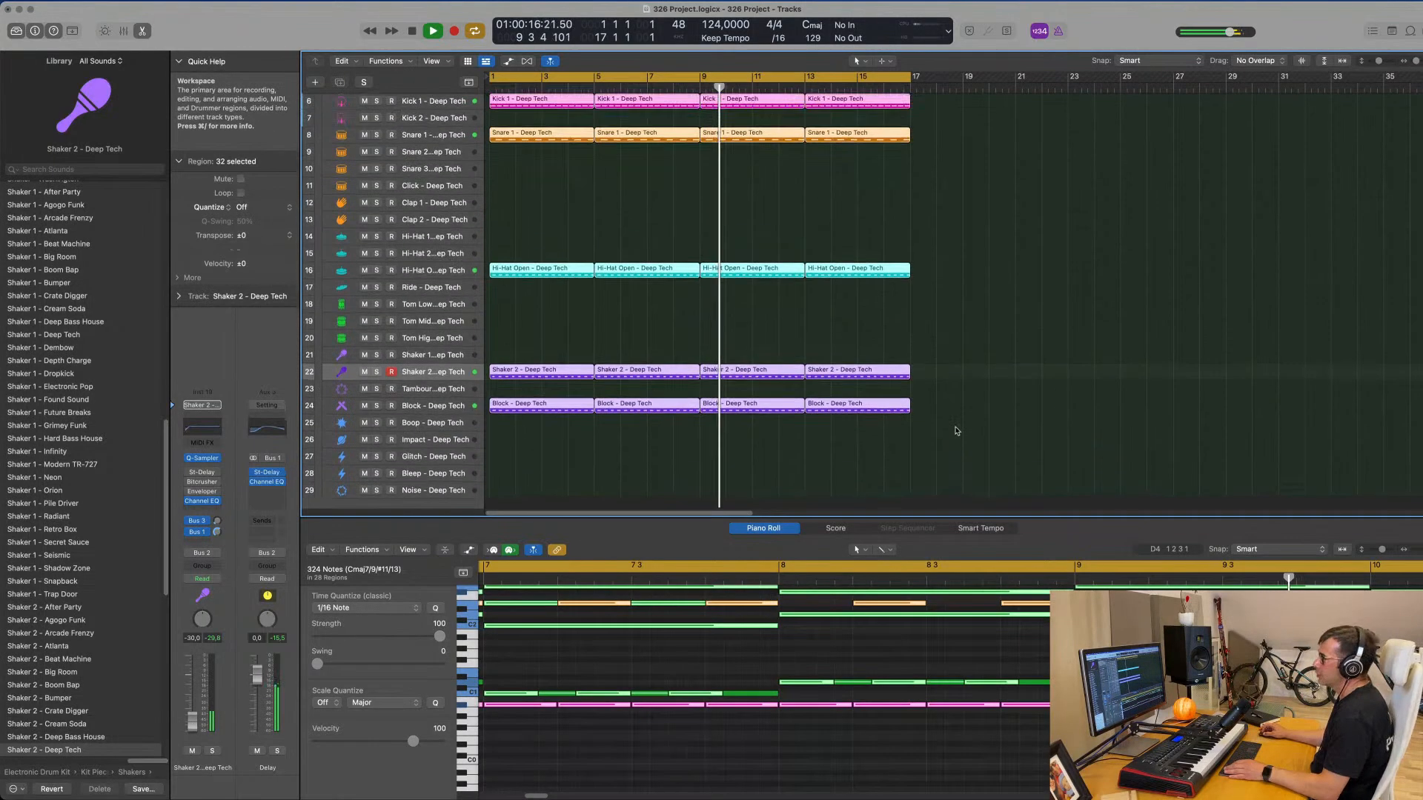
click(548, 248)
click(550, 274)
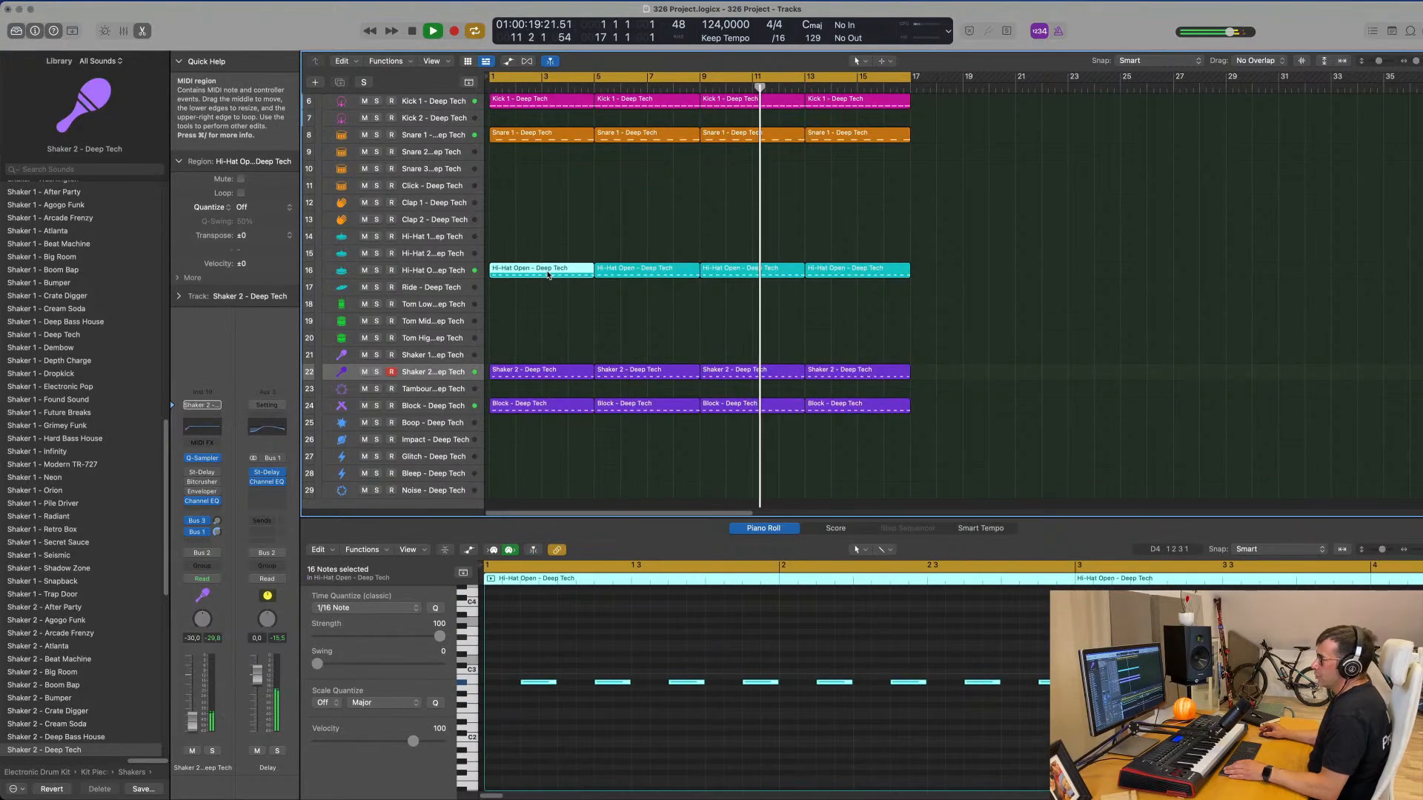
mouse_move(546, 282)
mouse_down()
mouse_move(543, 320)
mouse_move(544, 301)
mouse_up()
drag(516, 655, 595, 697)
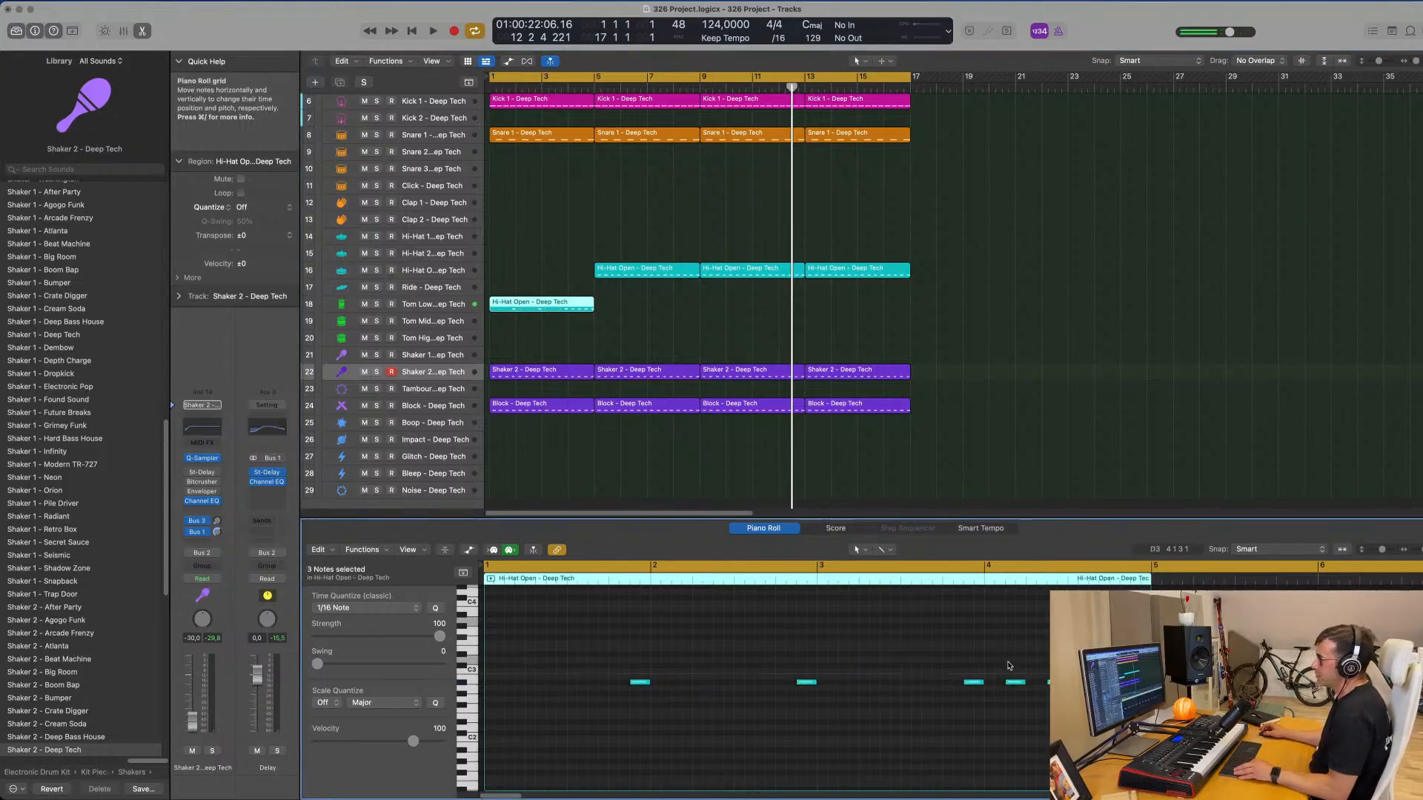
drag(616, 659, 1199, 729)
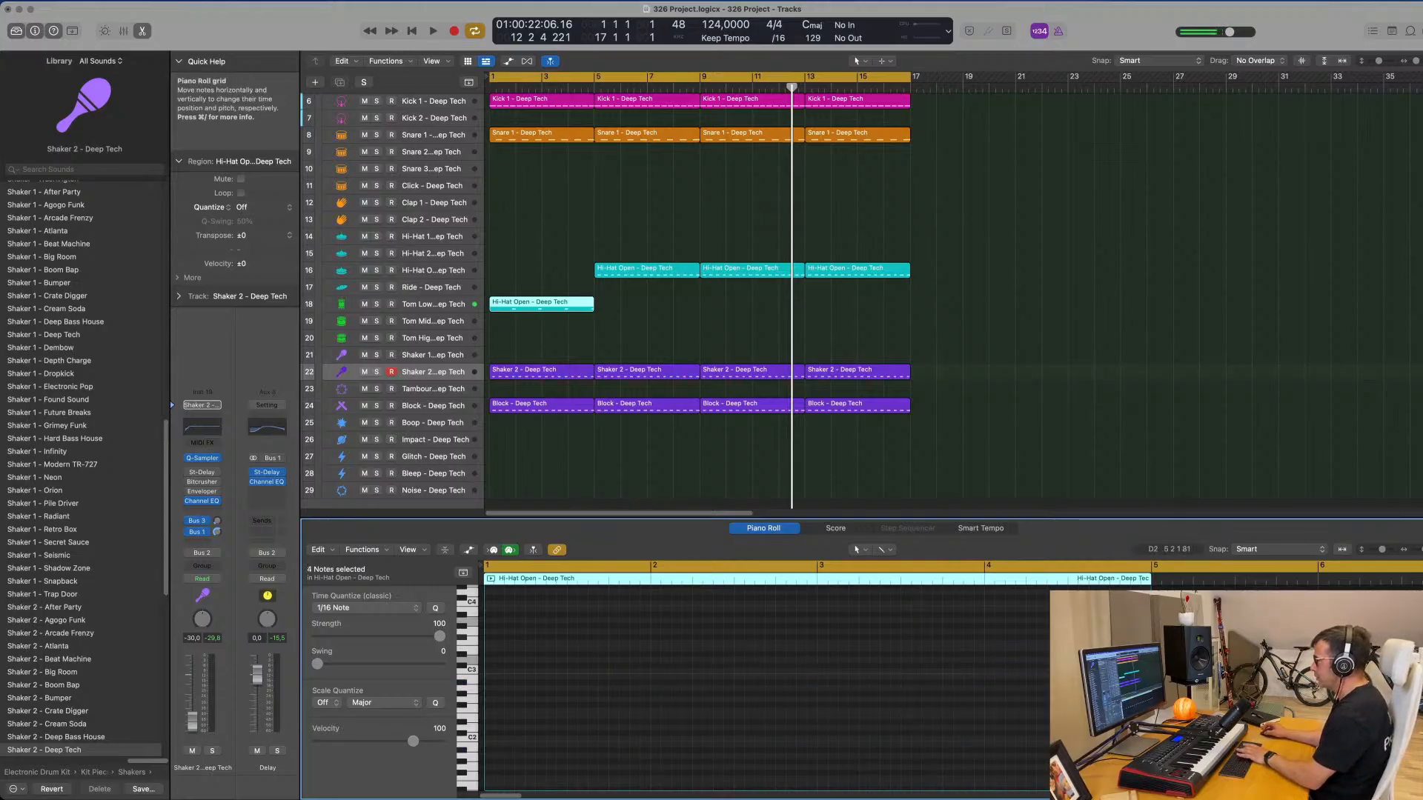
- Copy the Hi-Hat Open region from bar 5 back to bar 1 on its own track and play the loop from the start
key(shift+space)
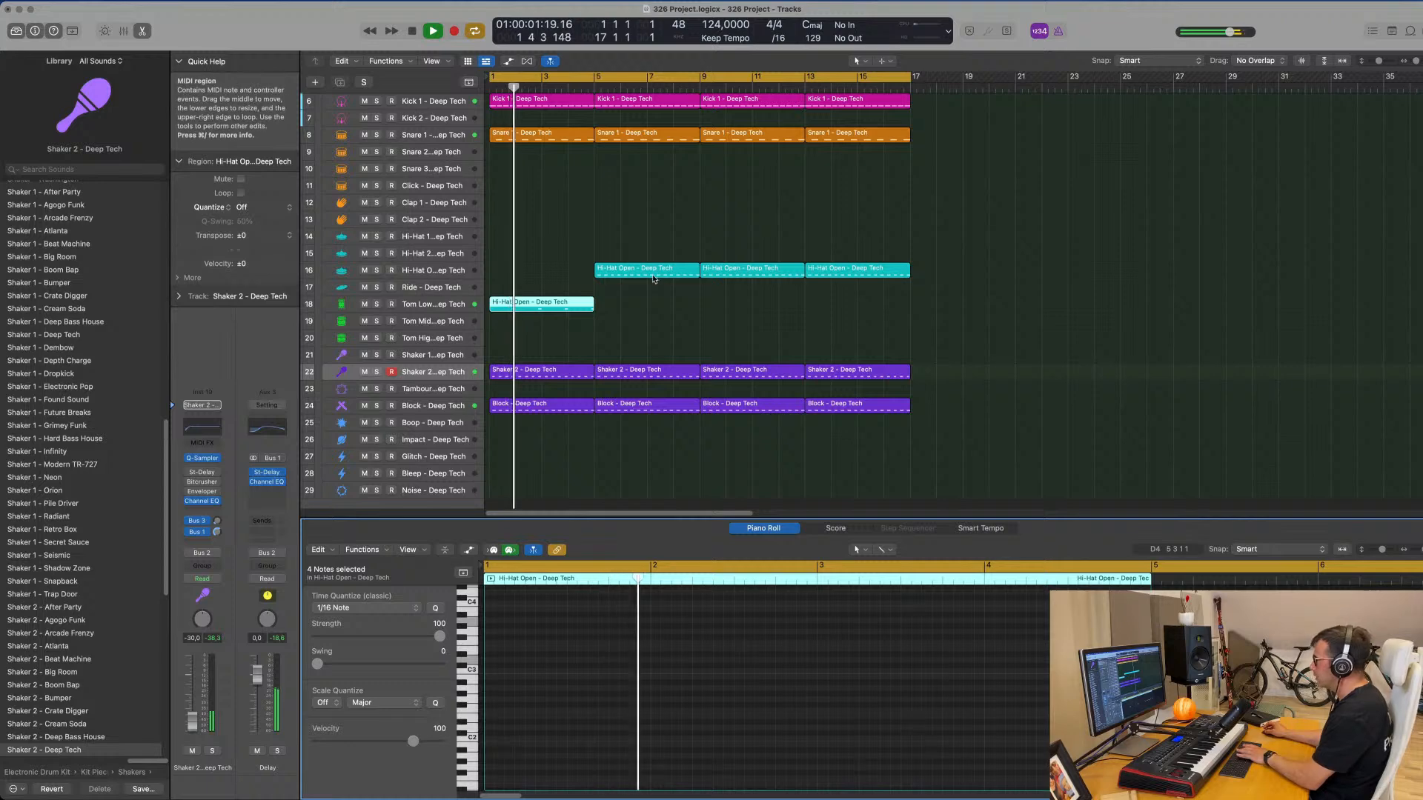
drag(653, 279, 548, 279)
key(Return)
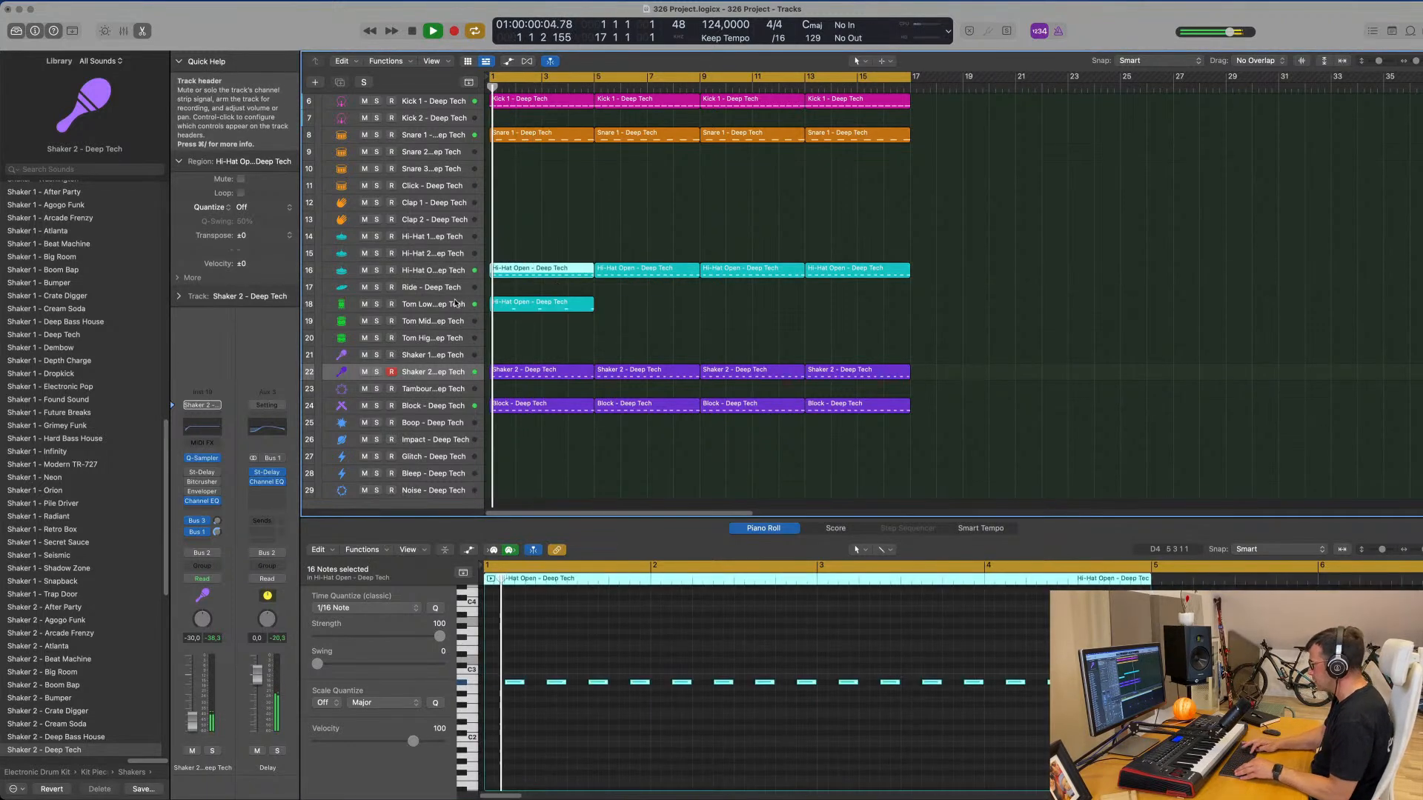
- Raise the Tom Low - Deep Tech volume to -4.8 dB while listening, and stop playback
click(455, 304)
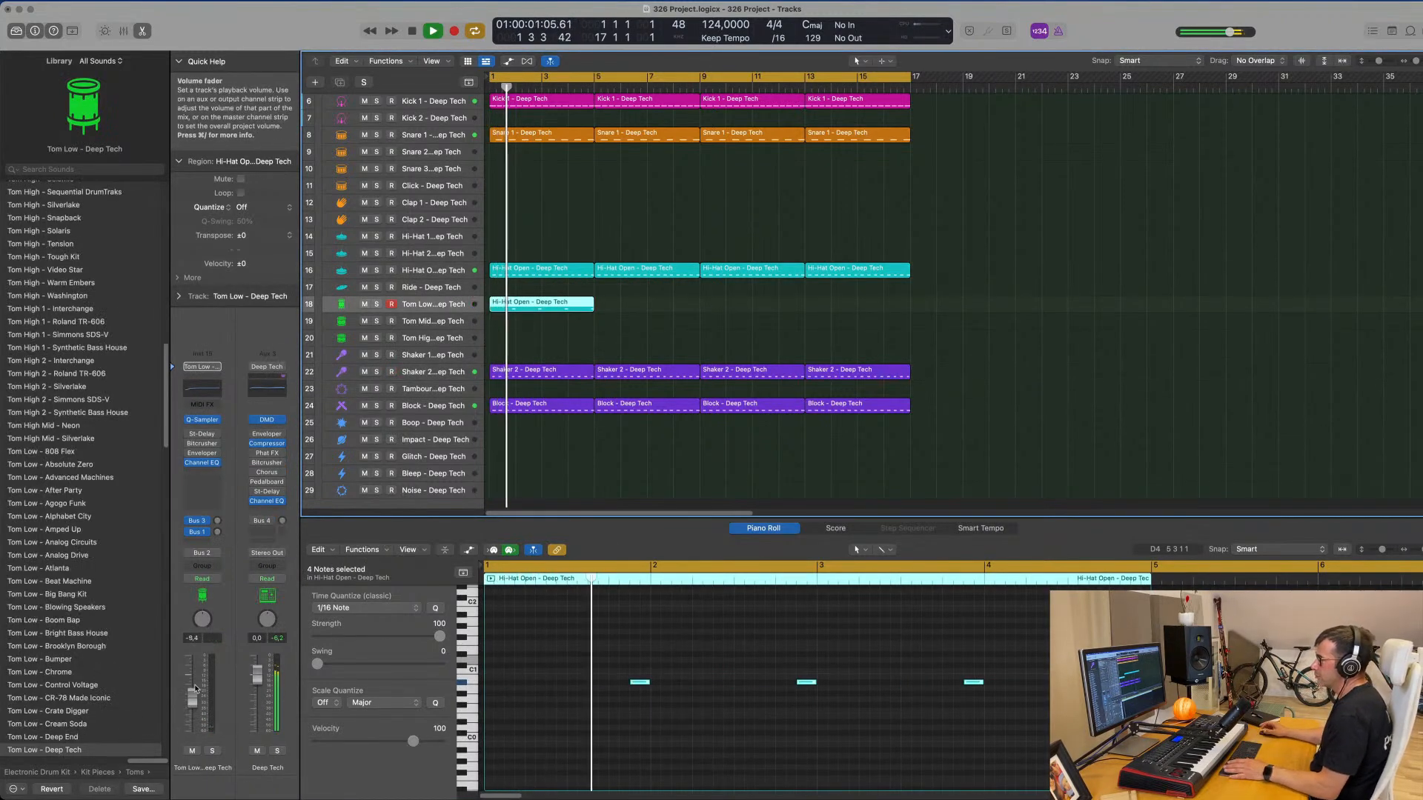
drag(194, 690, 192, 693)
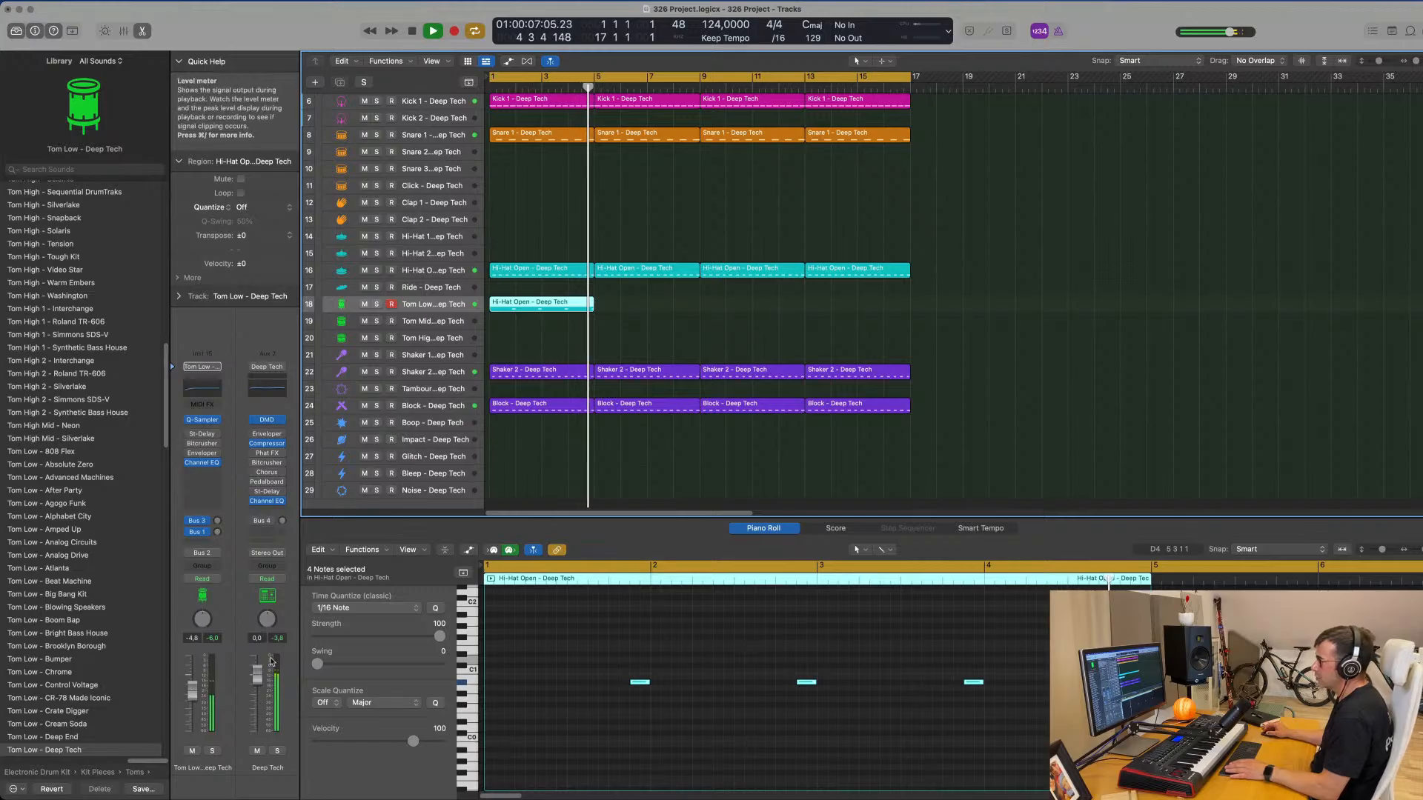
key(space)
- Repeat the Tom Low region three times to run to bar 17, play the loop, and lower the track's volume to -5.4 dB
drag(655, 305, 513, 312)
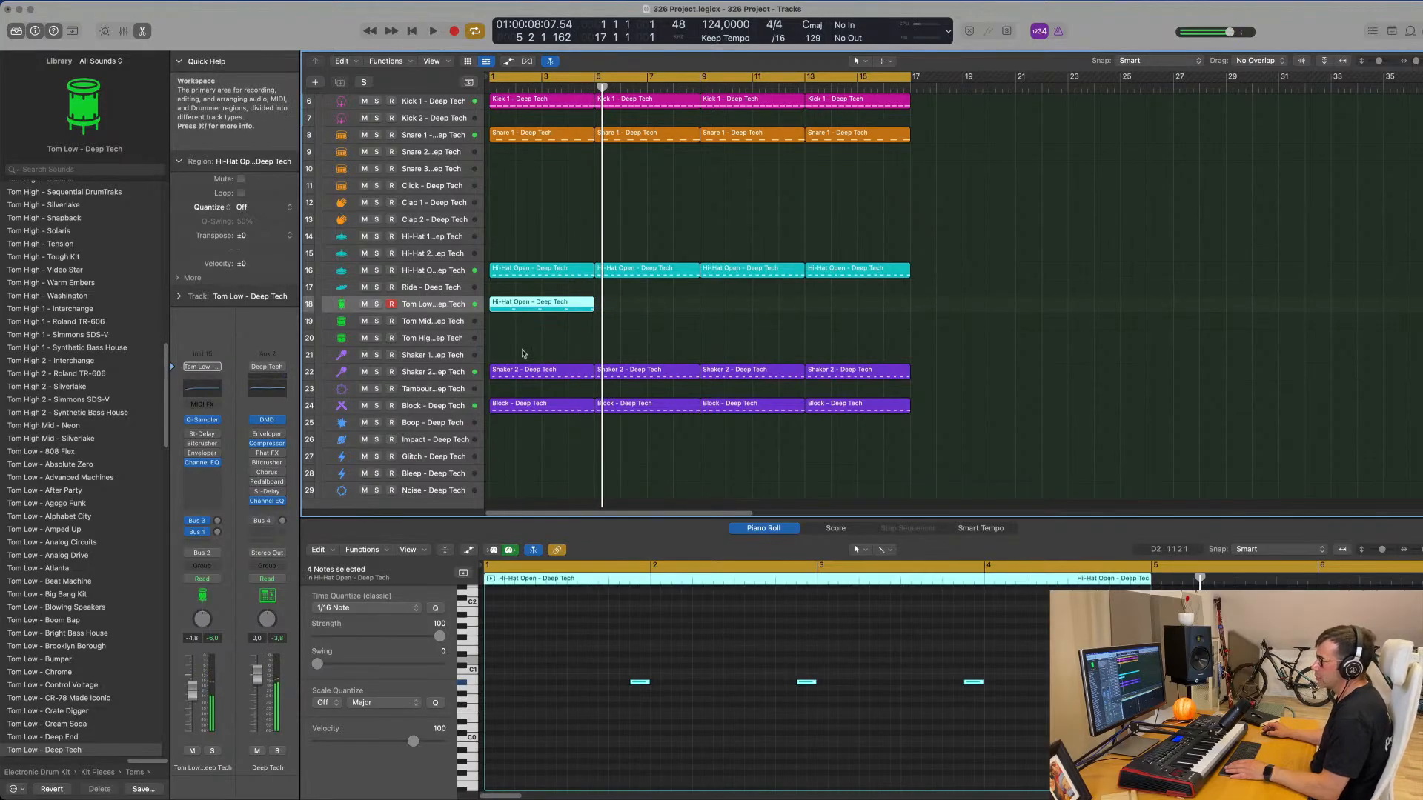
key(super+r)
key(super+r)
key(super+r)
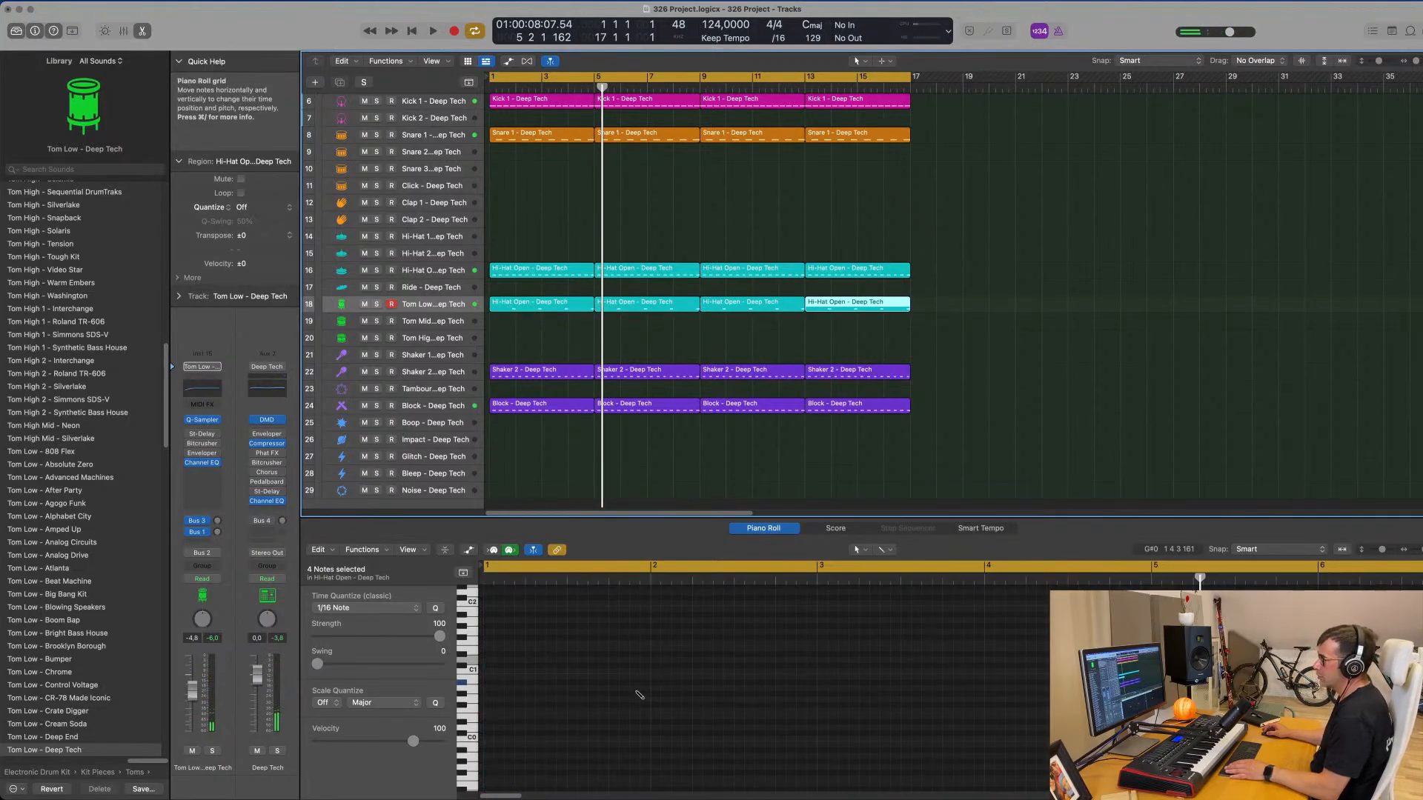
click(1223, 403)
key(space)
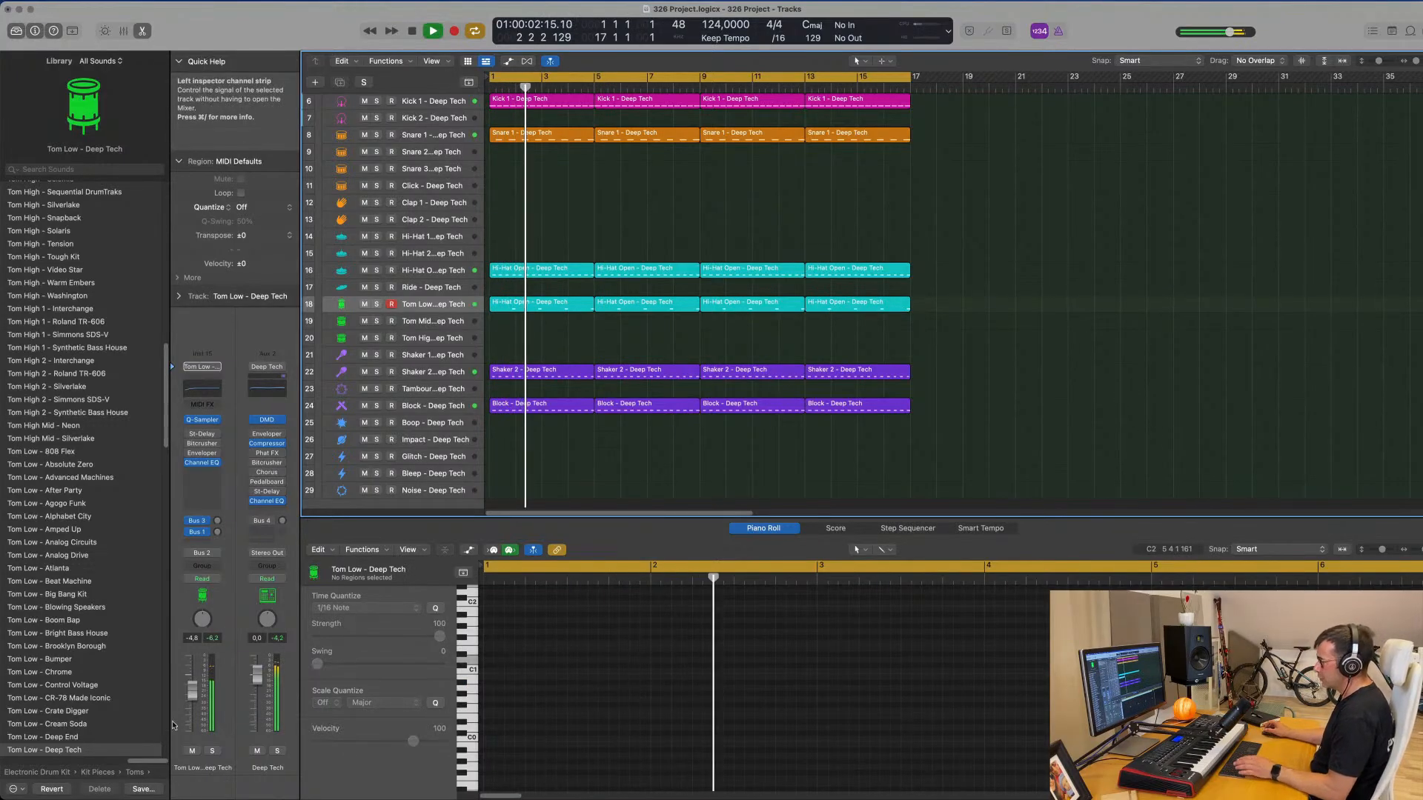
- Create a new track below Melodic Bass 1 with the same channel settings
scroll(528, 297, up, 5)
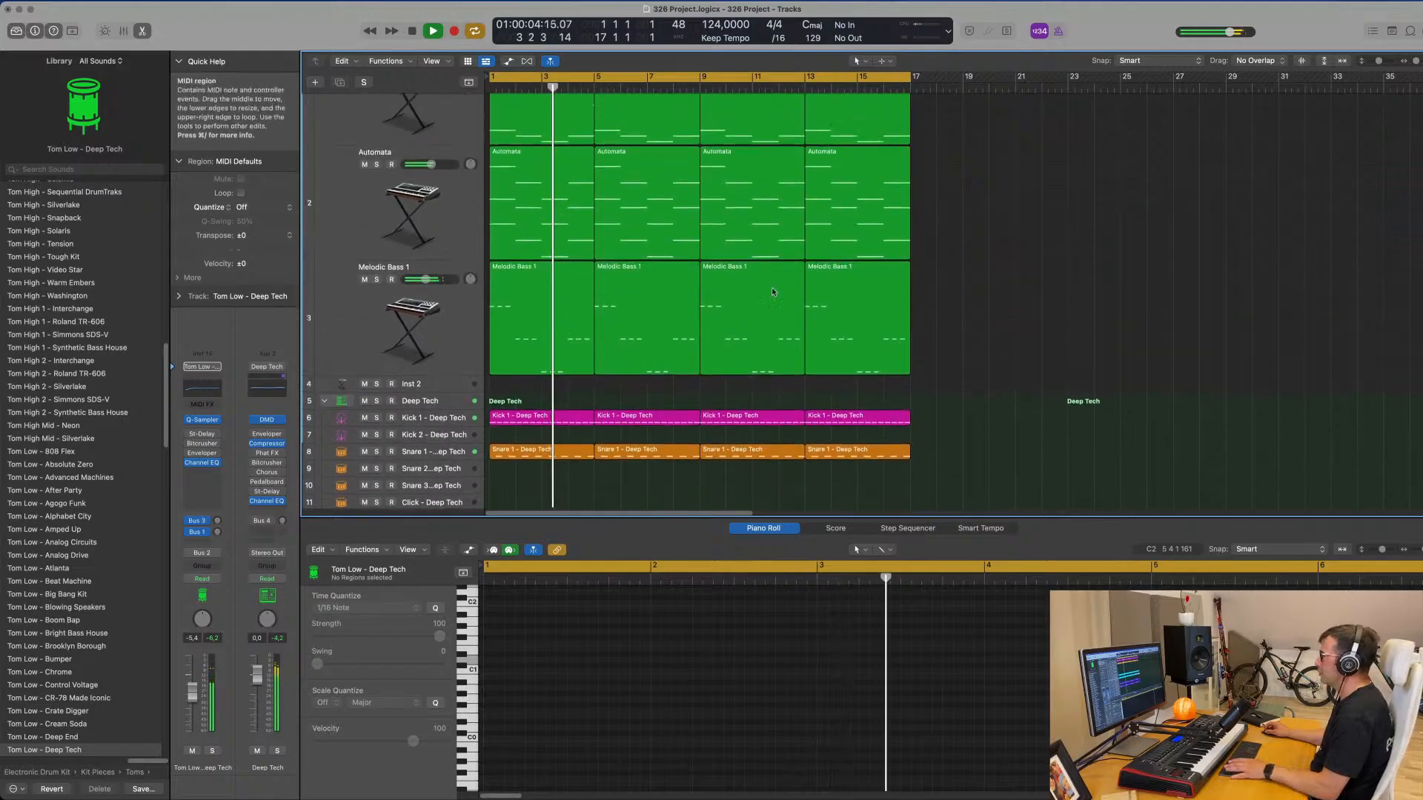
key(super+Left)
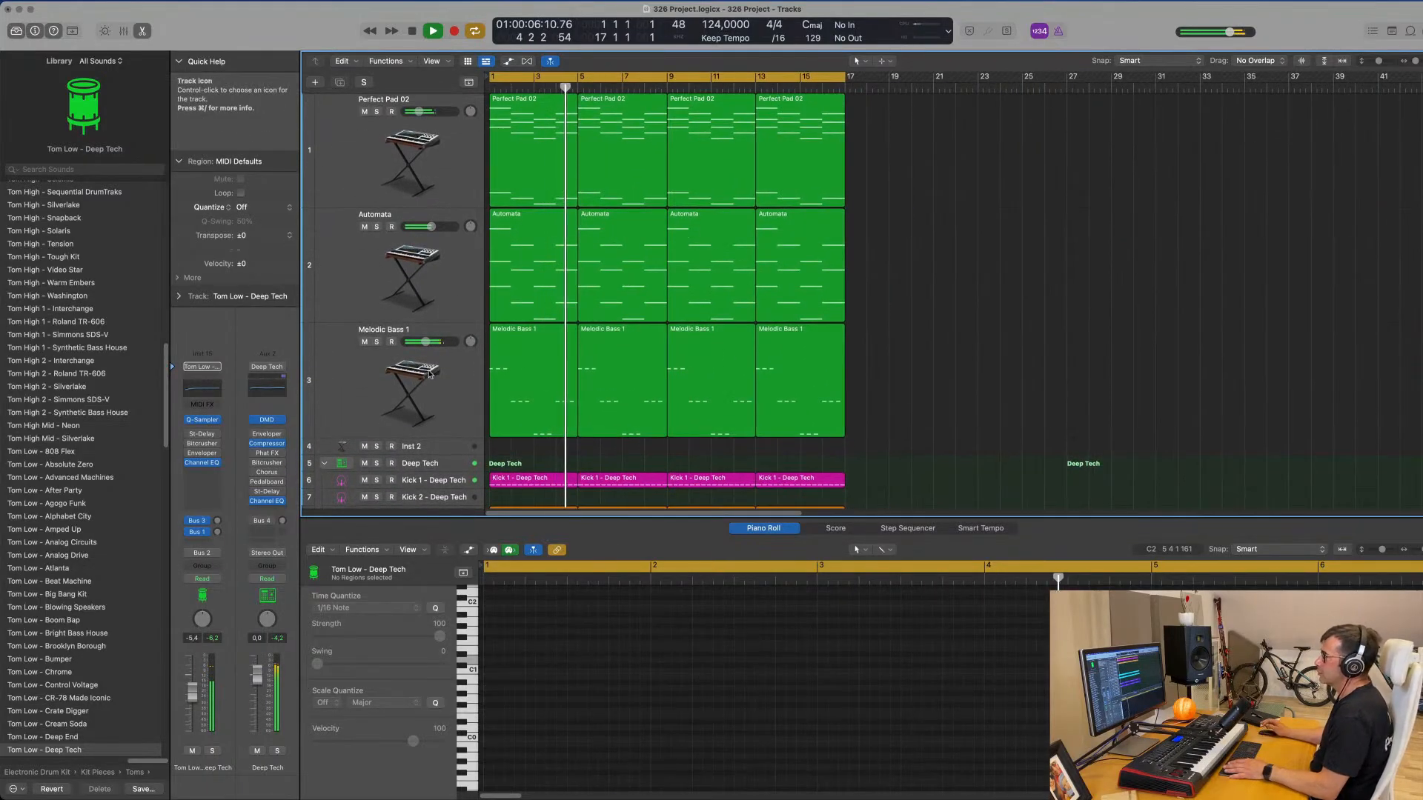
click(430, 374)
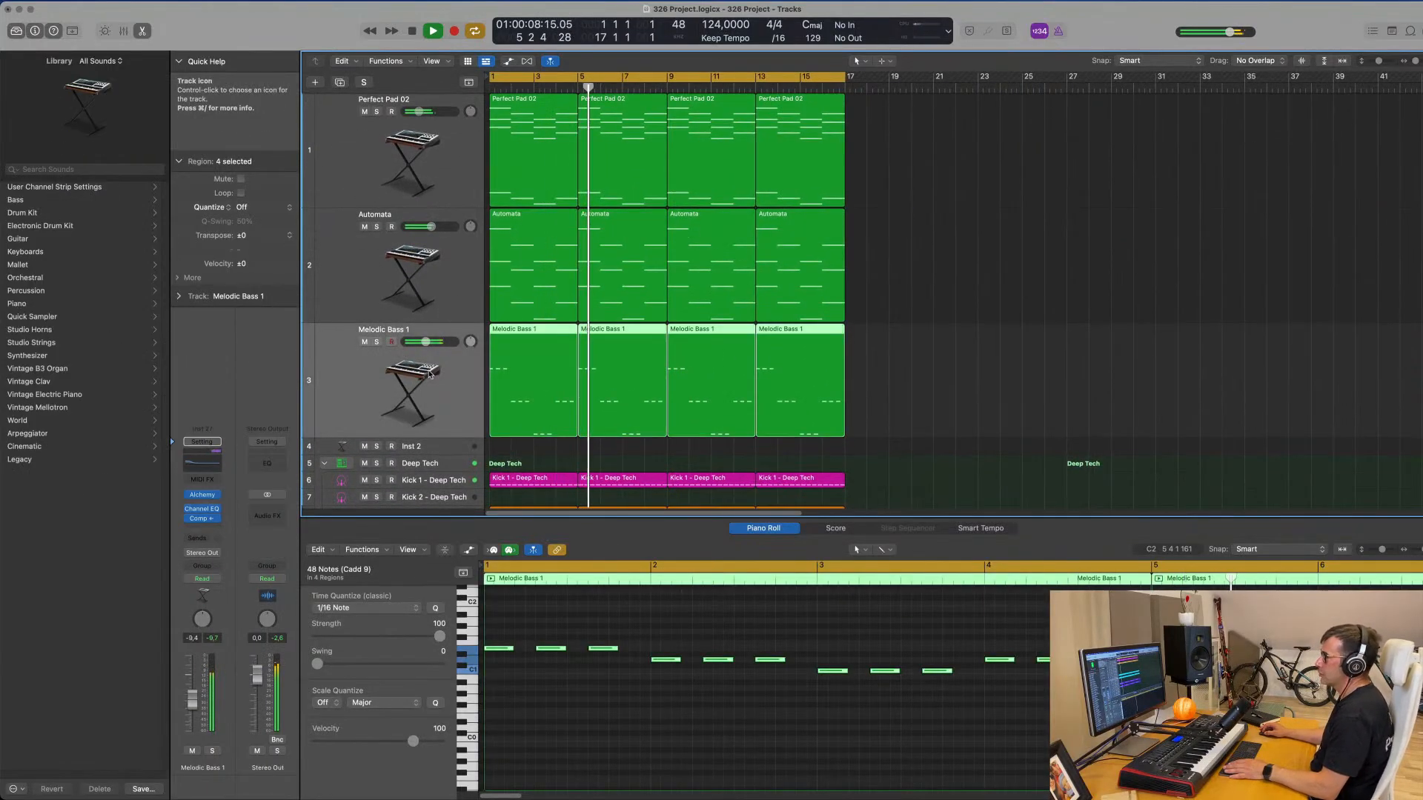
key(super+d)
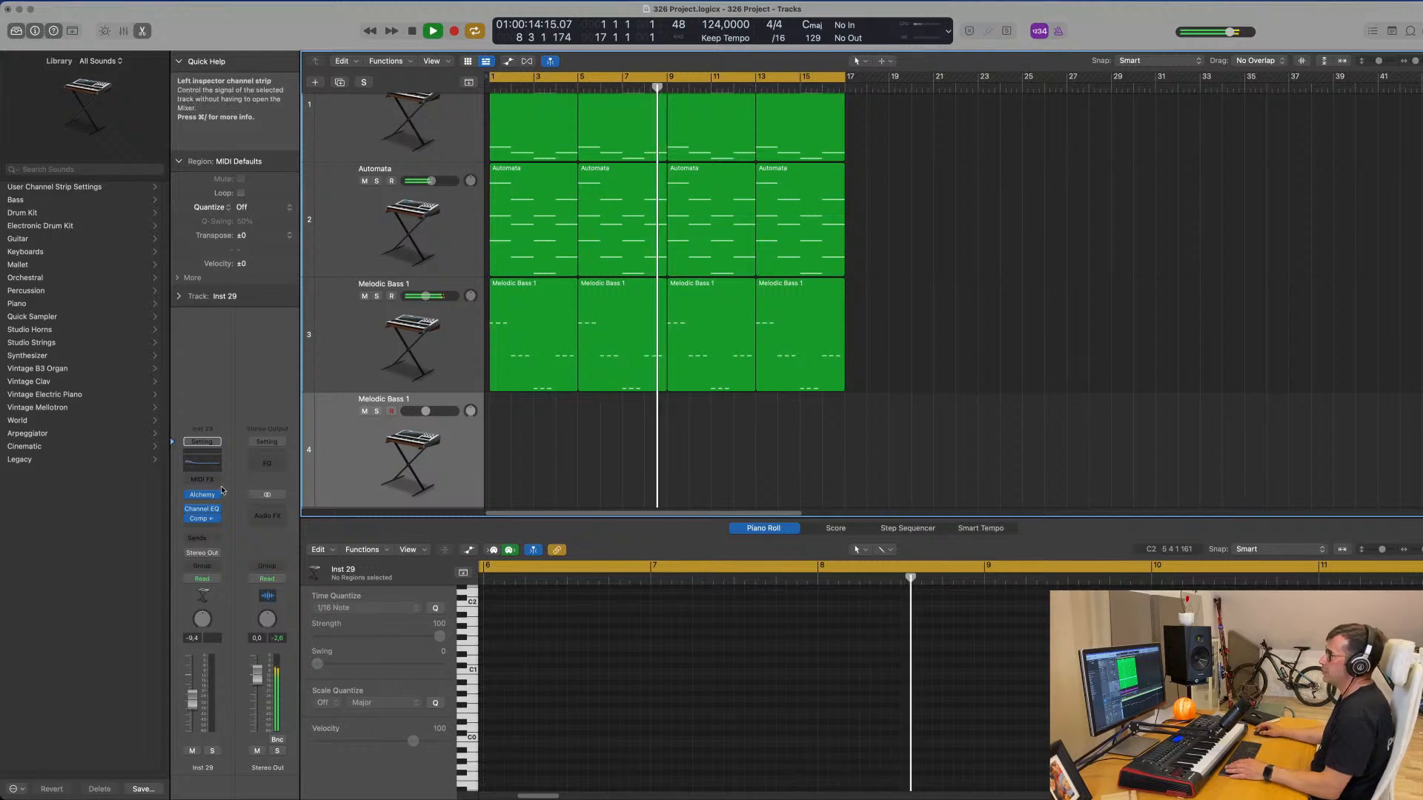
- Set the duplicated bass track's Channel EQ low cut to 83 Hz and add a send to Bus 5
click(210, 465)
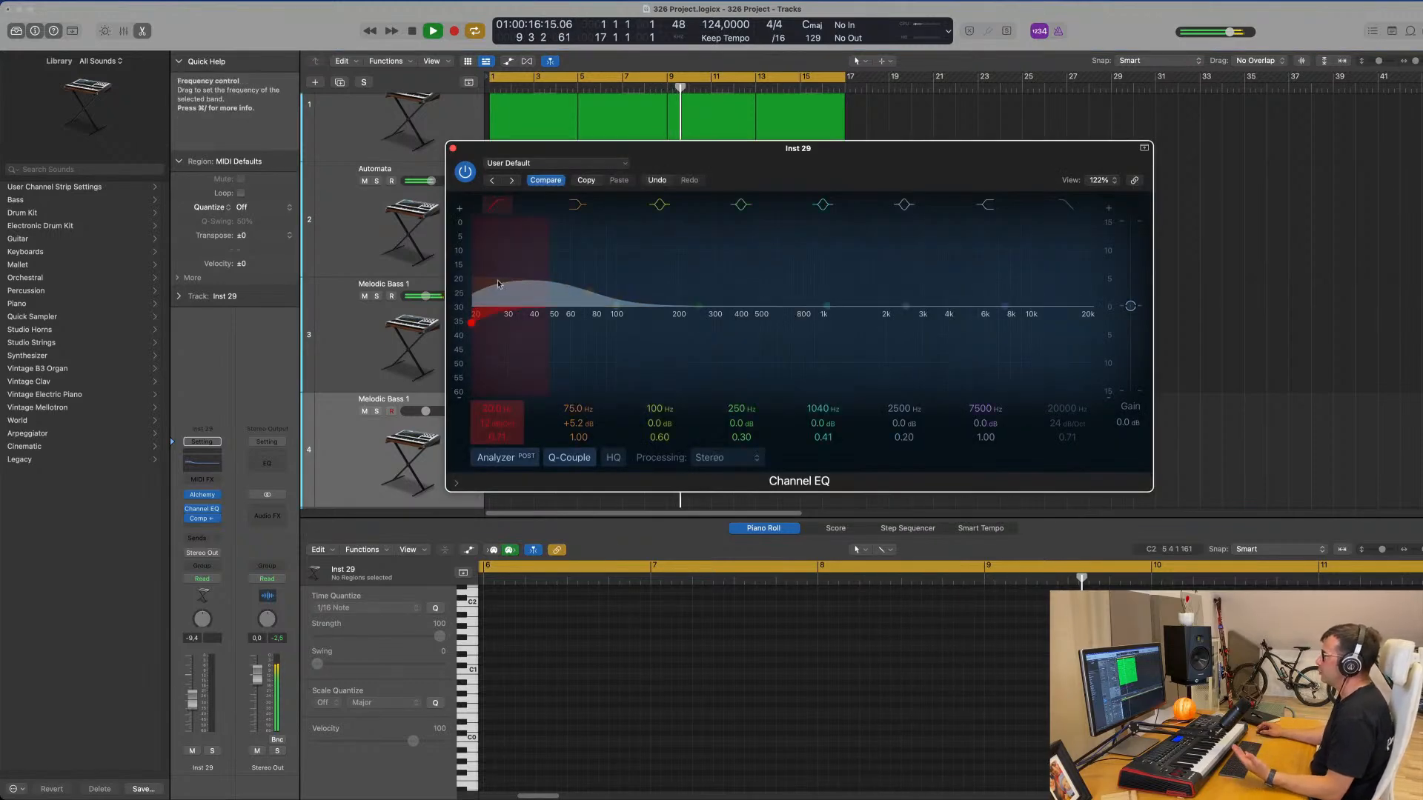
drag(569, 304, 624, 304)
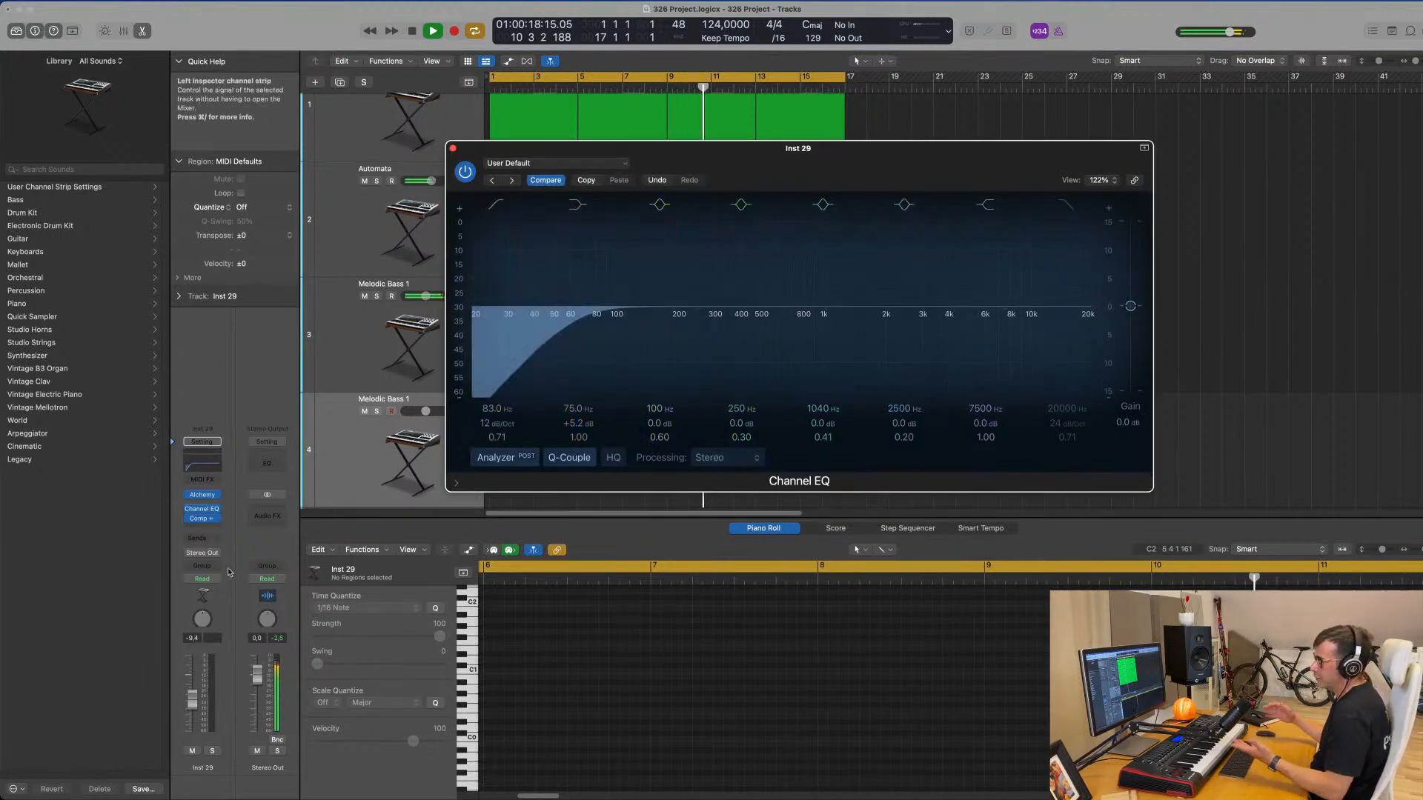
click(198, 540)
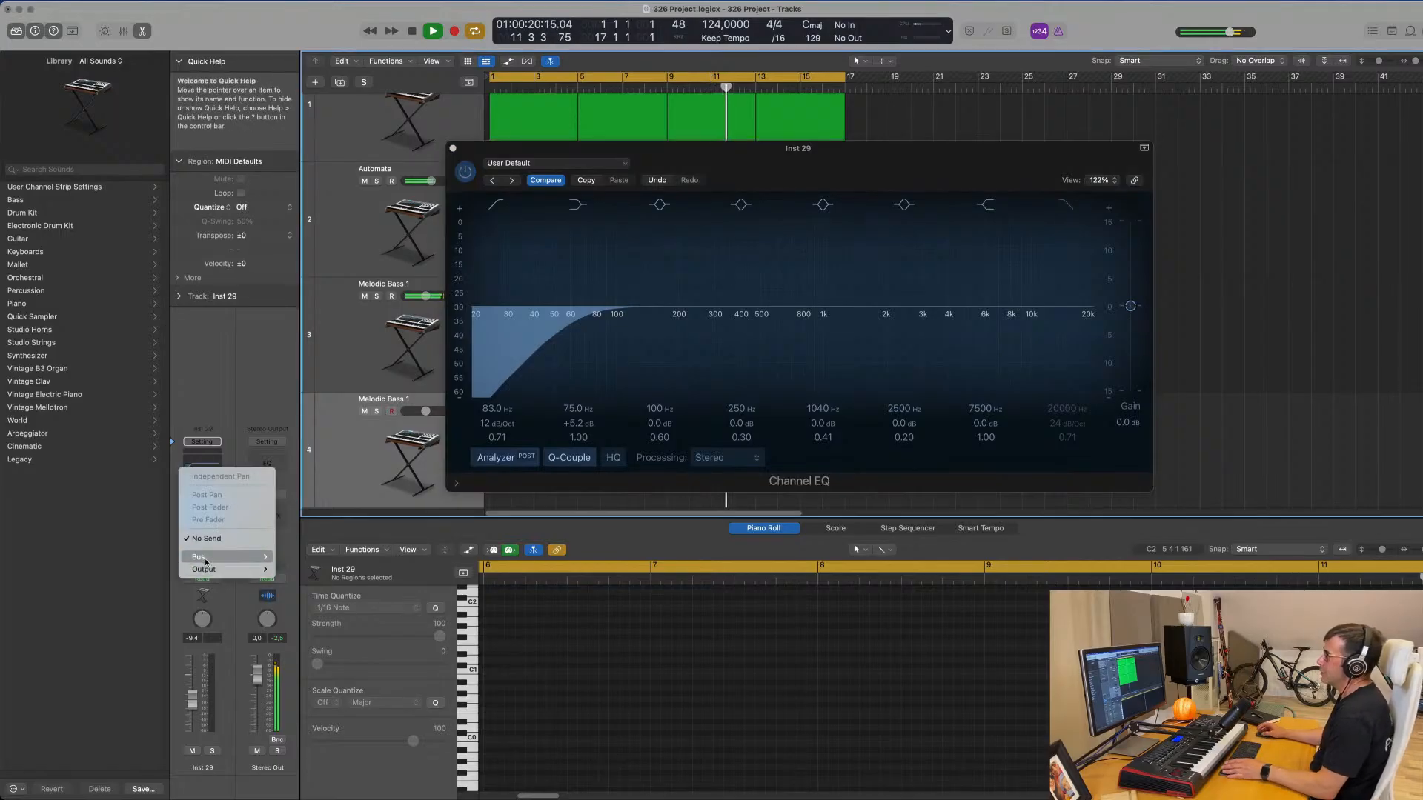
mouse_move(208, 557)
click(339, 360)
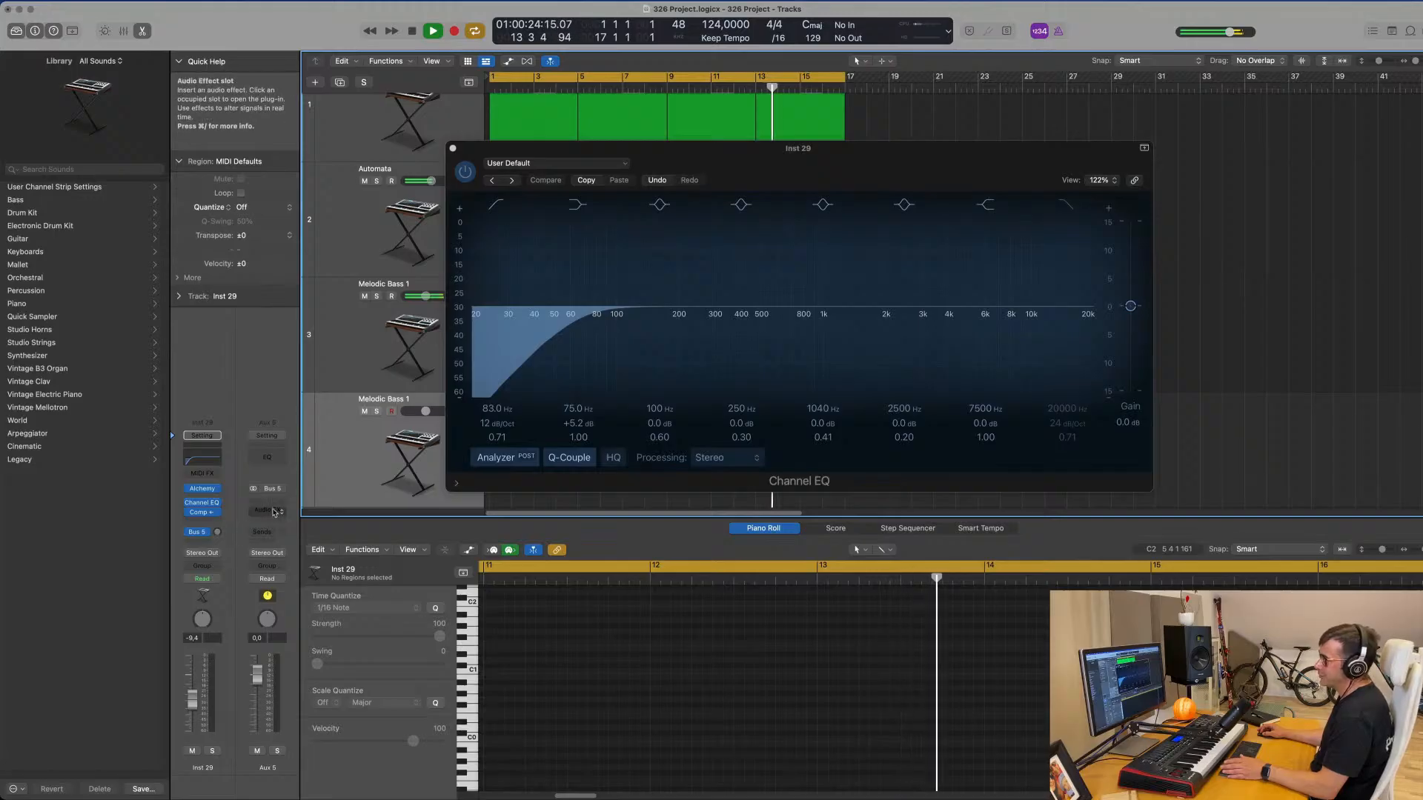
- Insert a stereo SilverVerb on Aux 5, load its grandiose preset, and move the plug-in windows away from the regions
click(252, 510)
mouse_move(279, 593)
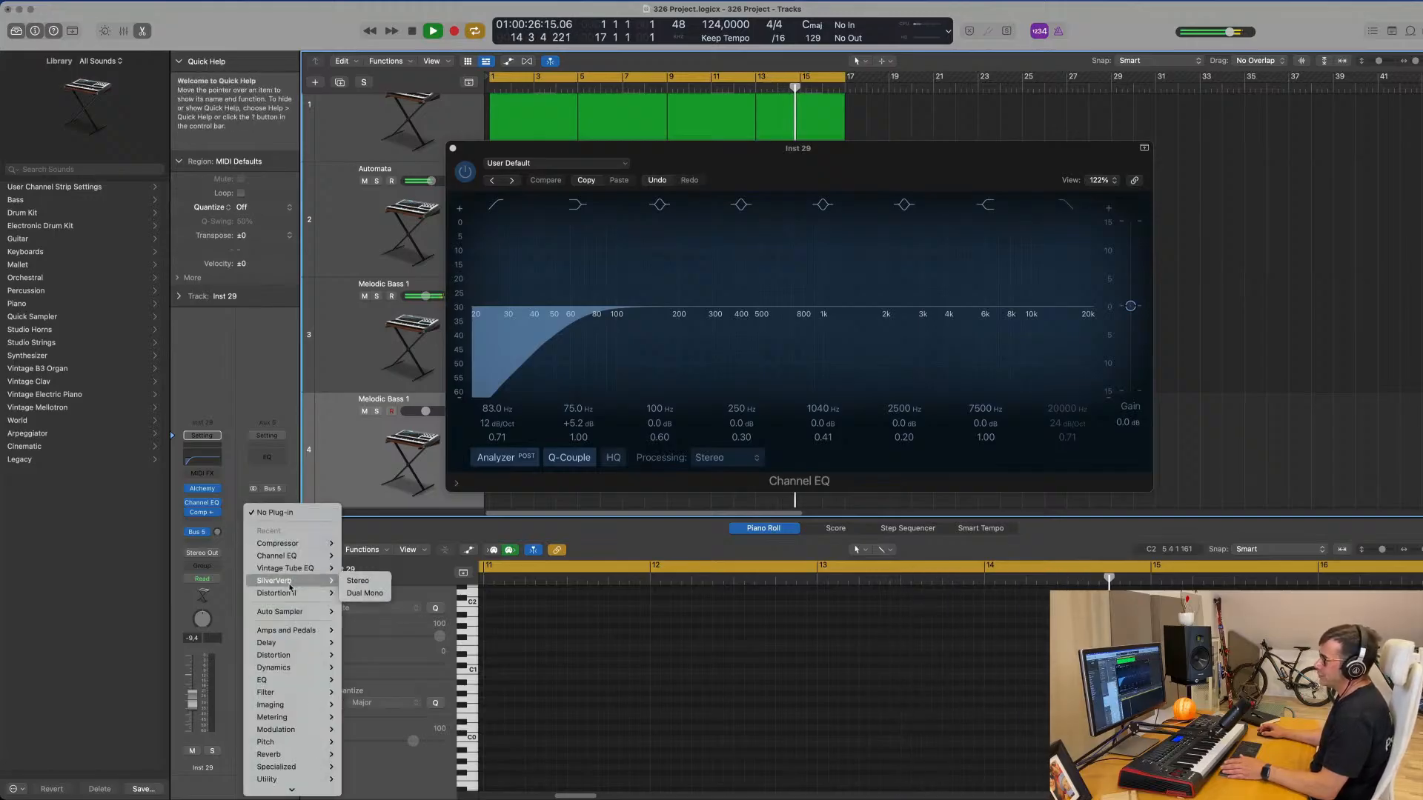
click(358, 580)
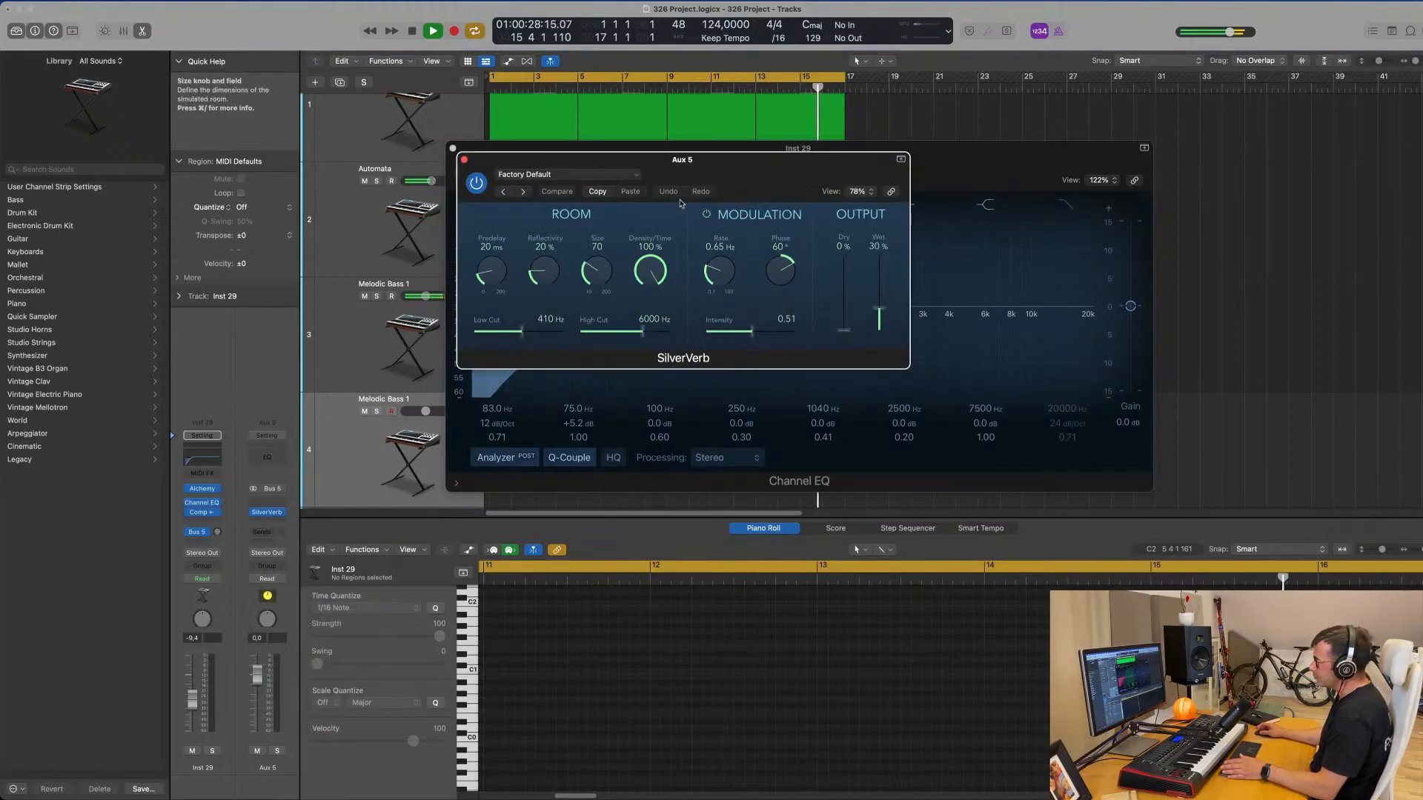
click(586, 178)
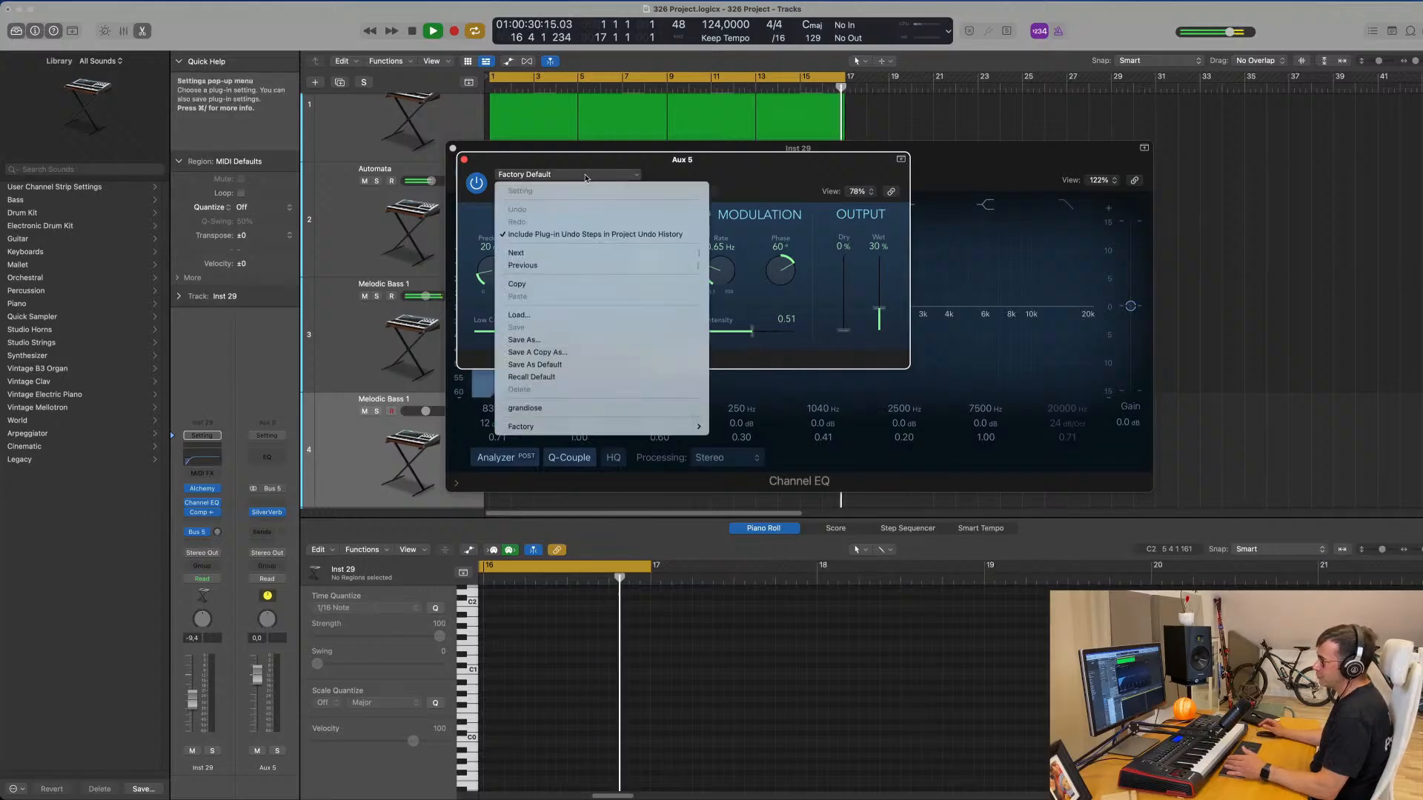
click(564, 407)
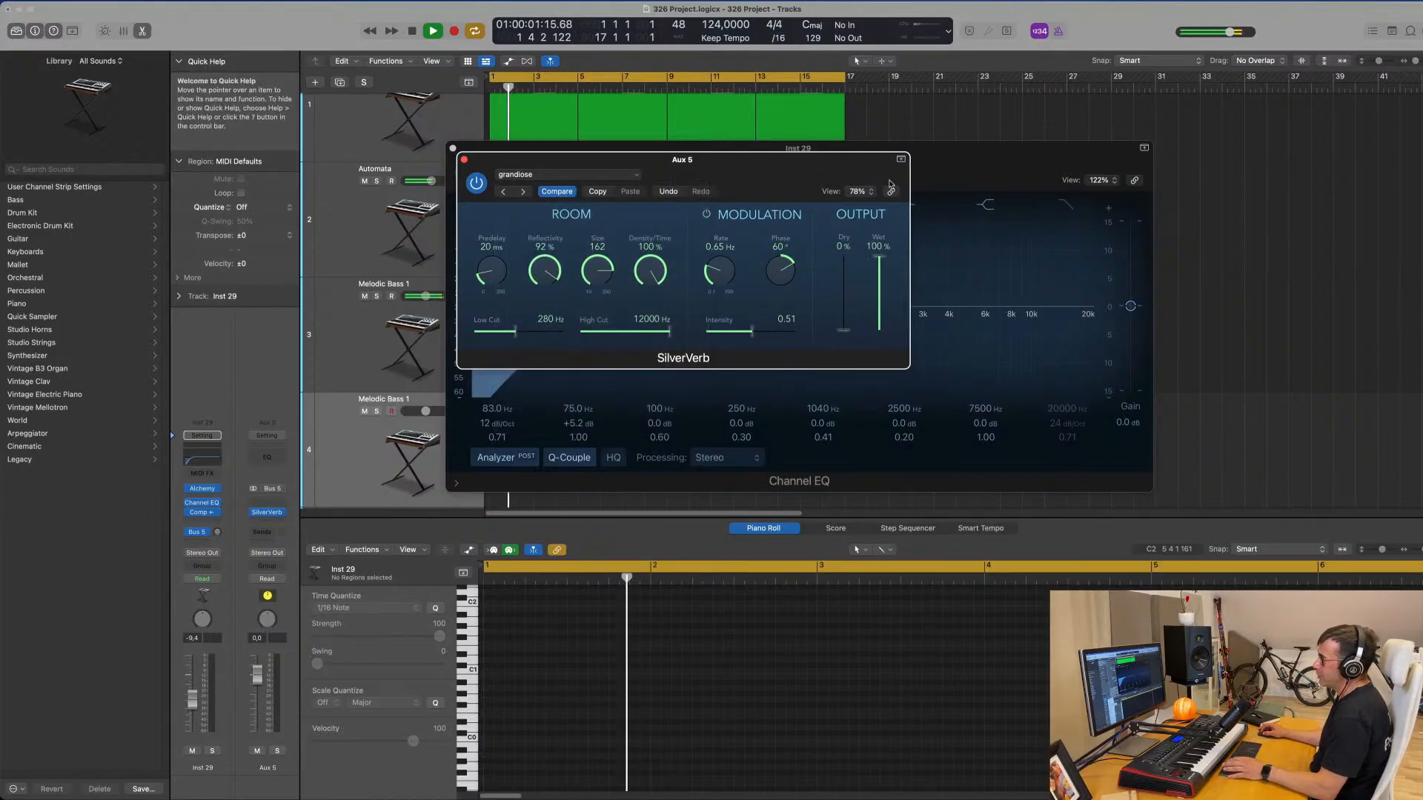
drag(727, 167, 1243, 176)
drag(893, 201, 936, 217)
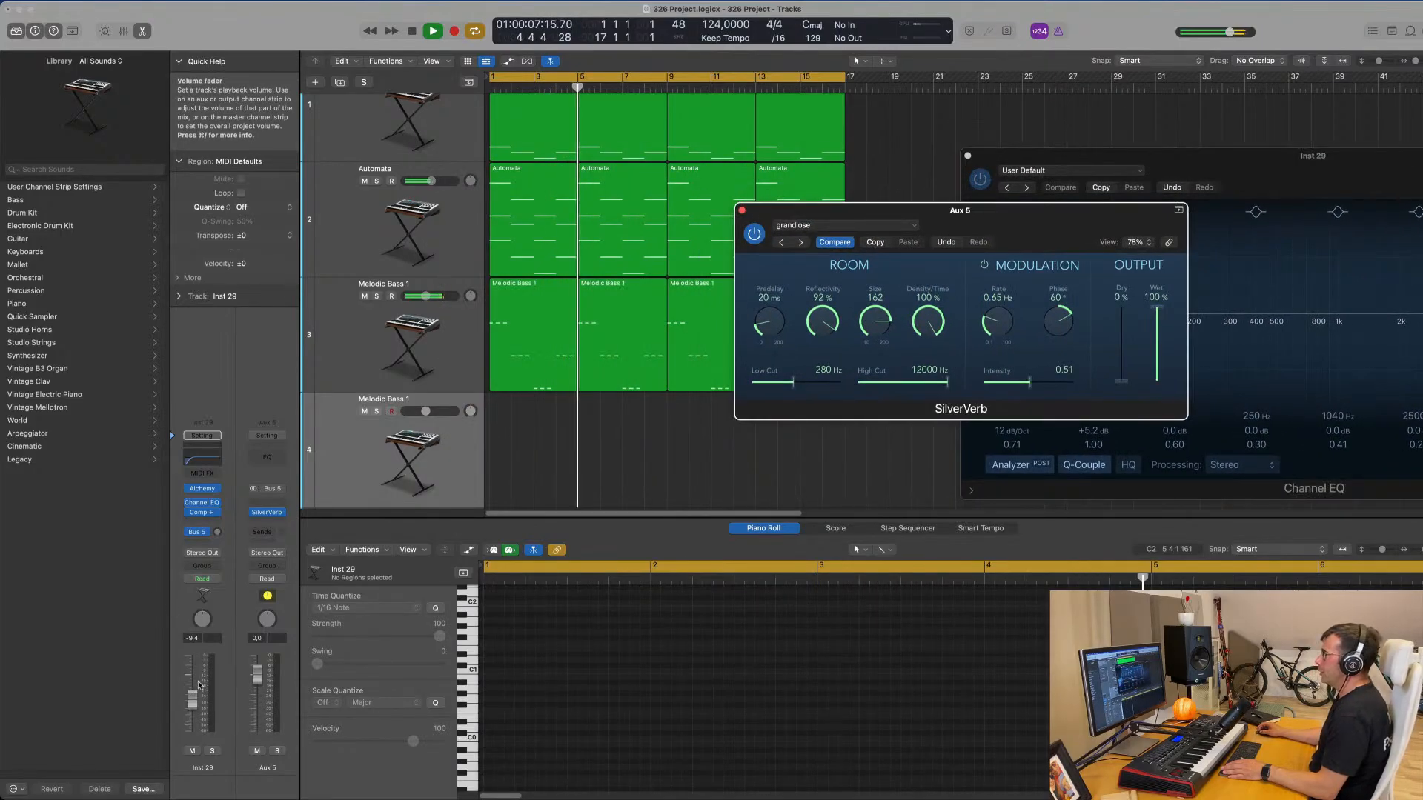
- Set the duplicated bass track's volume to -5.8 dB and turn up its Bus 5 send
drag(193, 698, 194, 688)
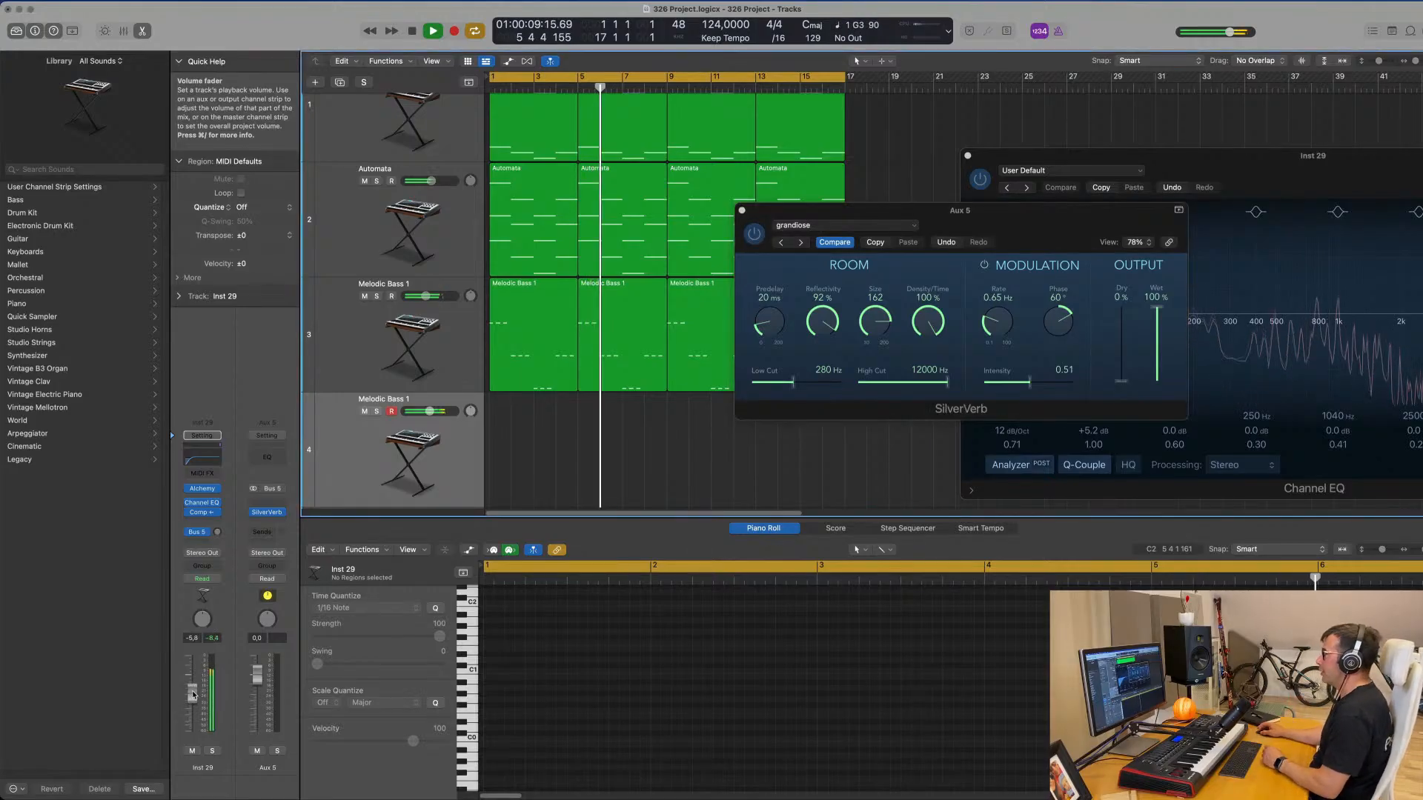
drag(226, 535, 222, 528)
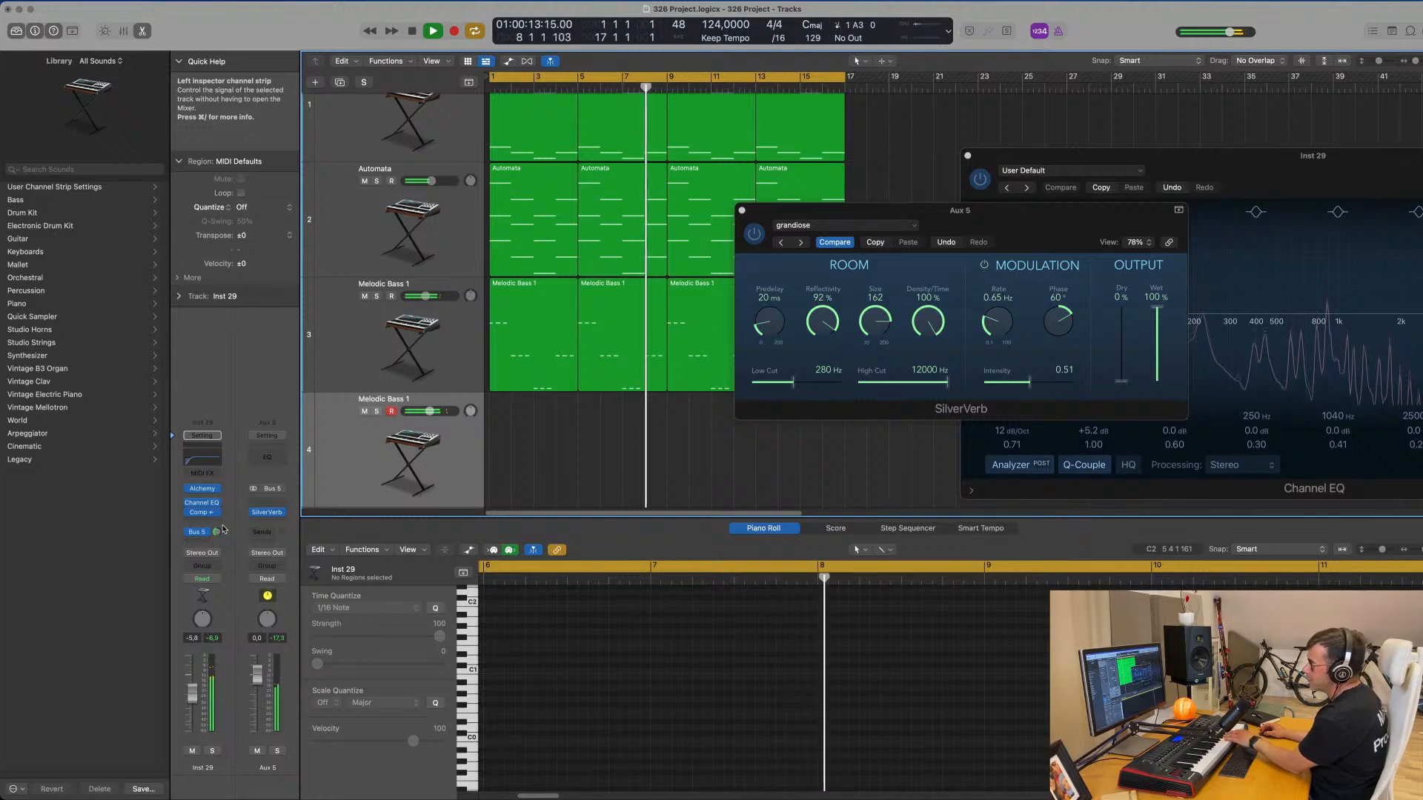
- Open the duplicated track's Alchemy synth and audition Melodic Bass 1's Bright, Mod Sequence and Short & Dirty performance snapshots
click(203, 492)
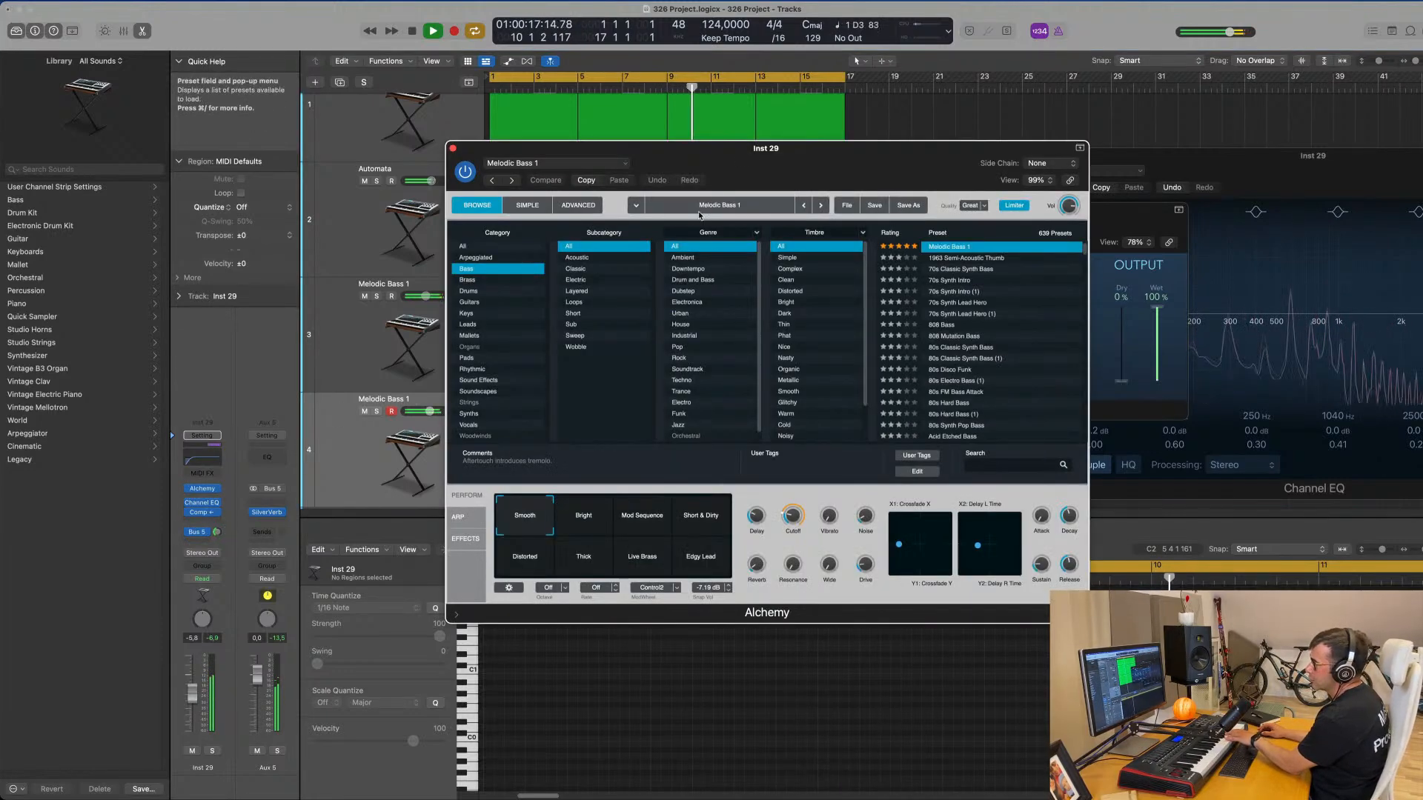
drag(889, 165, 744, 264)
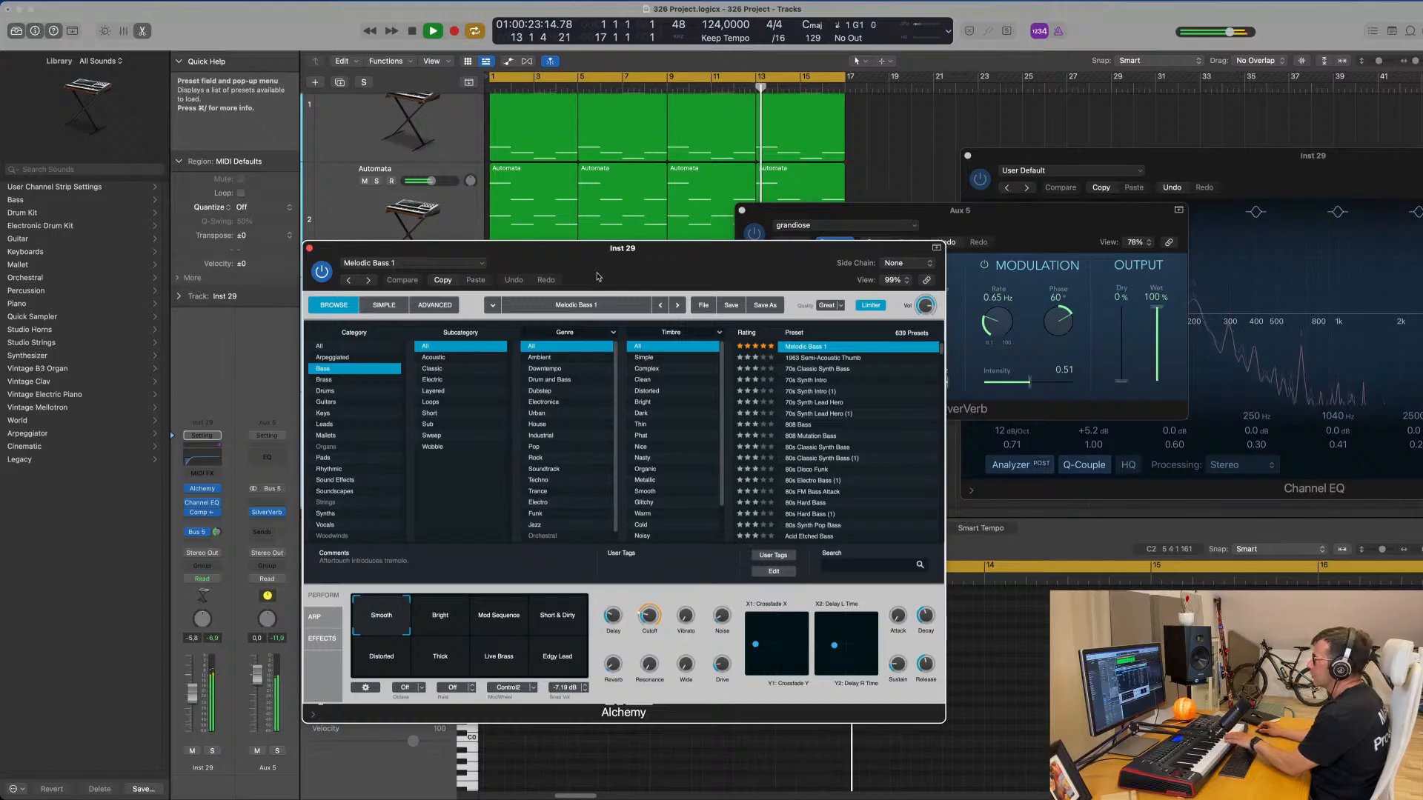
click(449, 621)
click(522, 620)
click(566, 622)
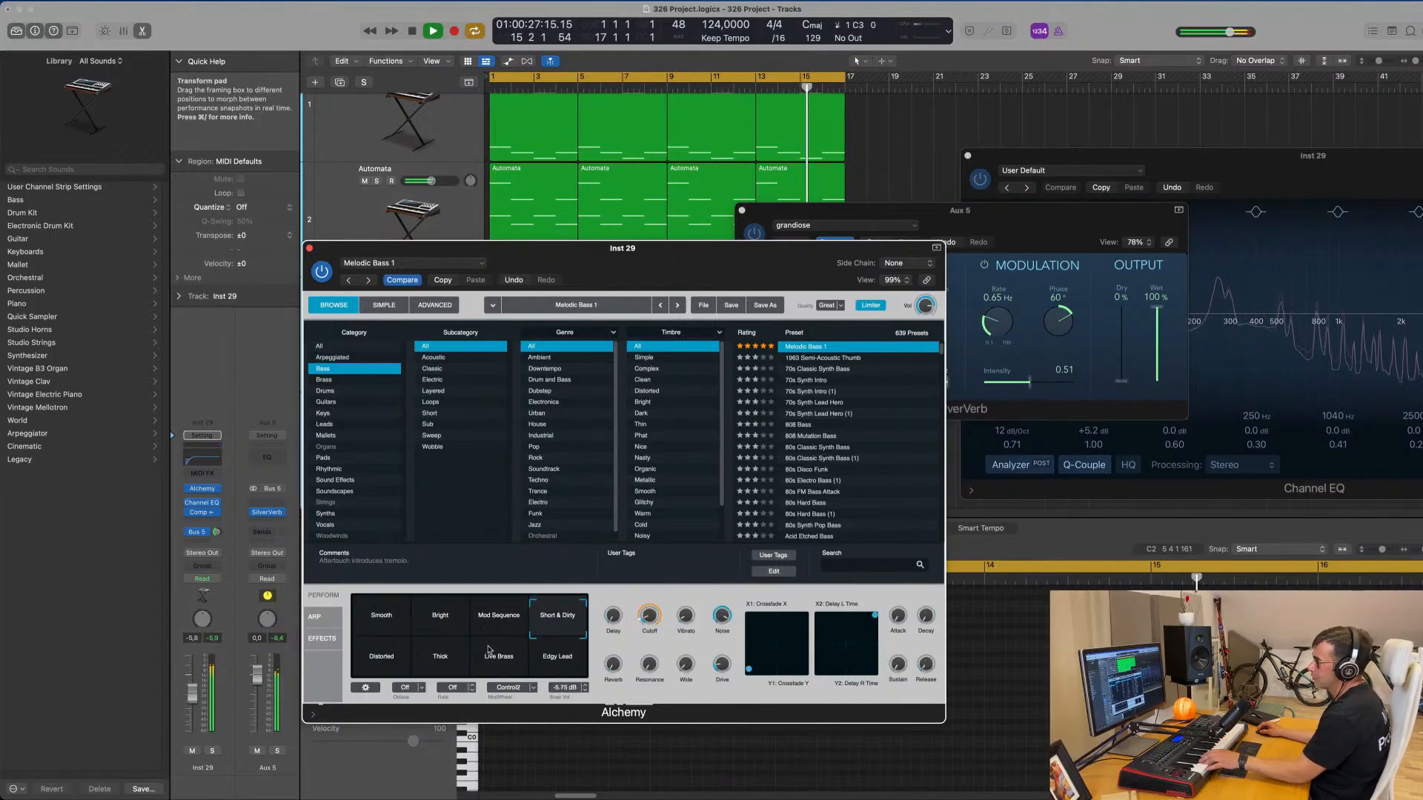
- Load the Ambient Guitar preset from Alchemy's Guitars category and raise the track's volume to -4.2 dB
click(336, 403)
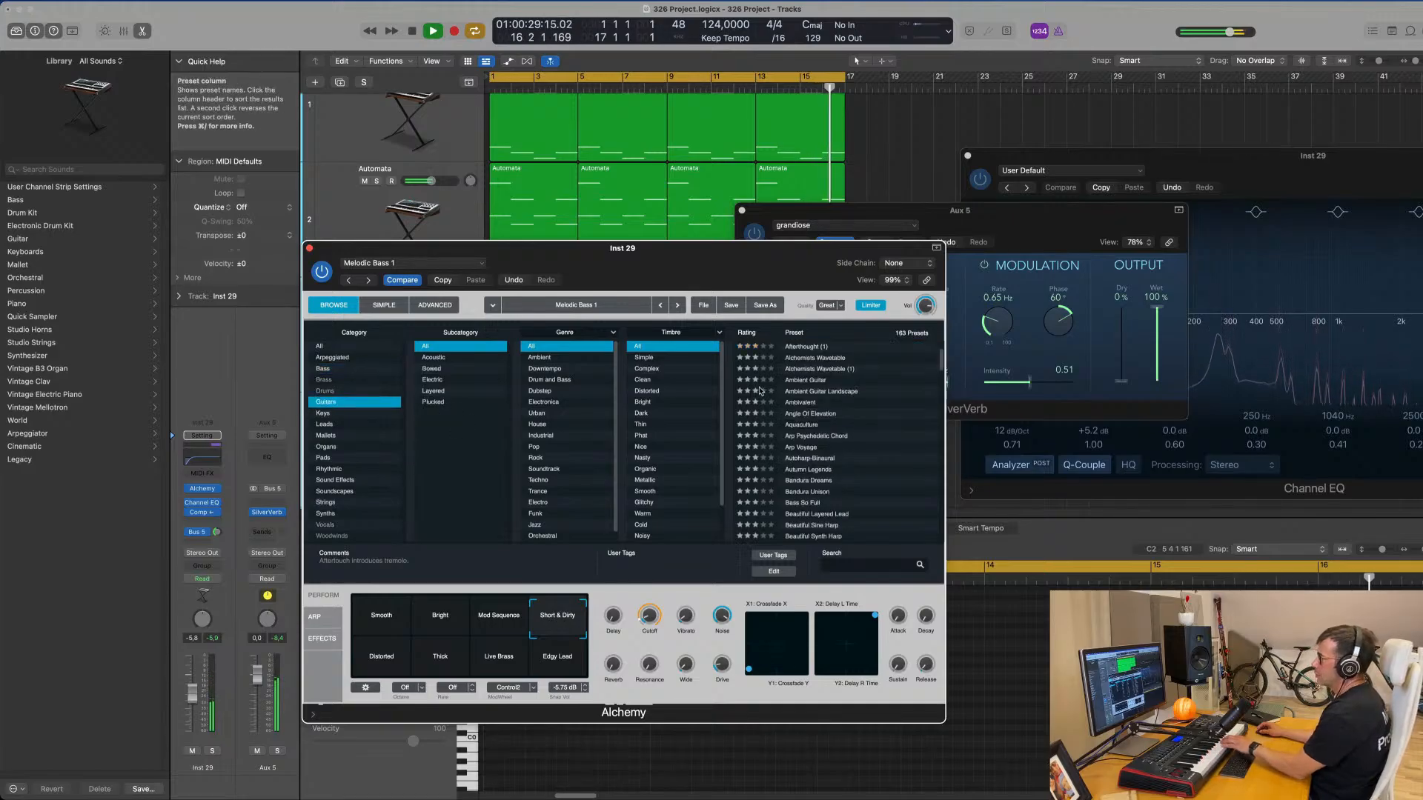
drag(689, 254, 806, 221)
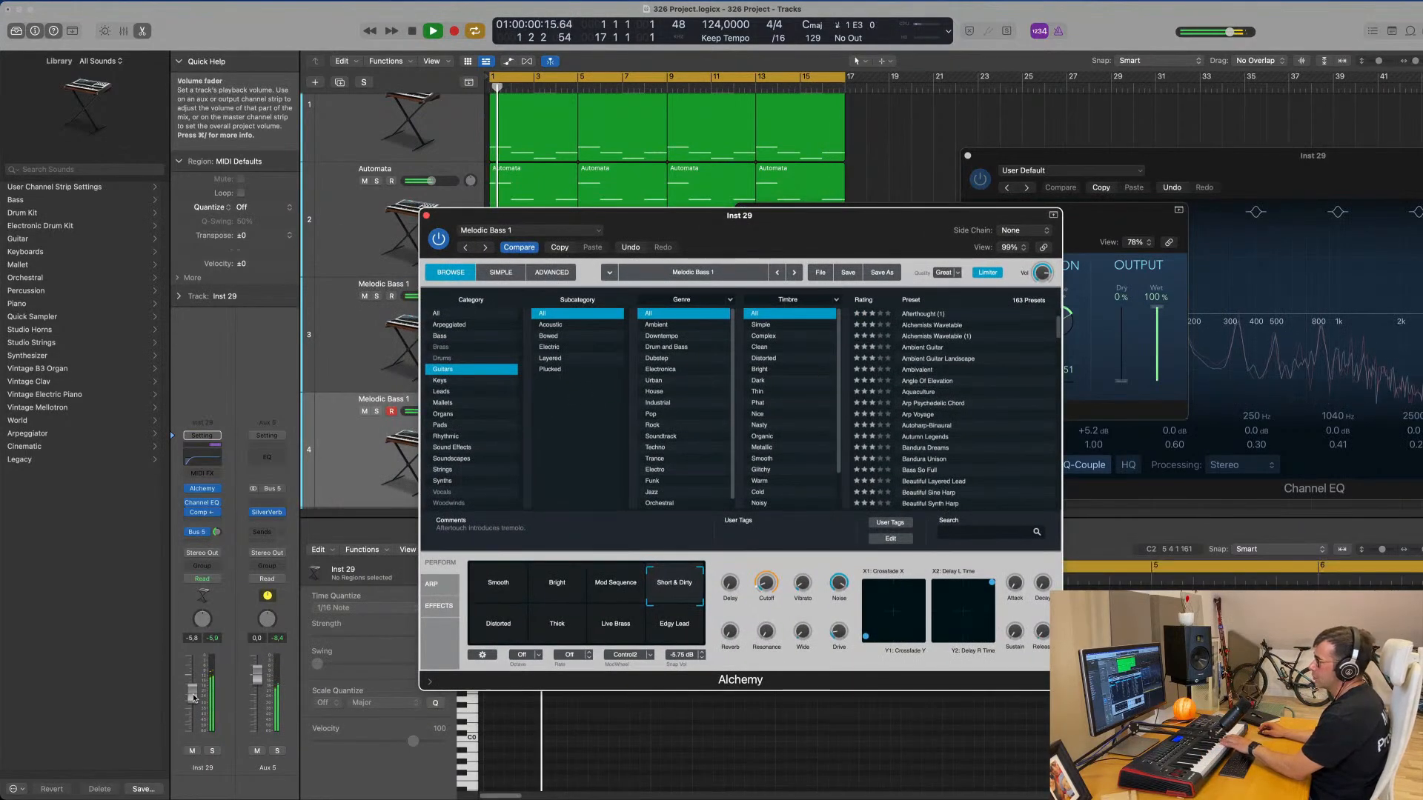
click(901, 348)
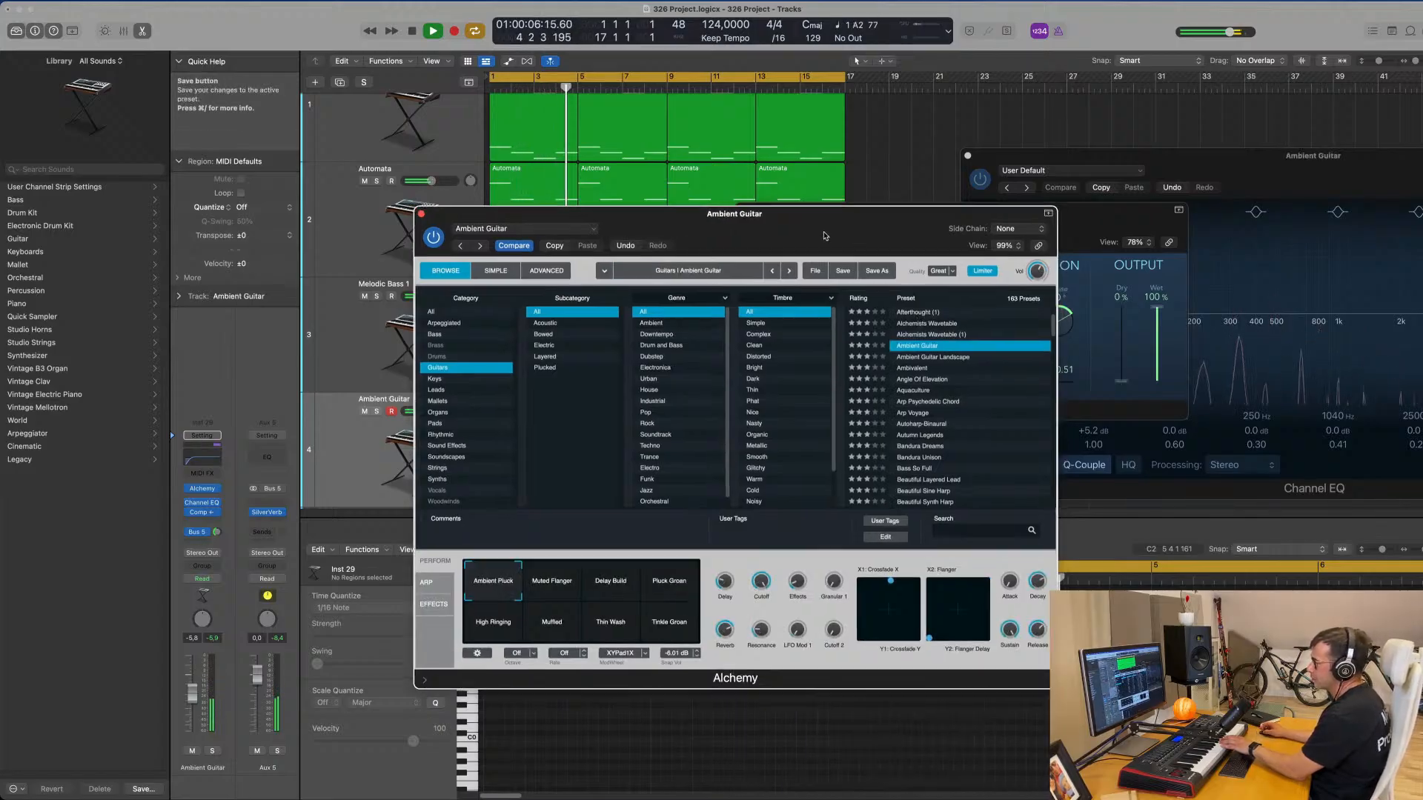
drag(194, 688, 198, 685)
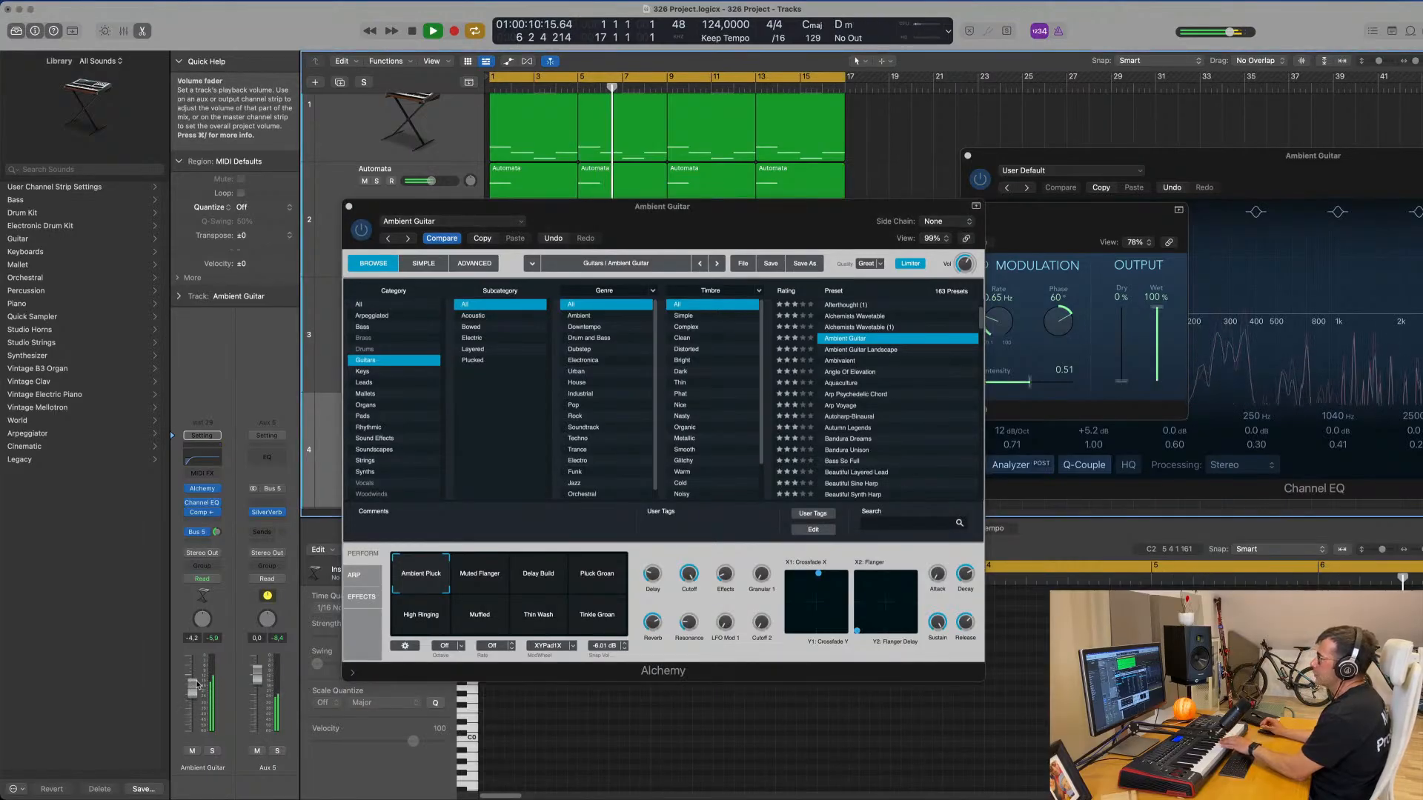
- Audition Ambient Guitar's Delay Build and Pluck Groan snapshots, followed by the Ambient Guitar Landscape preset
click(552, 583)
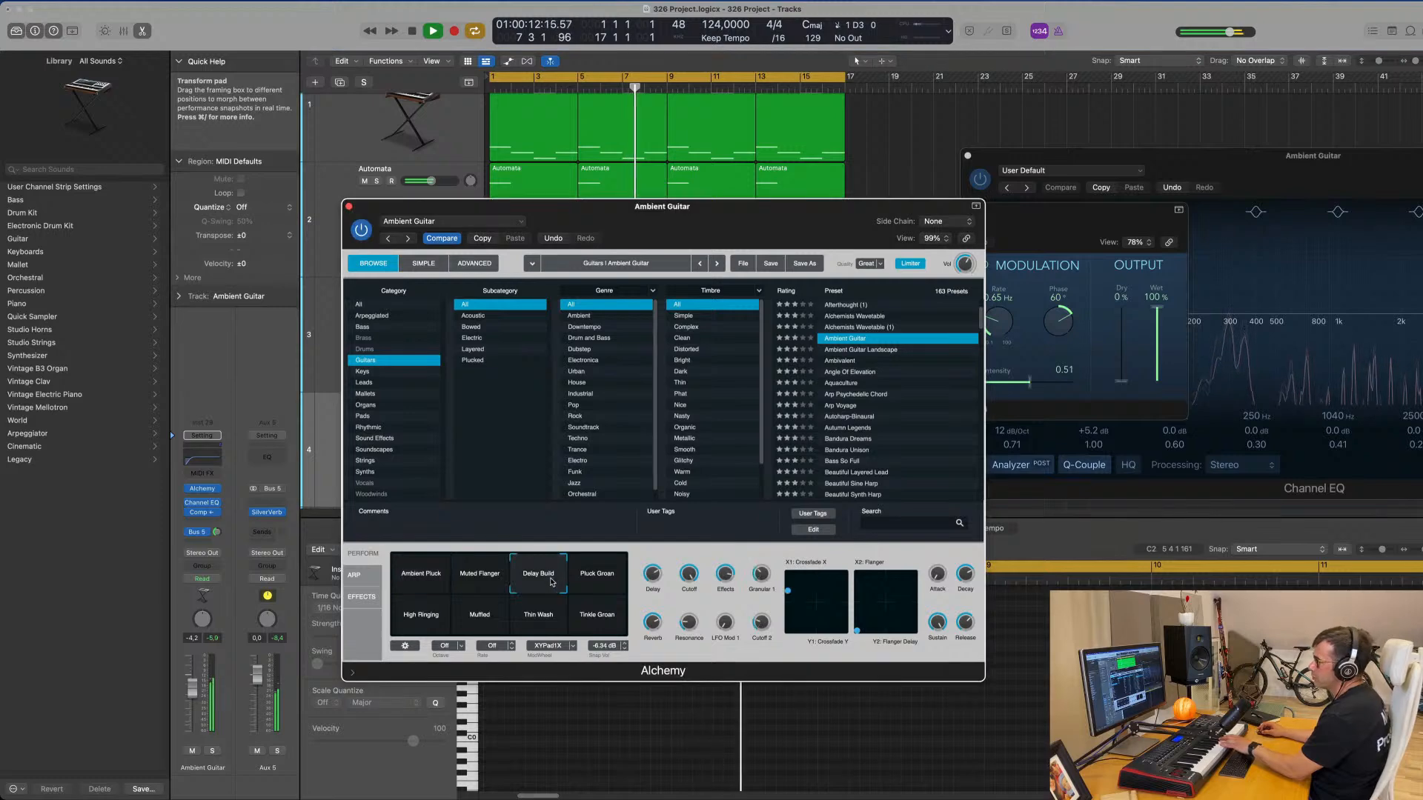
click(611, 584)
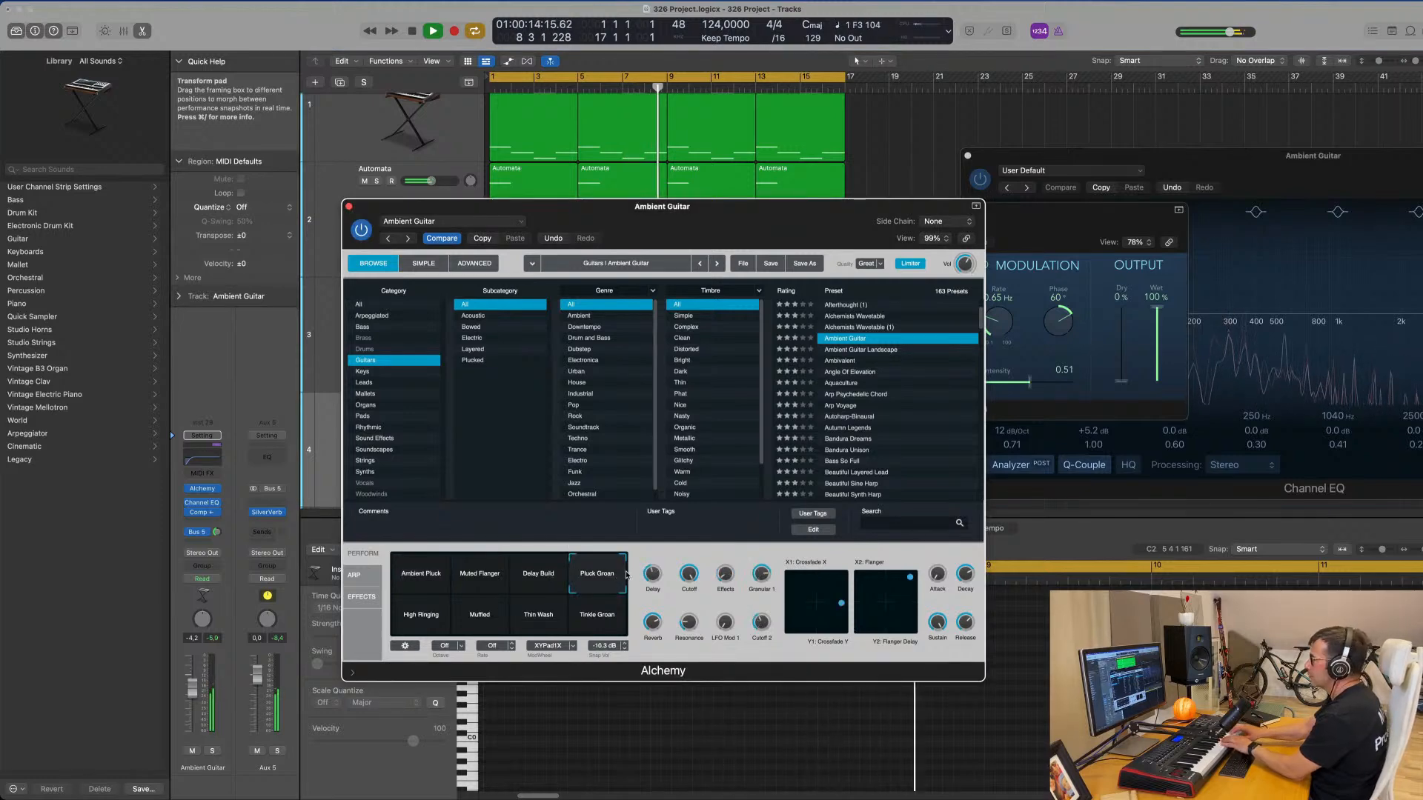
click(881, 350)
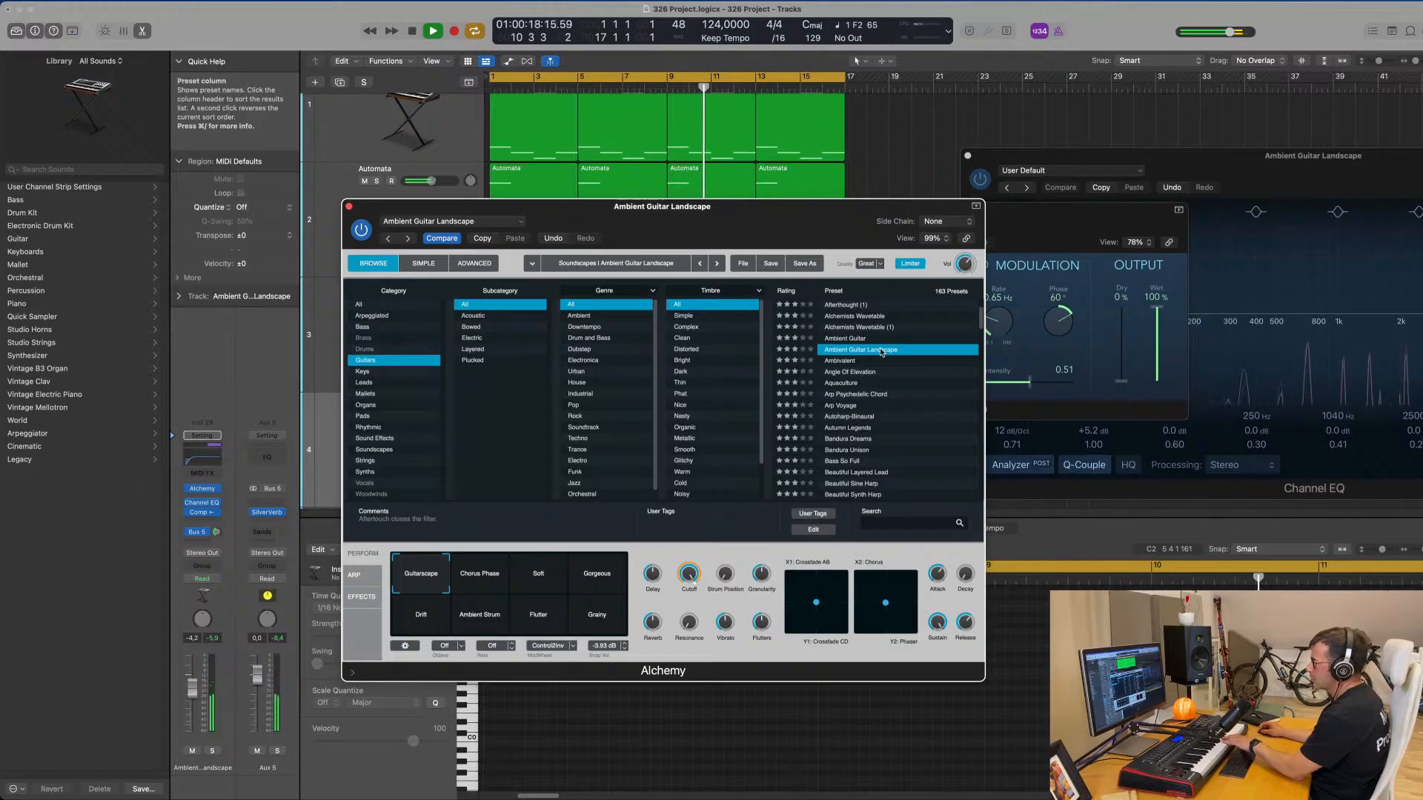
- Audition the Angle Of Elevation preset with its Tremolo Arp, Thin Tremolo Arp, Slow Arp Tremolo and Thick Tremolo Arp snapshots
click(851, 372)
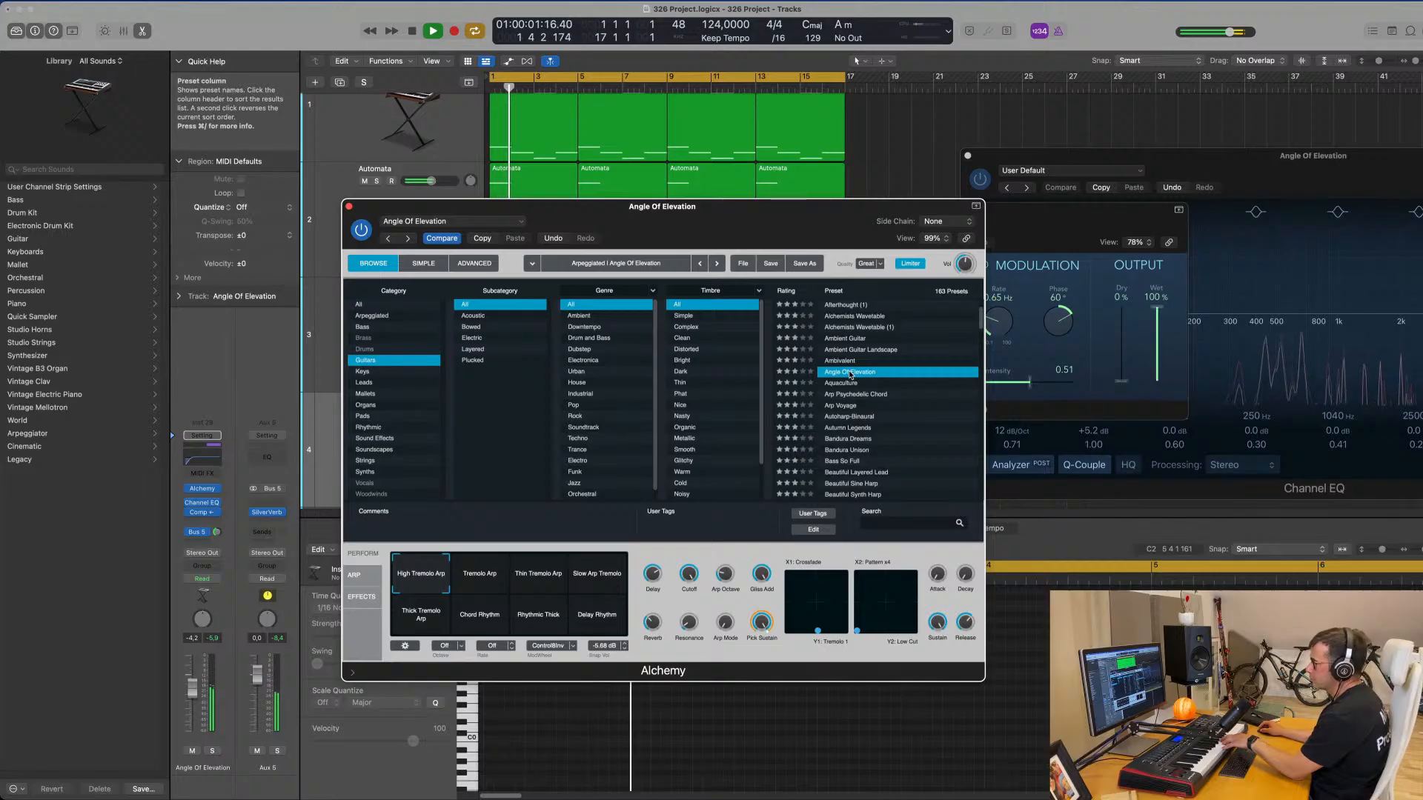
click(481, 580)
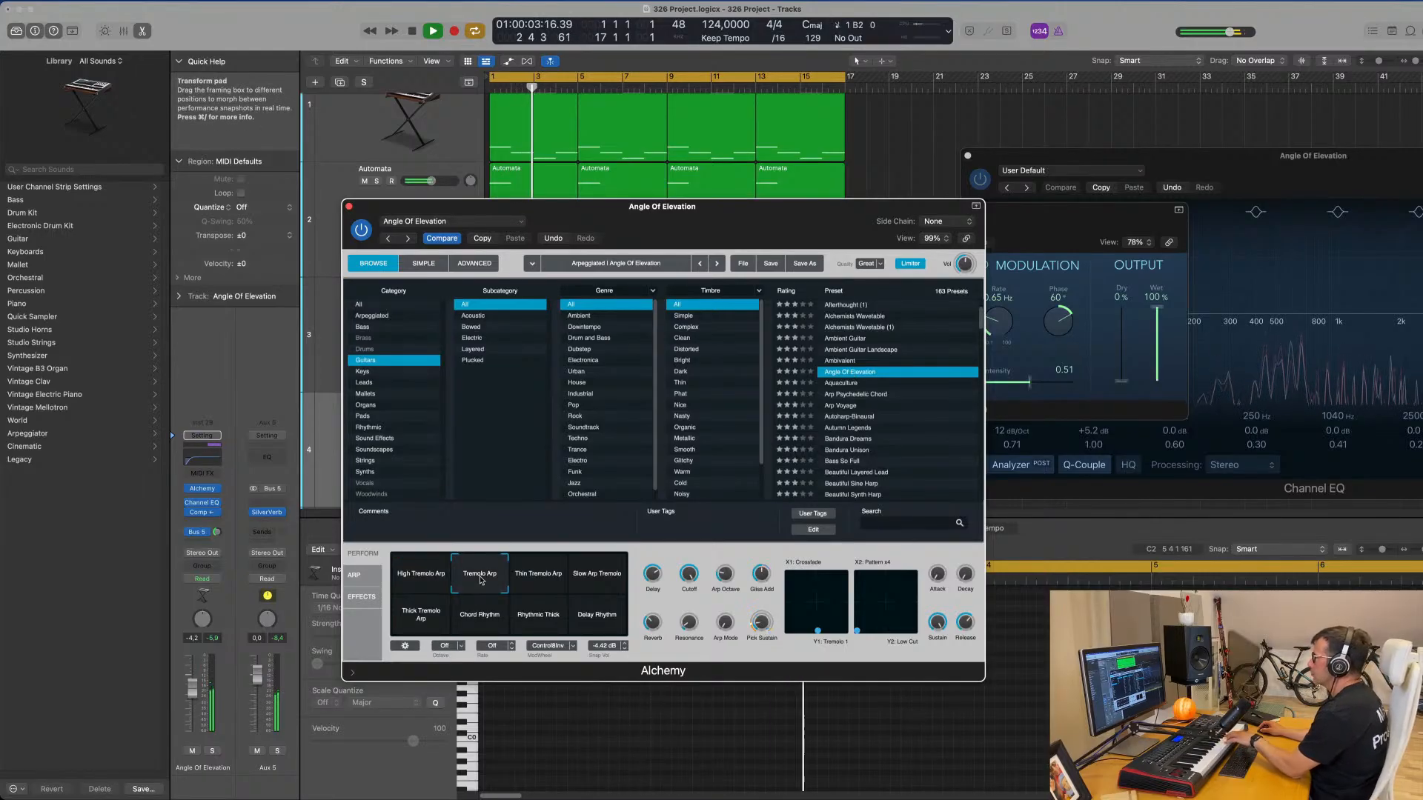
click(519, 584)
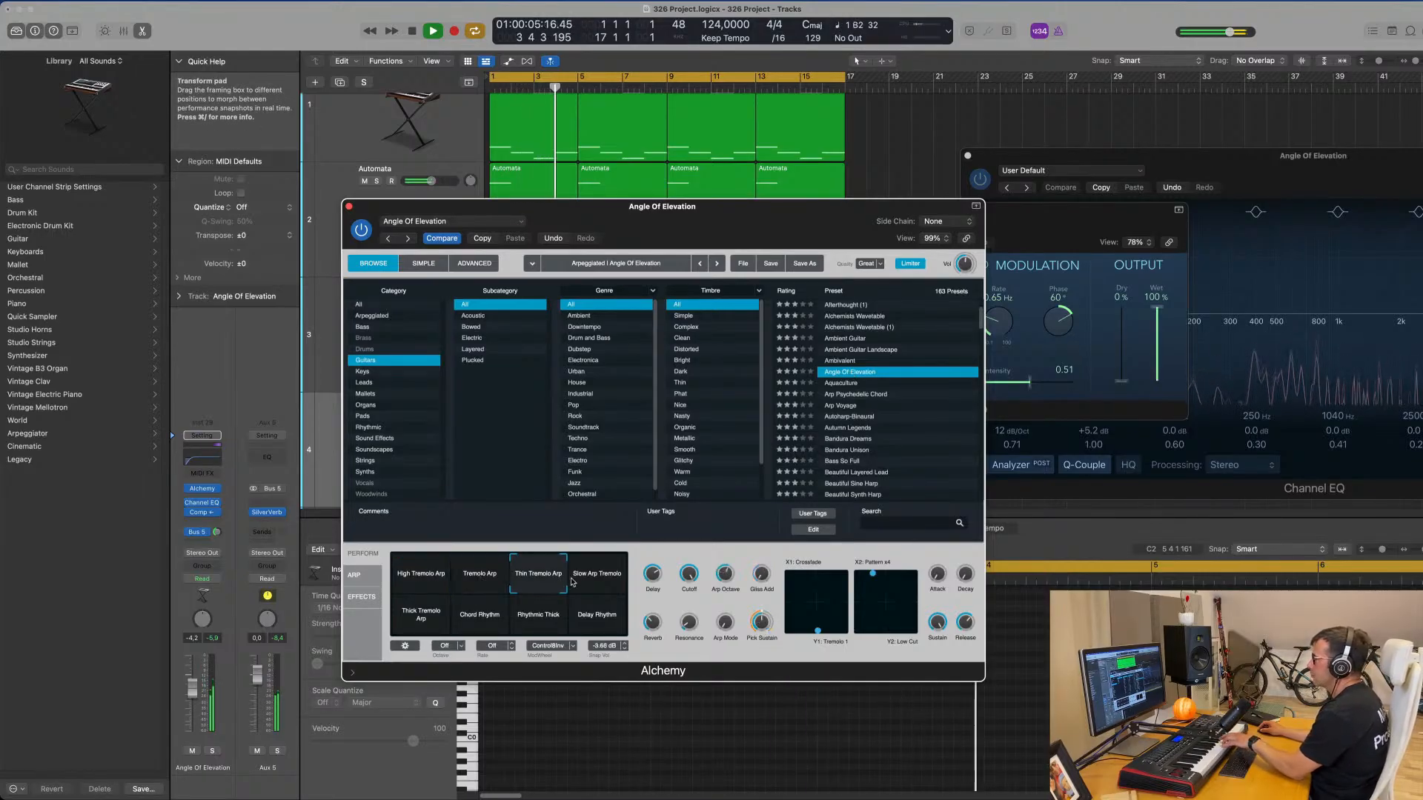
click(596, 578)
click(430, 621)
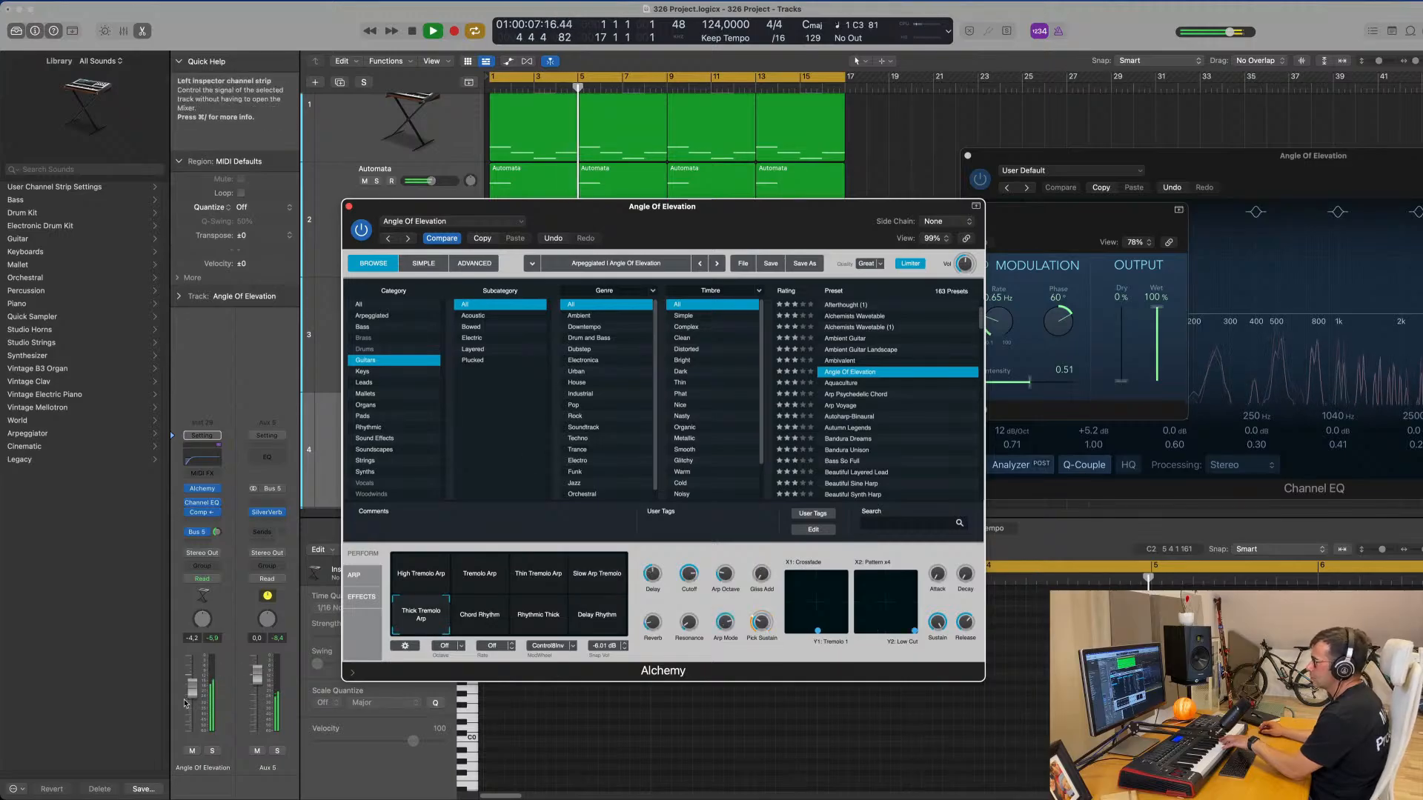
- Try the Arp Psychedelic Chord preset, load Autumn Legends instead, and lower the guitar track's volume
click(855, 381)
click(861, 394)
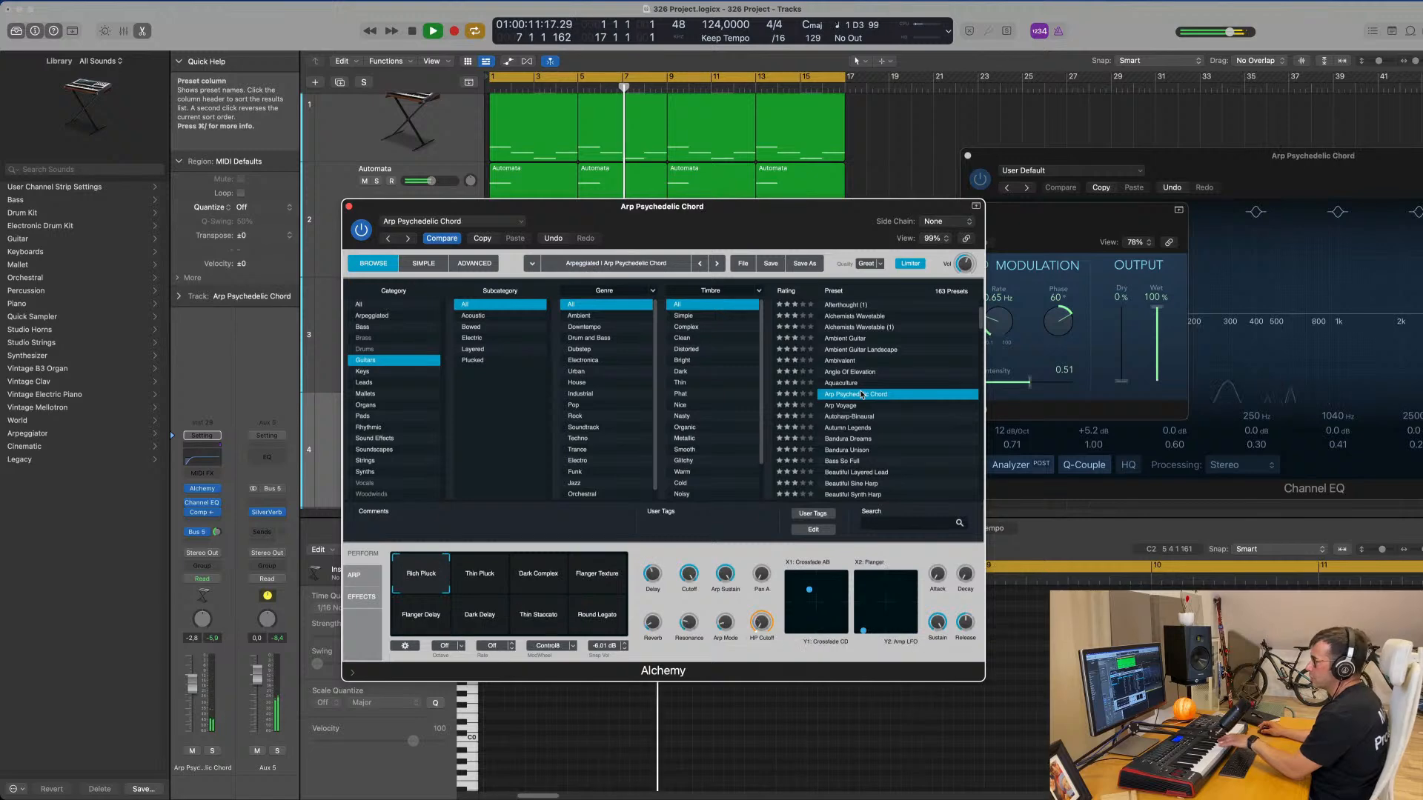
click(862, 428)
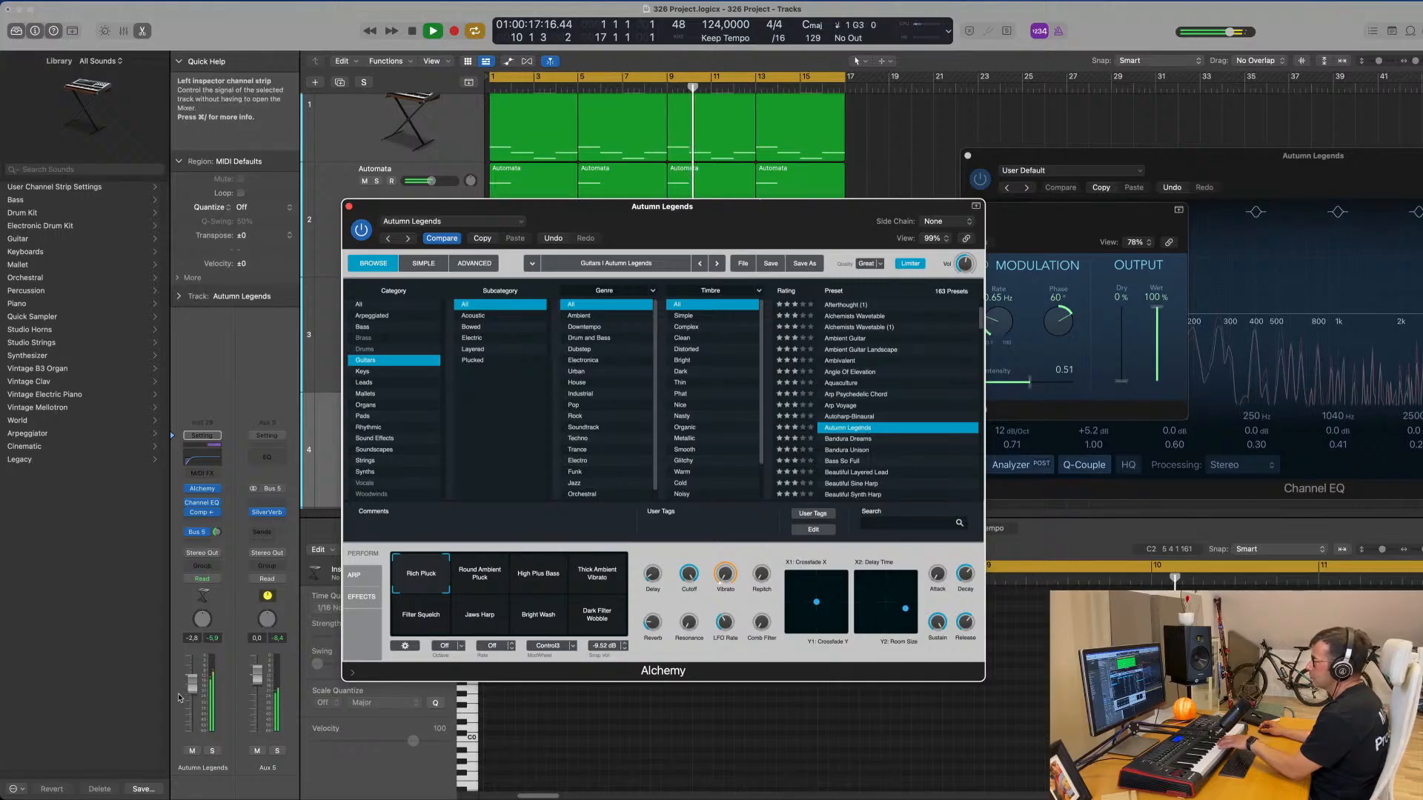
drag(193, 684, 193, 694)
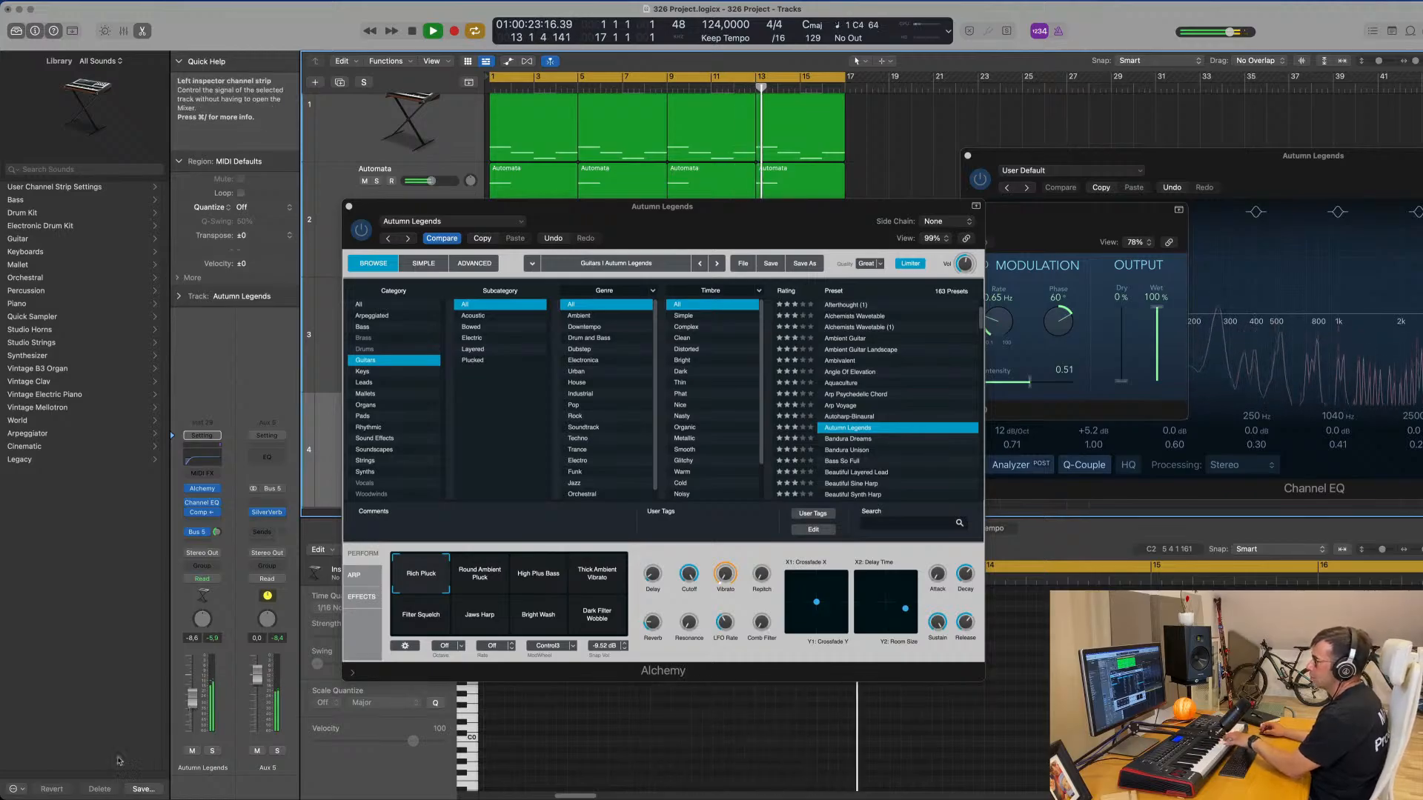
- Choose Autumn Legends' Round Ambient Pluck snapshot and record a two-bar guitar pattern starting at bar 5
click(474, 582)
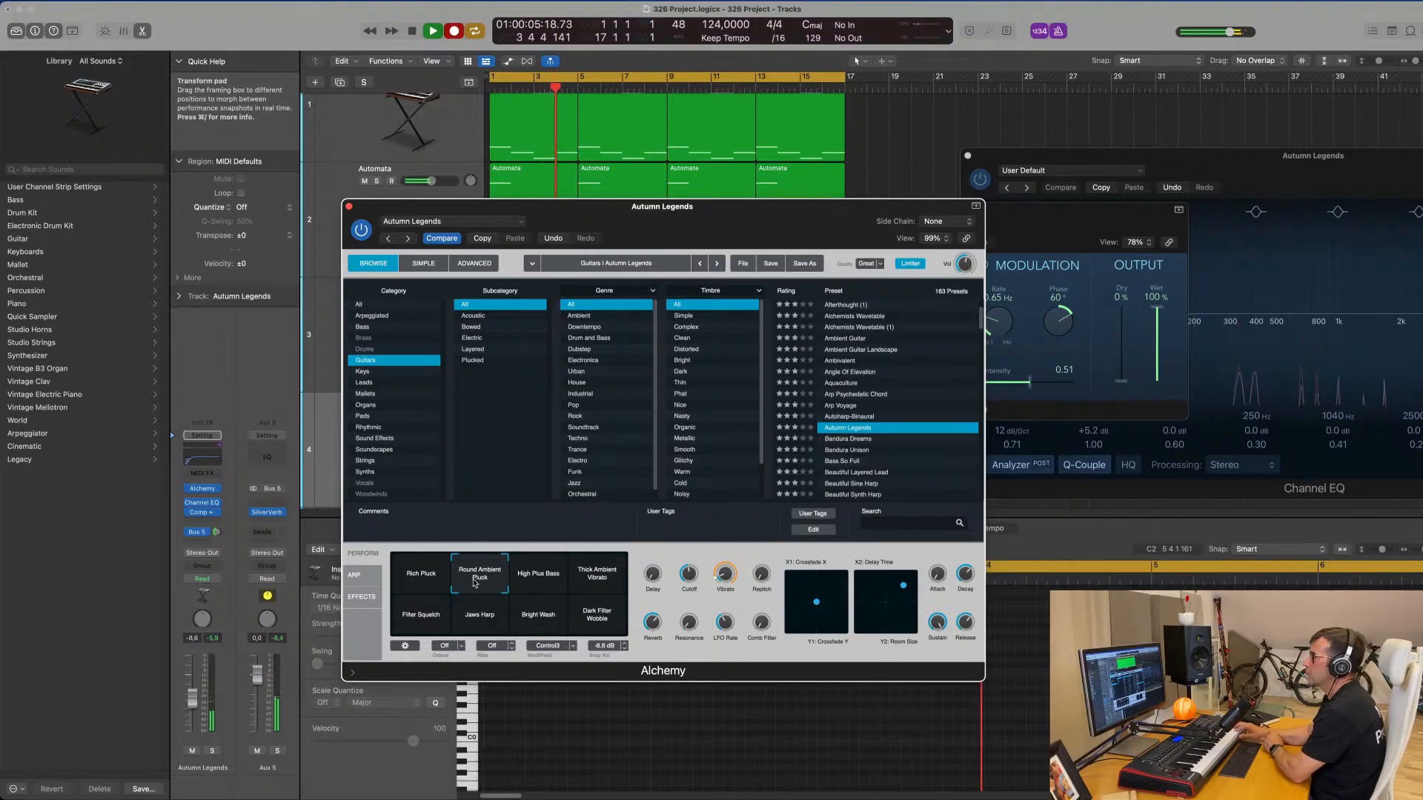
key(r)
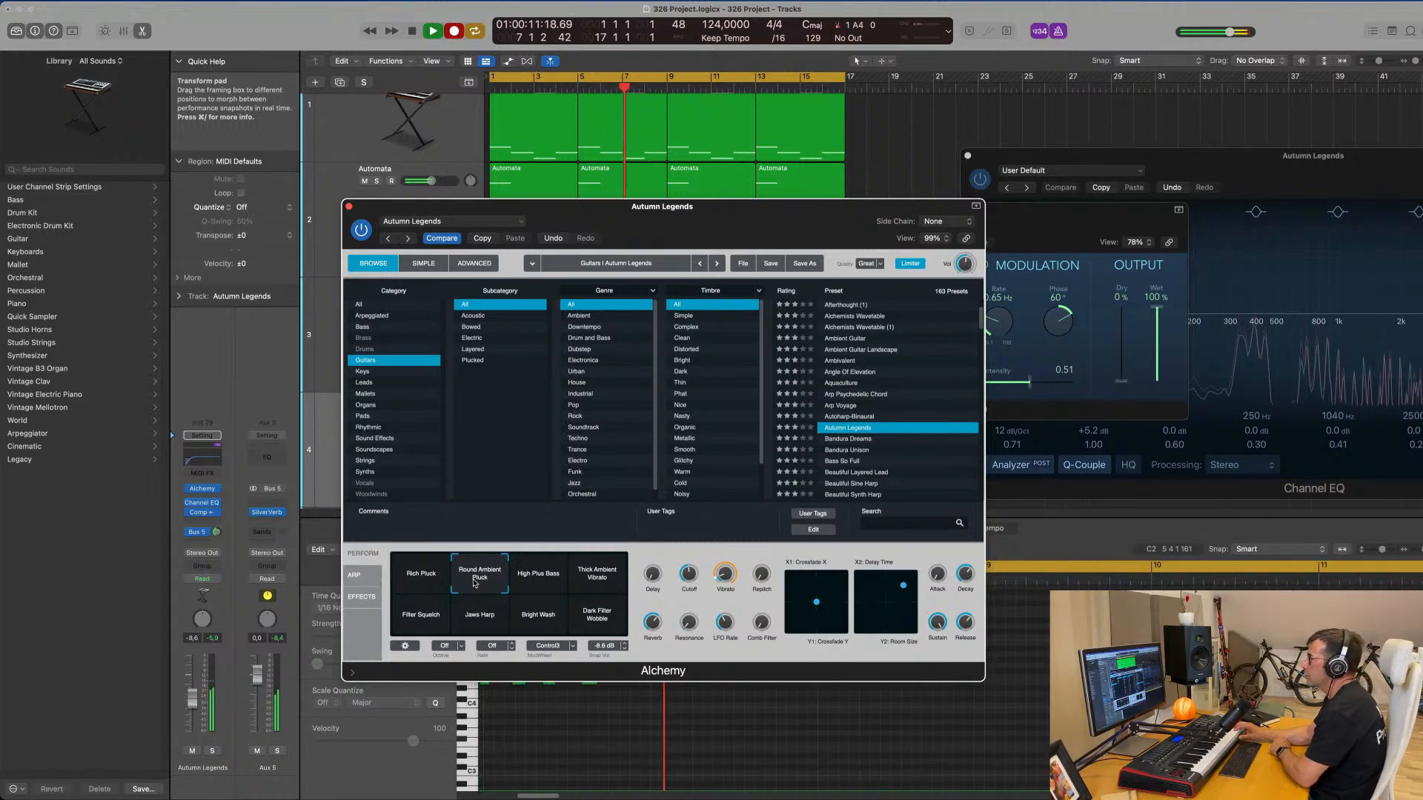
key(space)
- Move the recorded Autumn Legends region to bar 1 and quantize all its notes to 1/16
drag(850, 214, 1422, 205)
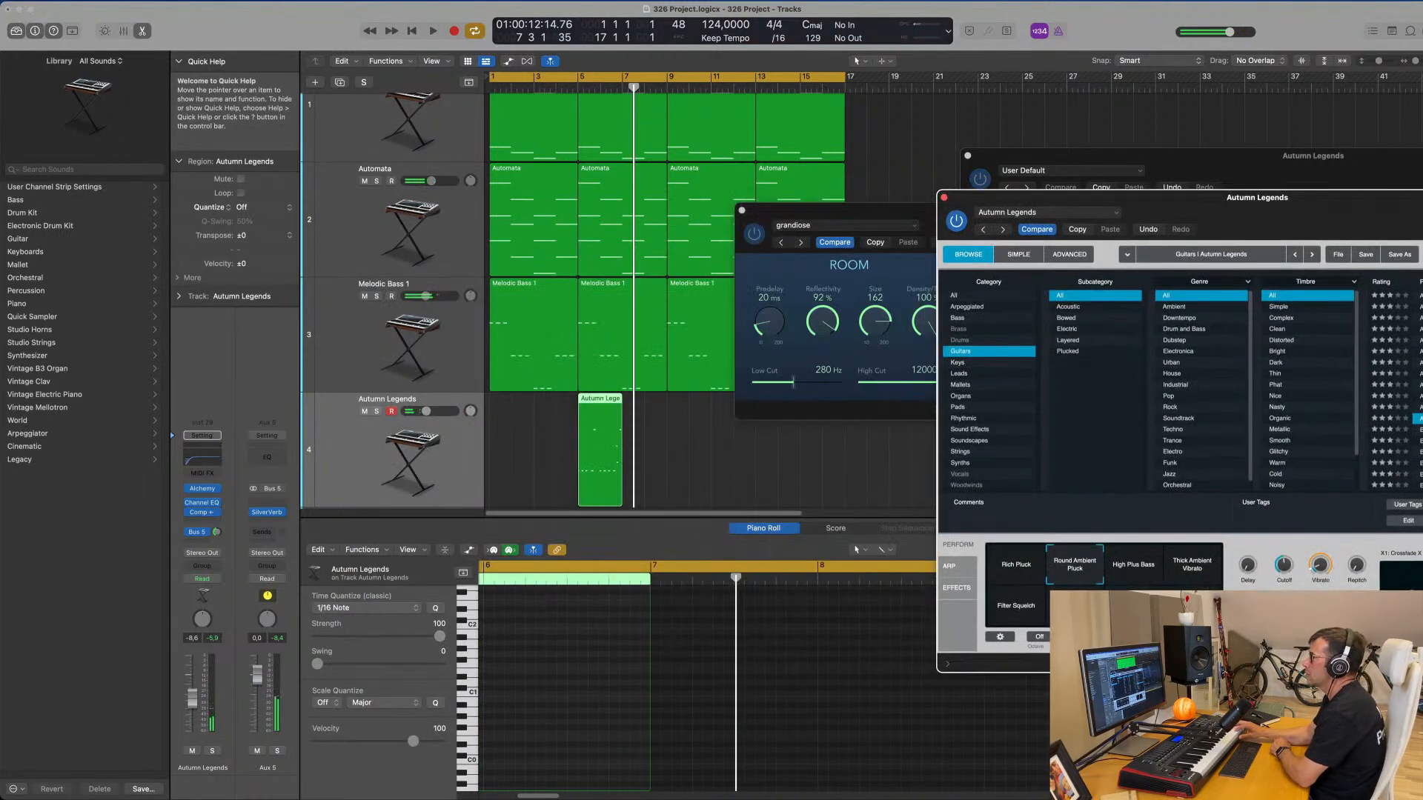
drag(604, 400, 514, 404)
key(e)
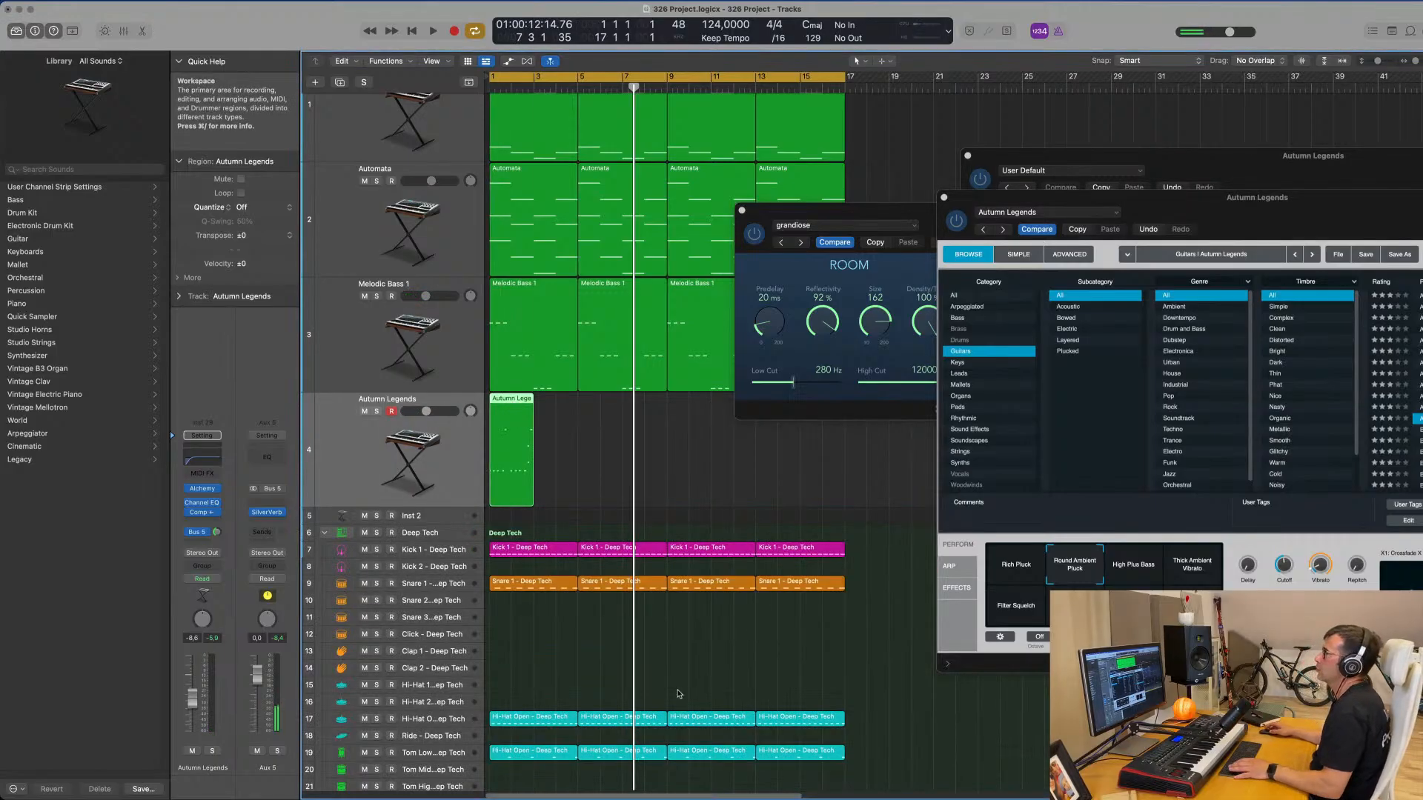
key(e)
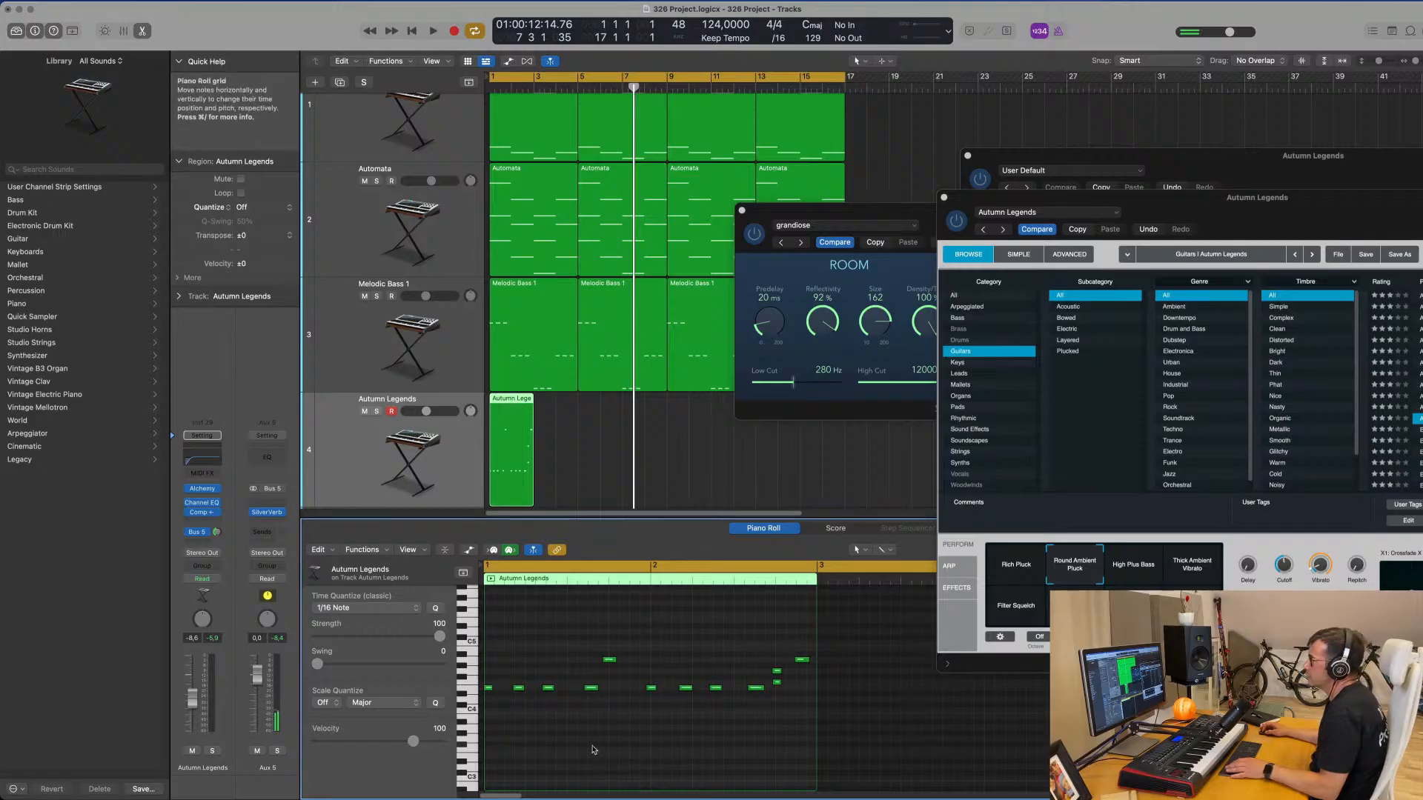
key(super+a)
- Delete the lower of the two stacked notes near the end of bar 2 and play back the guitar pattern
key(space)
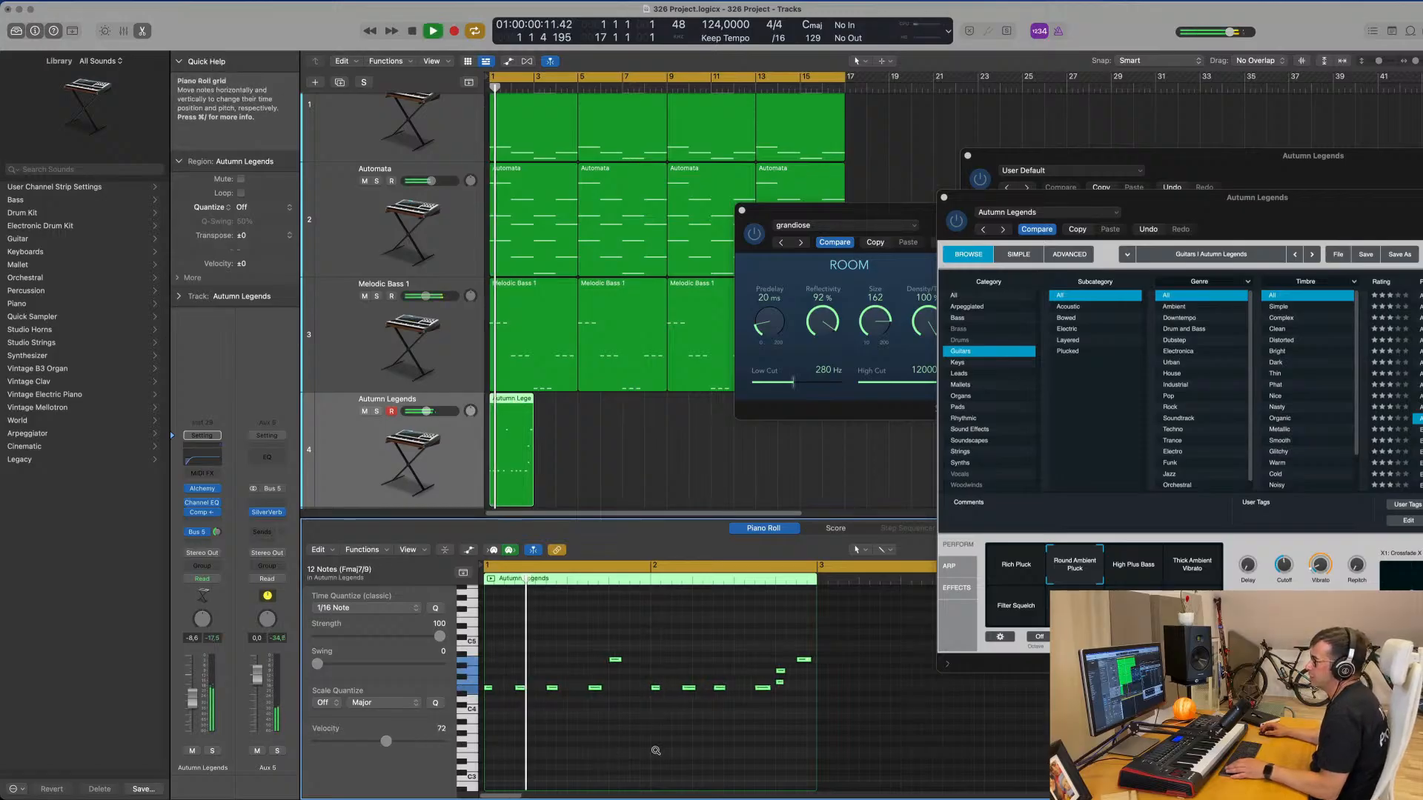
scroll(635, 746, up, 2)
scroll(635, 746, down, 2)
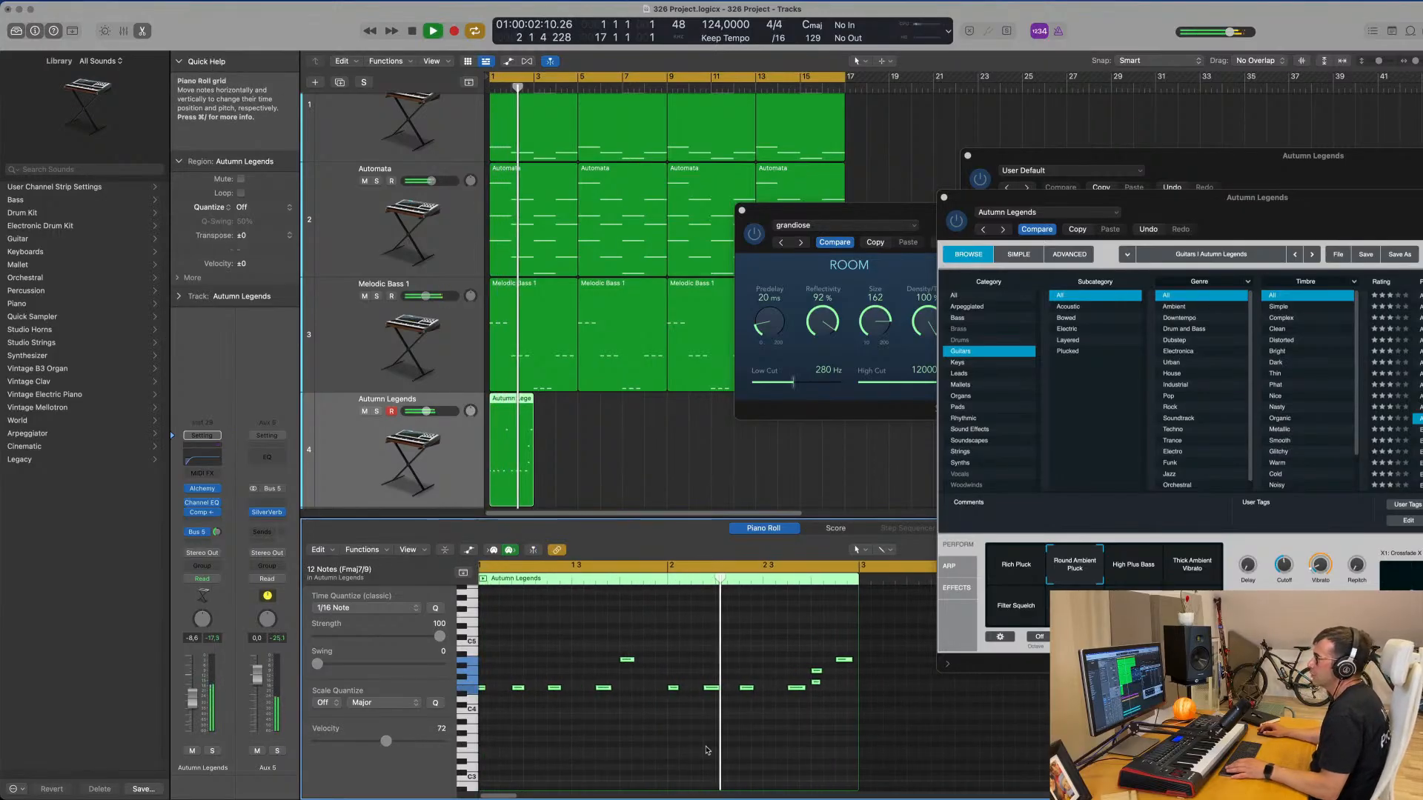
click(804, 682)
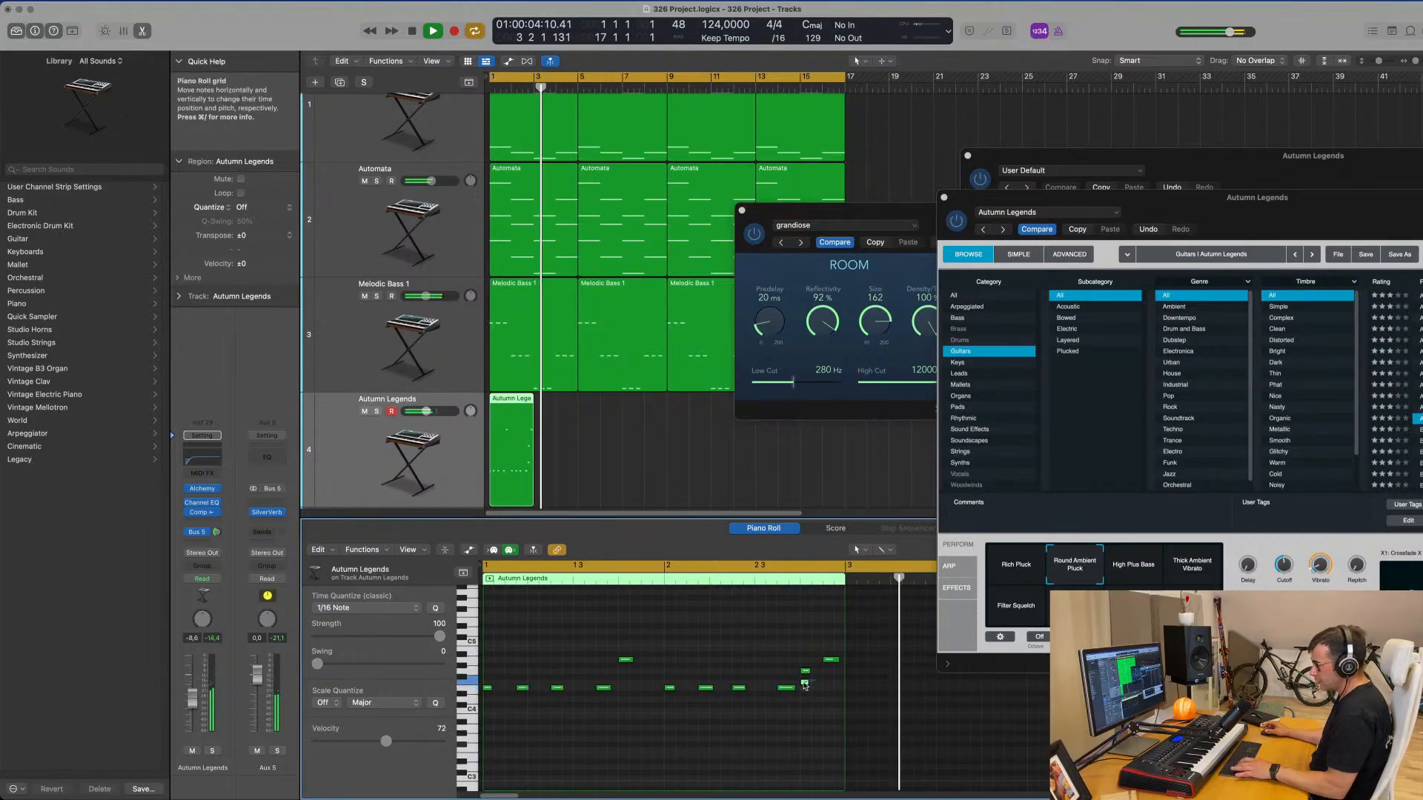
key(space)
key(space)
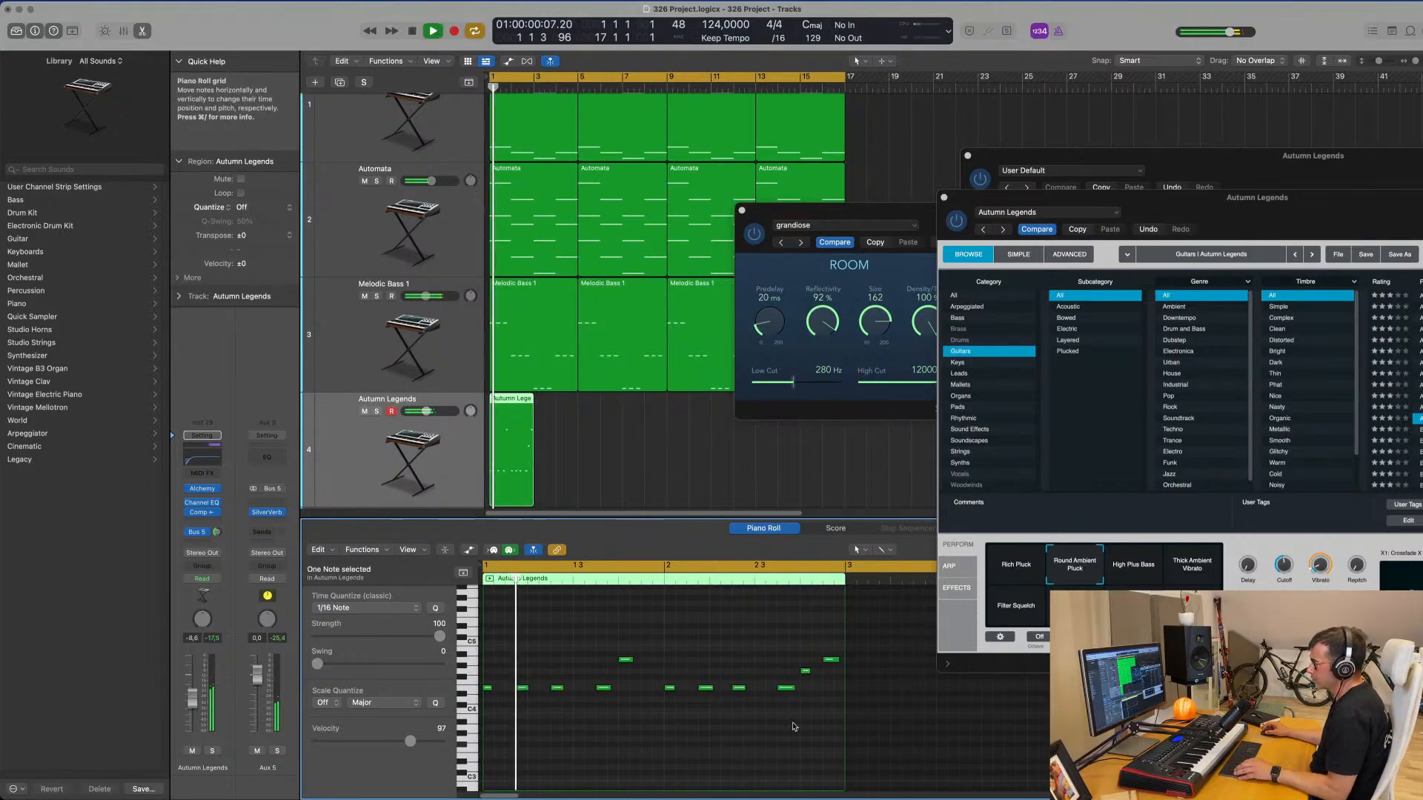
scroll(778, 712, down, 1)
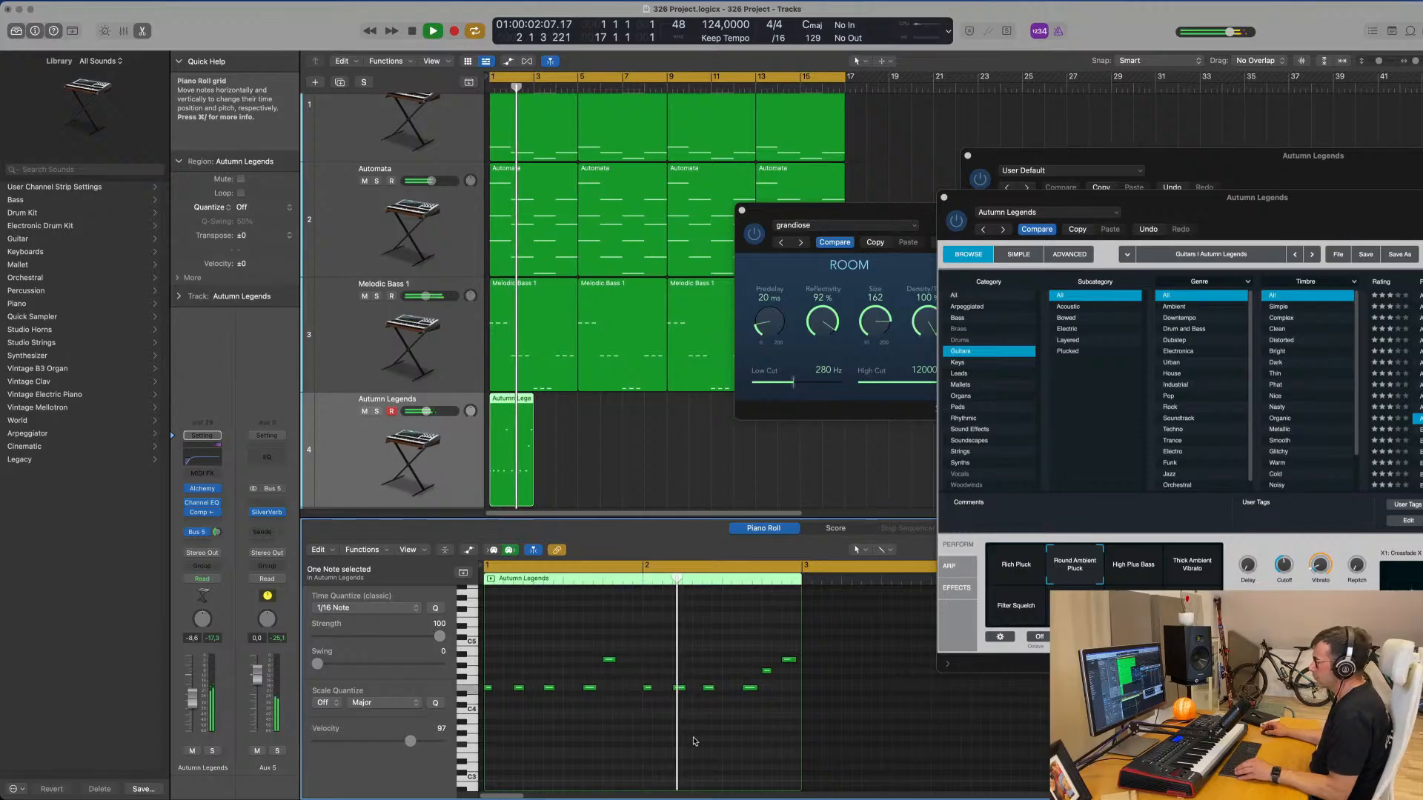
scroll(741, 733, down, 1)
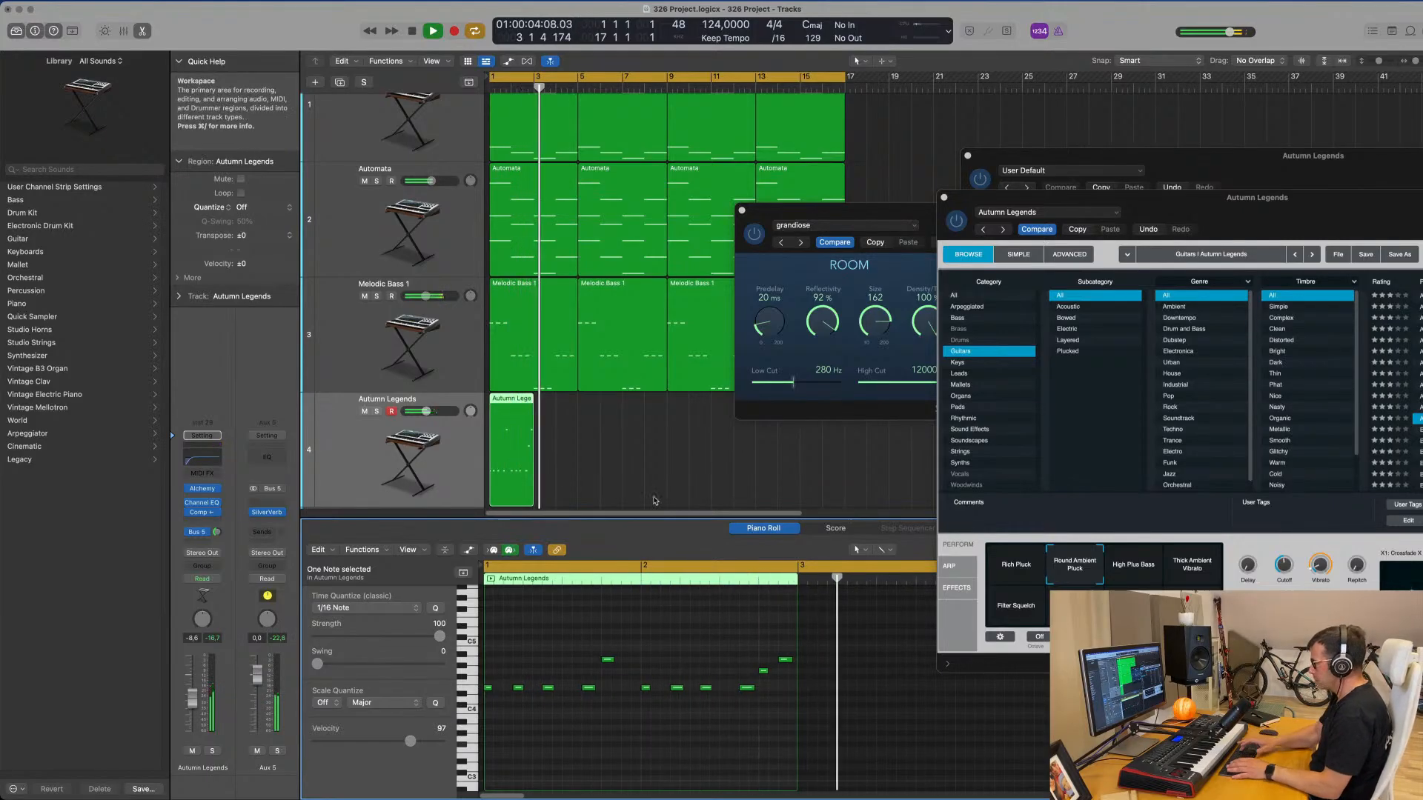
- Repeat the two-bar Autumn Legends region until it fills the track up to bar 17, moving the SilverVerb window aside
key(space)
click(463, 464)
key(super+r)
key(super+r)
key(super+r)
key(super+r)
key(super+r)
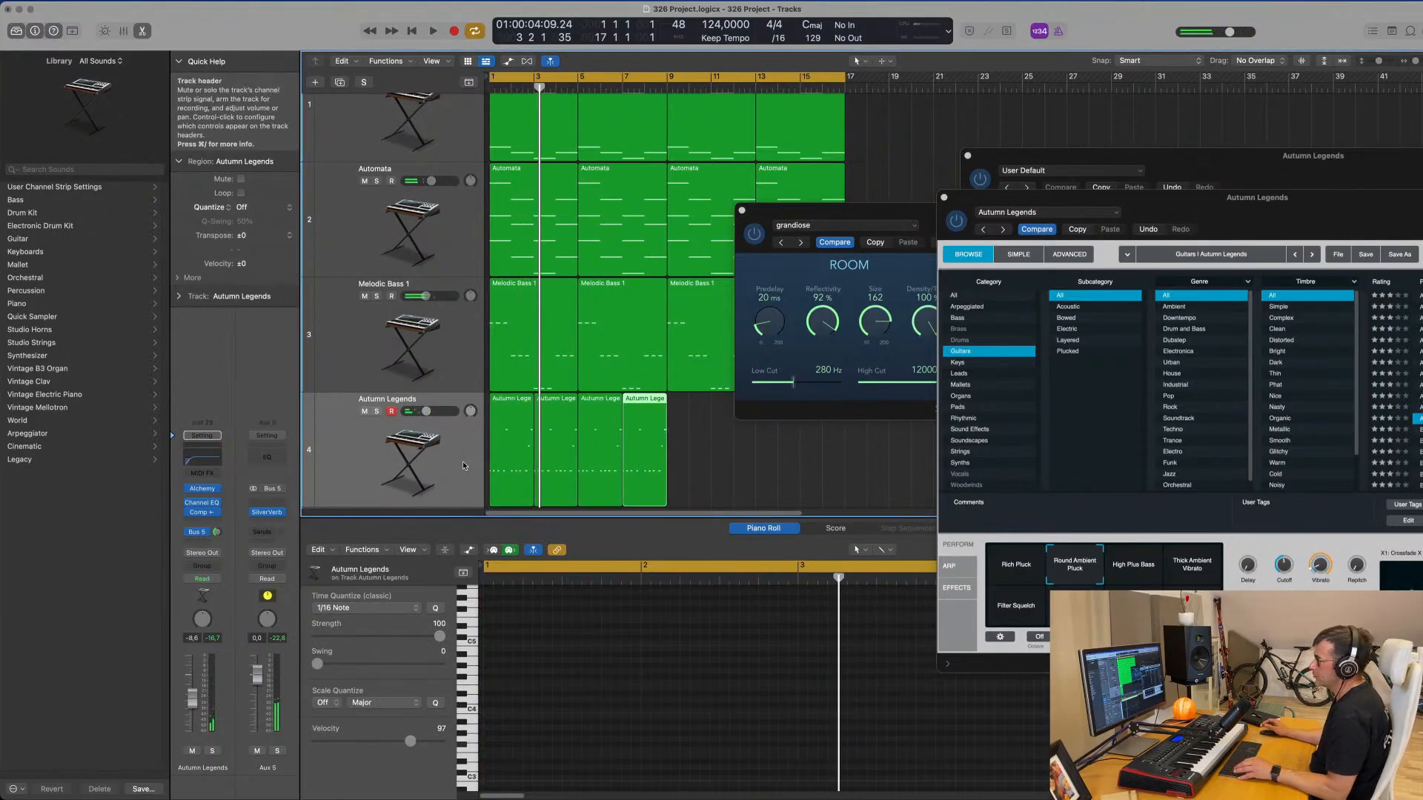
drag(855, 211, 1065, 153)
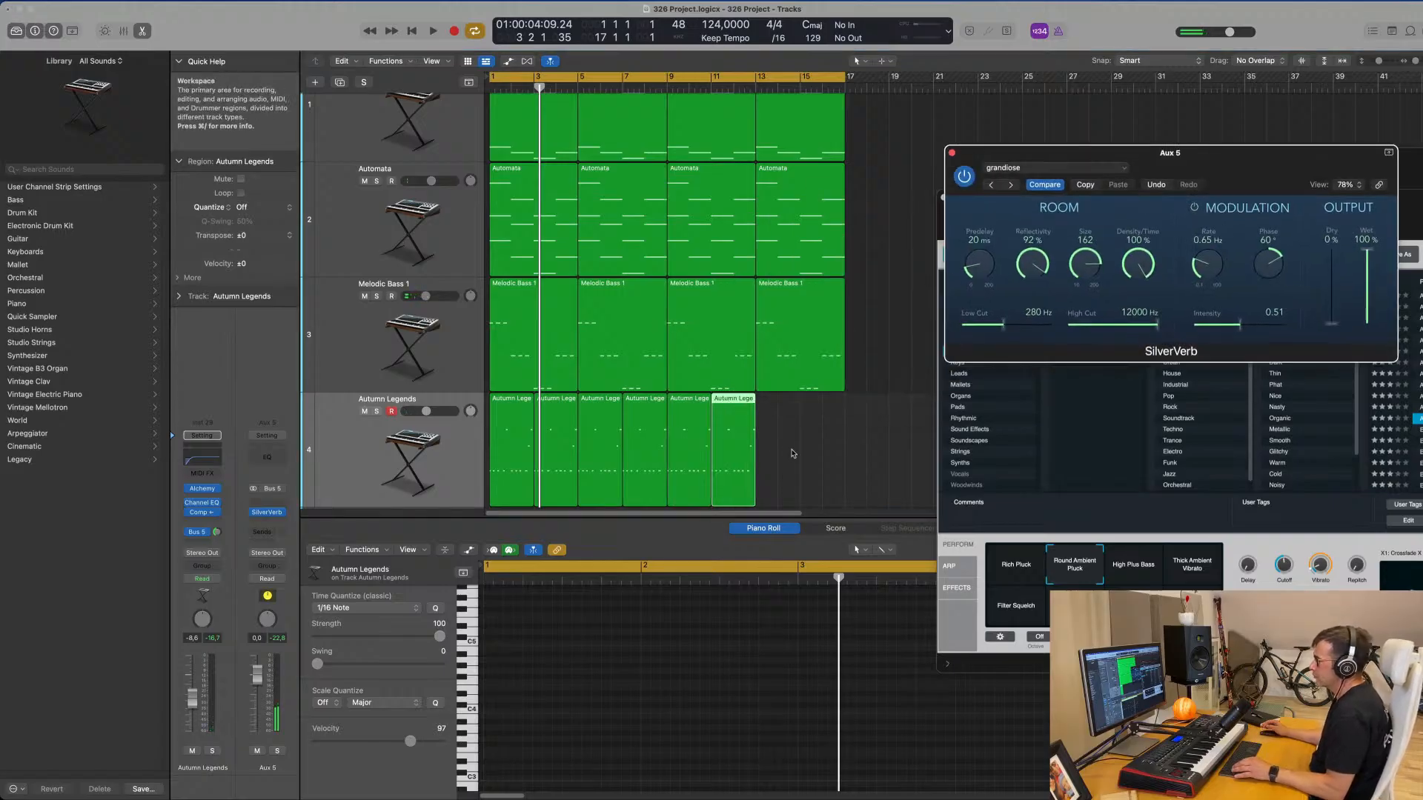
drag(709, 462, 707, 460)
key(super+r)
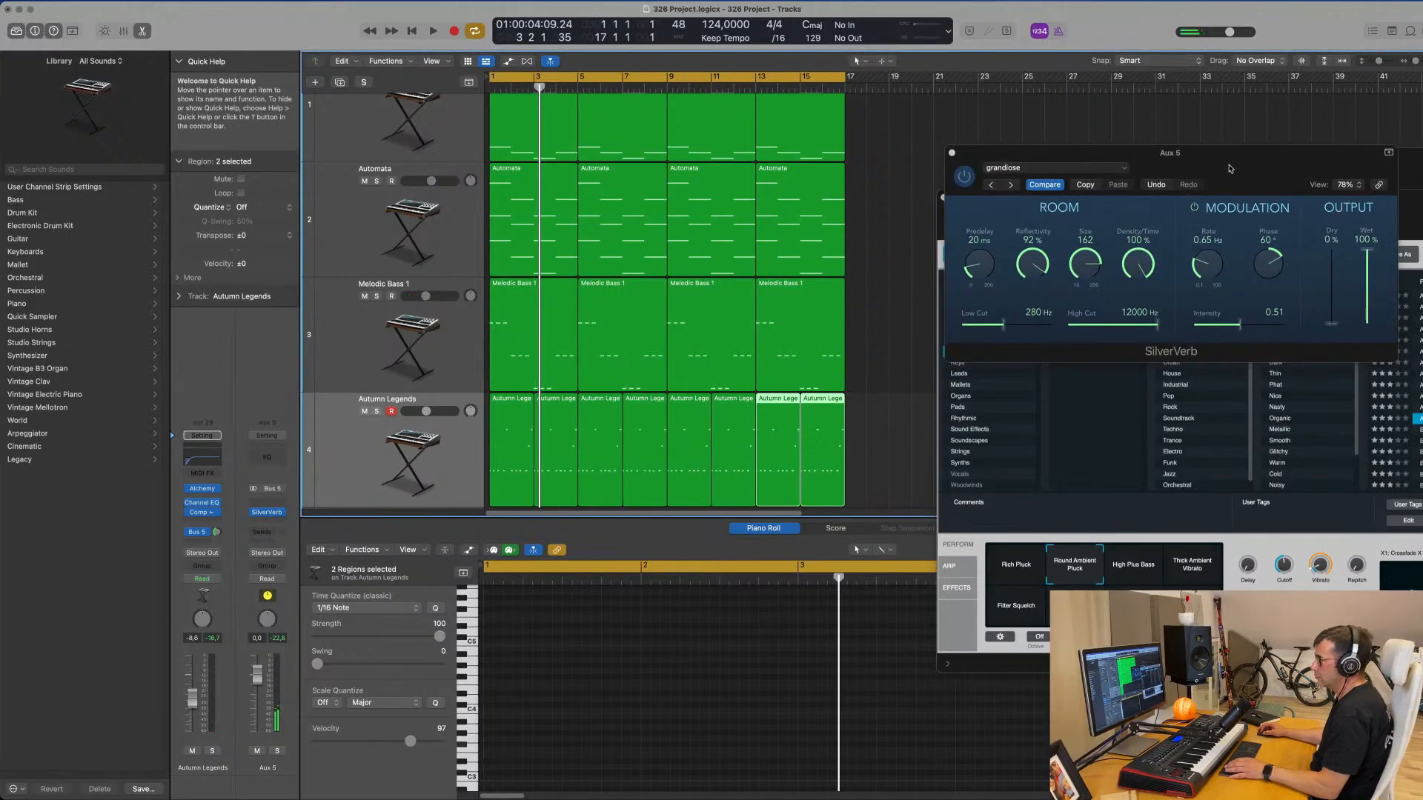
- Close the Channel EQ window, move the SilverVerb and Alchemy windows clear of the regions, and select all Autumn Legends regions
drag(1216, 153, 1133, 70)
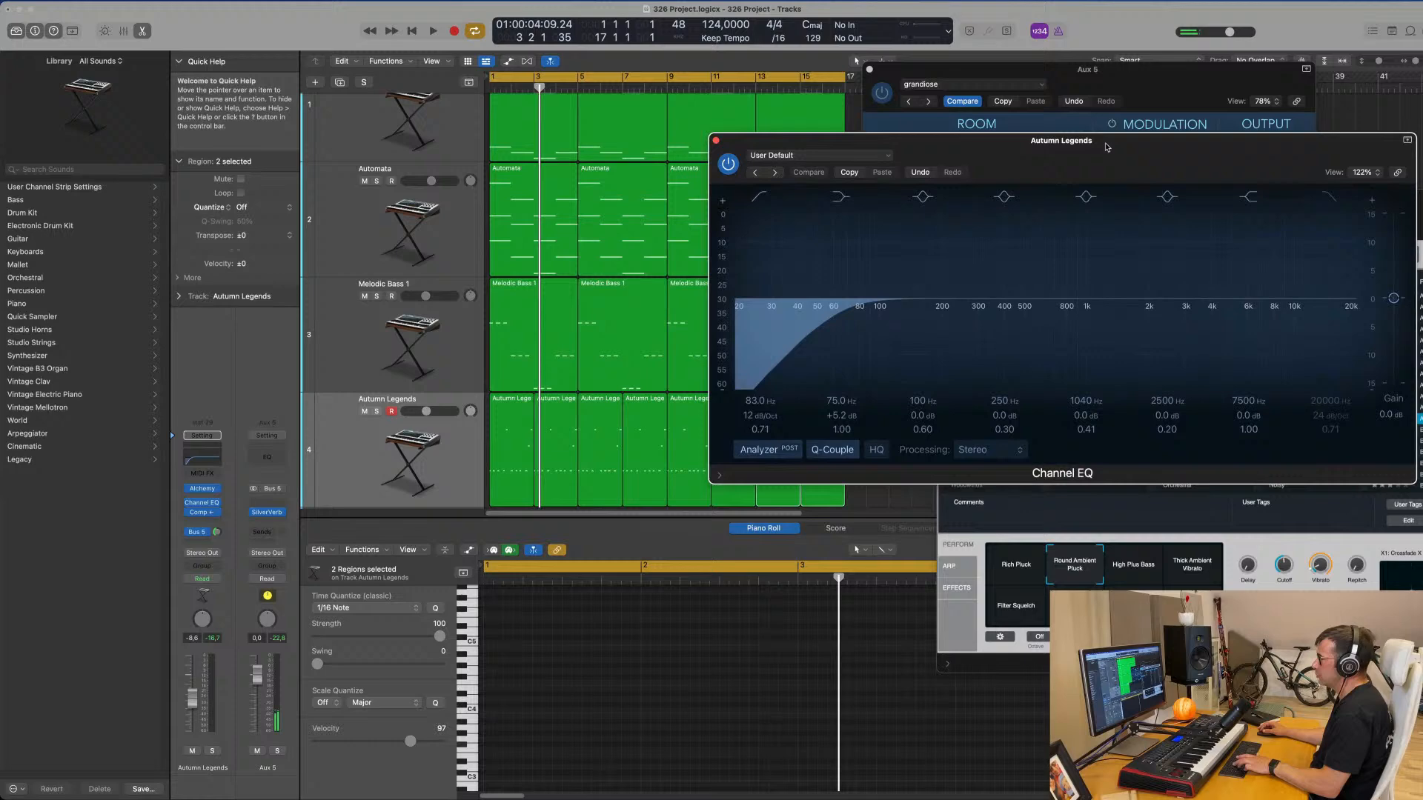
drag(1106, 147, 1106, 142)
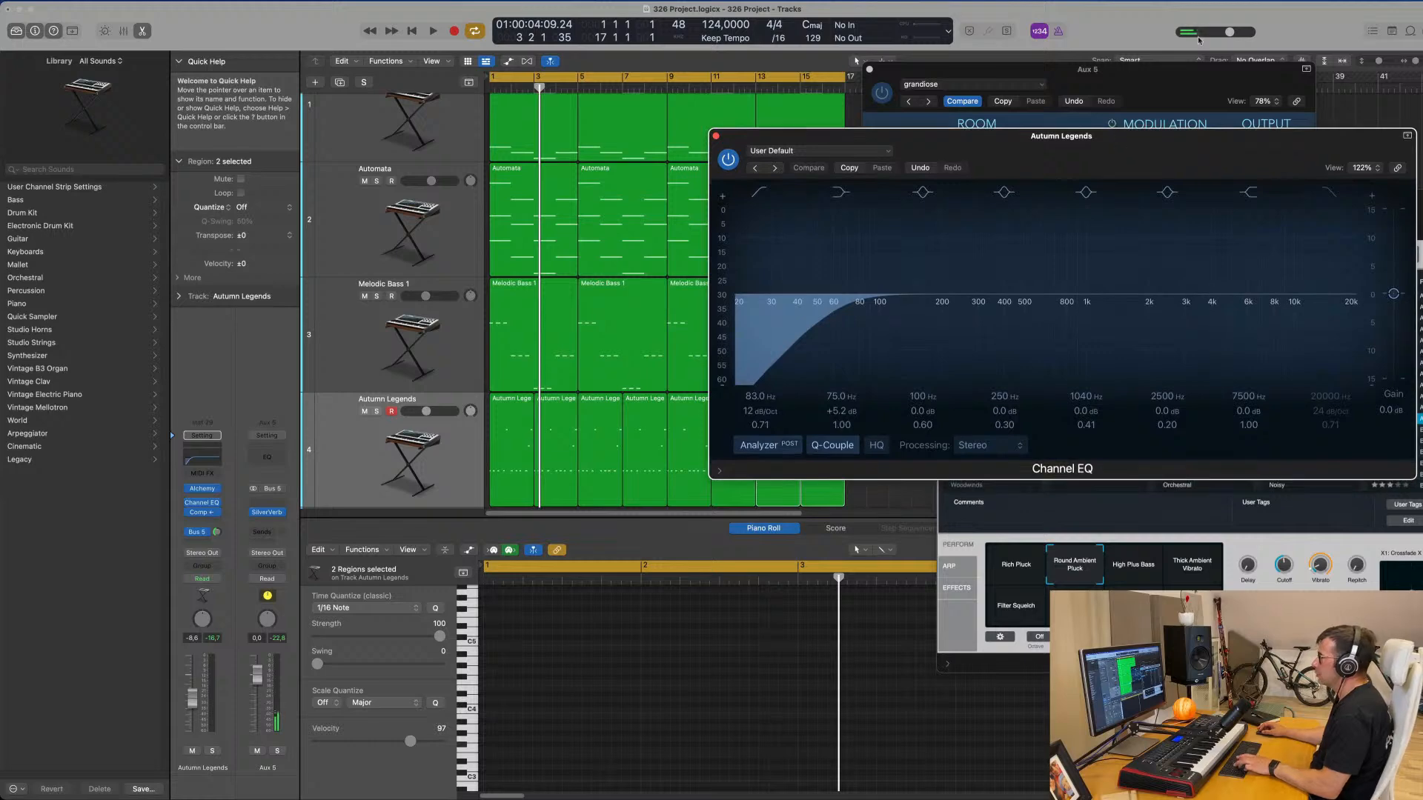
click(1094, 2)
click(991, 277)
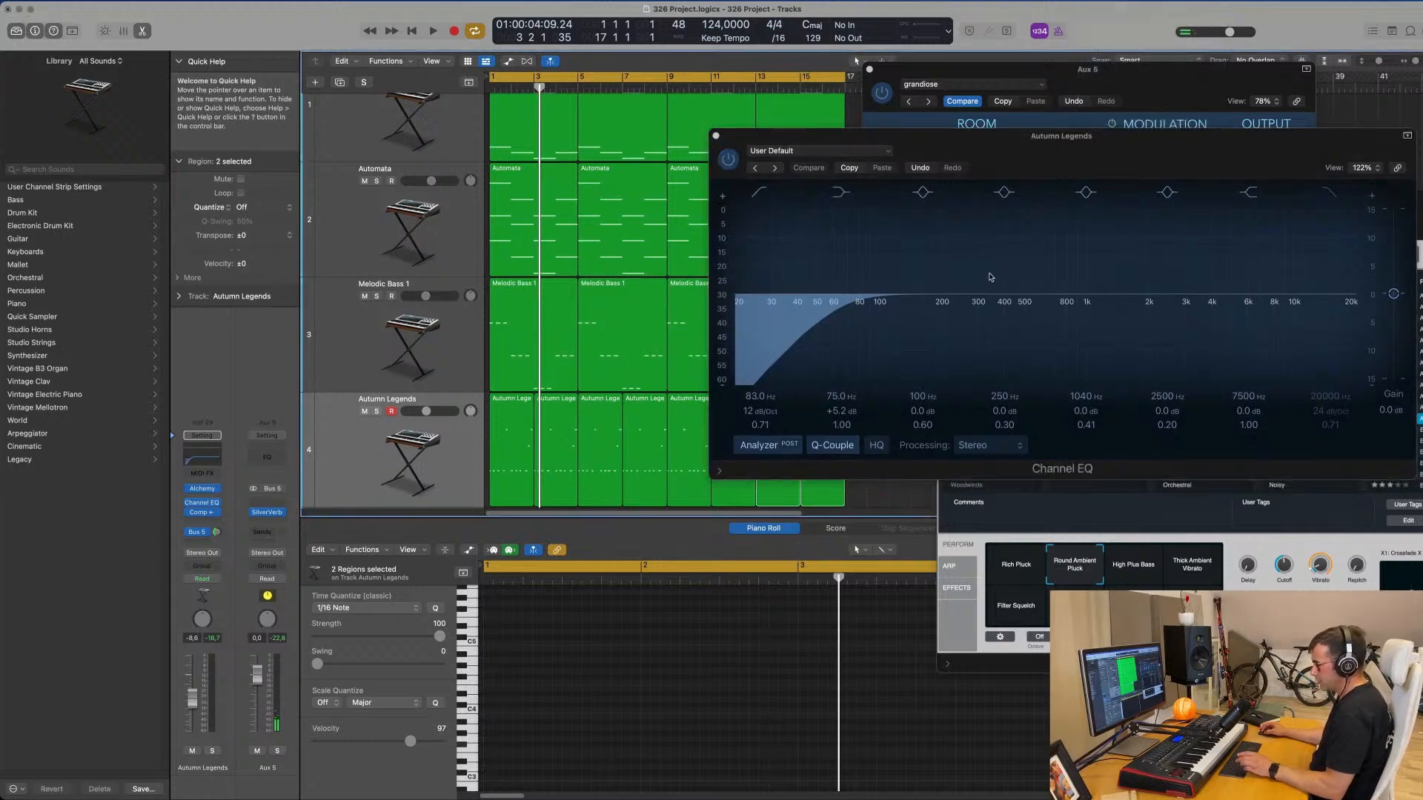
drag(1421, 197, 1167, 282)
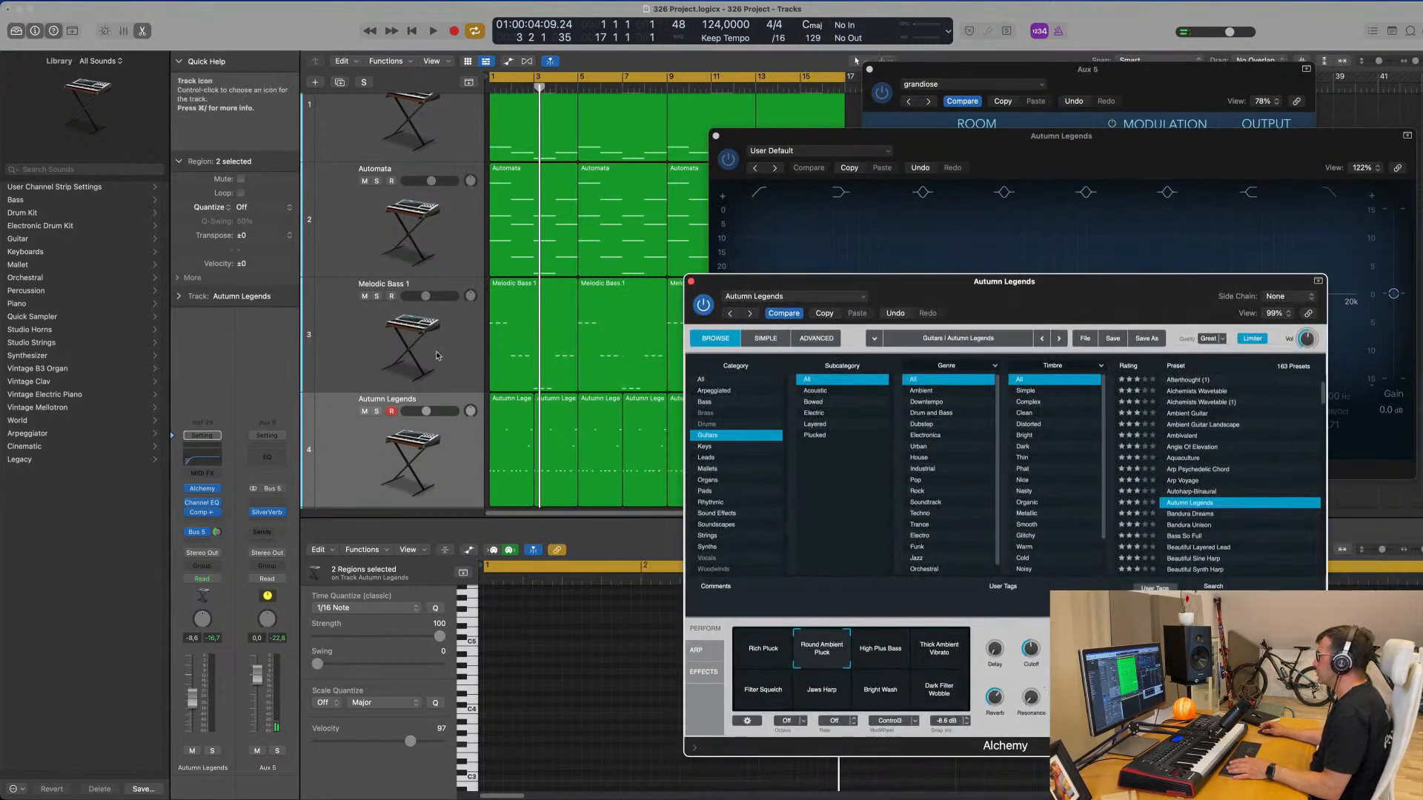
click(462, 475)
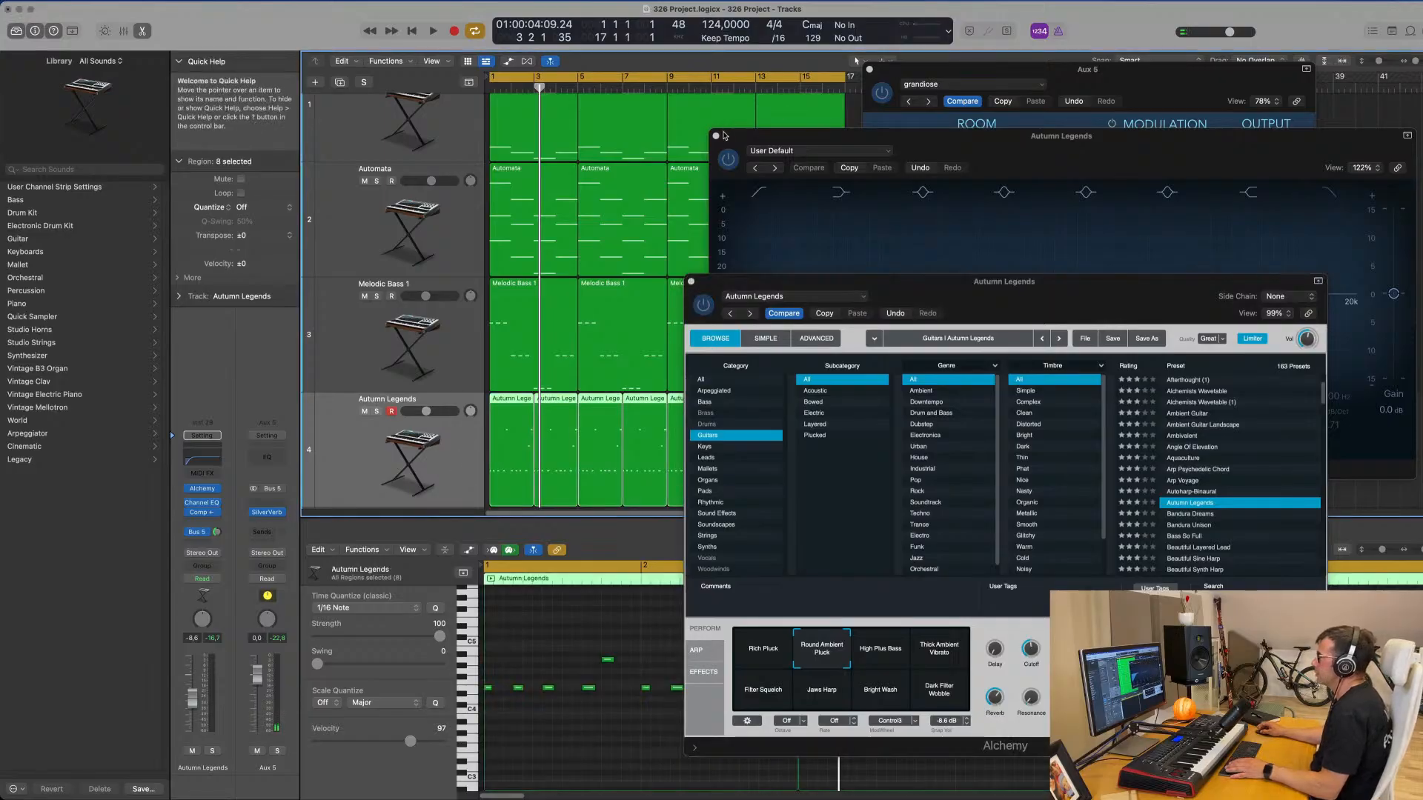
click(724, 135)
click(715, 136)
drag(853, 282, 1157, 241)
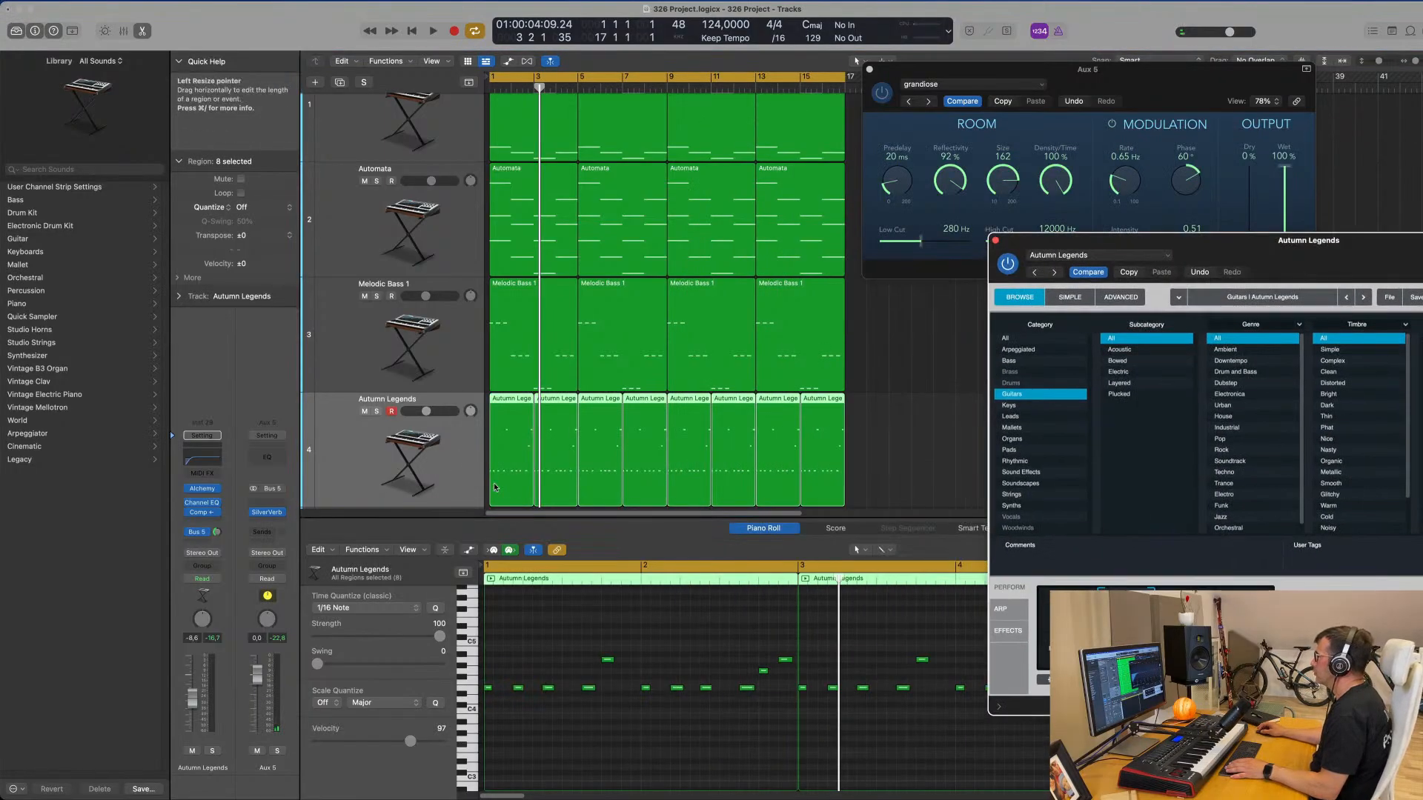
- Balance the guitar against the full loop by raising the Autumn Legends track's volume to about -4.9 dB
key(space)
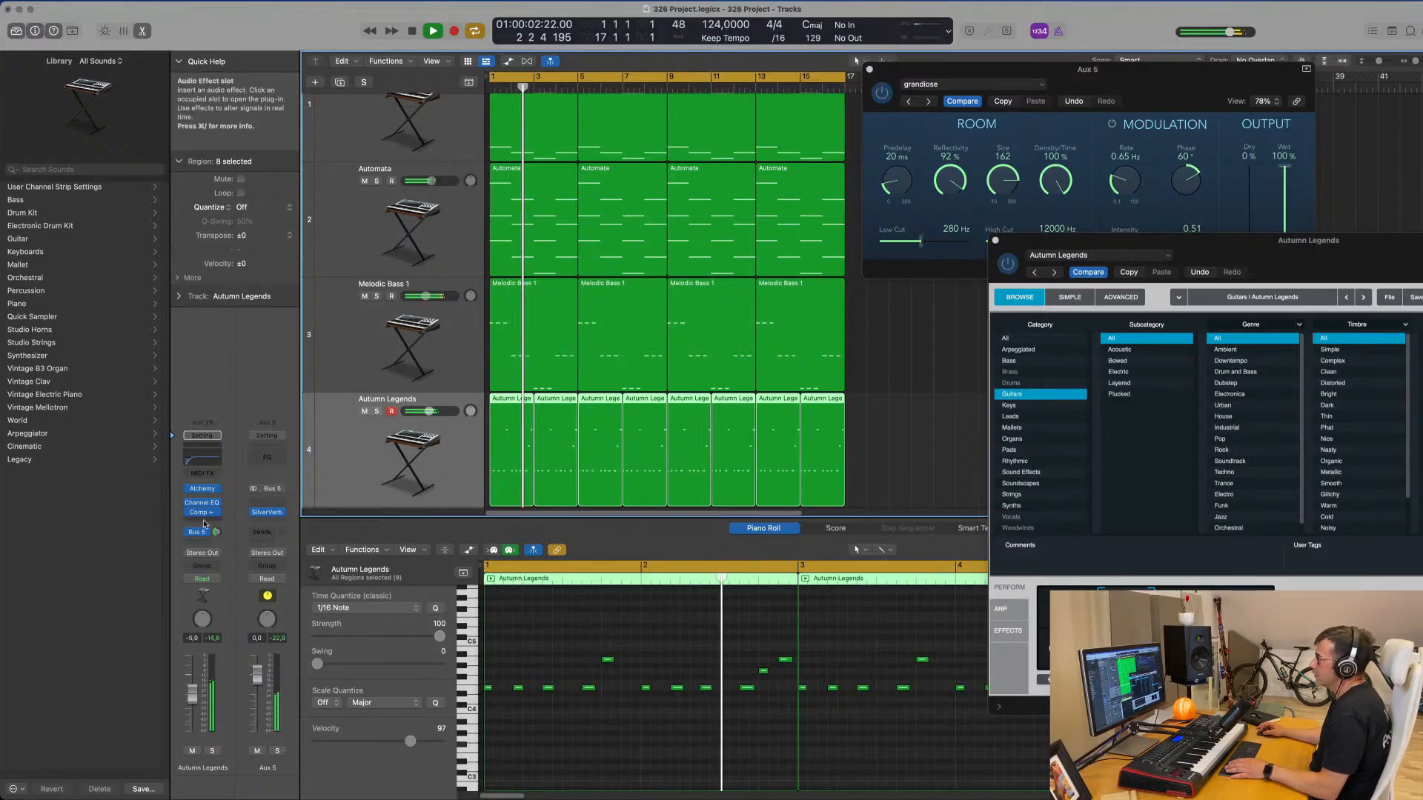
key(space)
key(space)
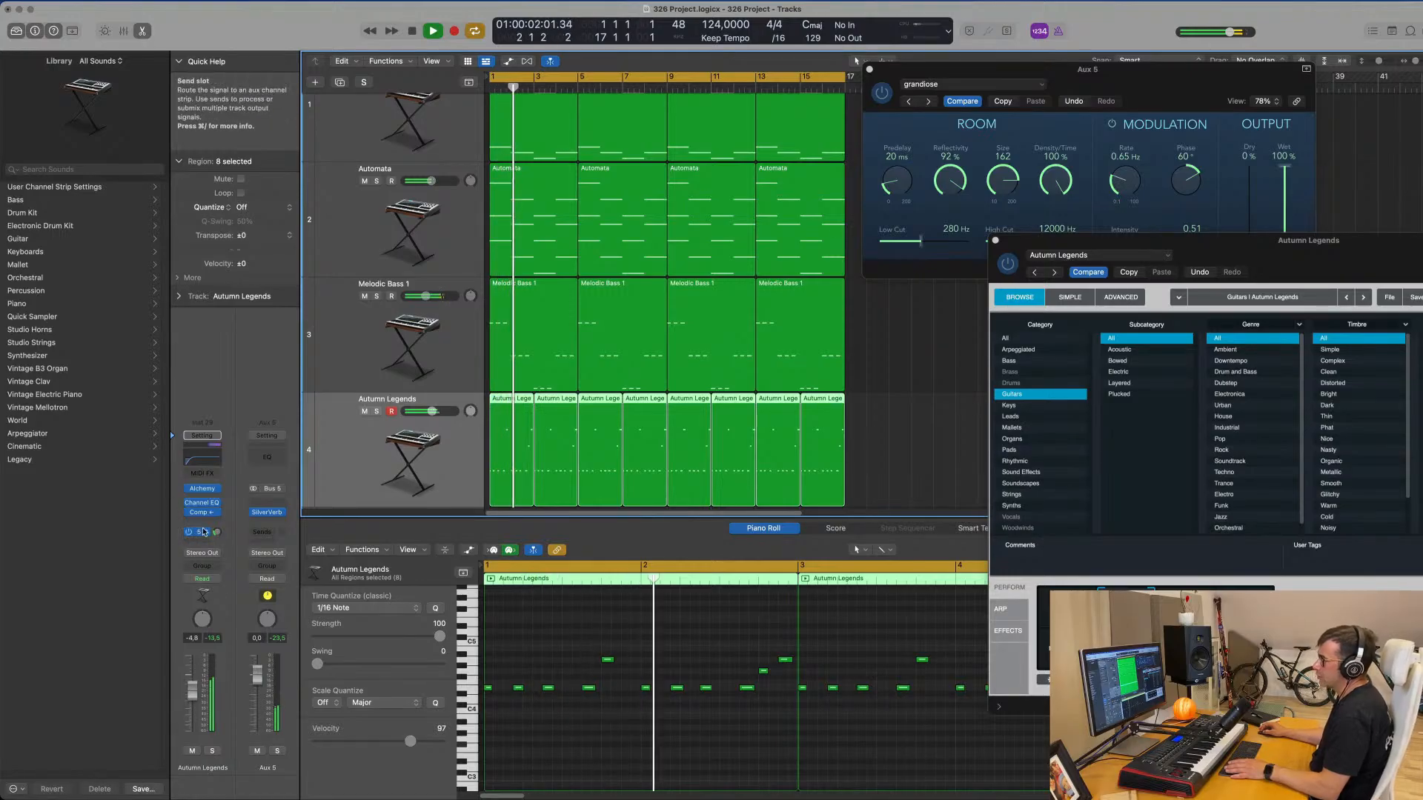
key(space)
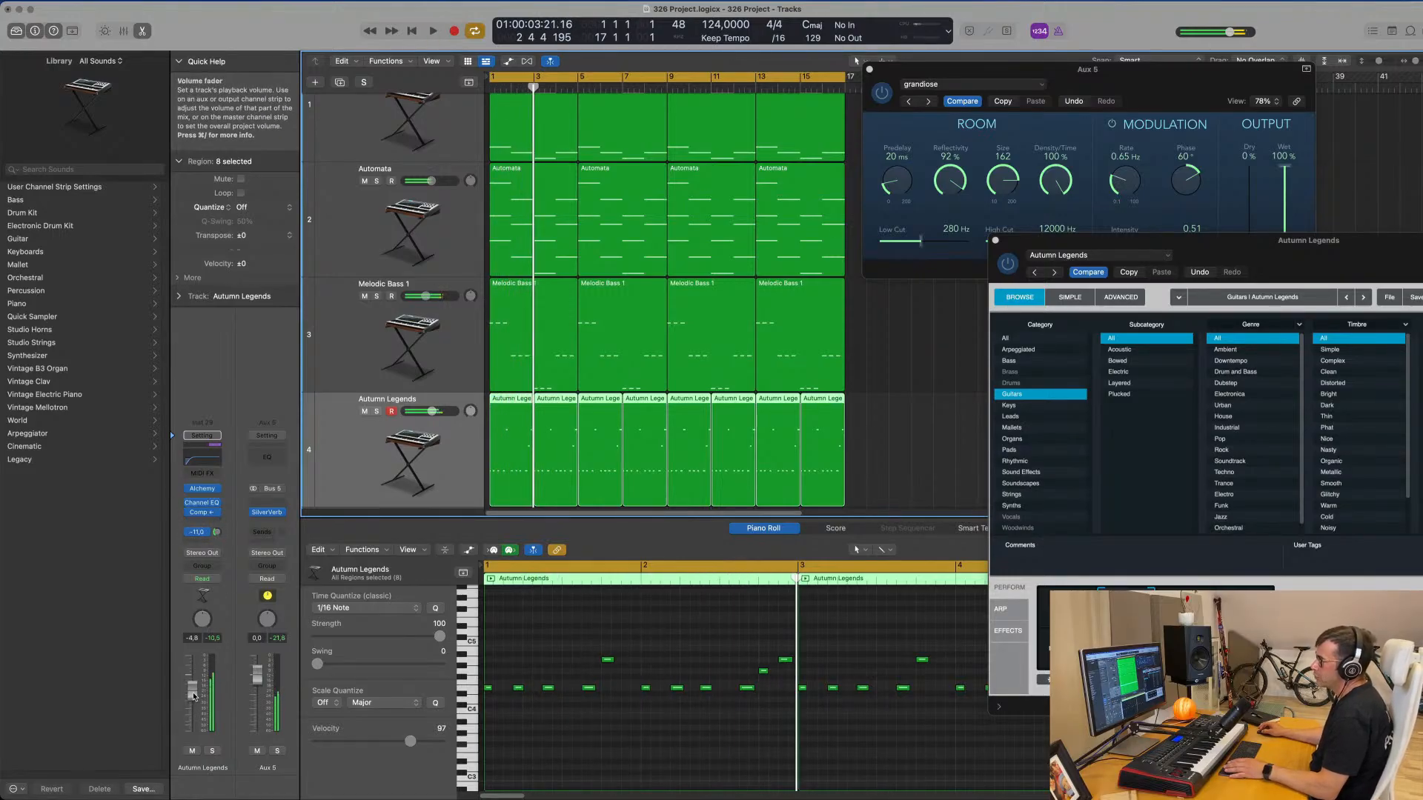
key(space)
- Bring Alchemy's performance controls into view, adjust the Vibrato knob, and raise the guitar track's volume to -3.7 dB
drag(1263, 574, 770, 564)
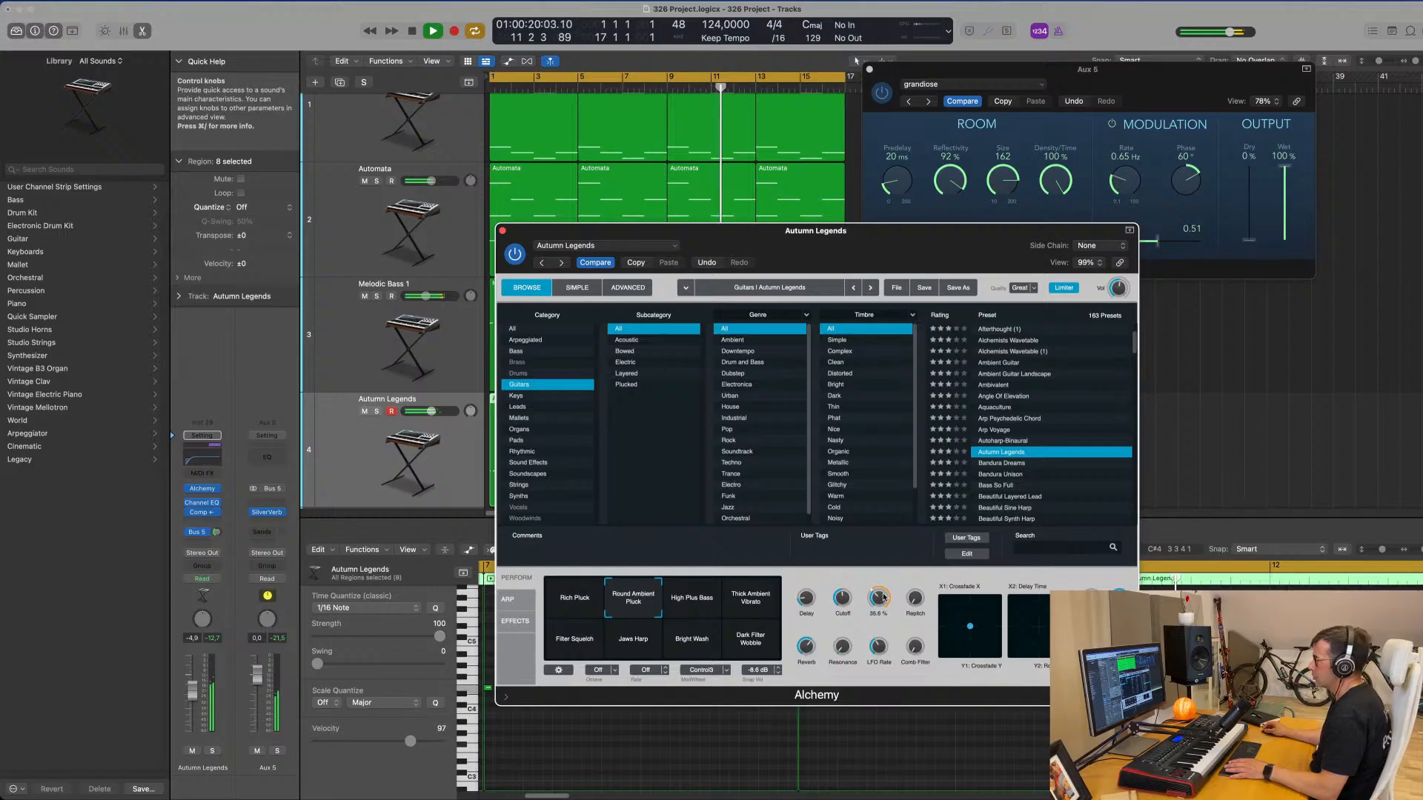
drag(875, 612, 881, 609)
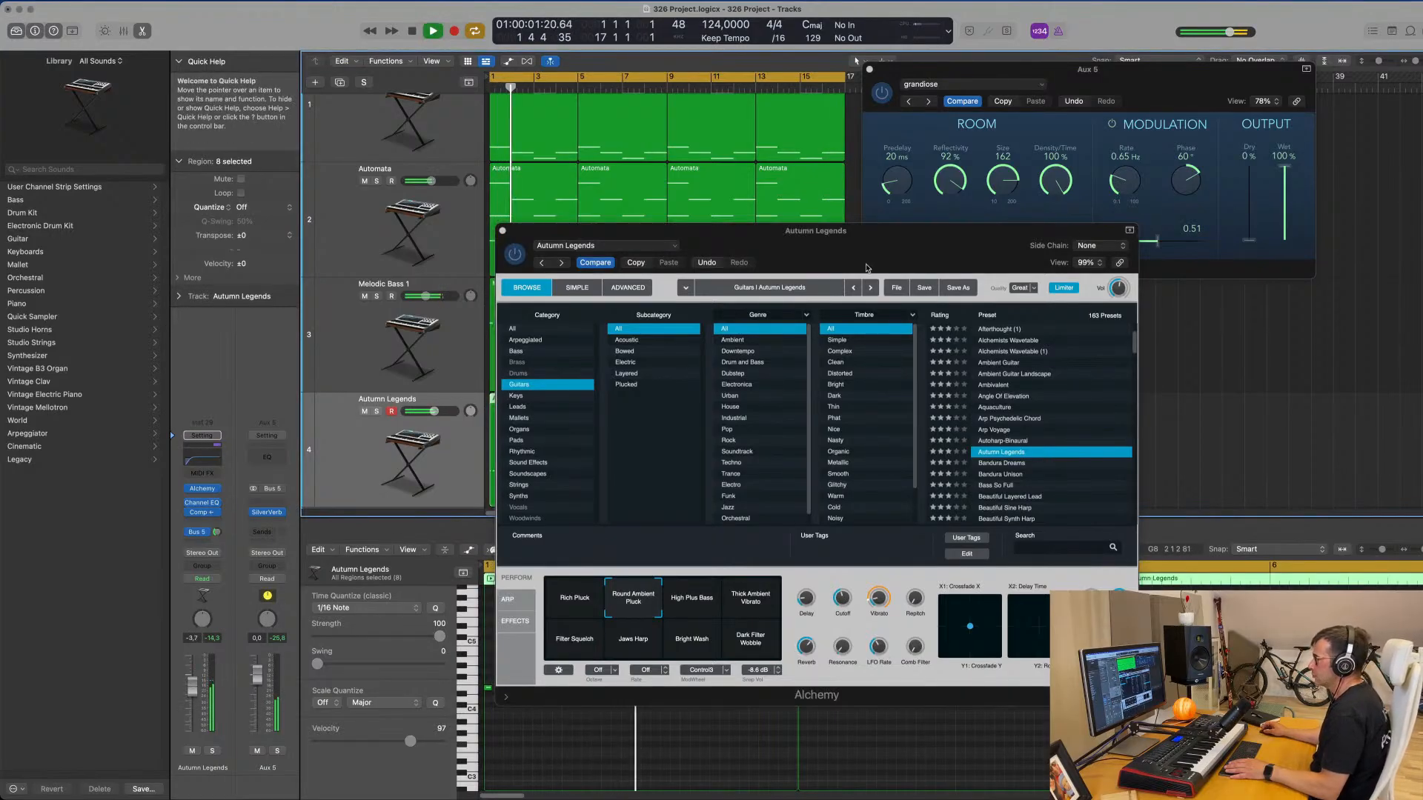
- Close the Alchemy and SilverVerb windows and reduce the track heights to show the instrument and drum tracks together
drag(742, 248, 874, 238)
key(super+w)
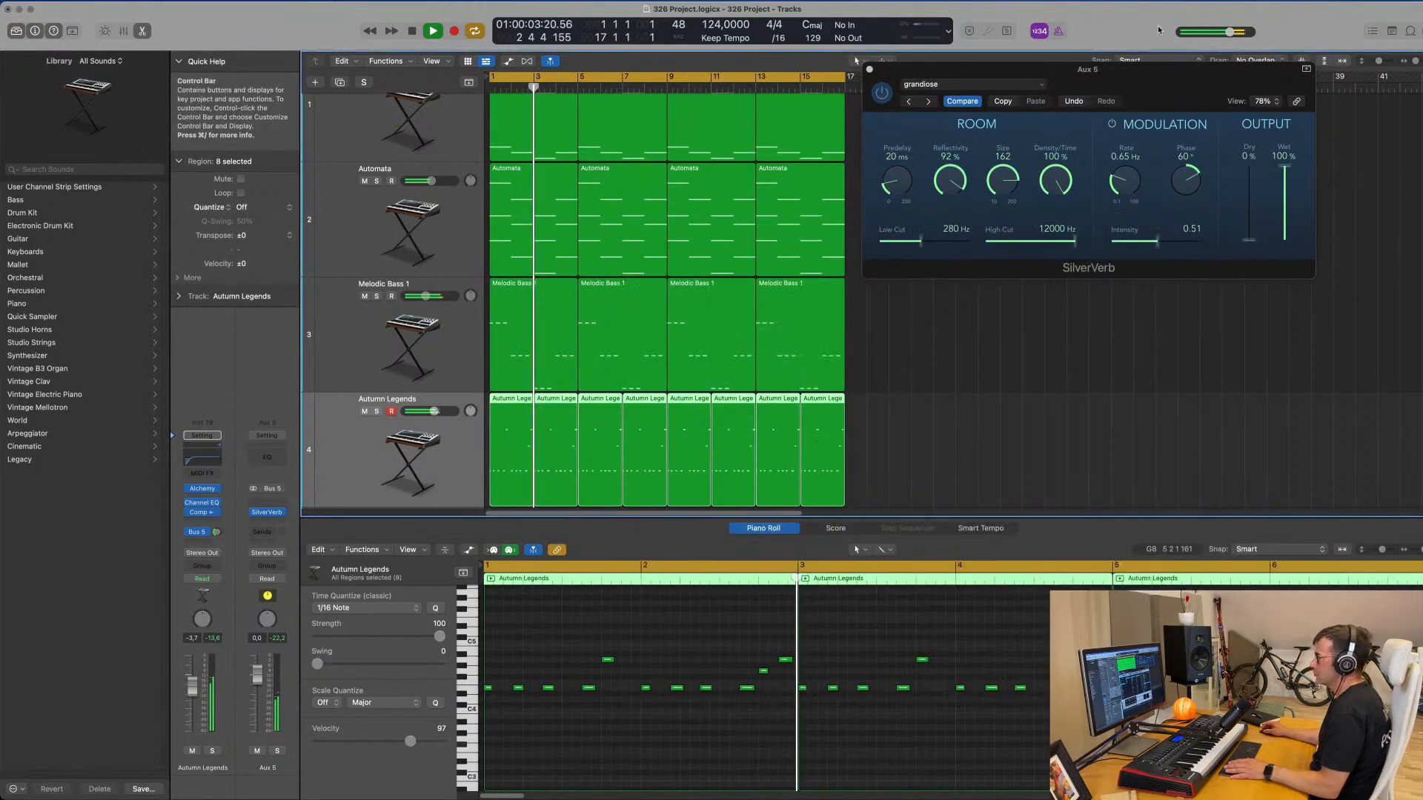
drag(1140, 76, 1033, 100)
key(super+w)
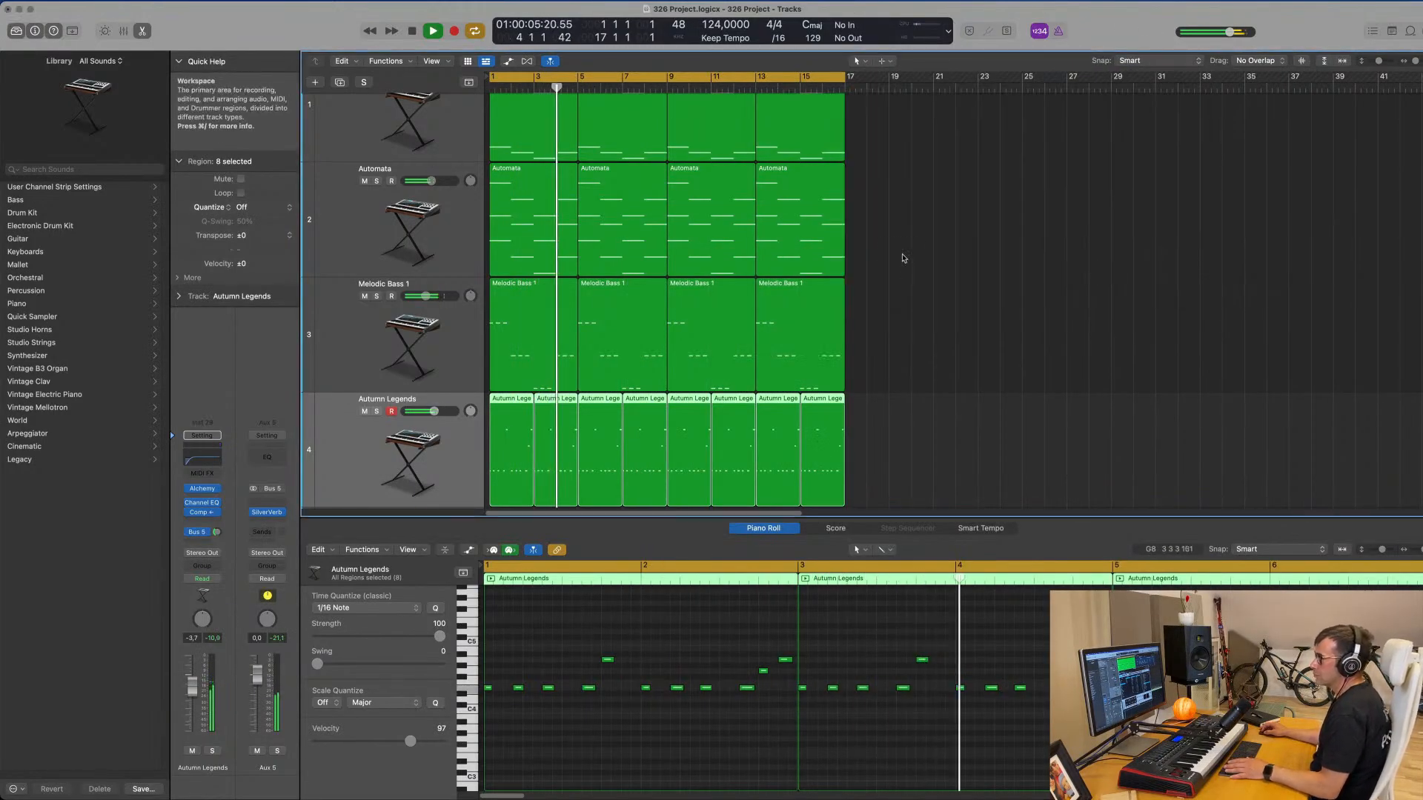
scroll(903, 255, down, 3)
scroll(902, 256, down, 3)
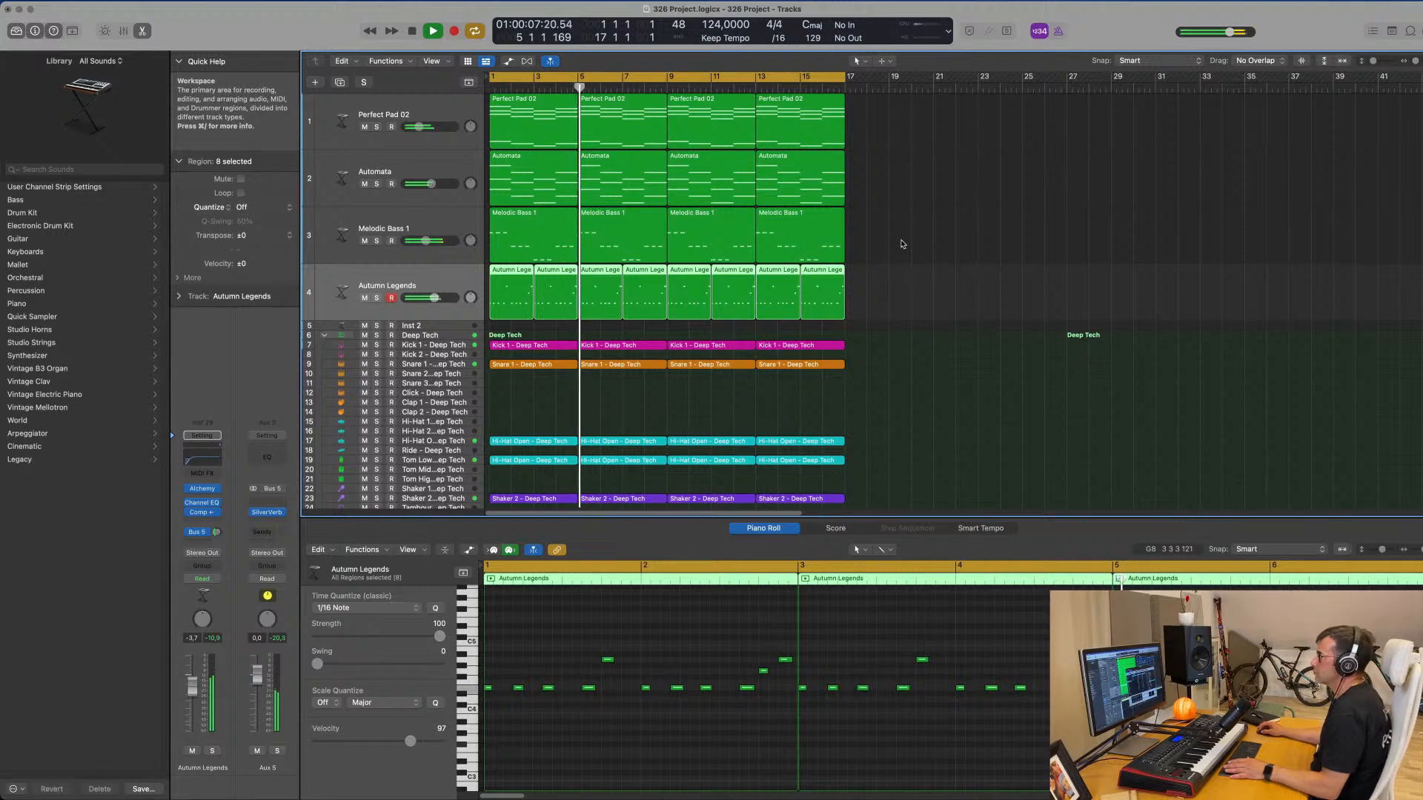
scroll(901, 302, down, 3)
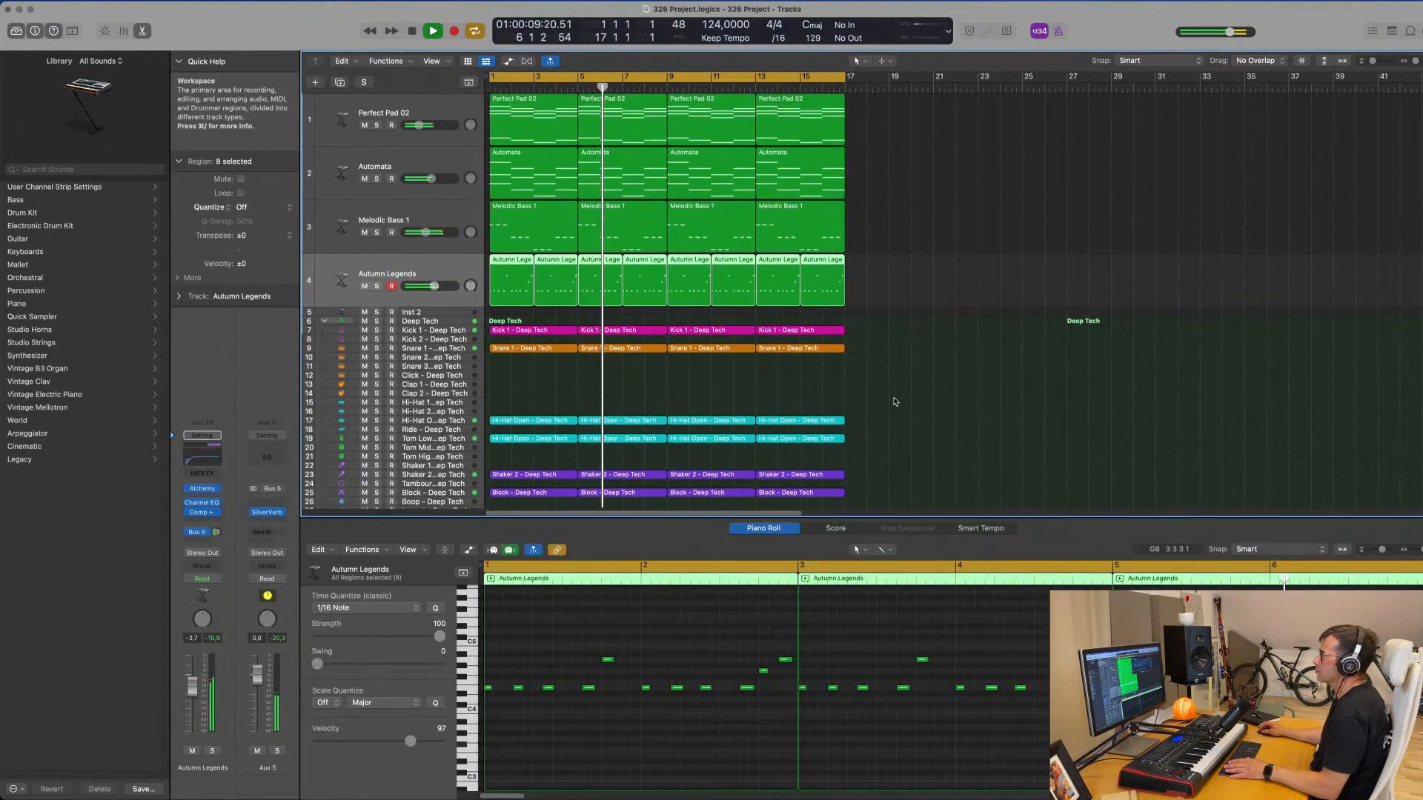
- Replay the loop from the start, lower Autumn Legends to -5.1 dB, and mute the Automata and Perfect Pad 02 tracks
key(Return)
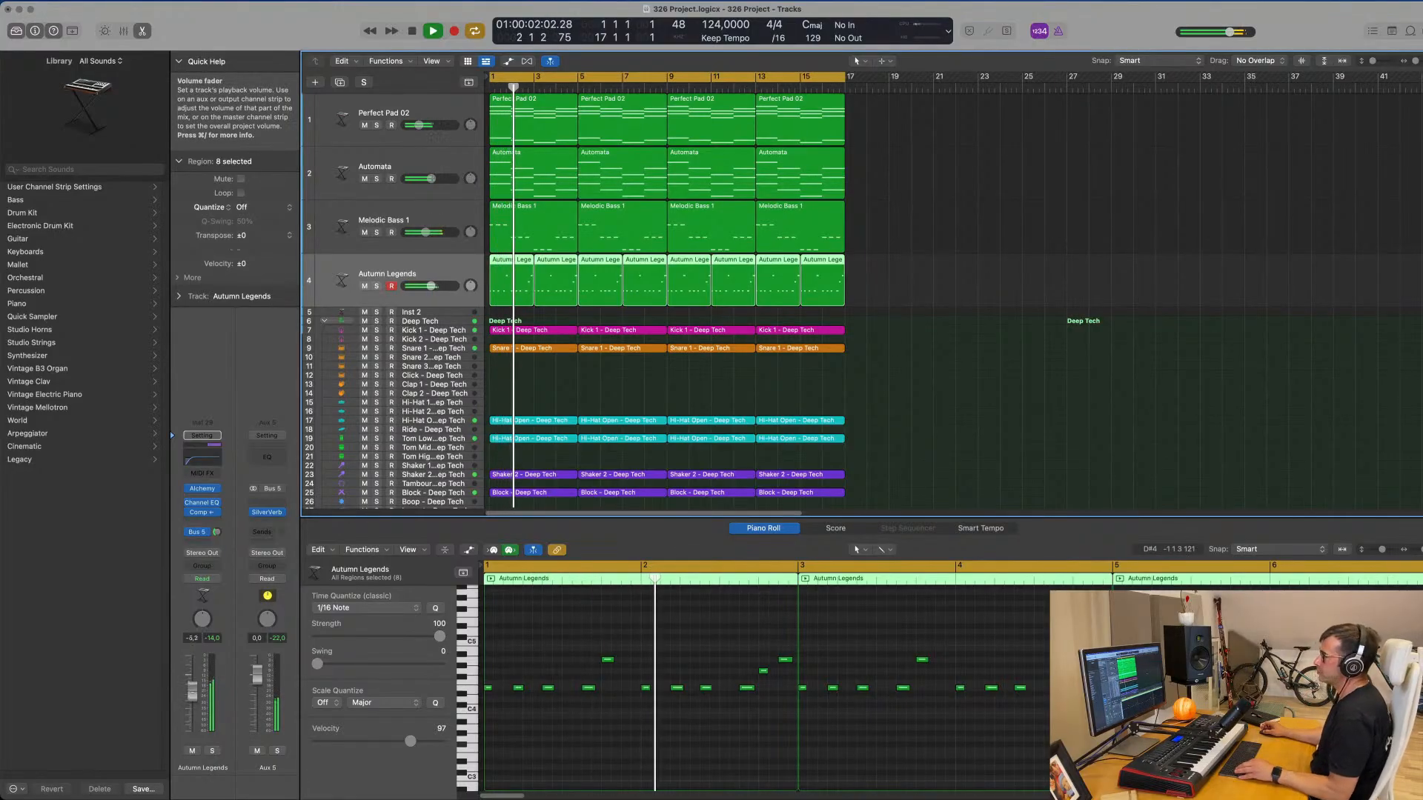
click(364, 178)
click(364, 125)
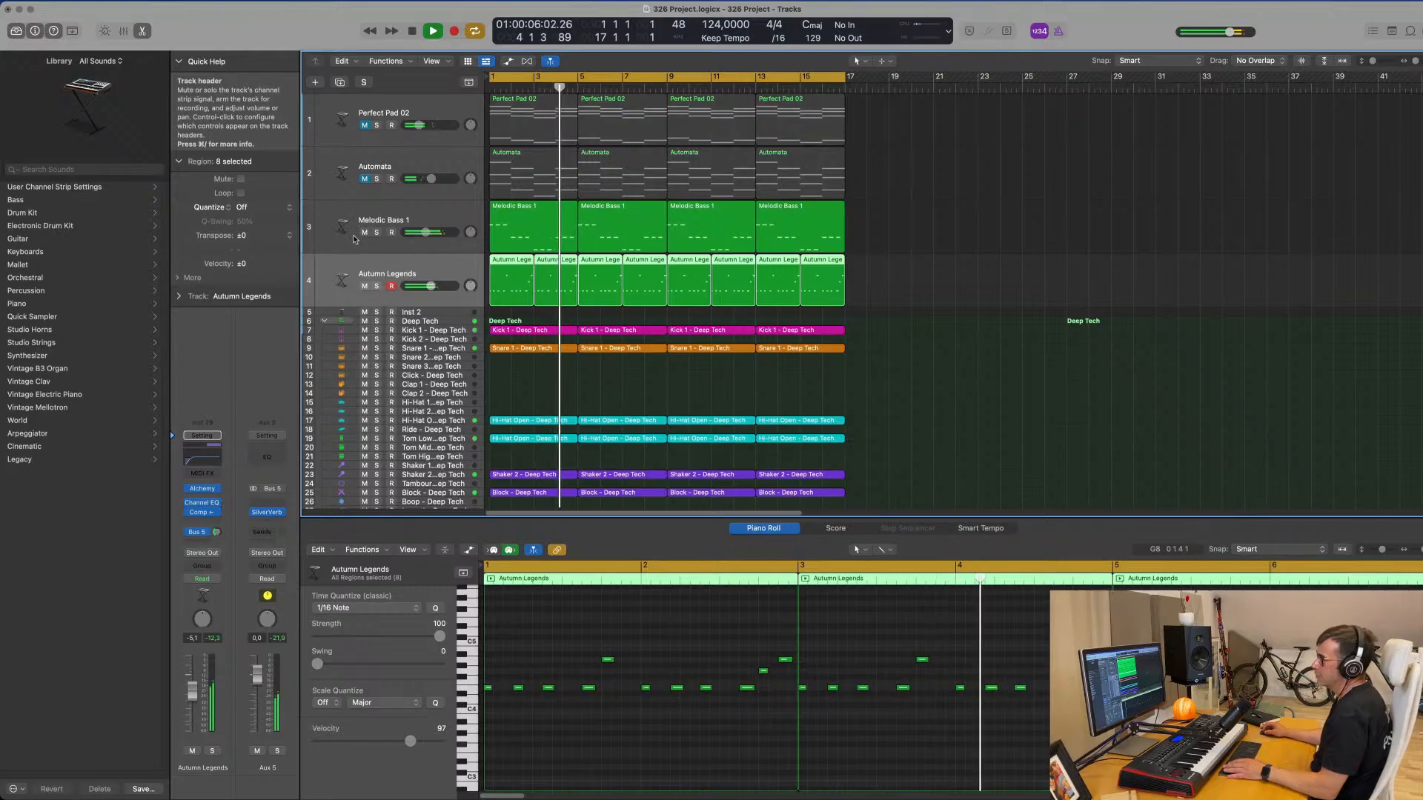
click(422, 215)
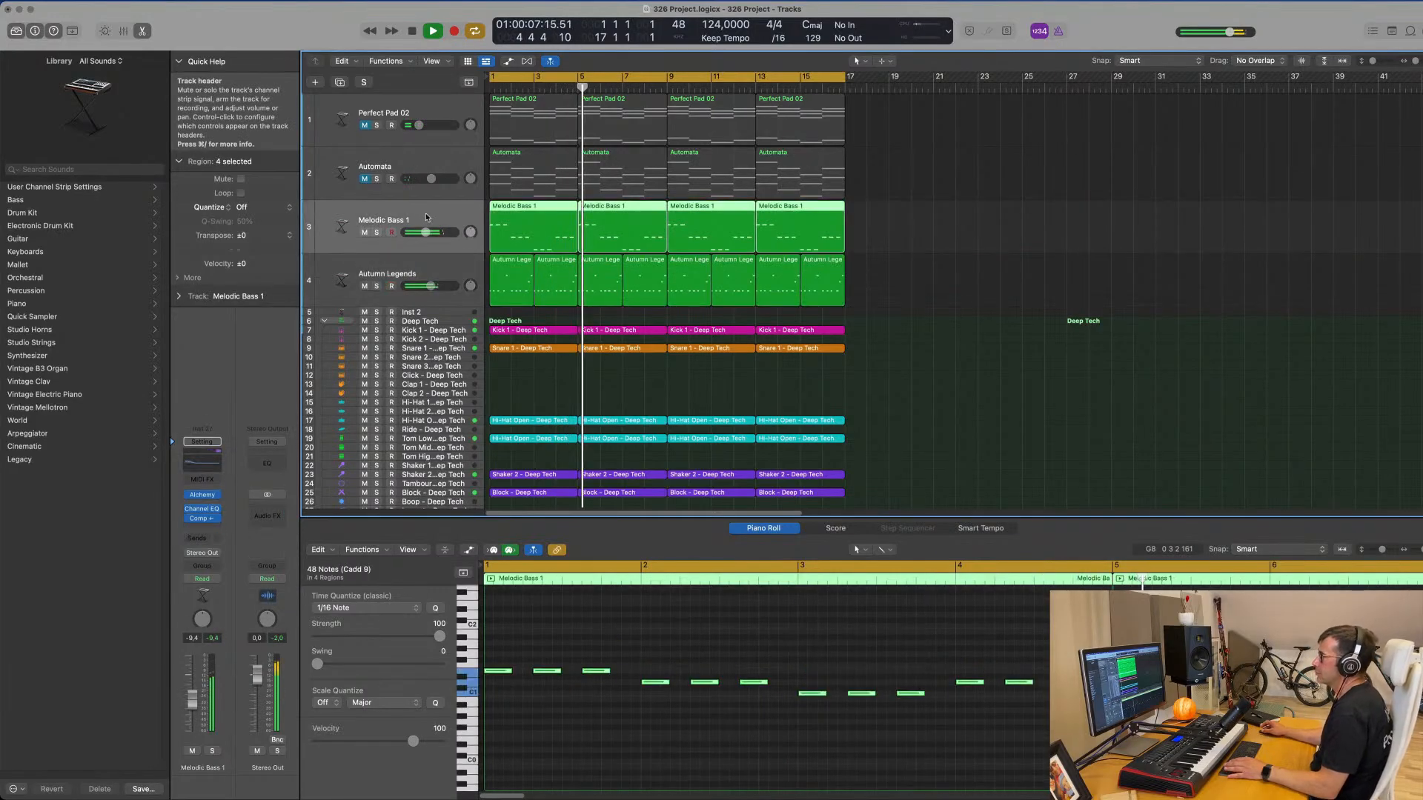
click(427, 278)
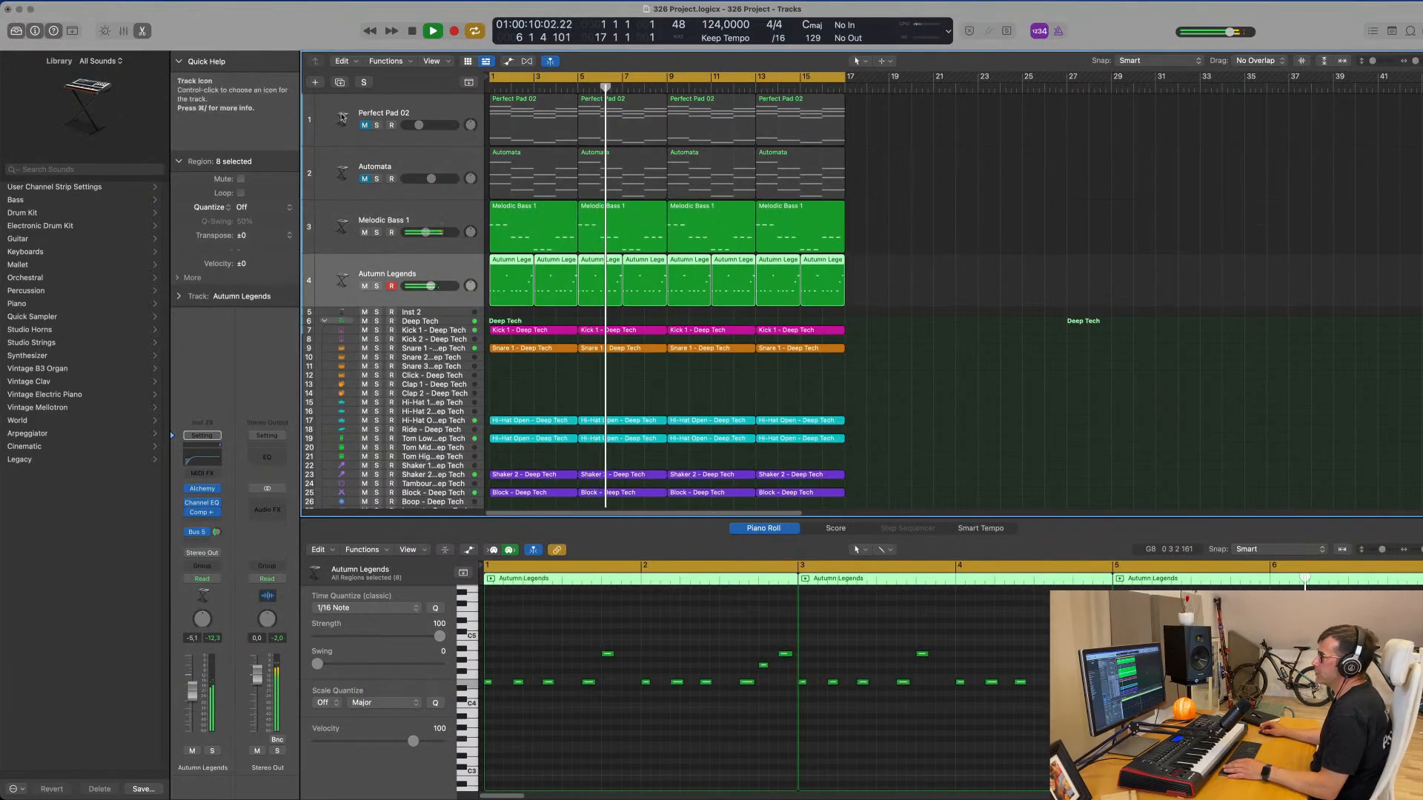
- Create an empty duplicate of the Autumn Legends track with the same settings
click(341, 82)
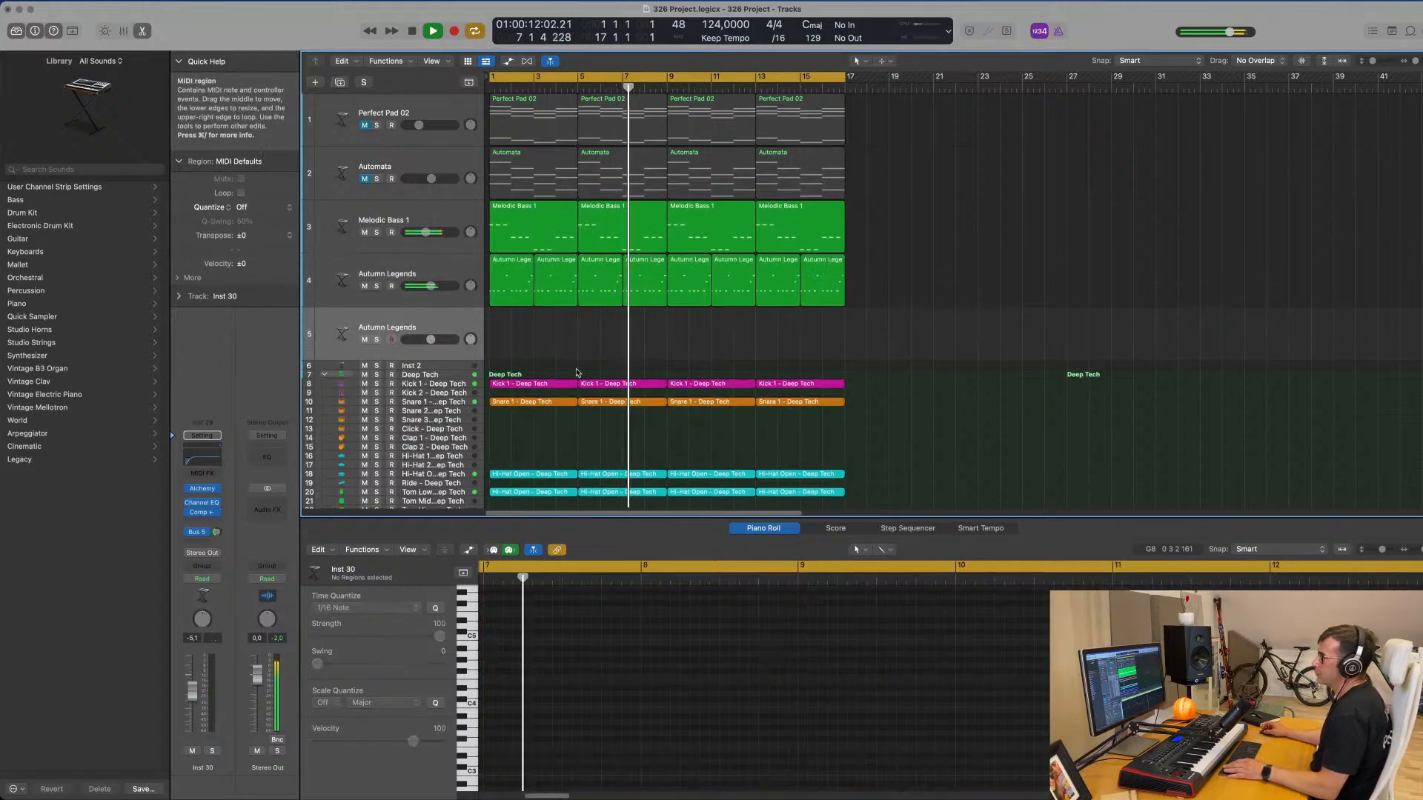
click(508, 297)
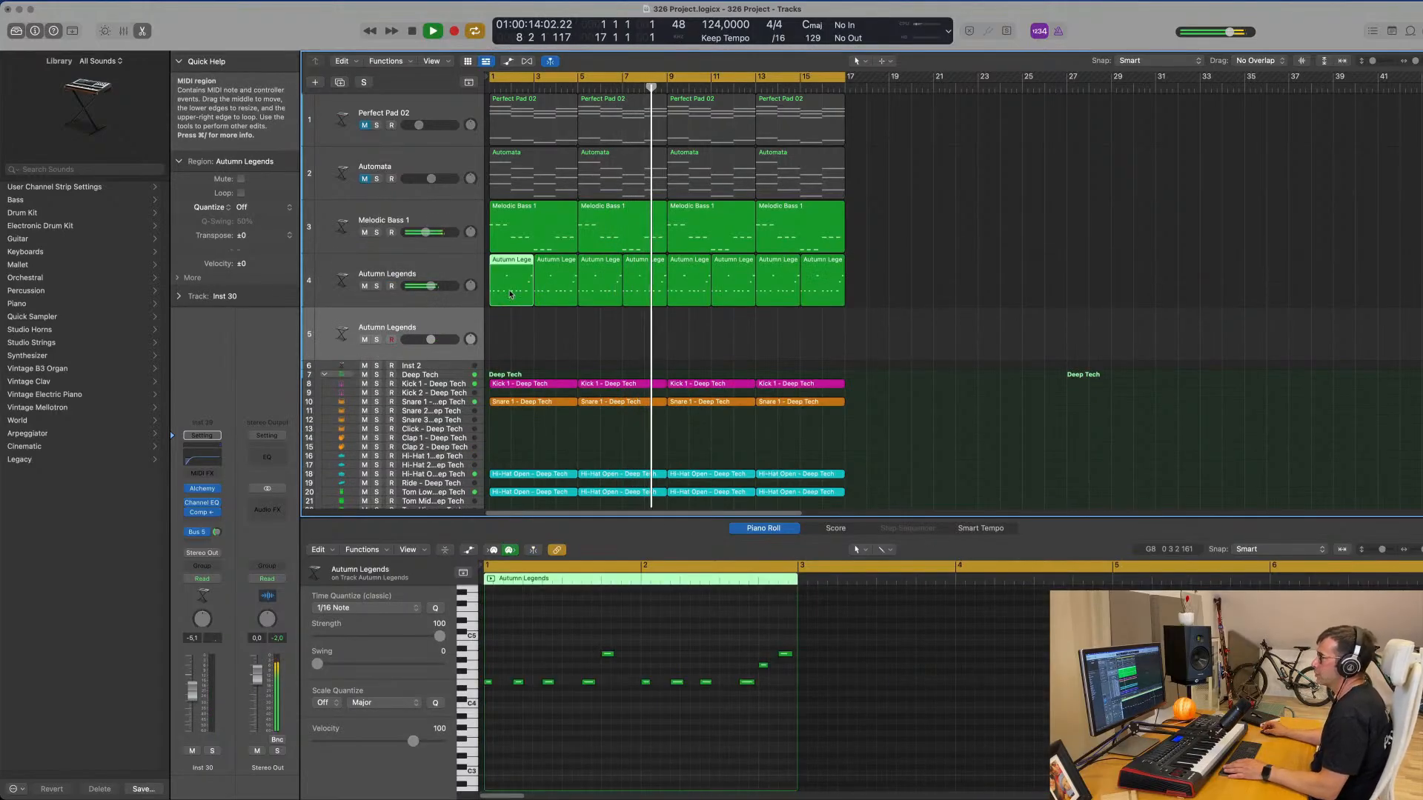
click(538, 227)
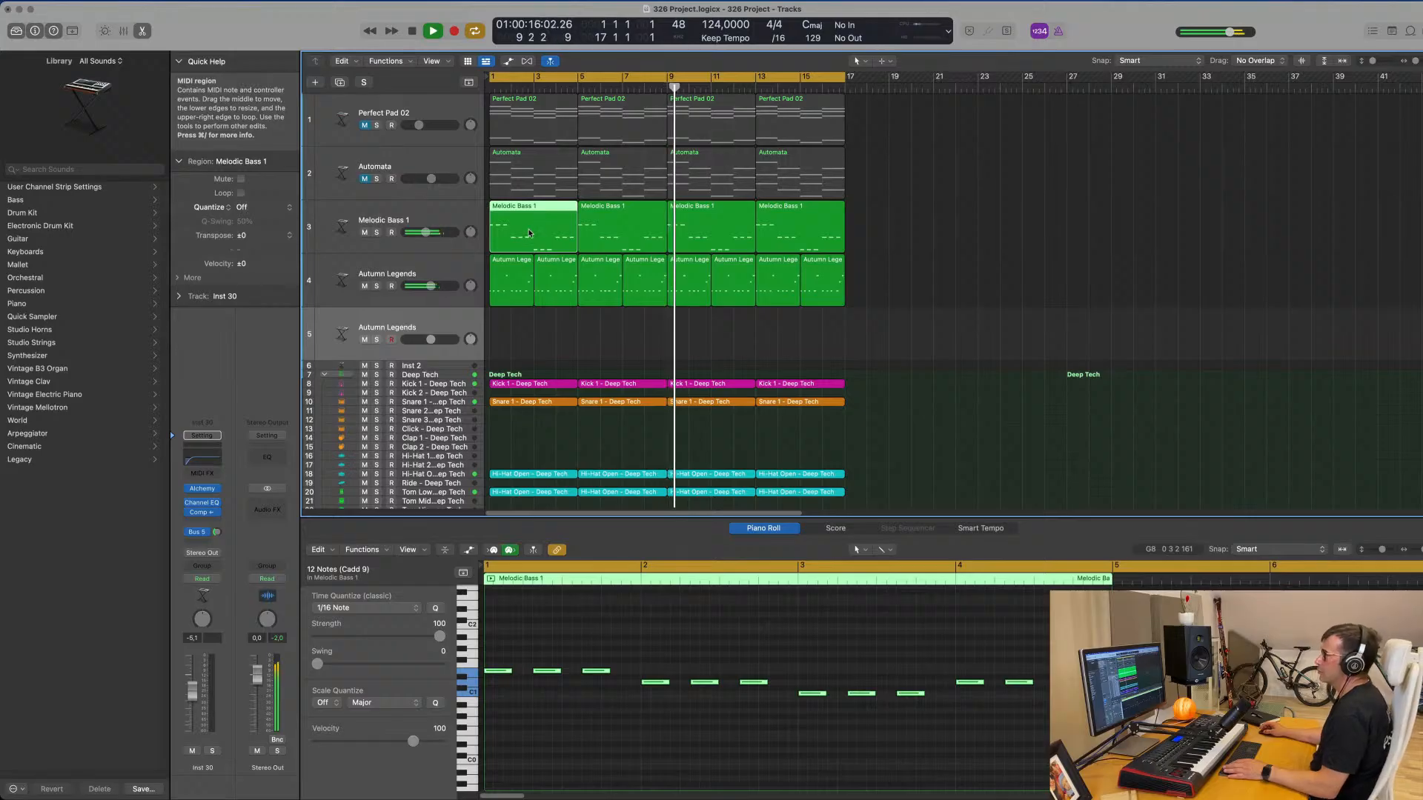
- Duplicate the Melodic Bass 1 track and copy its first four-bar region onto the new track
click(415, 216)
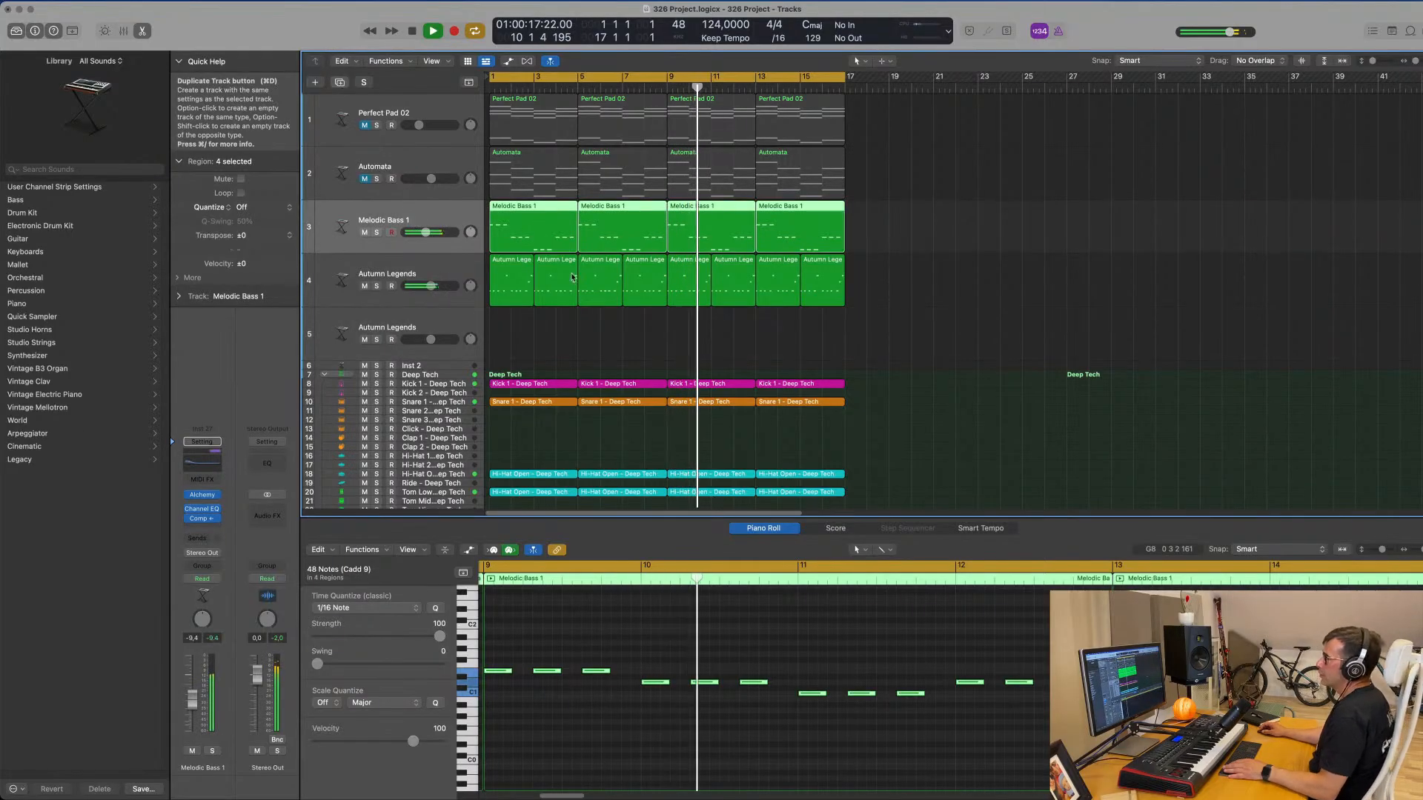
key(super+d)
drag(521, 229, 522, 283)
drag(621, 220, 539, 234)
scroll(614, 723, down, 2)
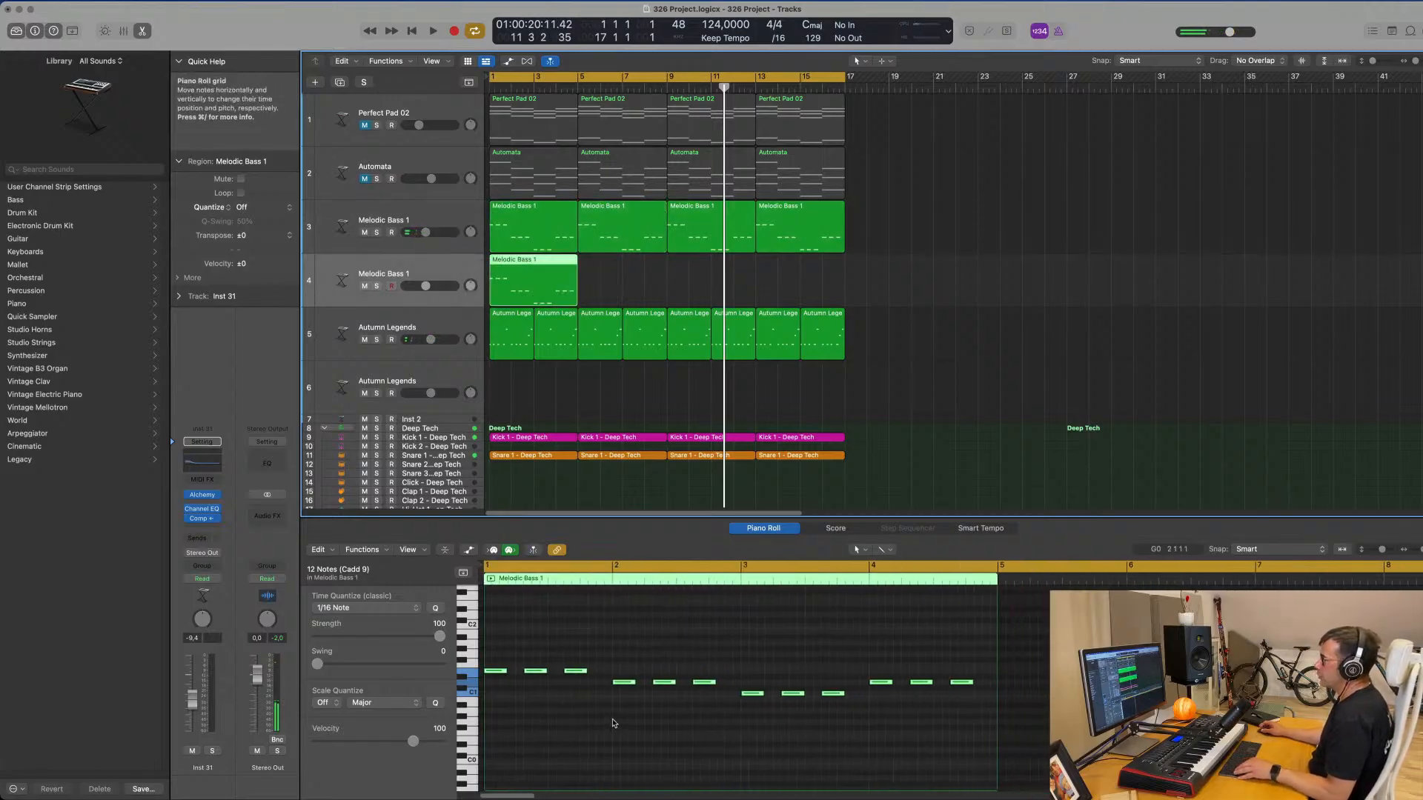
- Delete all but the first note in each bar of the copied bass region, and lengthen the remaining notes to fill their bars
drag(525, 655, 577, 676)
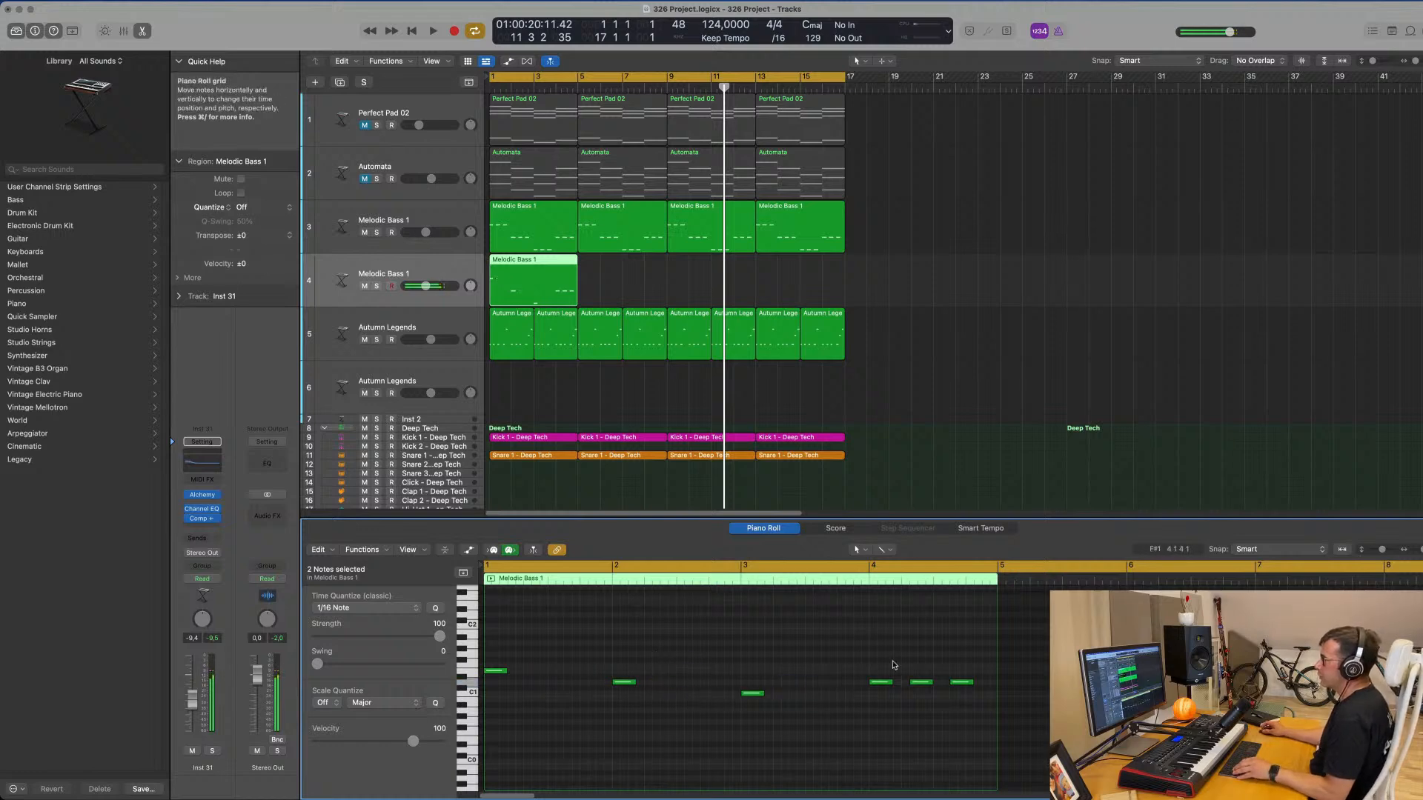
drag(494, 643, 932, 691)
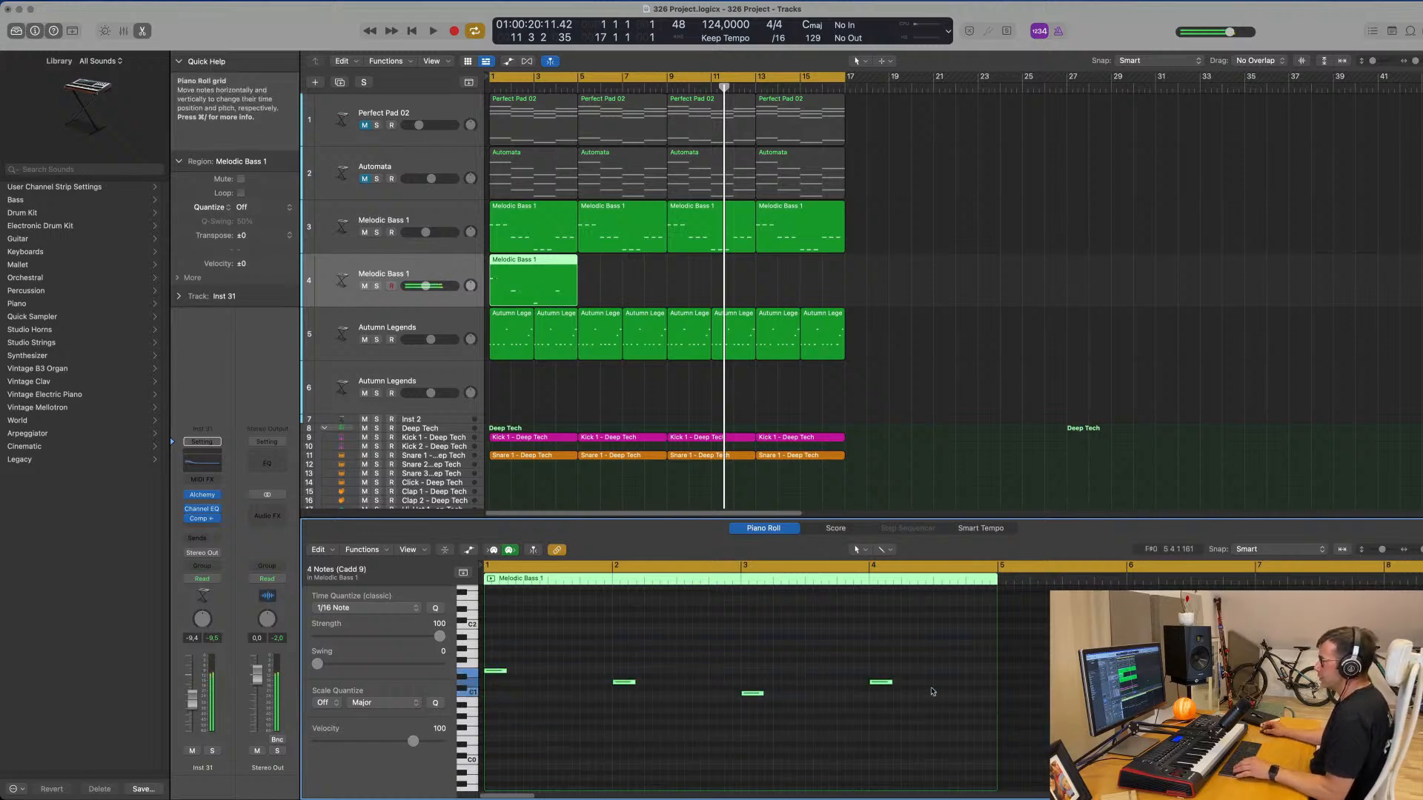
drag(630, 680, 739, 689)
key(space)
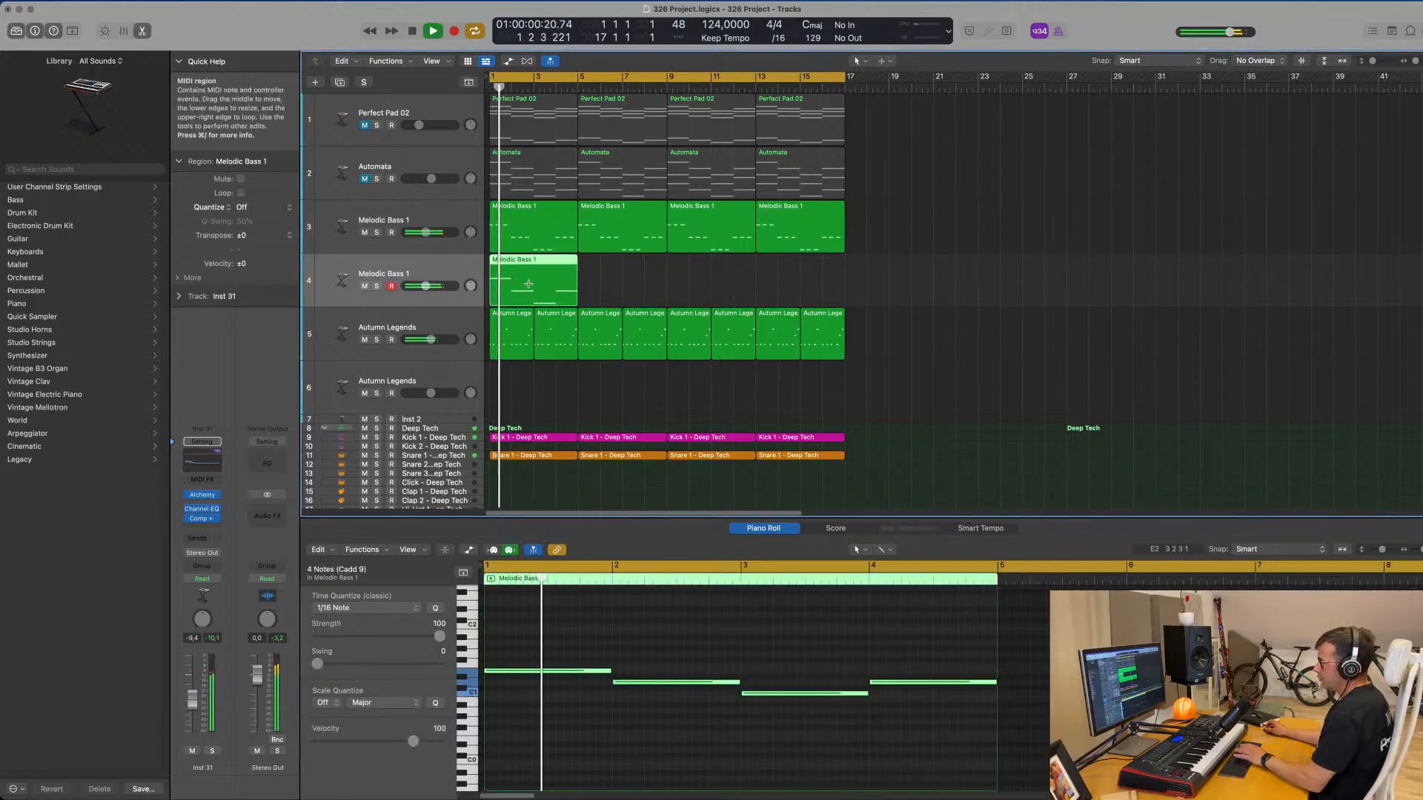
- Repeat the sustained bass region three times to reach bar 17 and select all regions on its track
key(super+r)
key(super+r)
key(super+r)
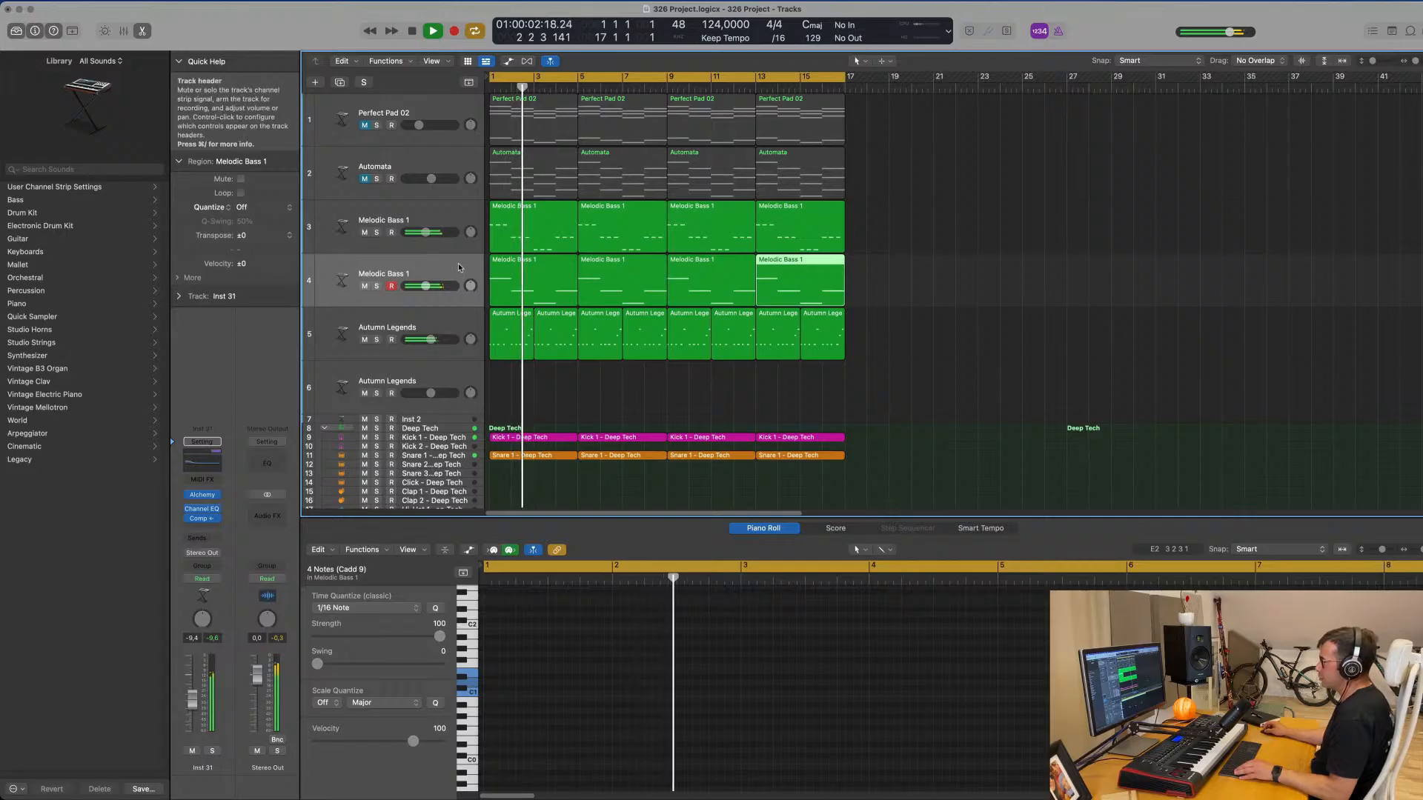
click(459, 268)
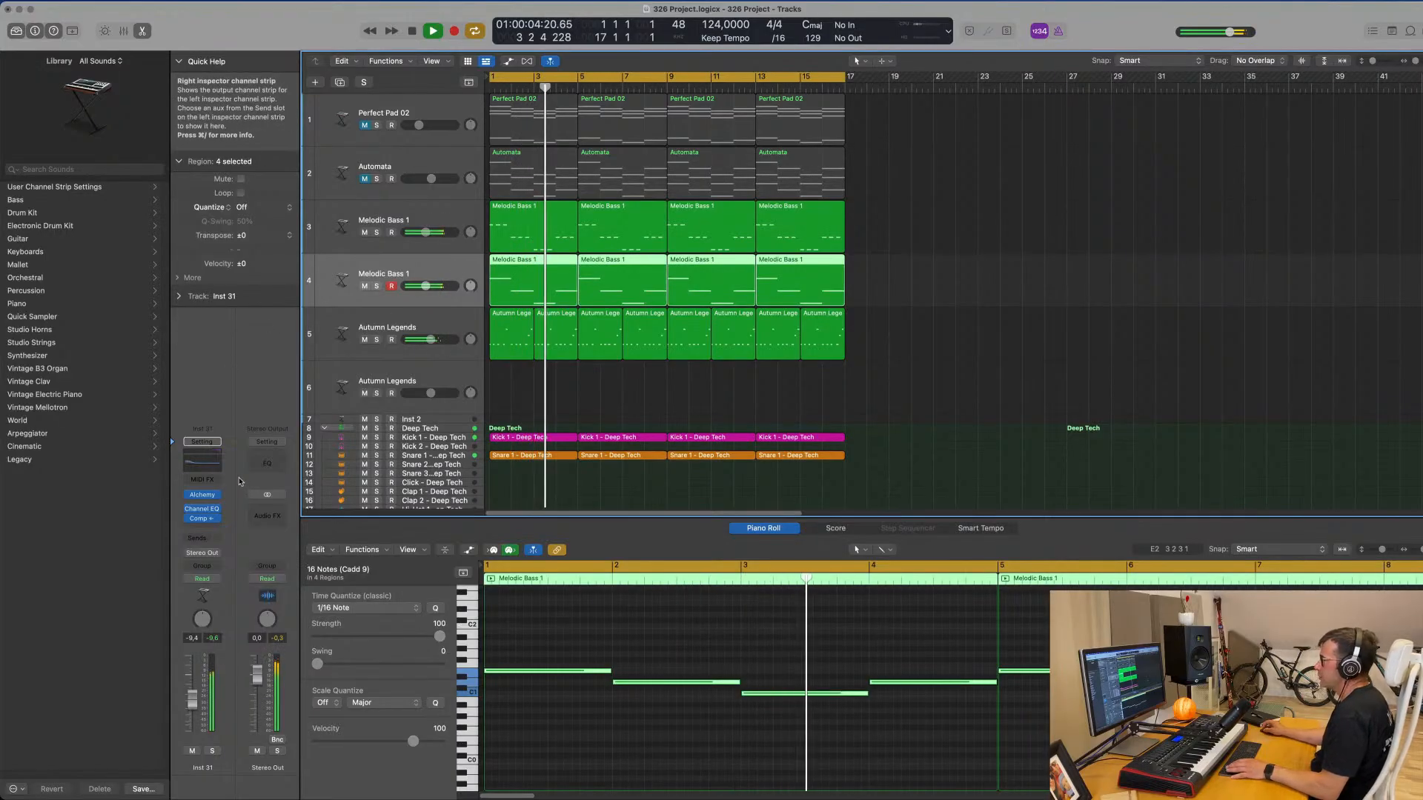
- Check the sustained bass in solo, lower its volume to -12.0 dB, and mute the original Melodic Bass 1 track
click(212, 751)
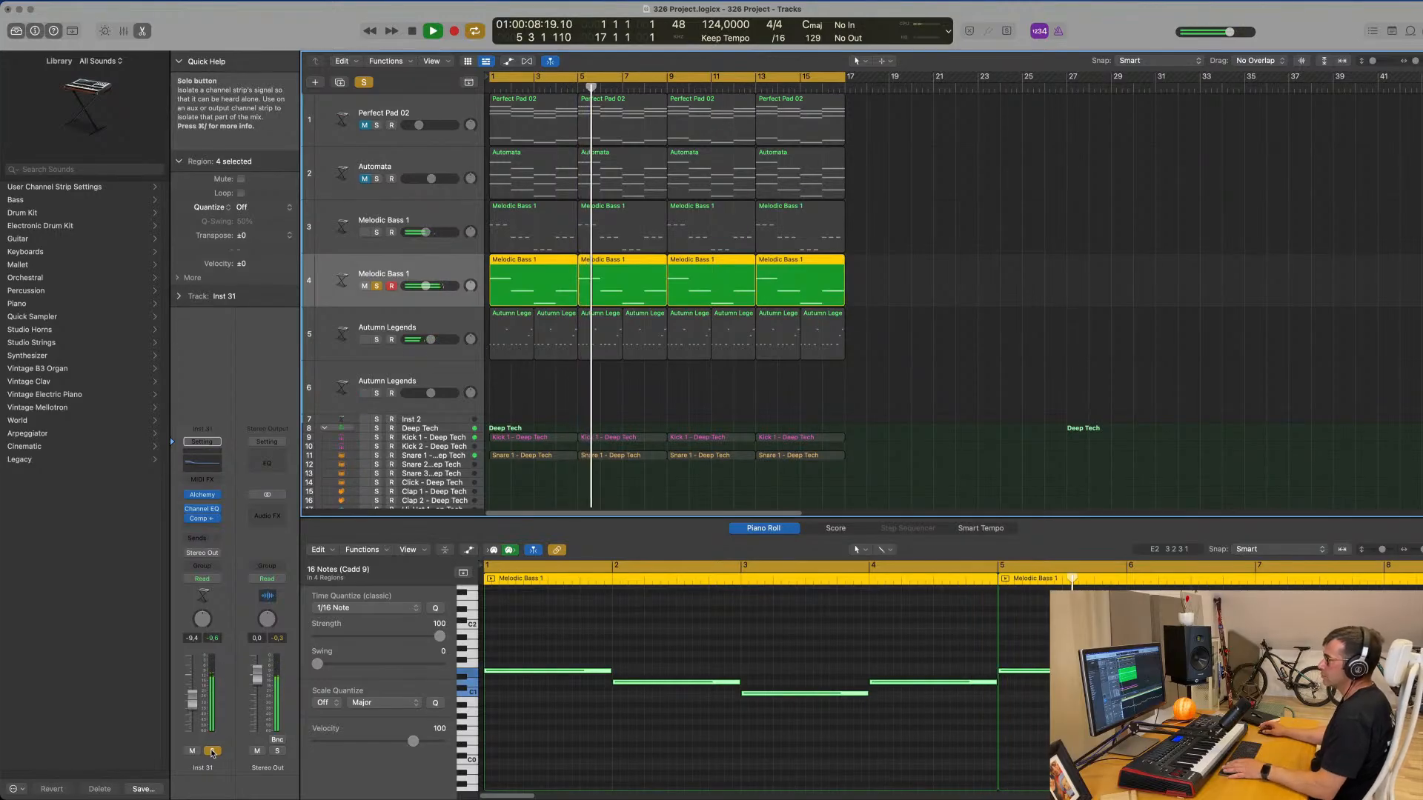
click(212, 751)
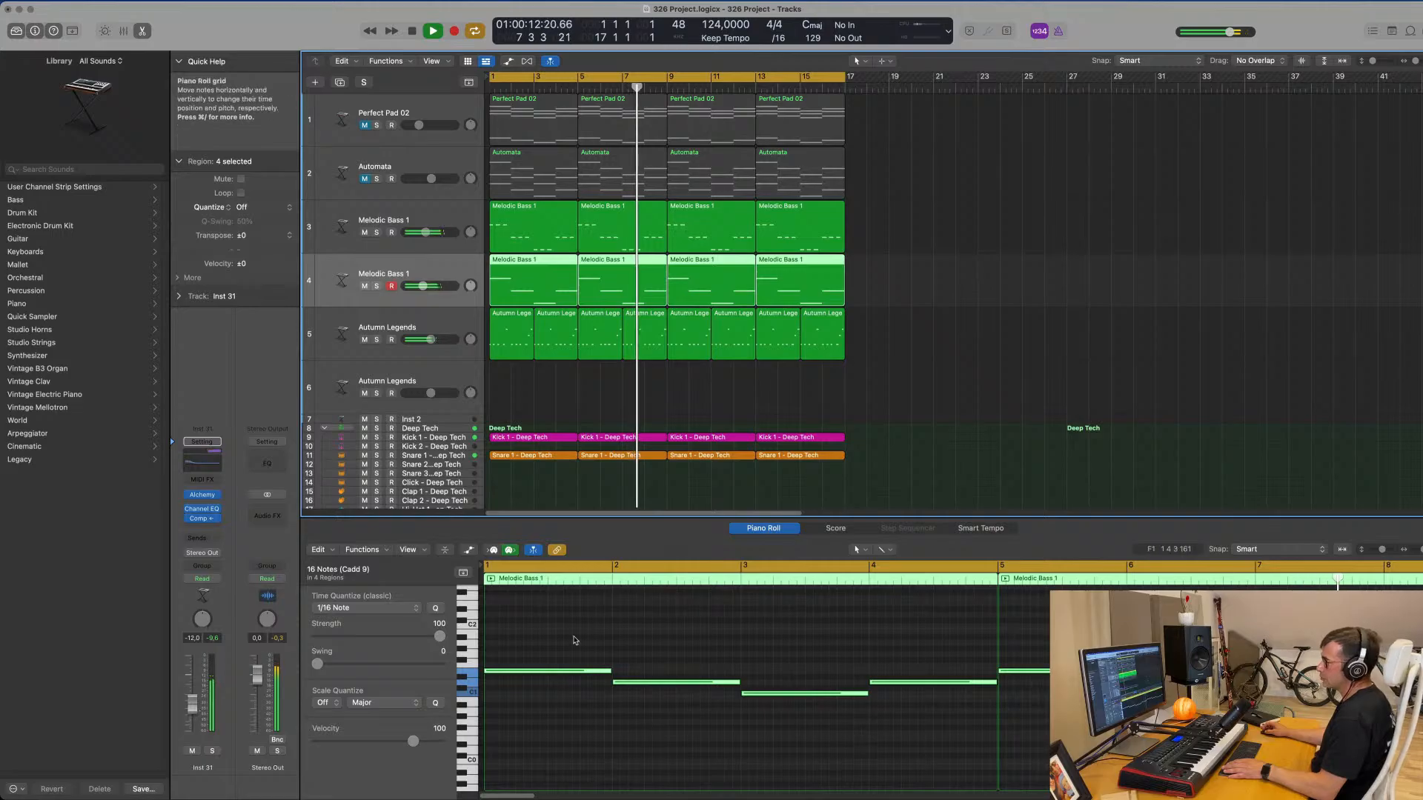
click(984, 356)
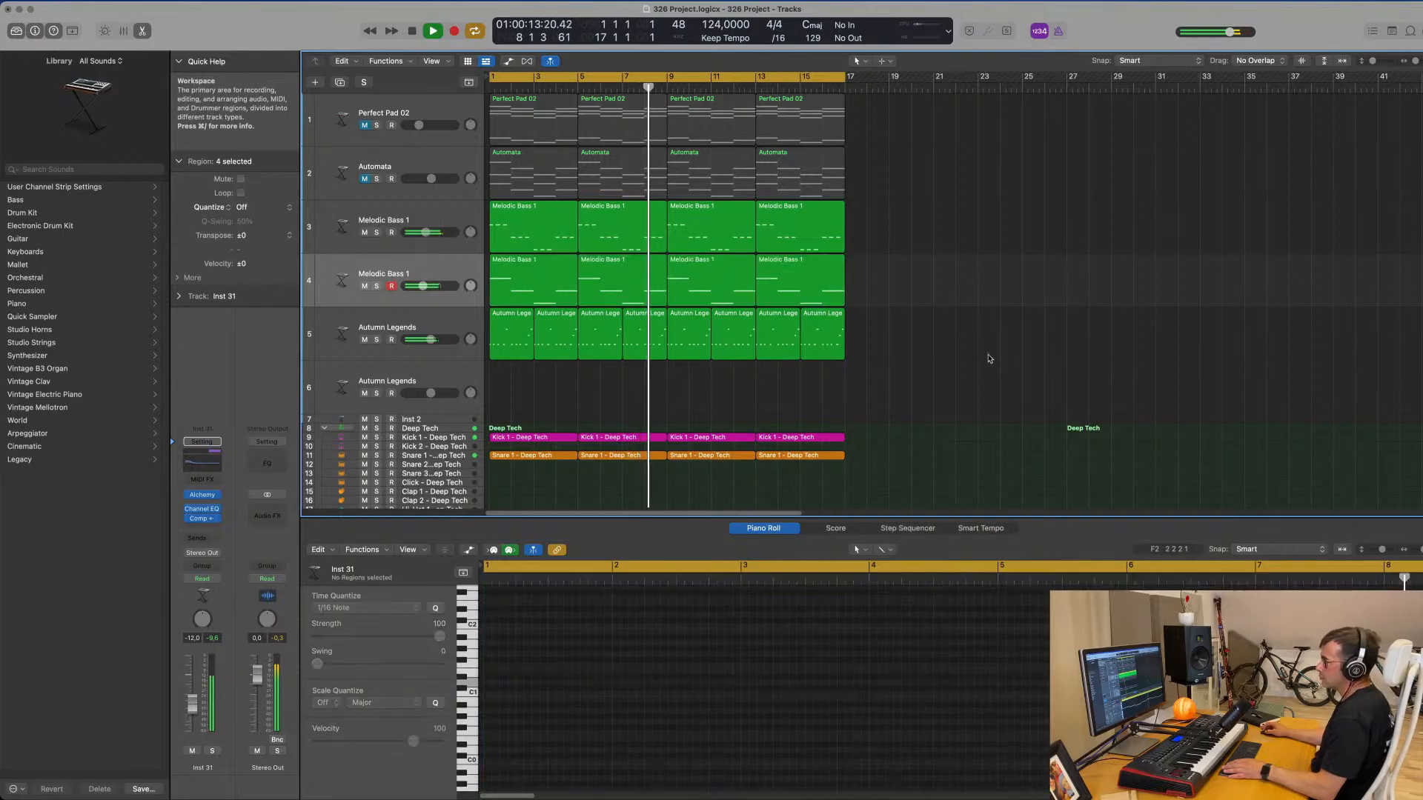
click(365, 233)
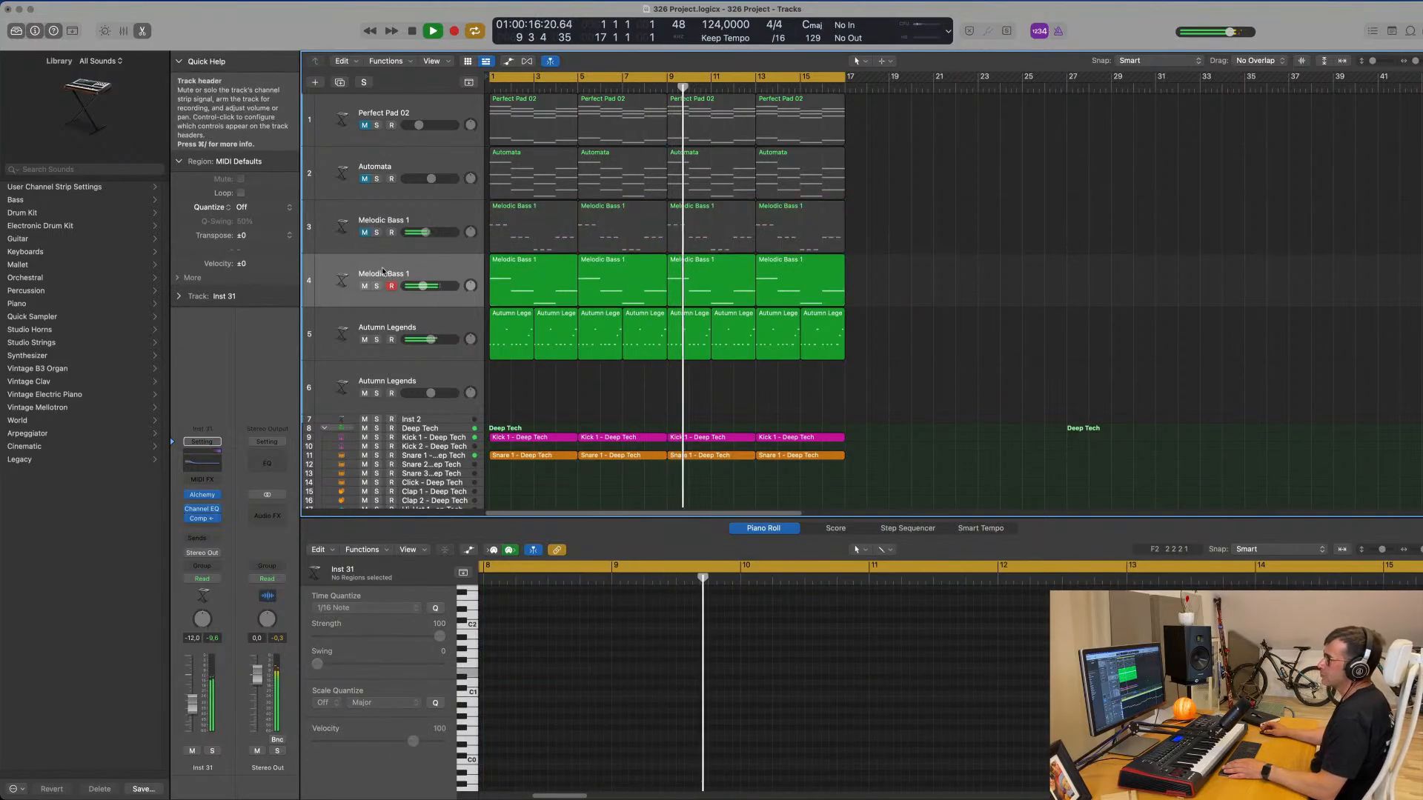
click(363, 298)
- Set the sustained bass's Alchemy Cutoff to 44.1 %, raise its volume to -9.0 dB, and close the instrument window
key(space)
key(space)
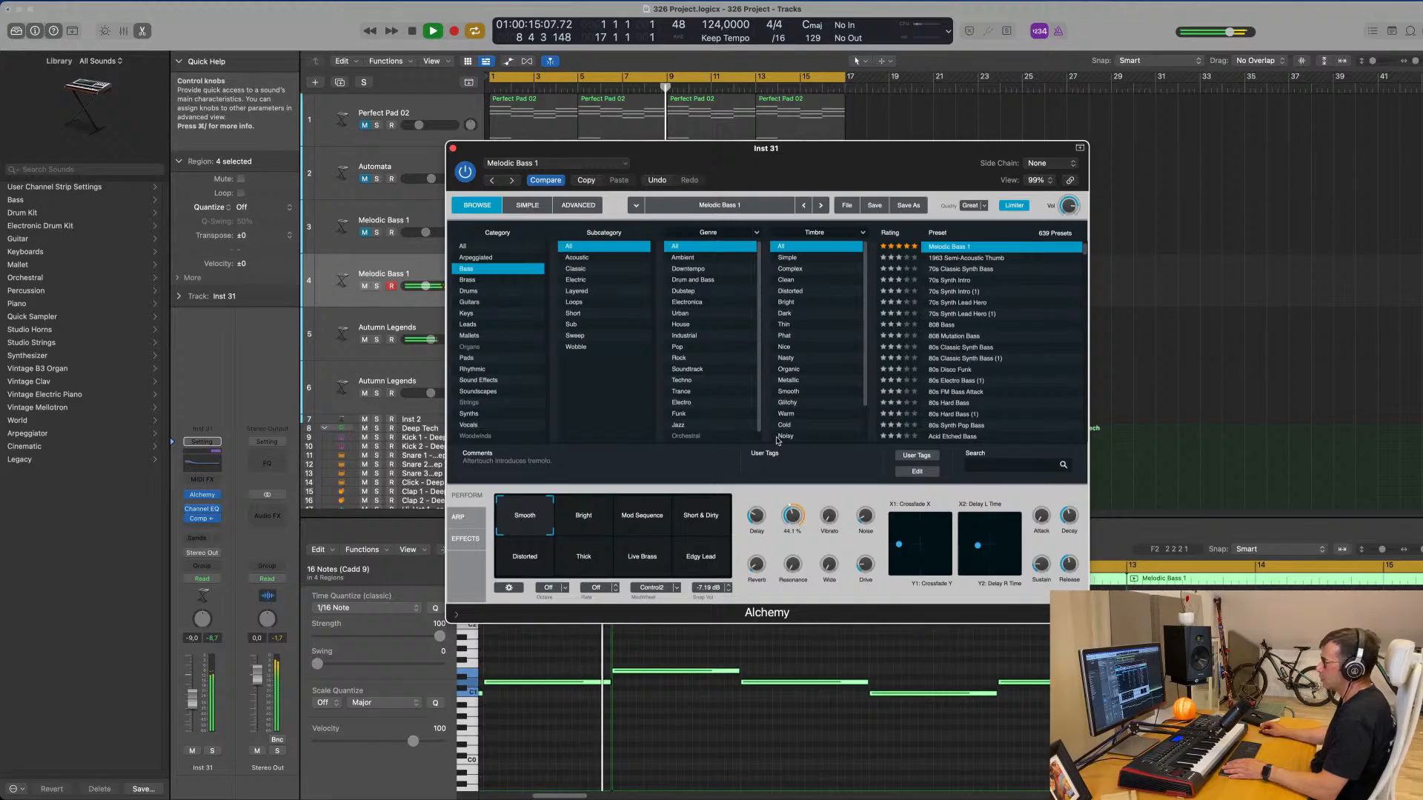
click(452, 148)
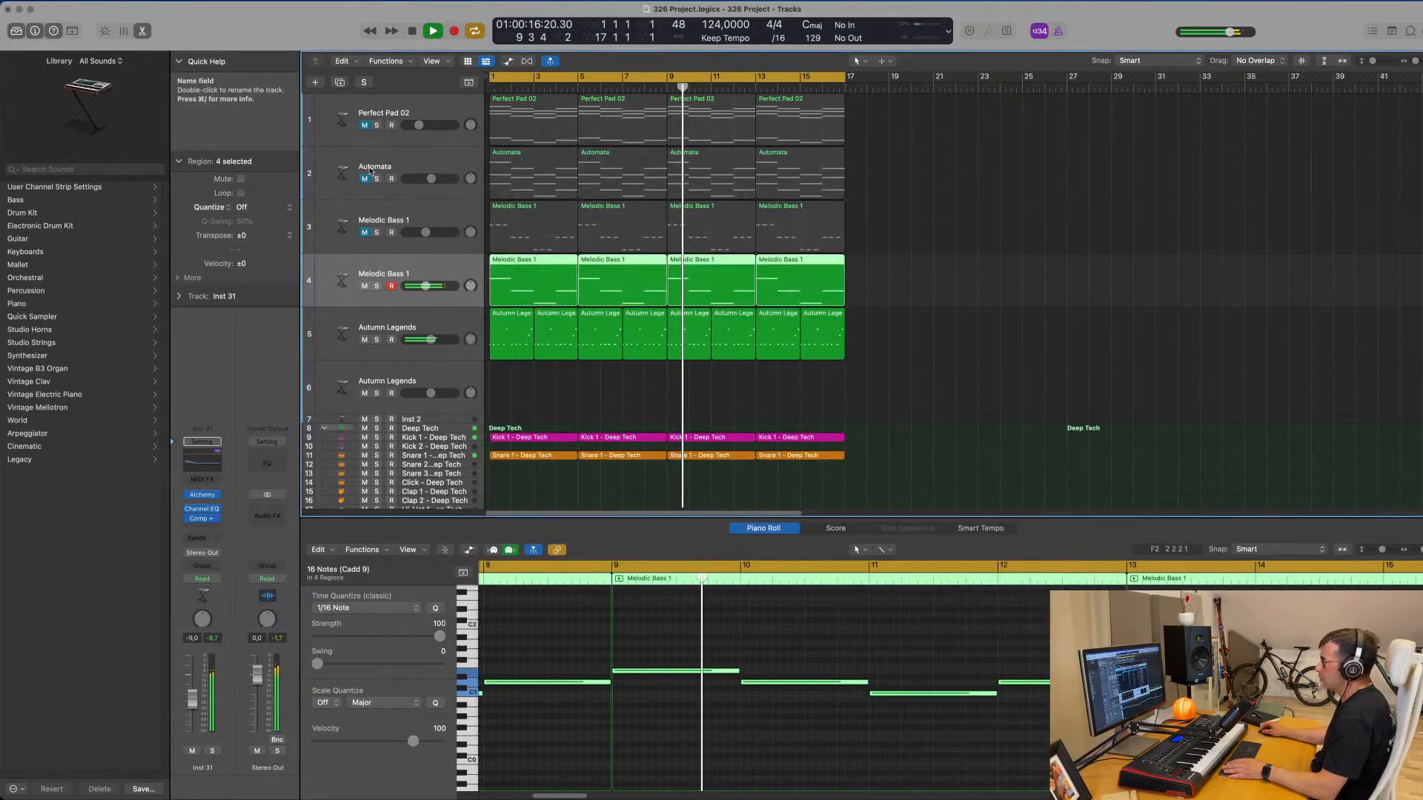
click(1041, 276)
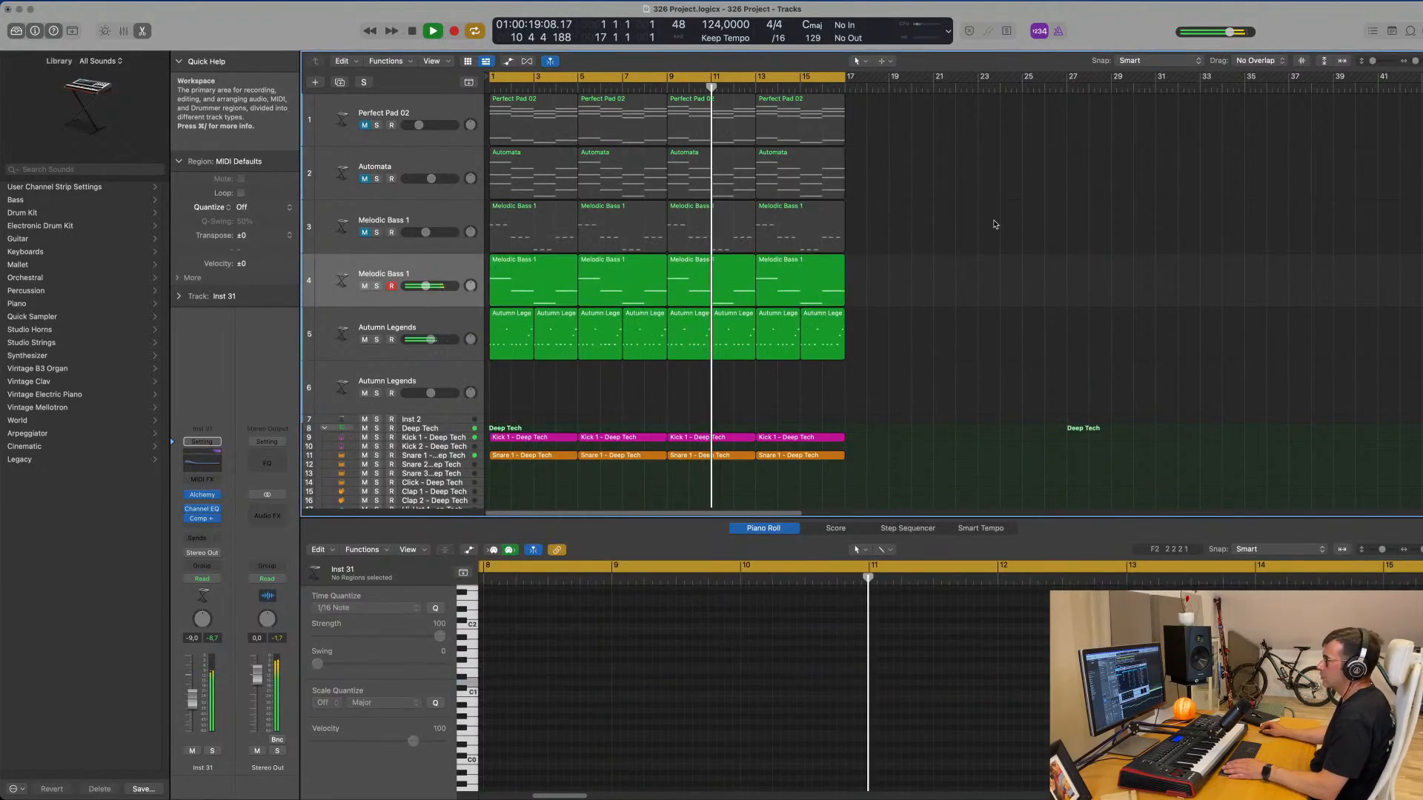
- Duplicate the Perfect Pad 02 track and copy its first four-bar region onto the new track
click(465, 103)
key(super+d)
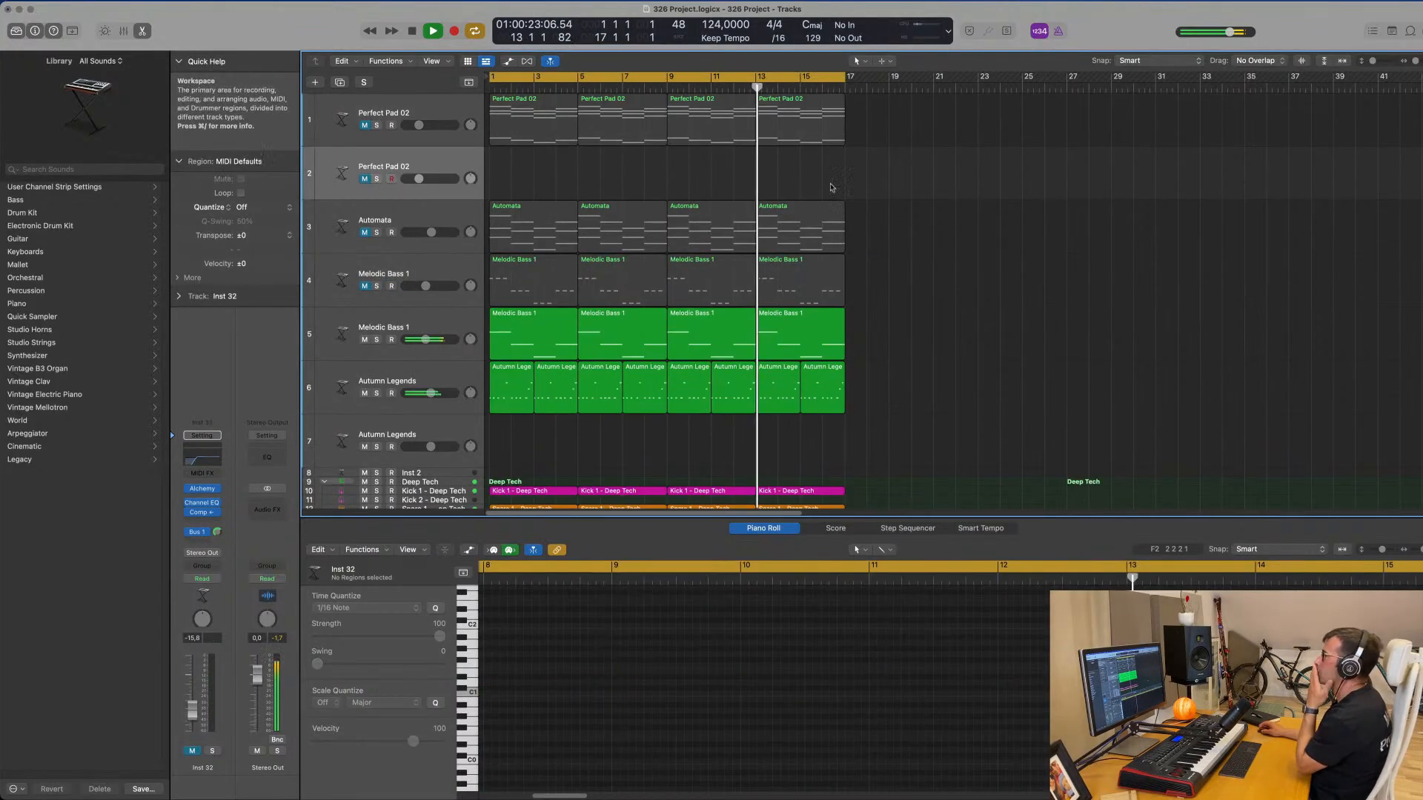
drag(493, 106, 524, 163)
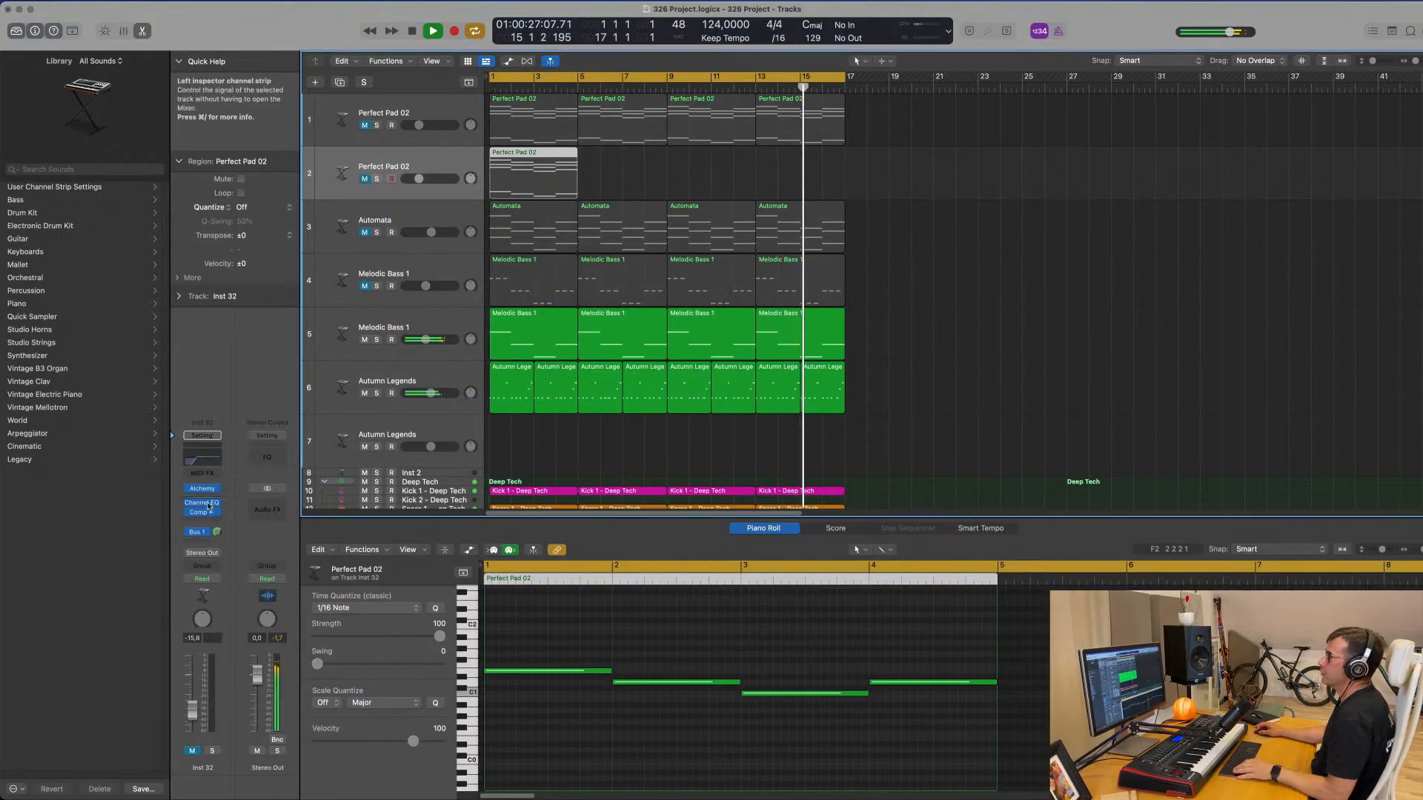
- Add an Arpeggiator MIDI effect to the duplicated pad track and move its window clear of the regions
click(215, 475)
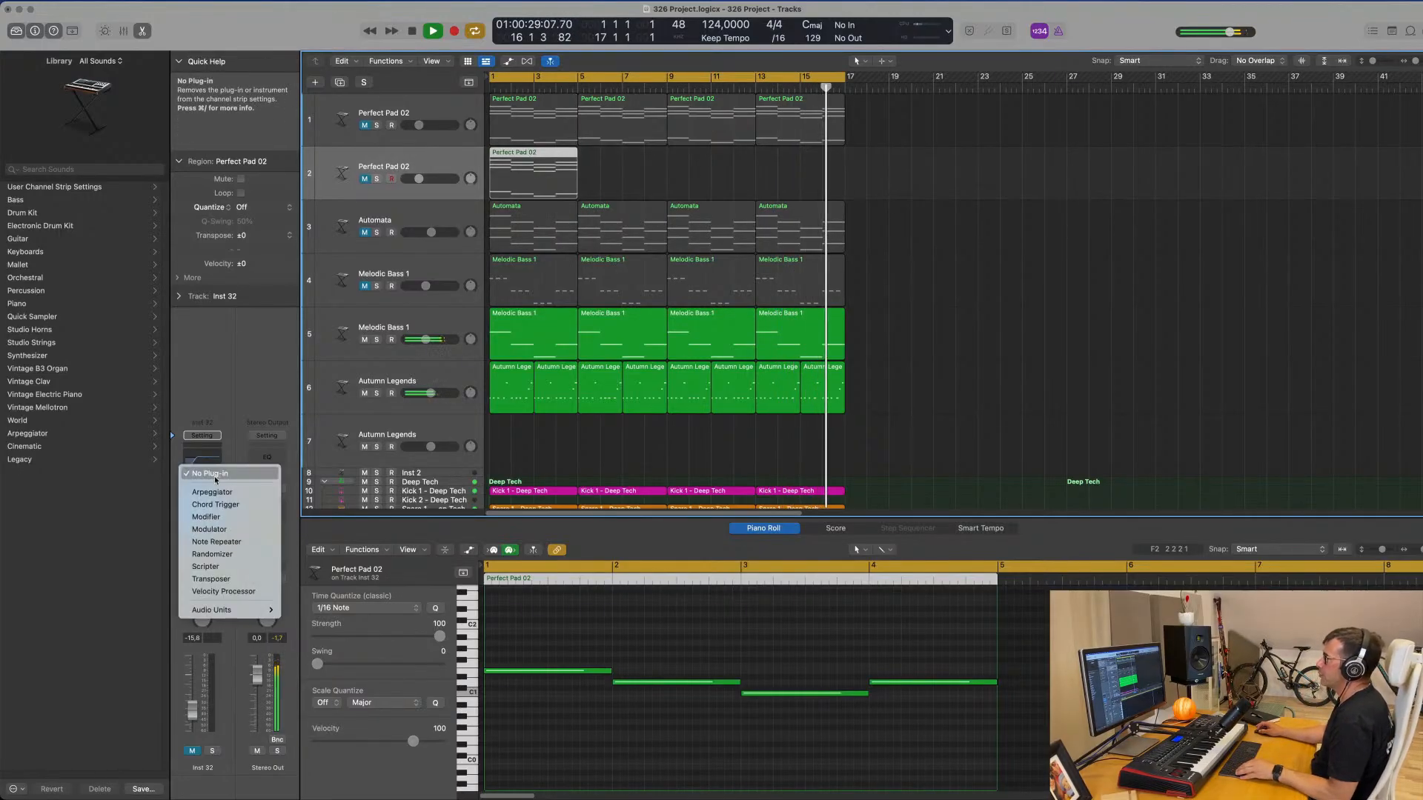
click(214, 493)
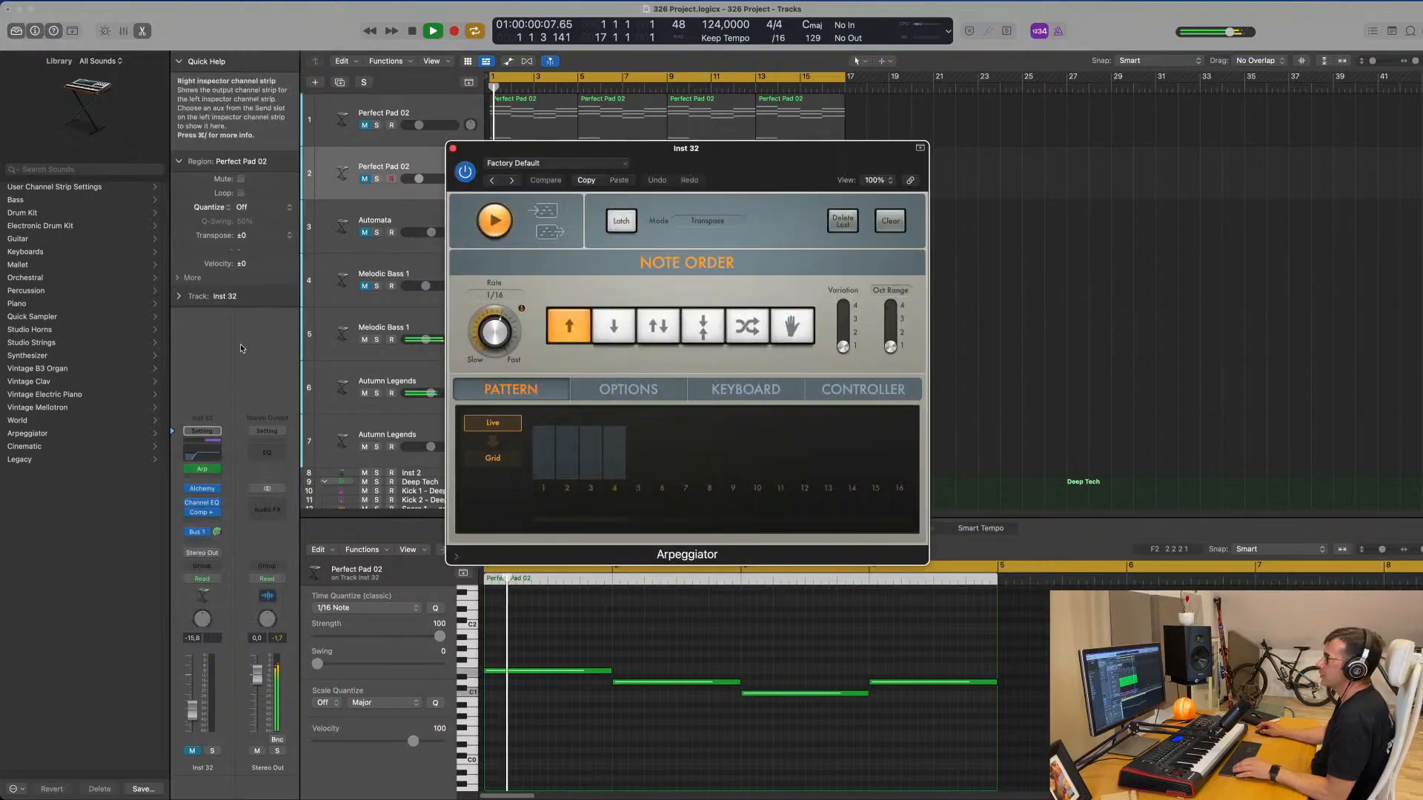
drag(790, 145, 1150, 222)
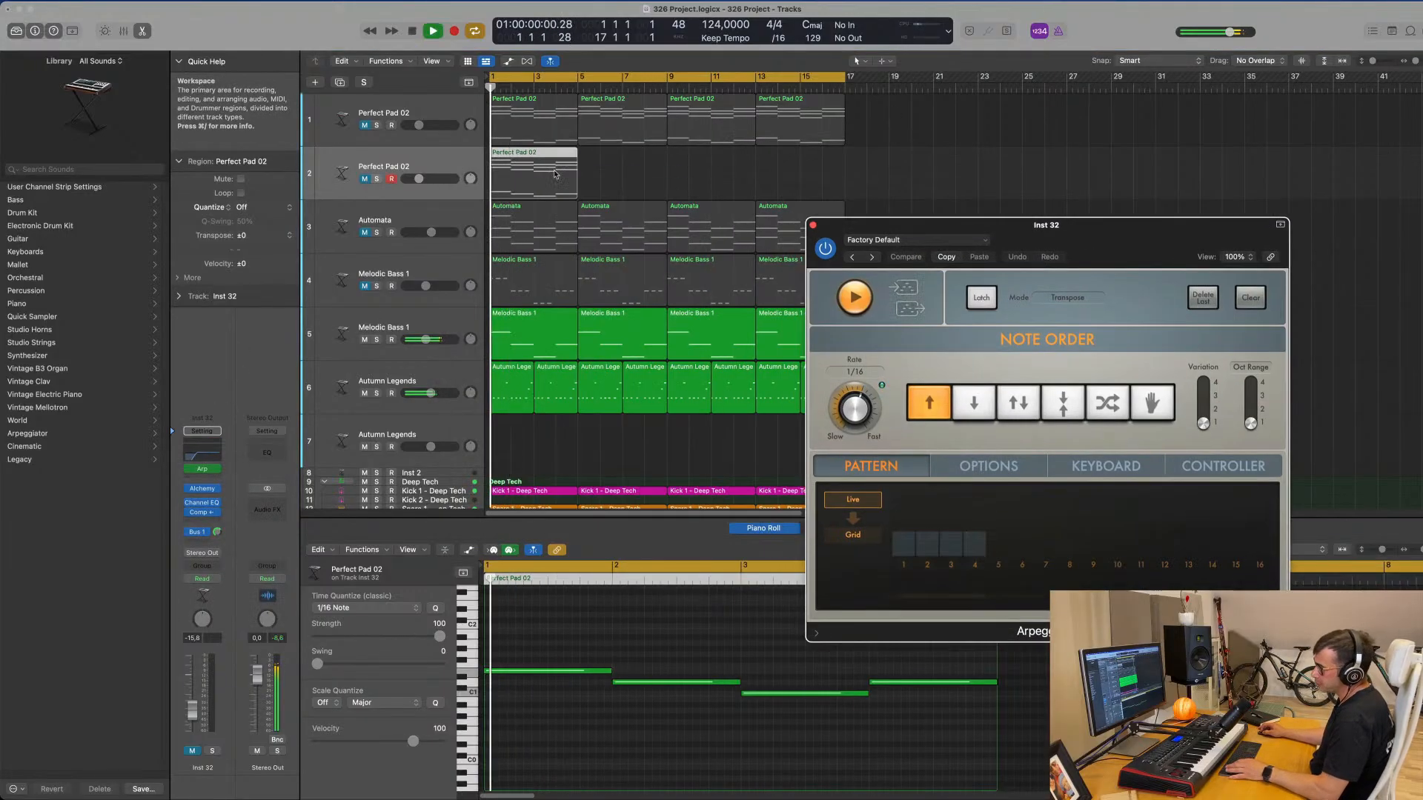
- Repeat the copied pad region up to bar 17, unmute the duplicated track, and raise its volume to -12.8 dB
click(517, 173)
key(super+r)
key(super+r)
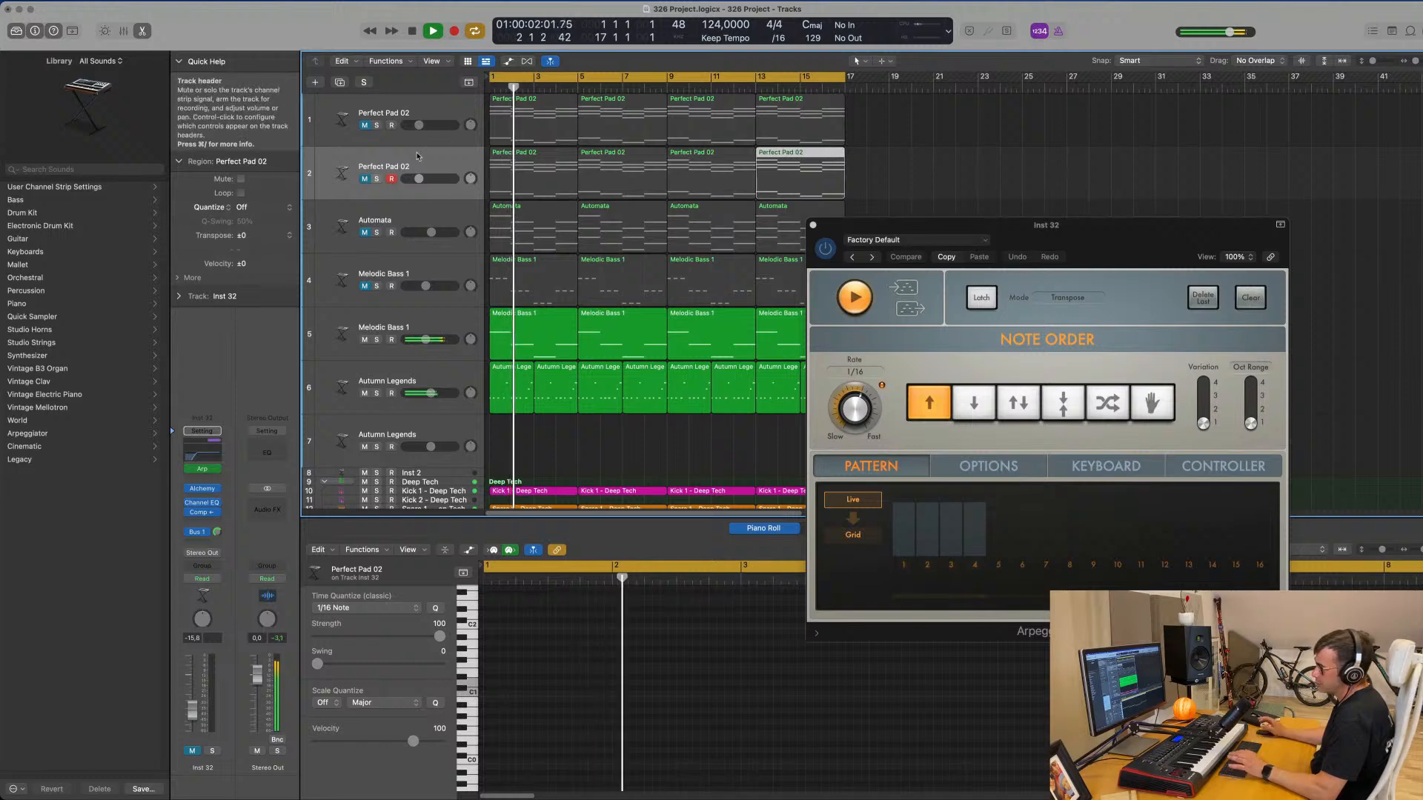
click(366, 178)
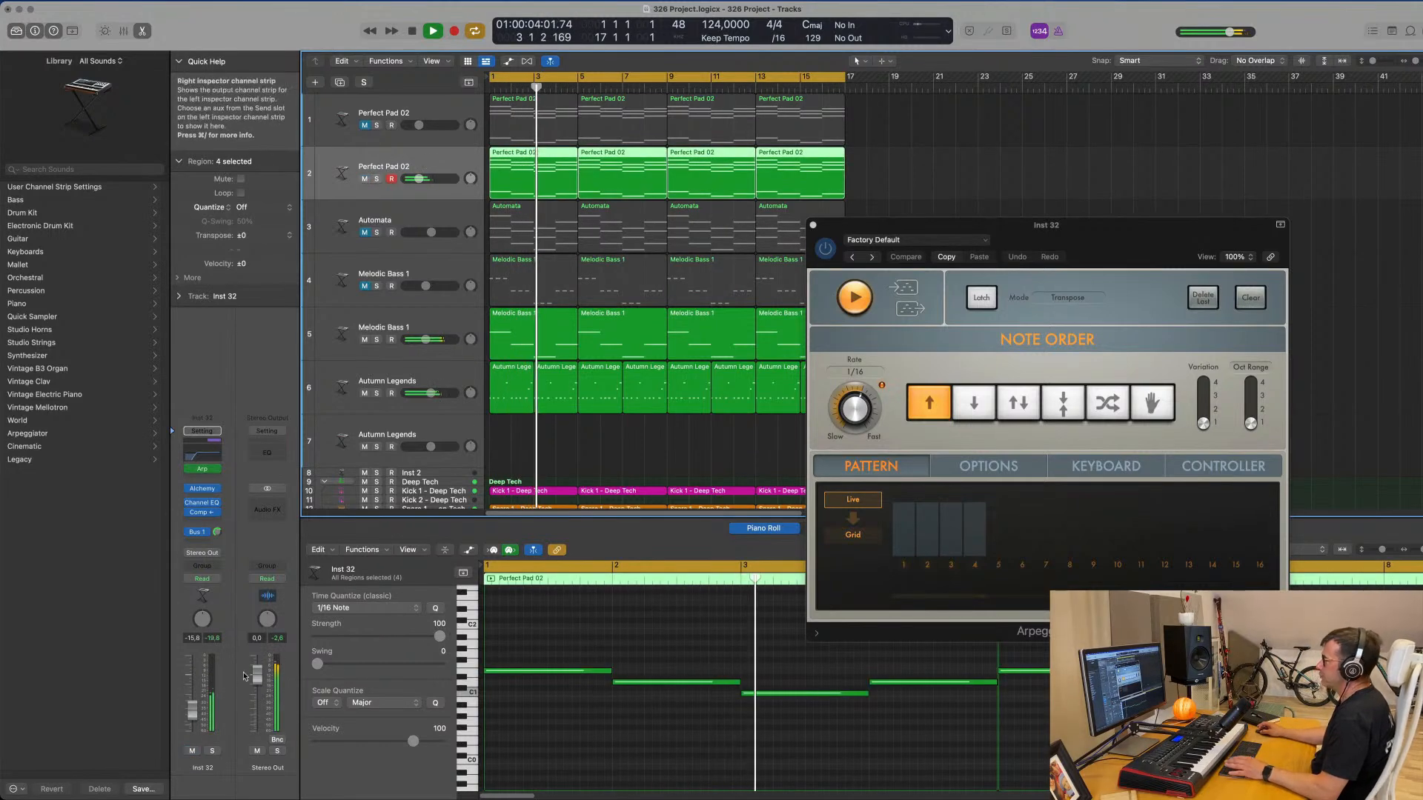
drag(192, 713, 192, 704)
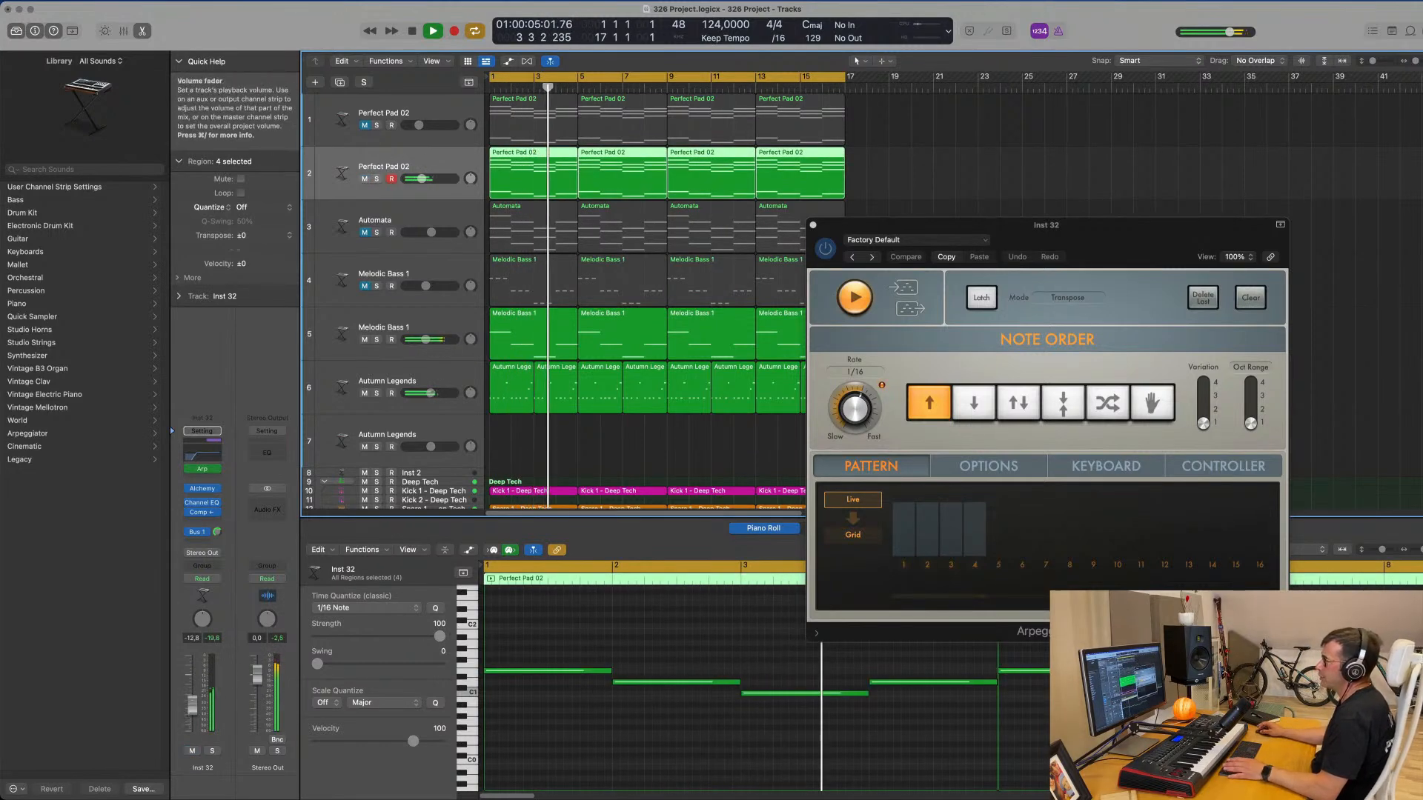
- Open Alchemy for the arpeggiated pad, move its window aside, and switch the performance snapshot to Hollow
click(201, 488)
drag(895, 173, 835, 181)
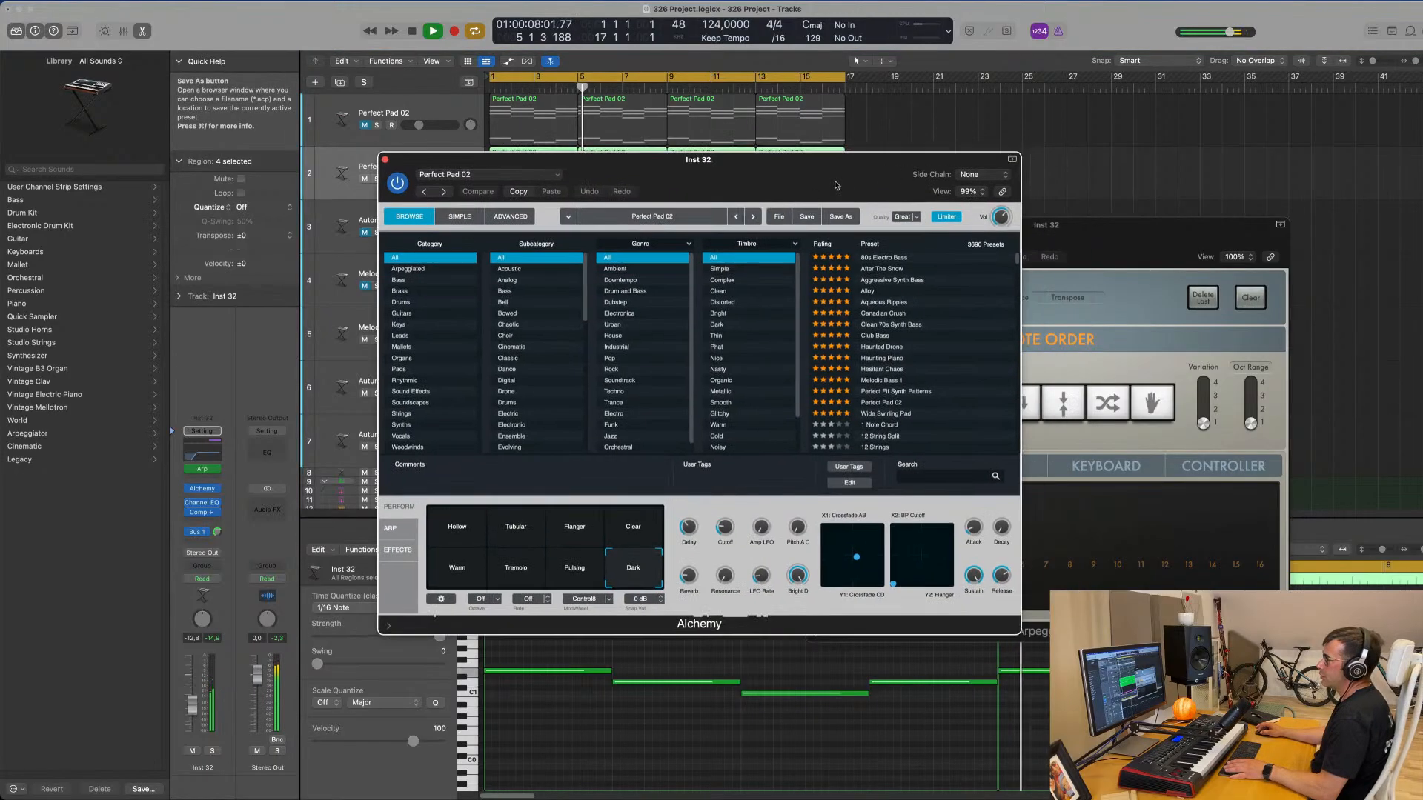
click(469, 540)
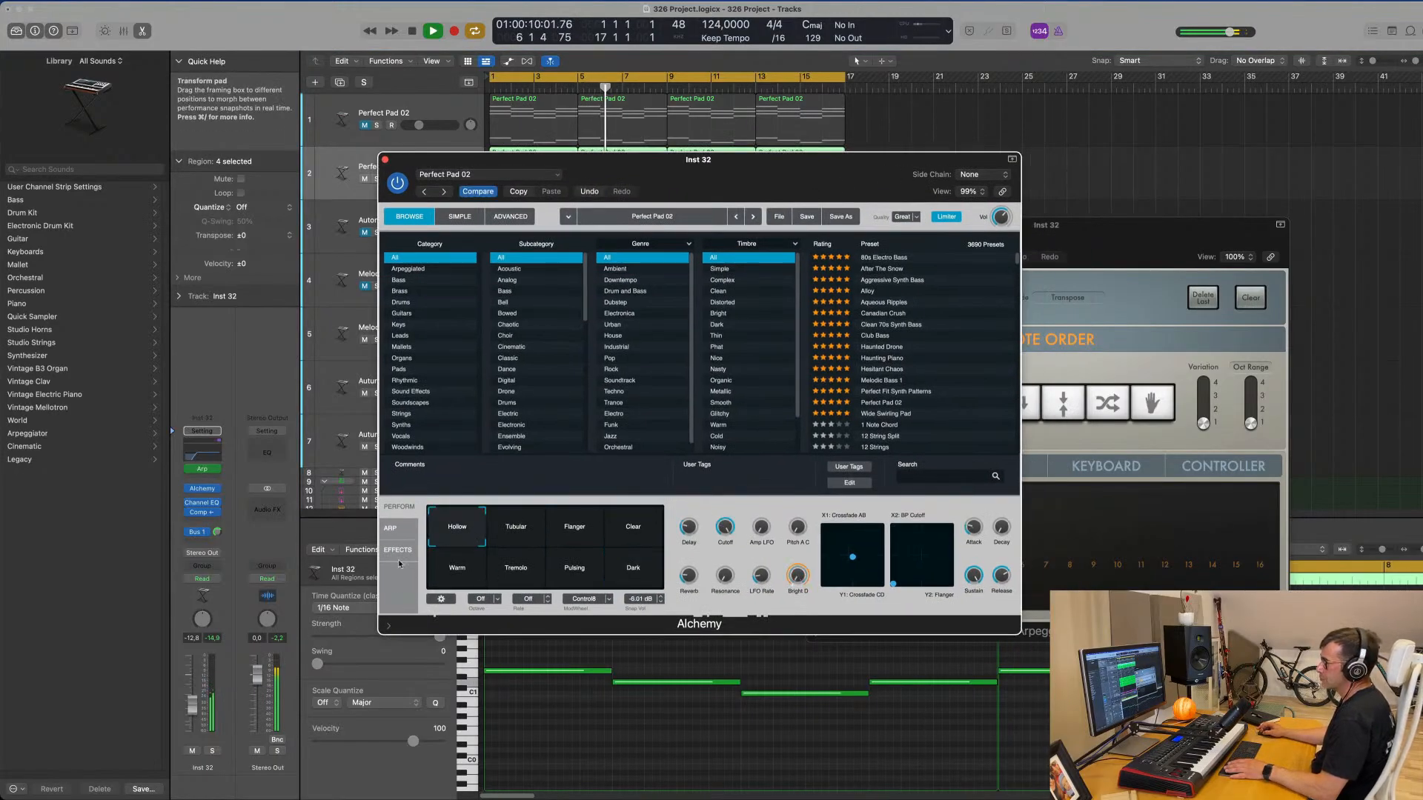
- Browse Alchemy's Keys and Leads categories and load the Ana Lead Toolbox preset on the arpeggiated pad track
click(399, 326)
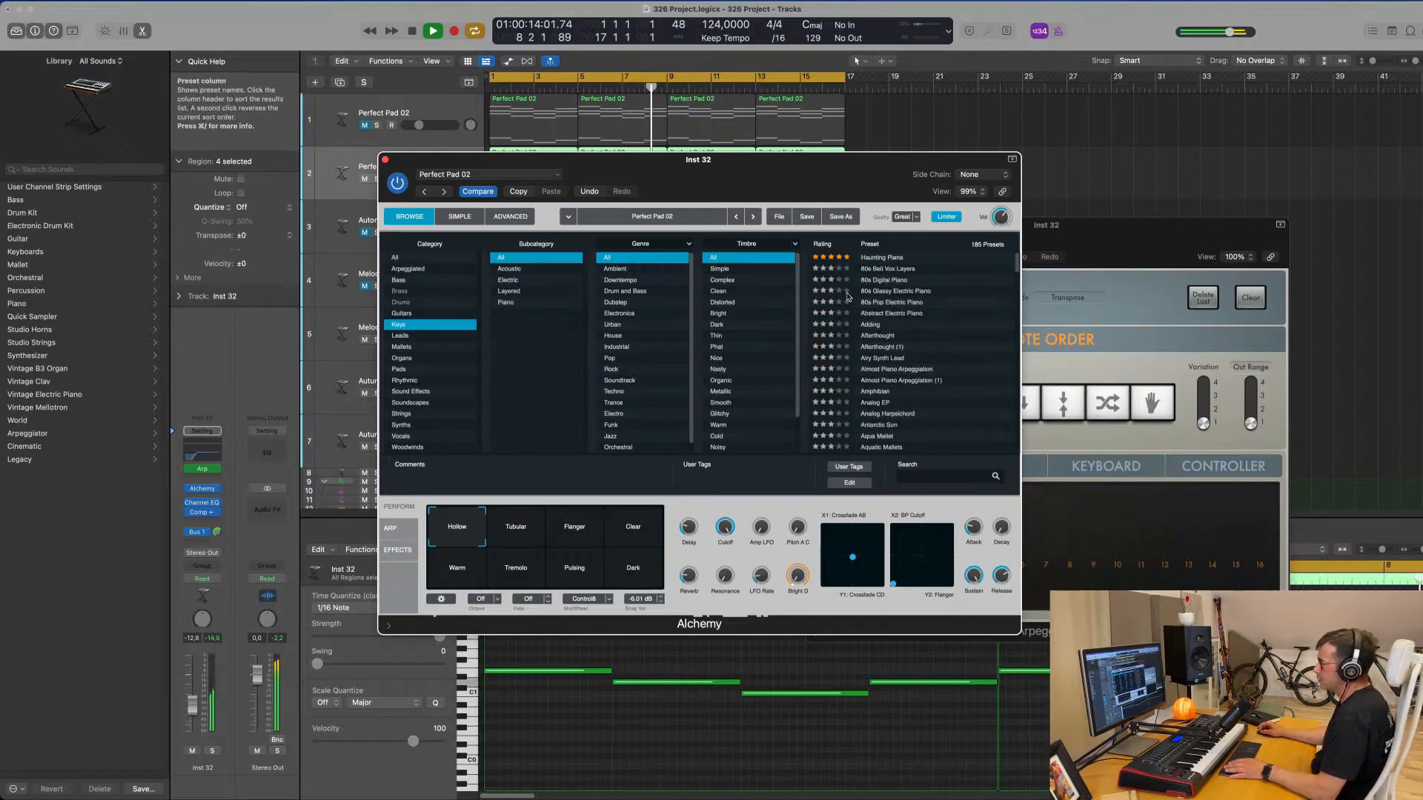
click(413, 337)
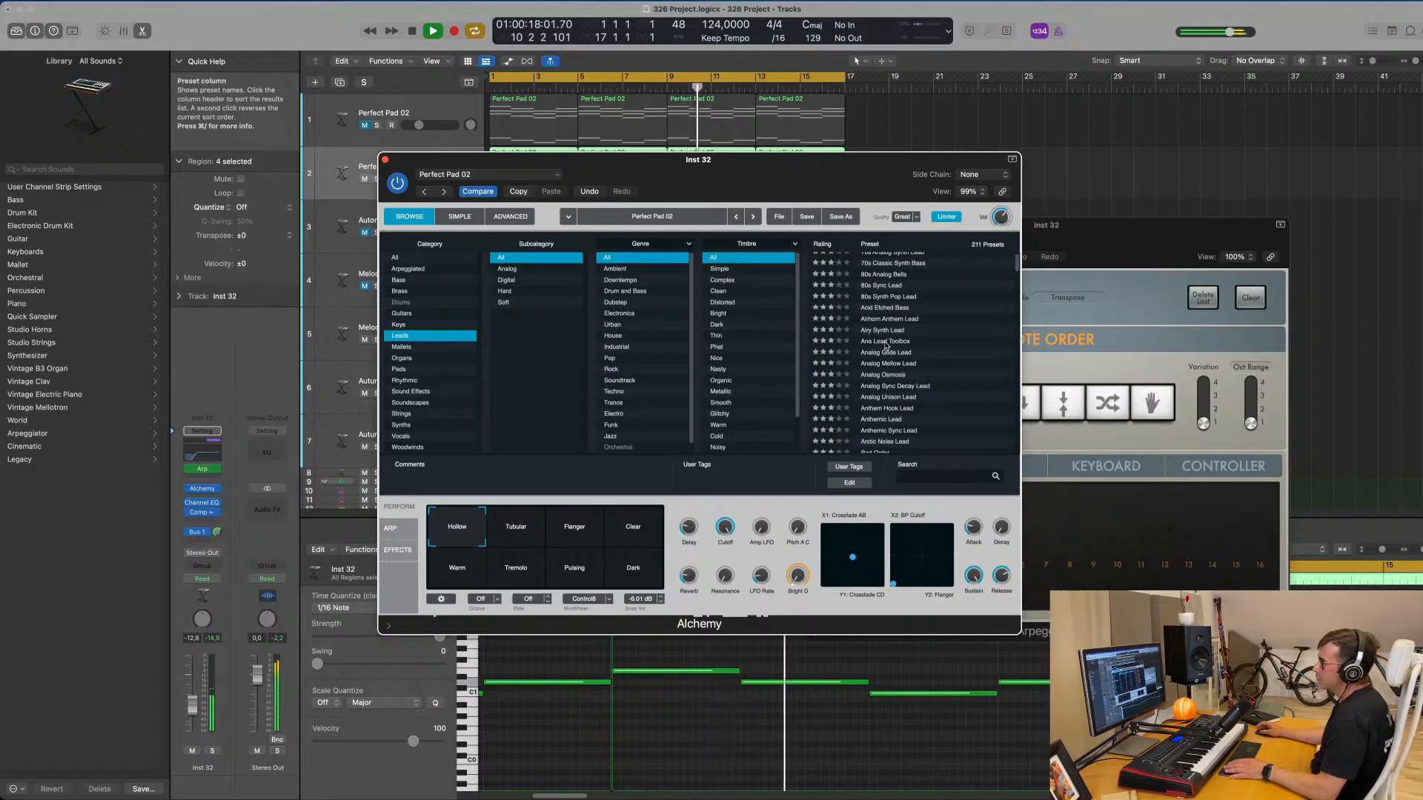
click(886, 342)
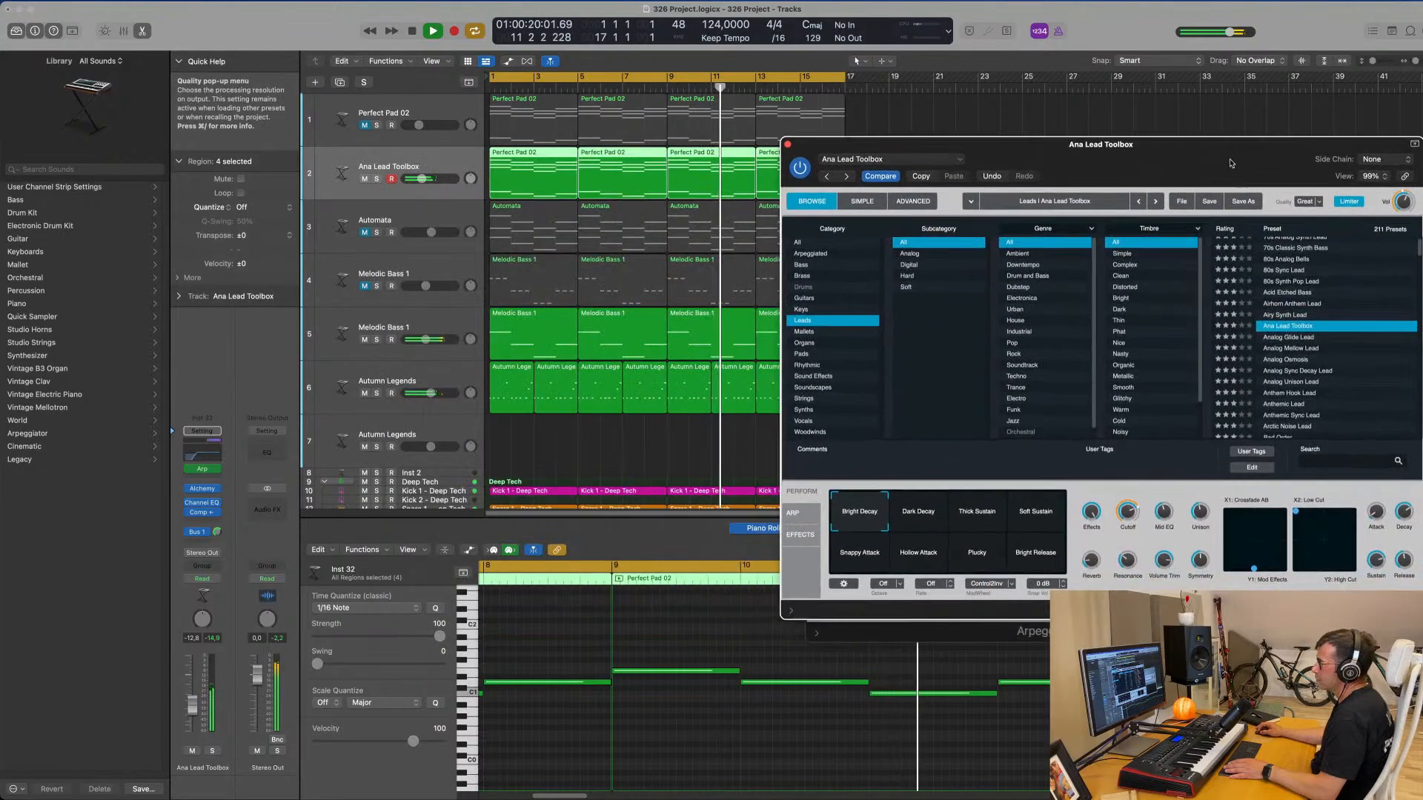
- Set the Ana Lead Toolbox track's volume to -12.2 dB during playback from the start and adjust its Bus 1 send level
key(space)
key(space)
drag(421, 179, 420, 179)
drag(1155, 153, 1040, 196)
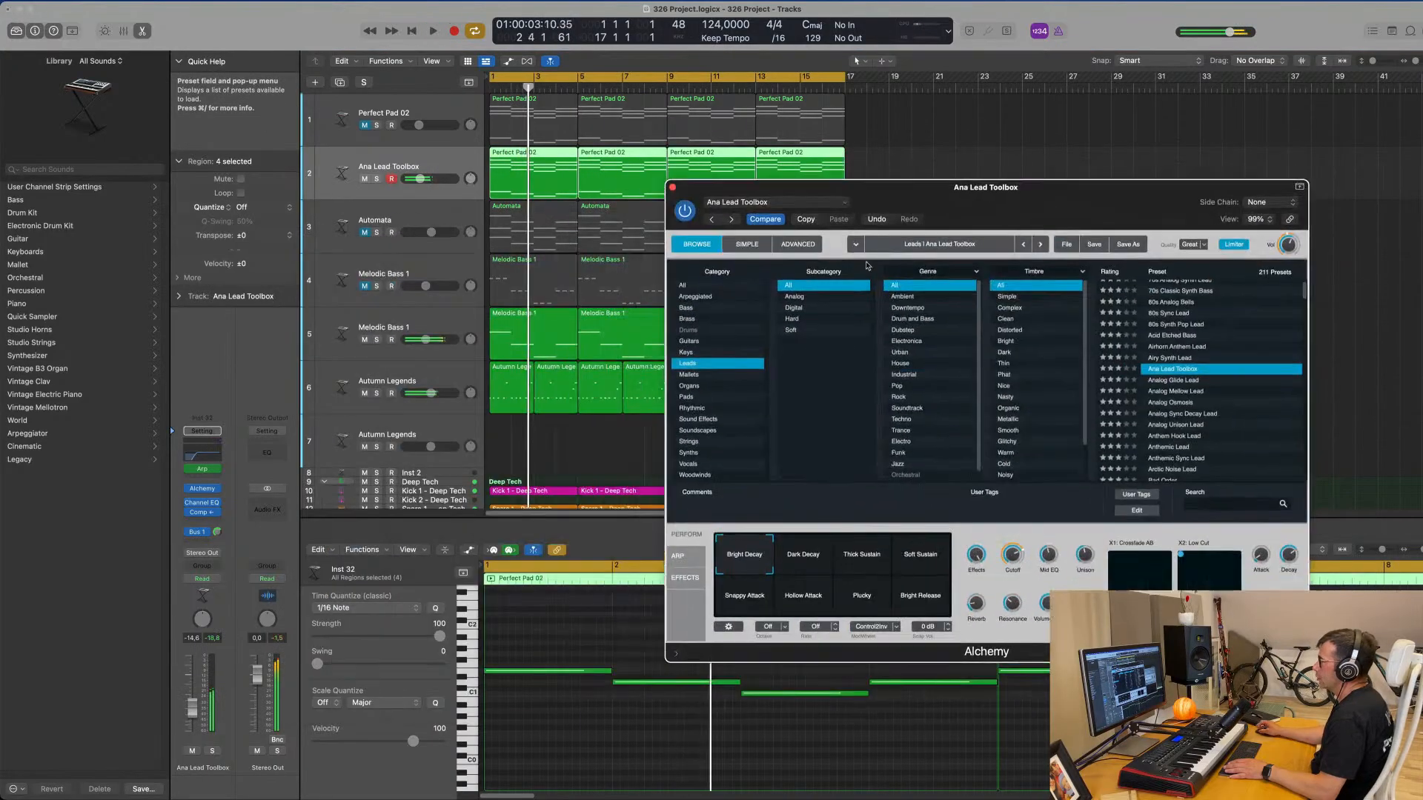
drag(192, 707, 192, 704)
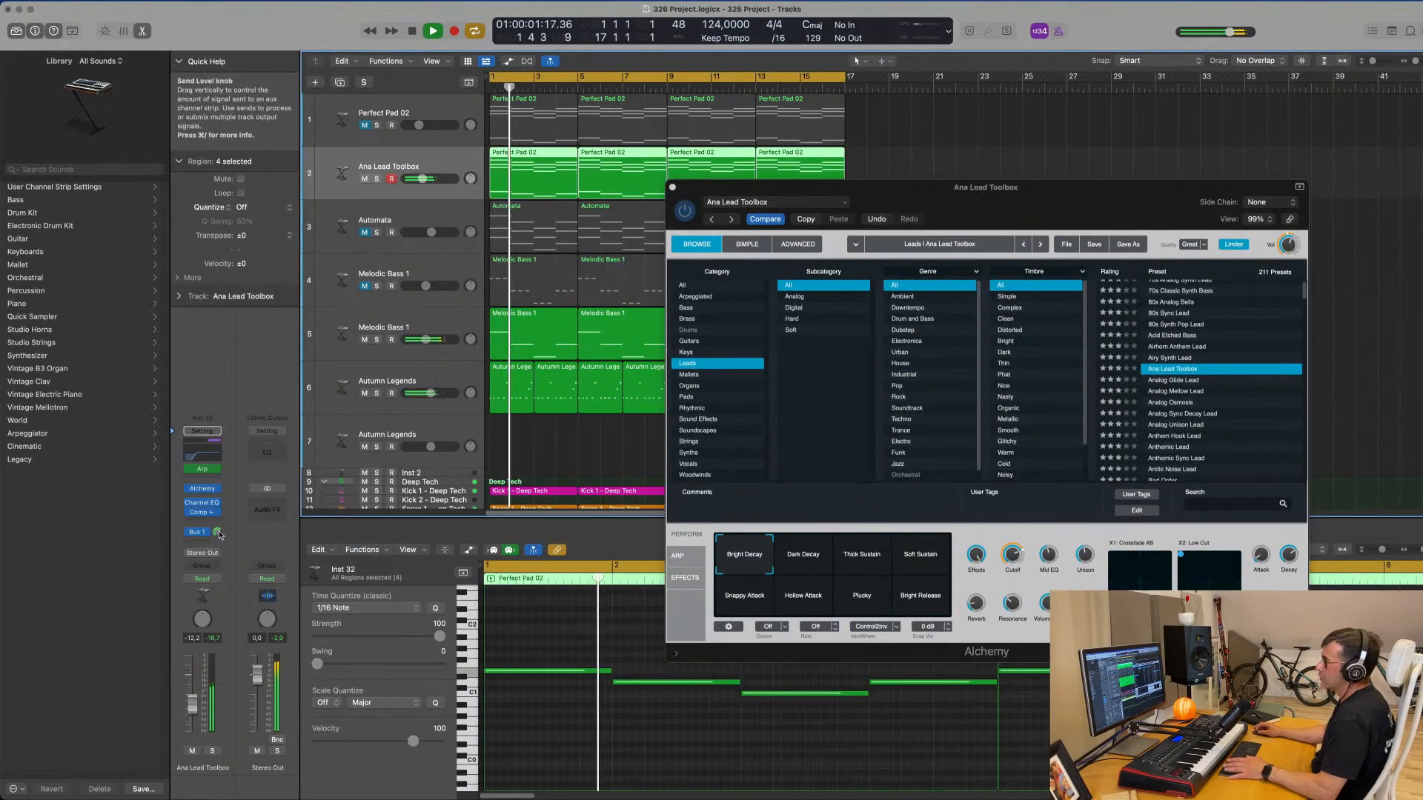
drag(217, 533, 216, 537)
drag(1068, 201, 950, 245)
- Audition Alchemy's Dark Decay, sustain, attack and Bright Release snapshots, ending on Hollow Attack, with the track volume lowered to -13.0 dB
mouse_move(898, 617)
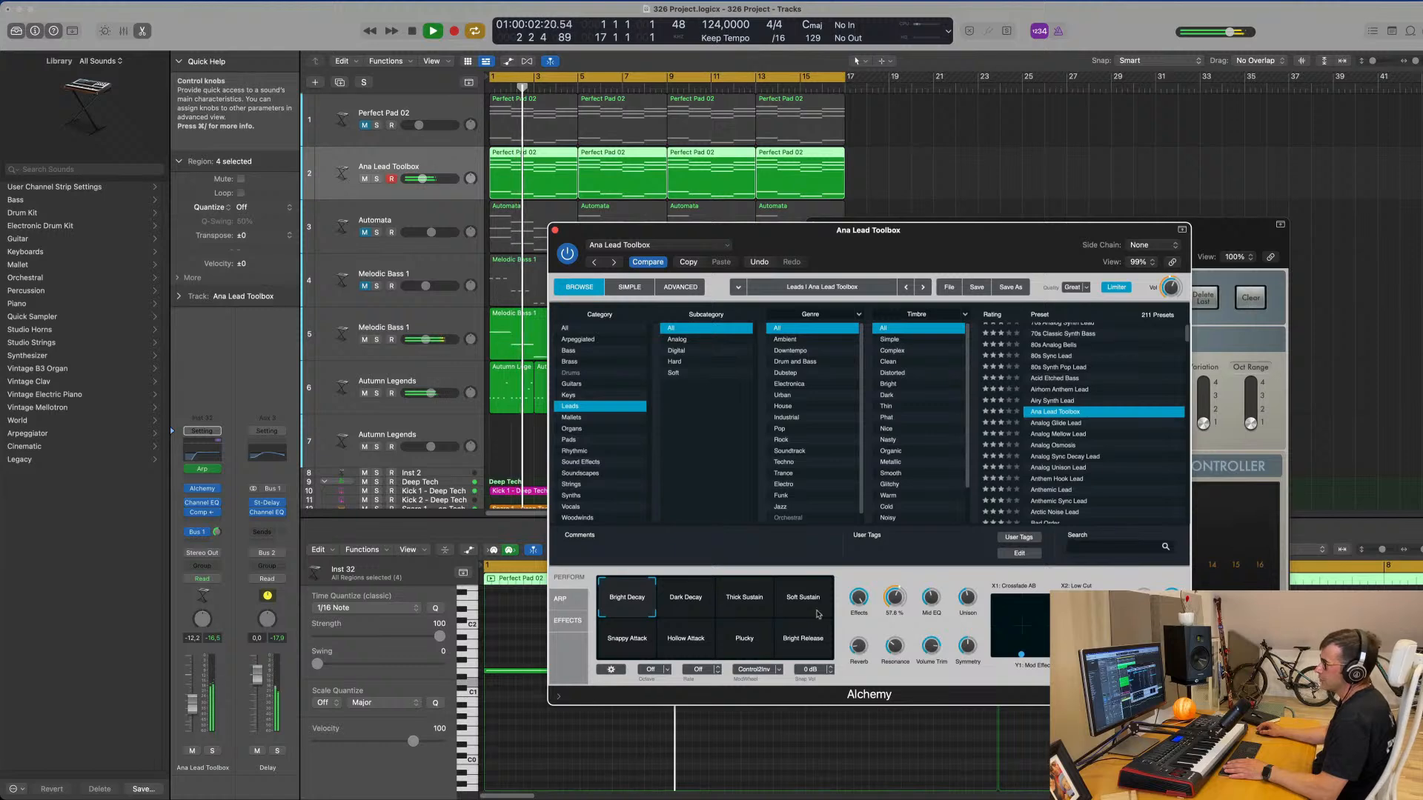
click(689, 602)
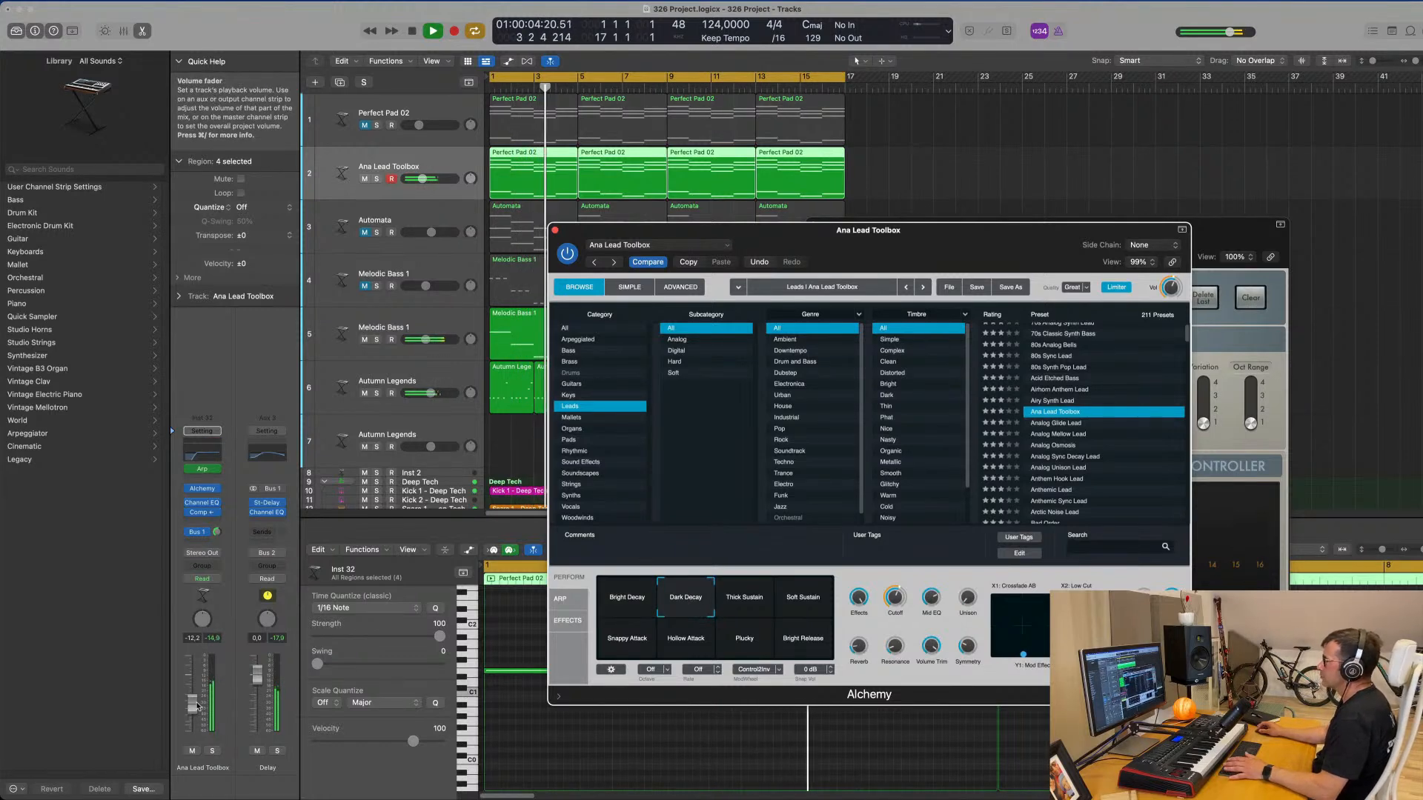
drag(198, 706, 196, 708)
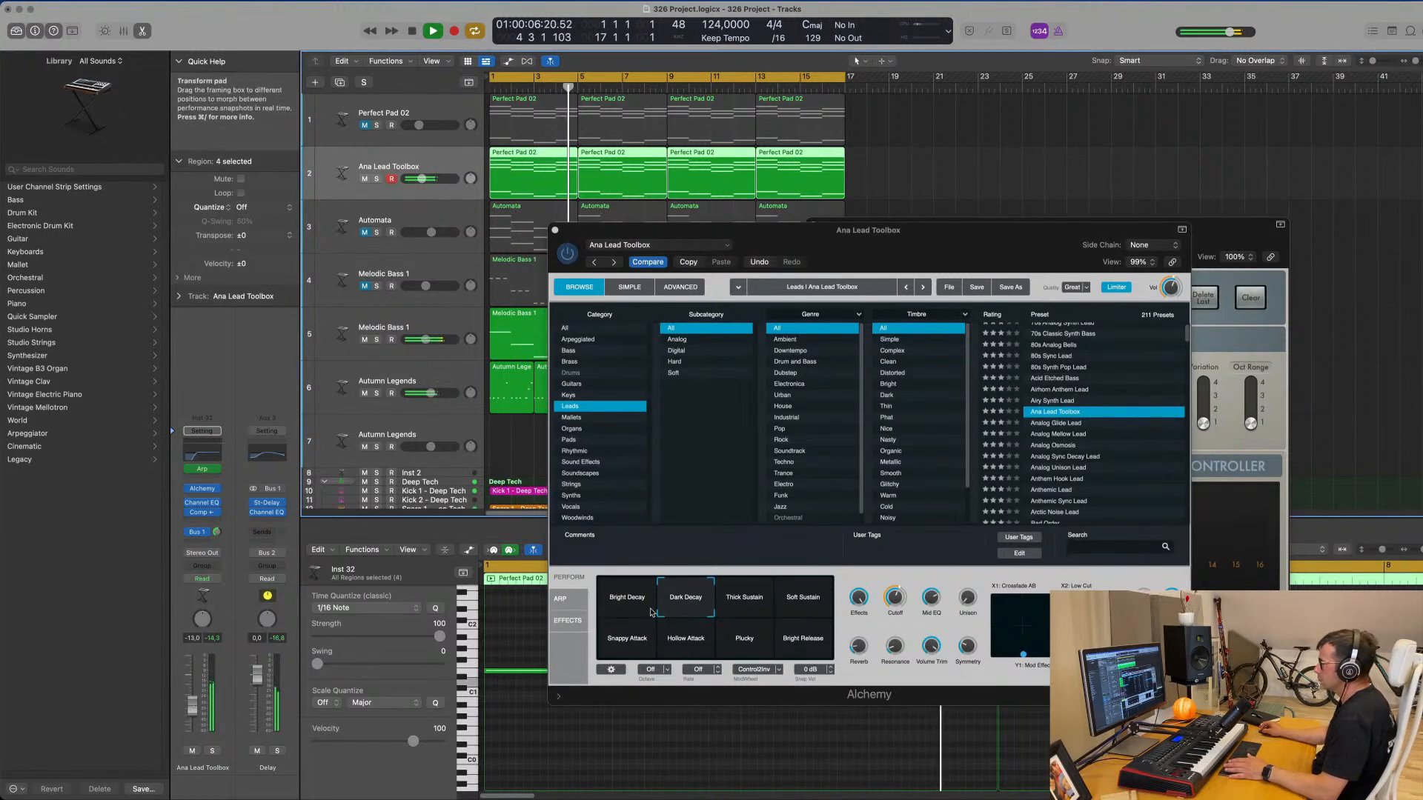
click(737, 603)
click(792, 600)
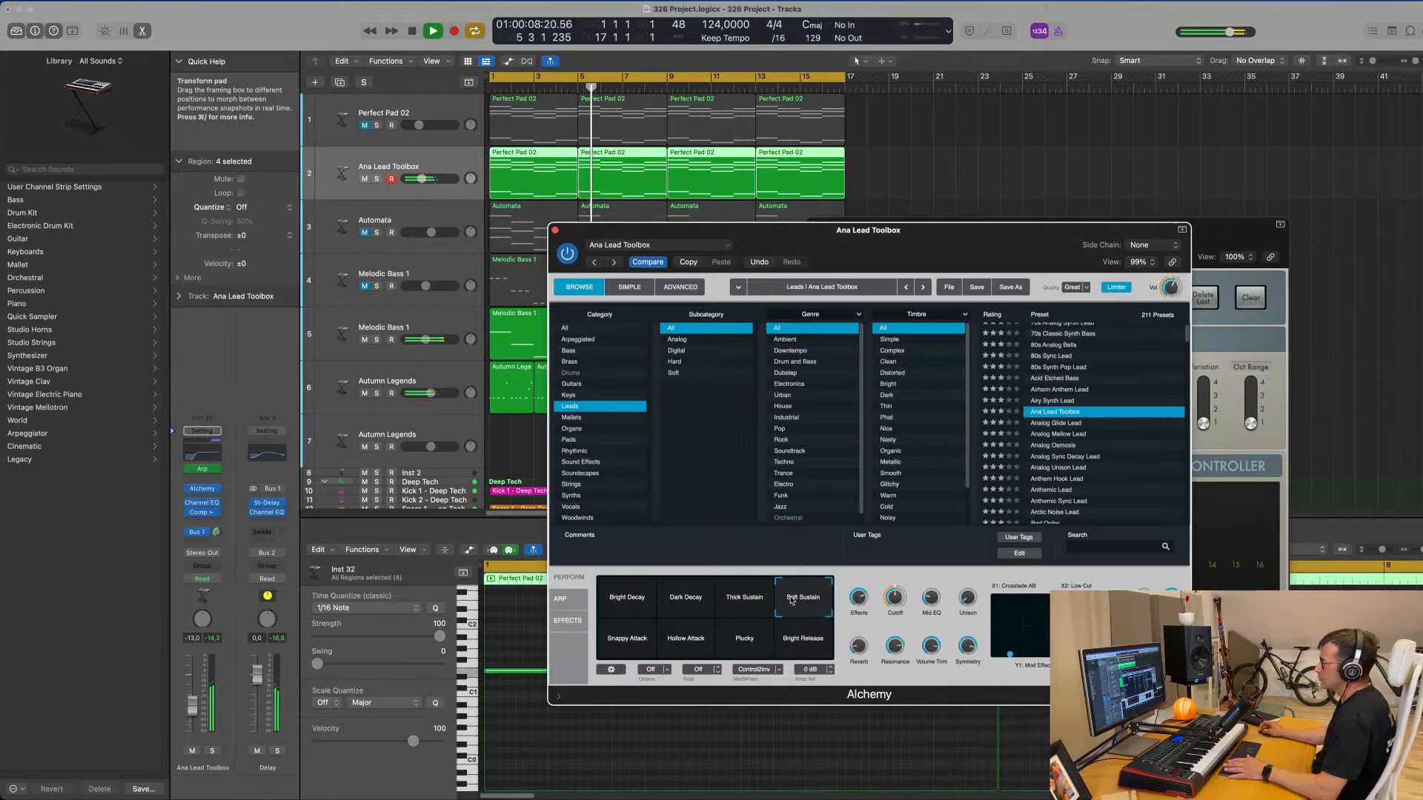
click(635, 637)
click(678, 642)
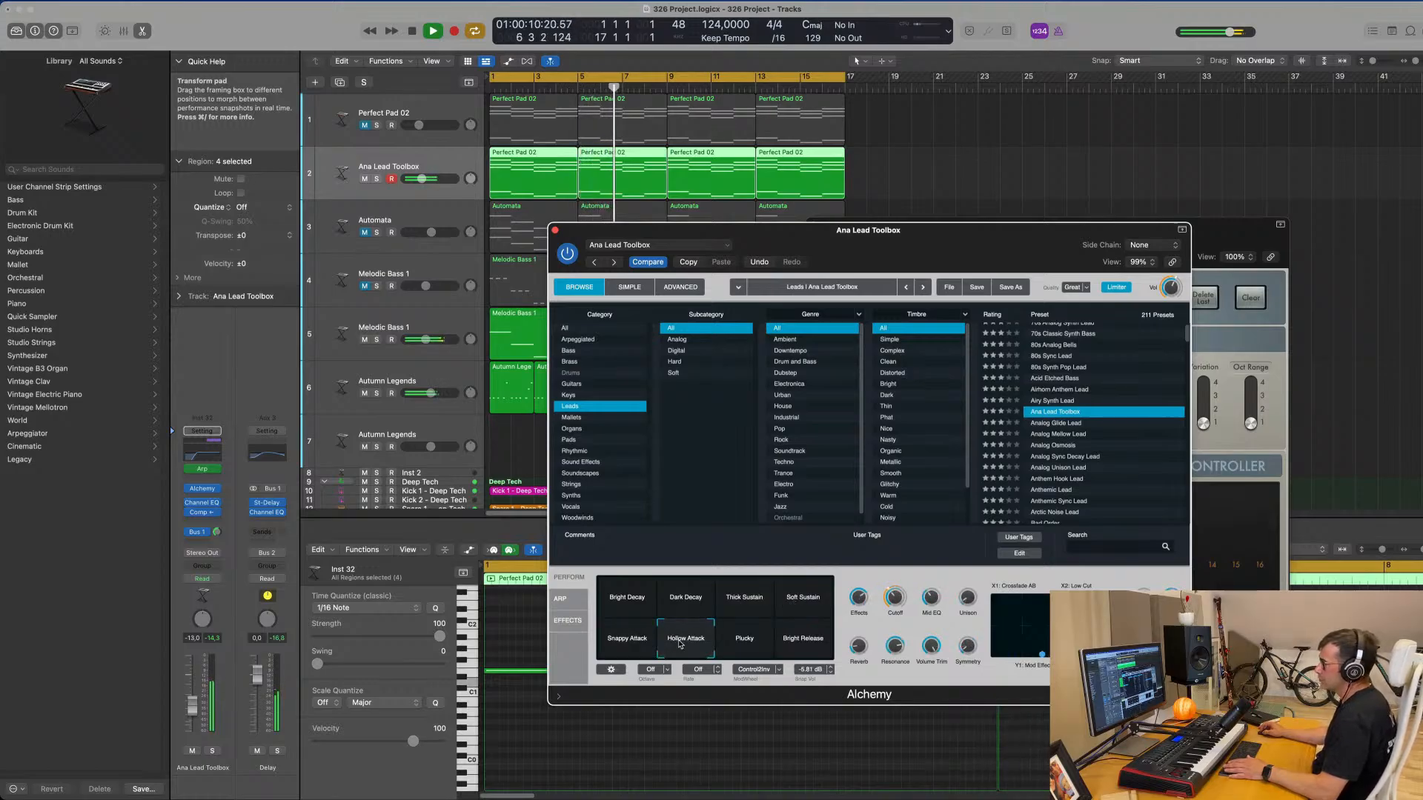
click(800, 645)
click(676, 649)
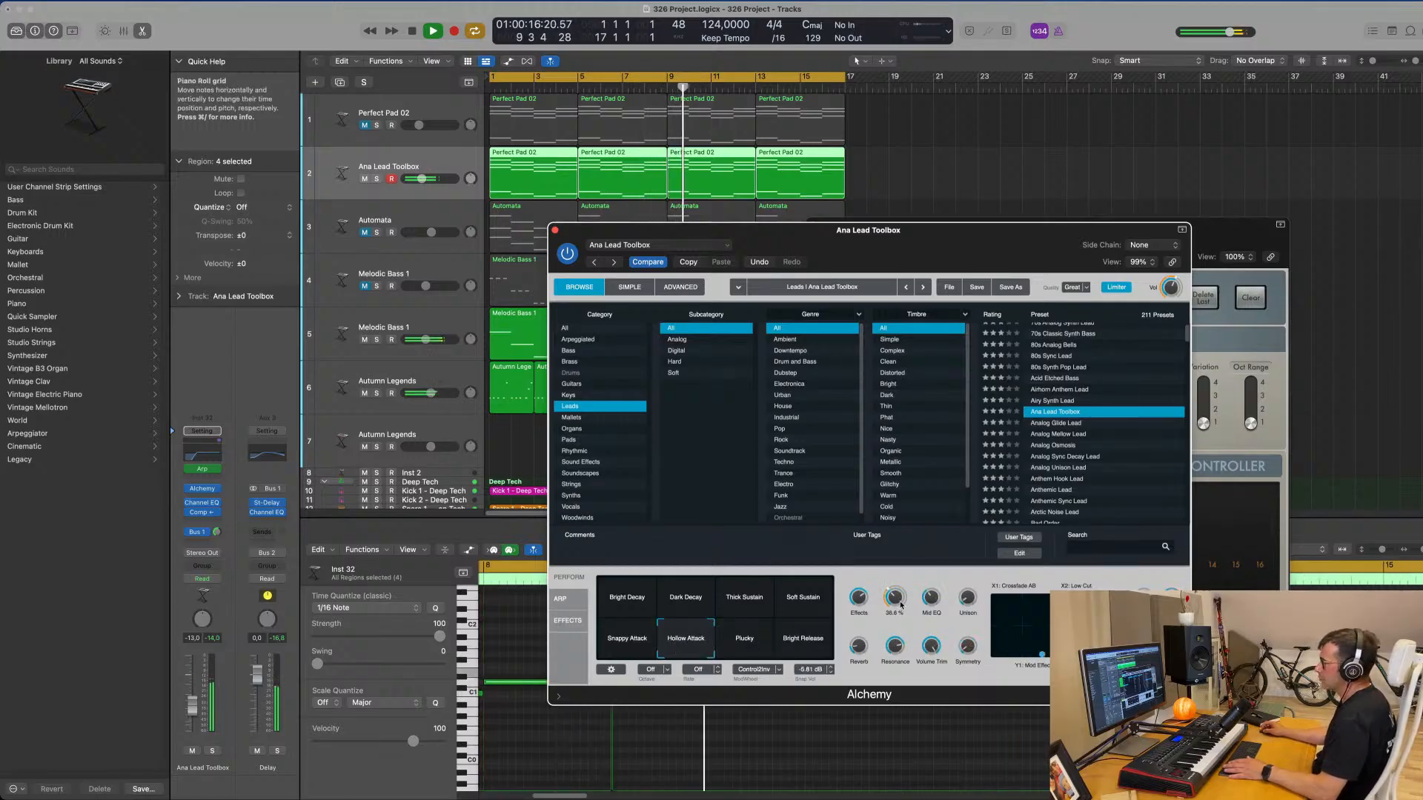
- Replay from the start, compare the Bright Decay snapshot, settle on Dark Decay, and set the track volume to -13.2 dB
key(Return)
mouse_move(192, 706)
mouse_down()
mouse_move(192, 726)
mouse_move(192, 708)
mouse_up()
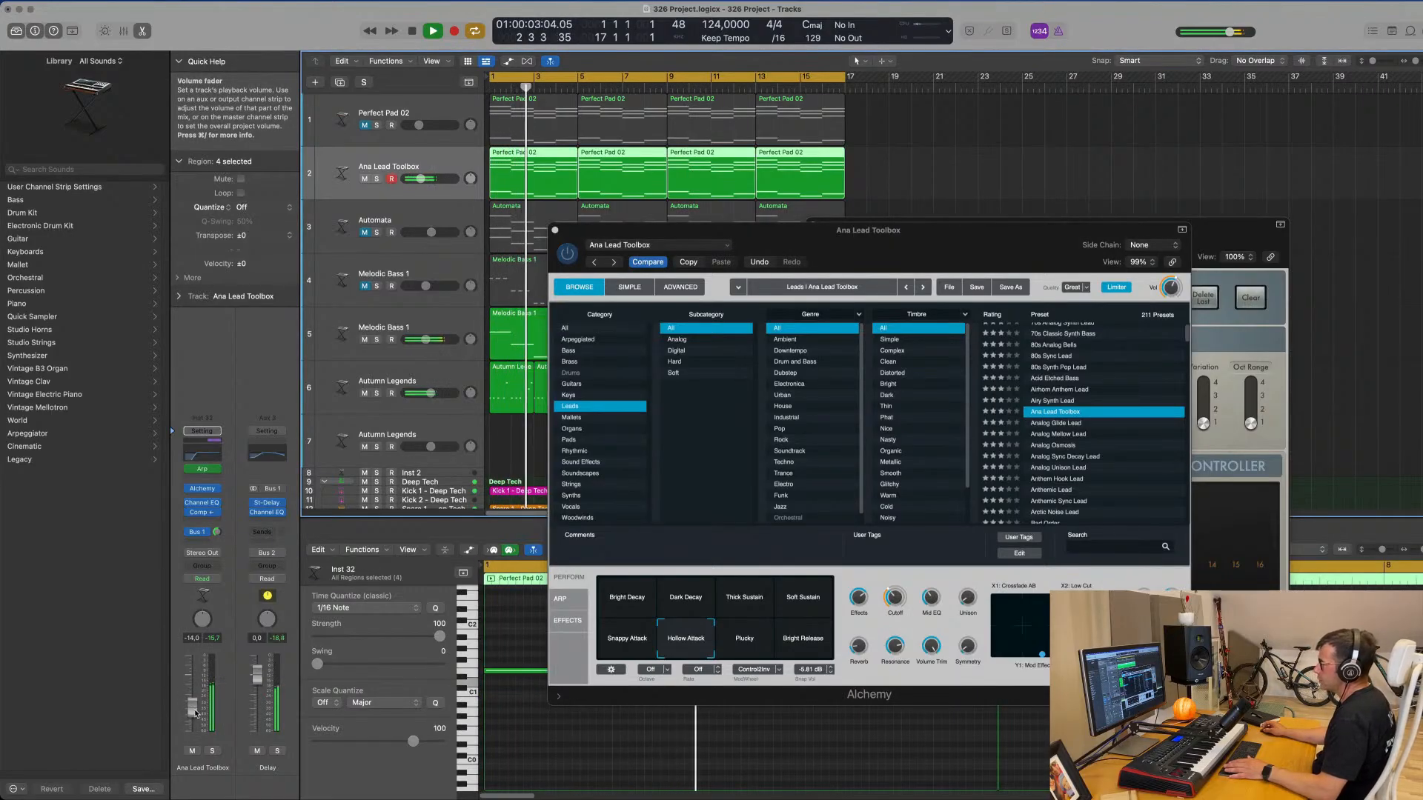
click(615, 603)
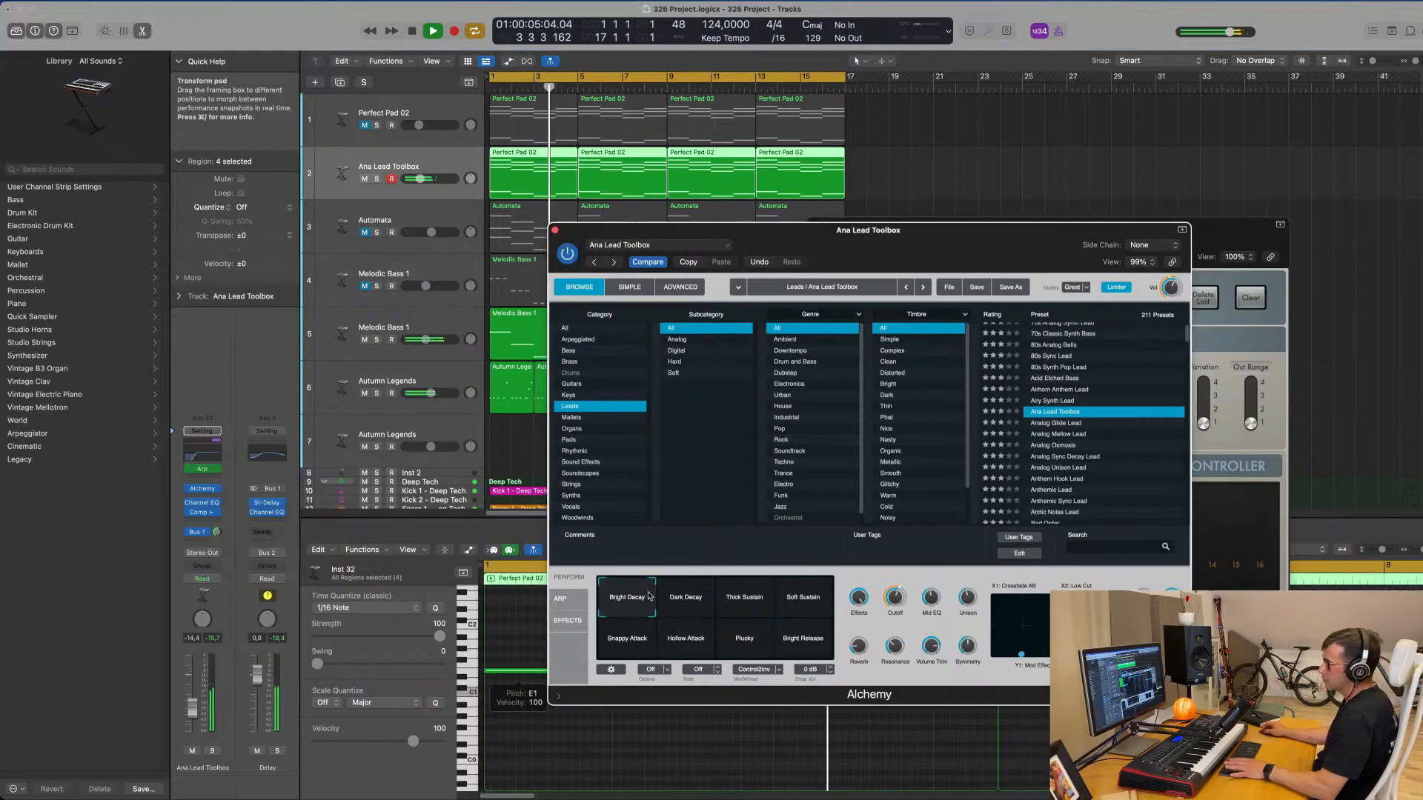
click(686, 599)
drag(193, 710, 192, 708)
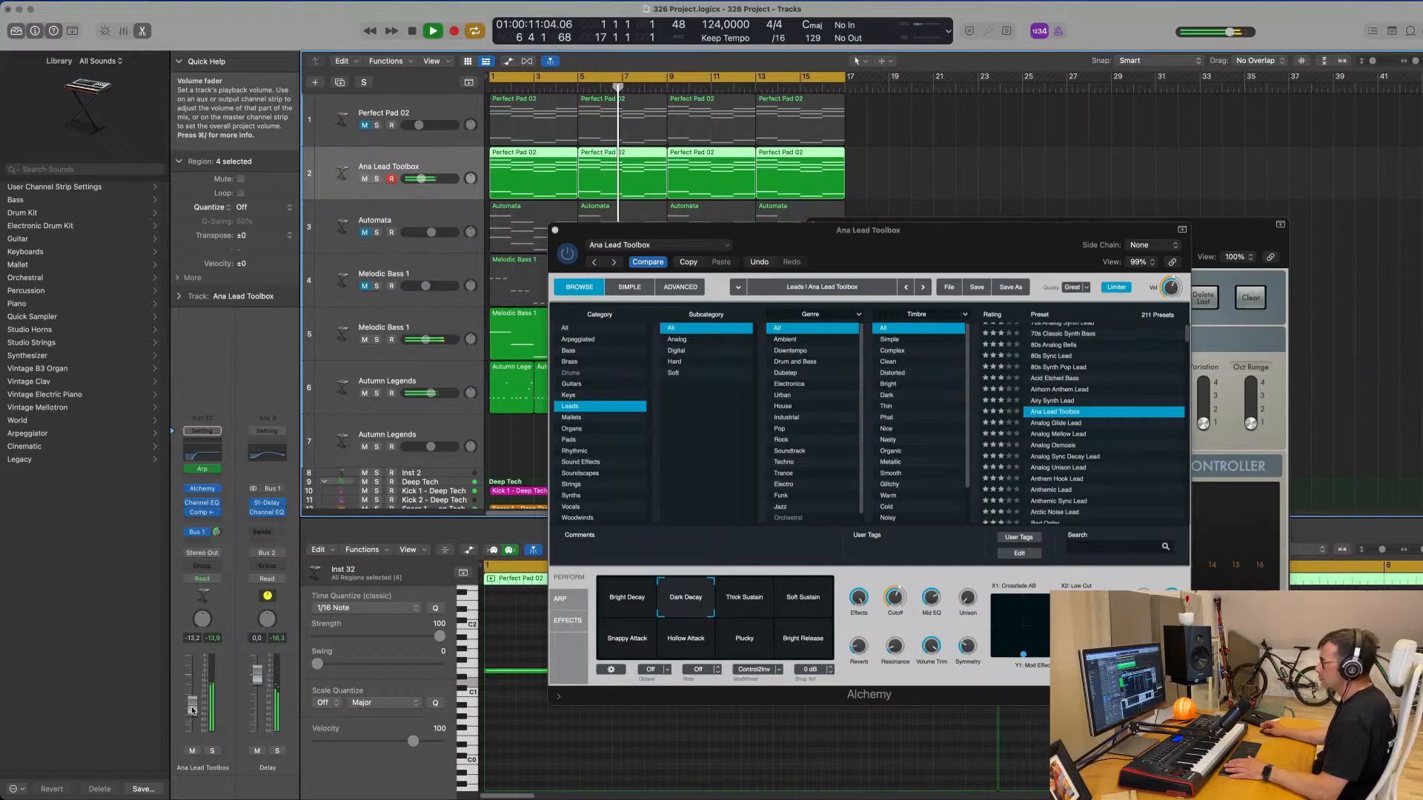
- Deselect the regions and close the Alchemy and Arpeggiator windows of the Ana Lead Toolbox track
drag(916, 229, 1035, 217)
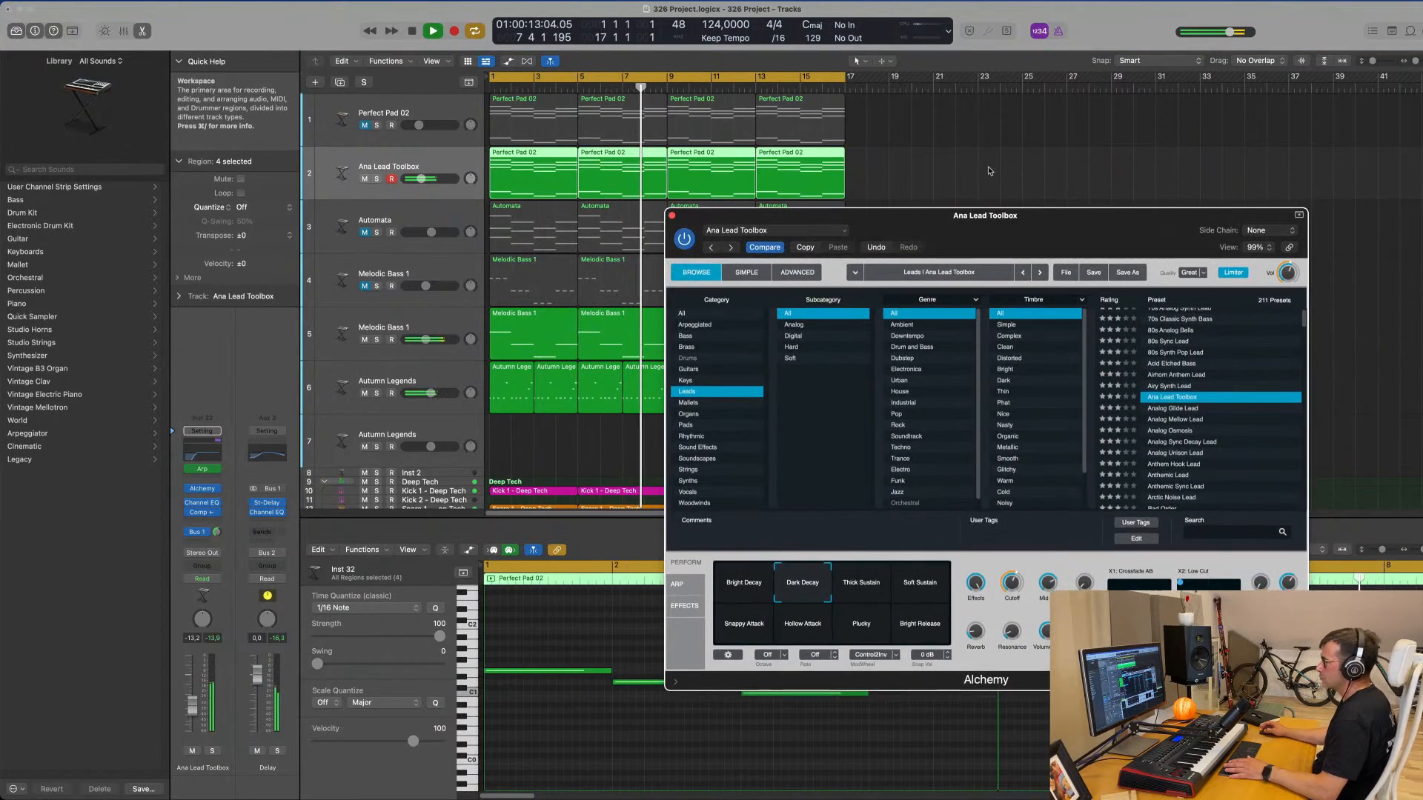
click(671, 216)
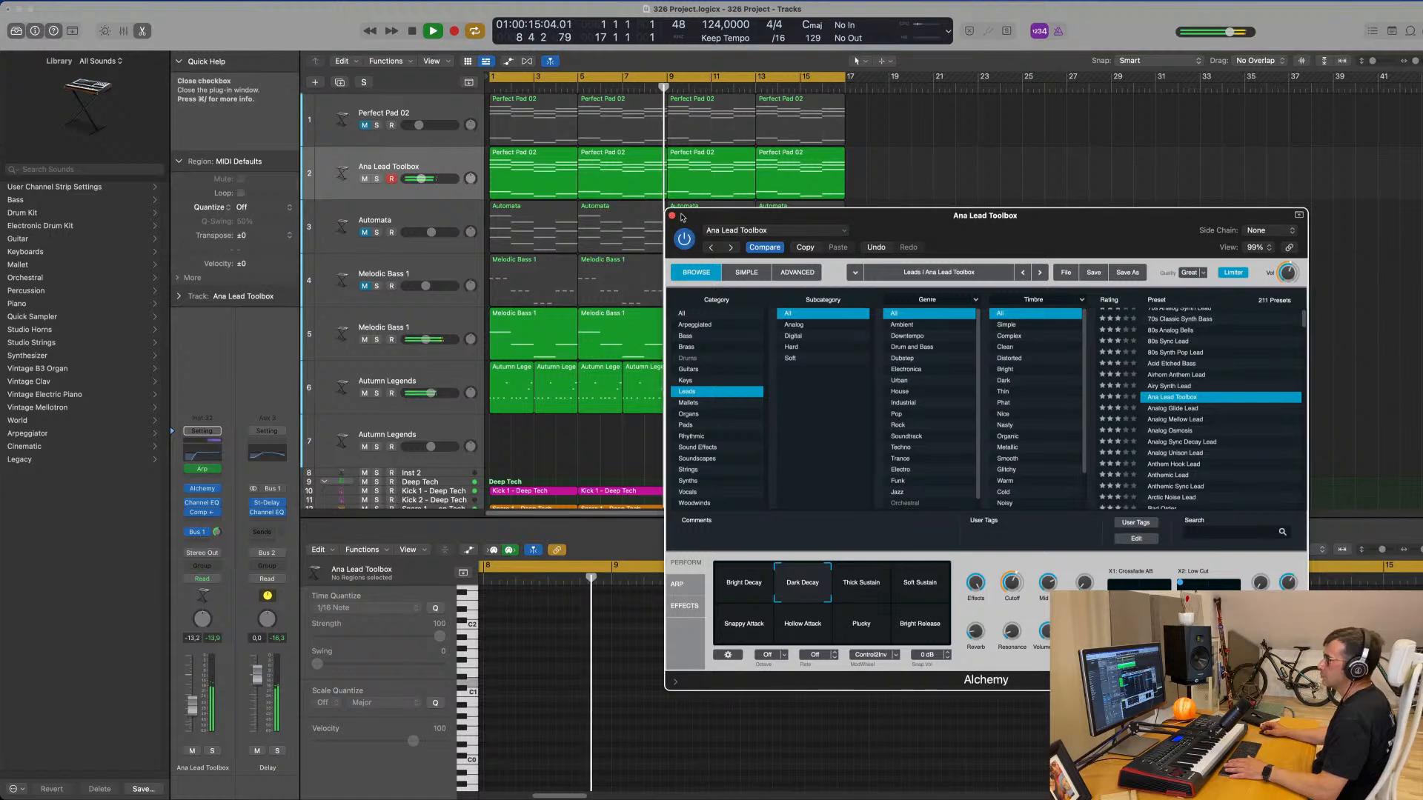
click(671, 216)
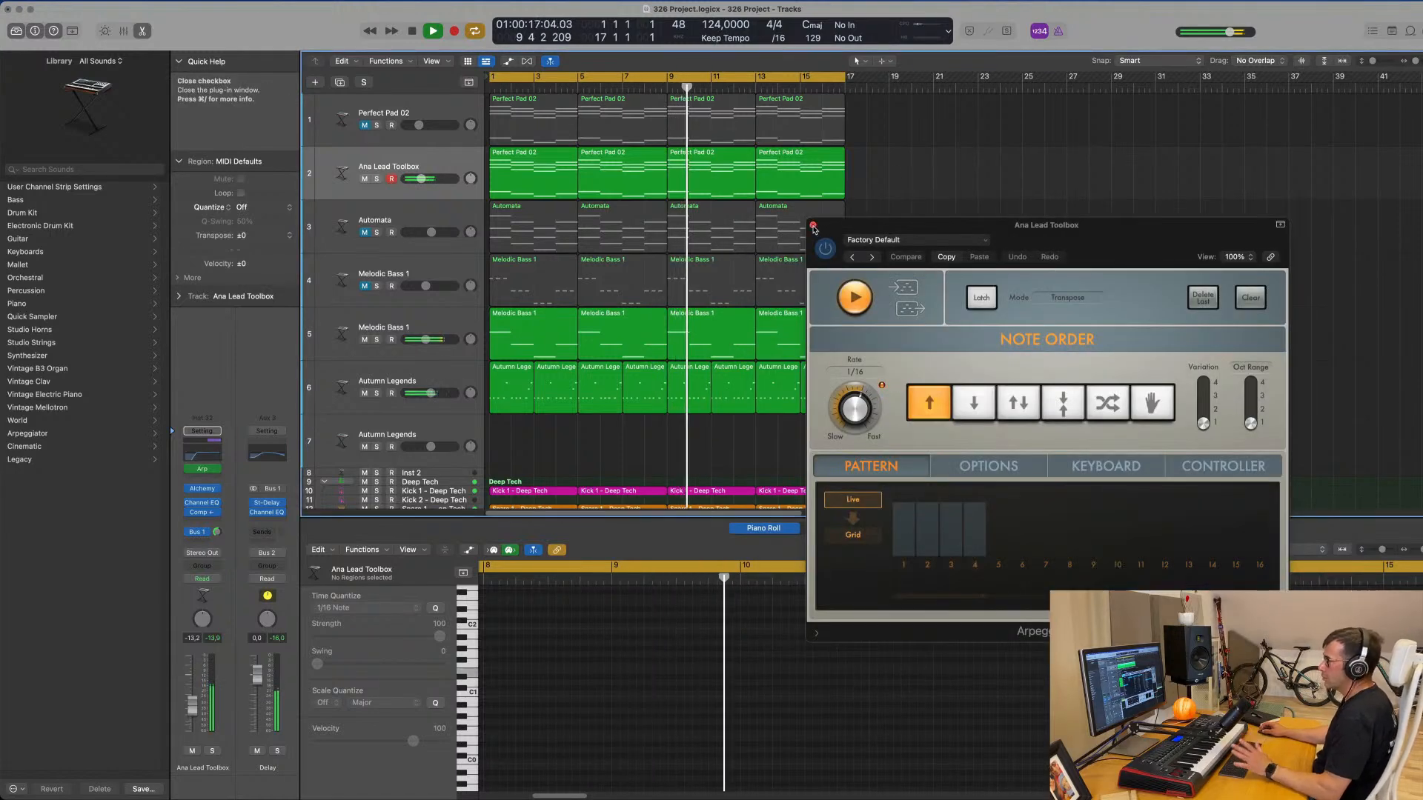
key(super+w)
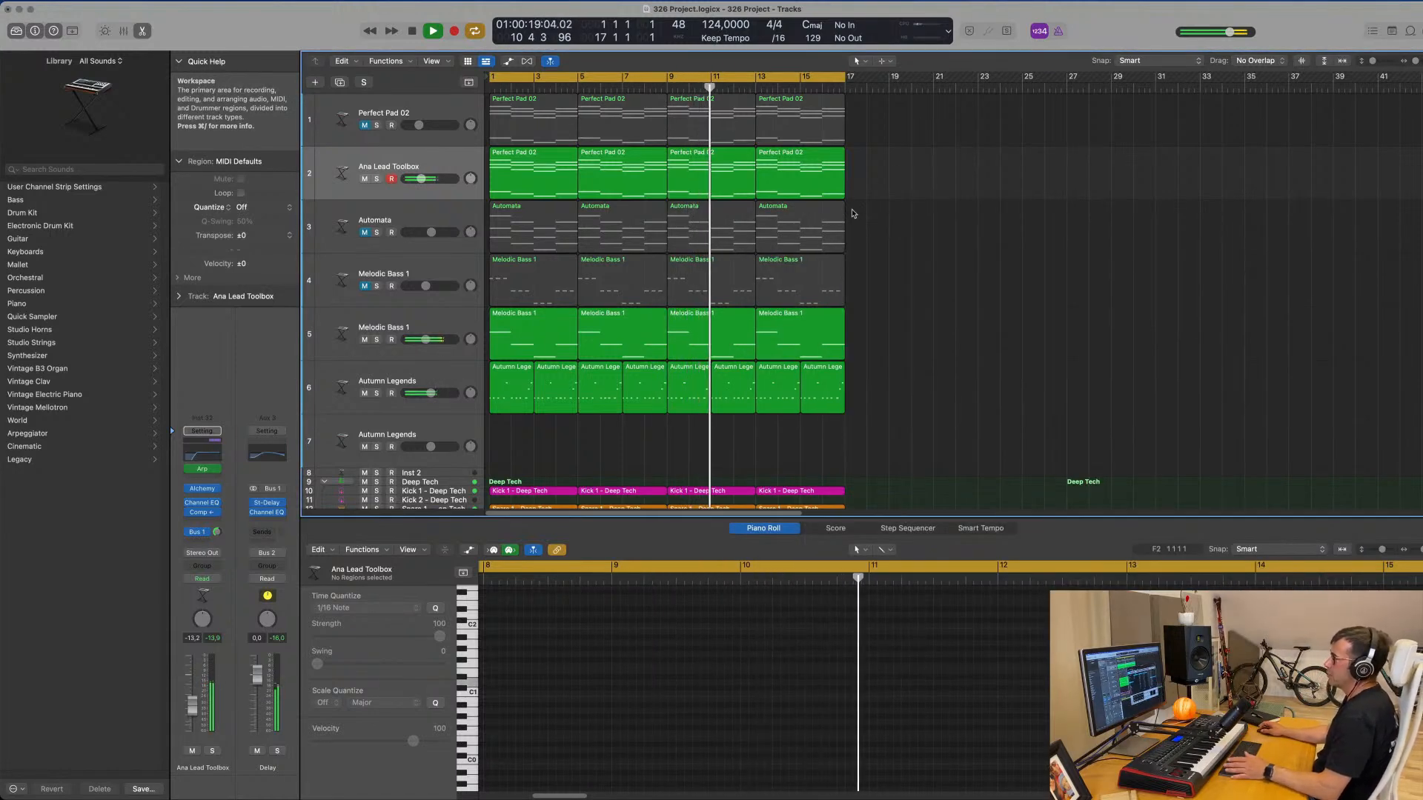